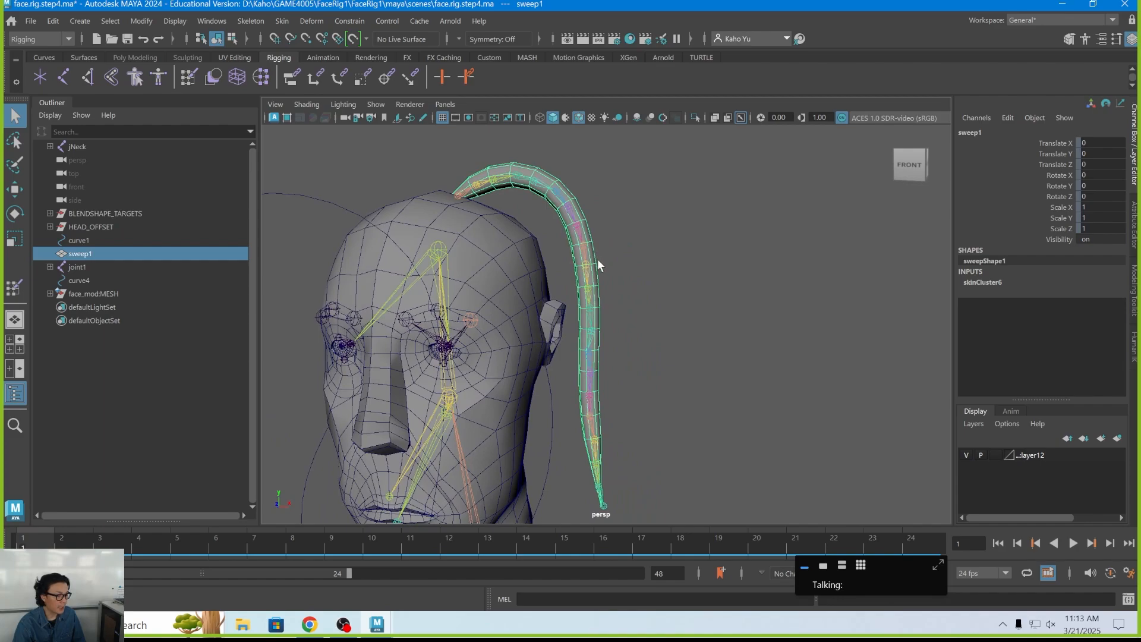
# Step: Examine the hair strand mesh sweep1 and its embedded joint chain from root to tip
pyautogui.scroll(5, 598, 262)
pyautogui.keyDown('alt'); pyautogui.moveTo(598, 263); pyautogui.dragTo(629, 337, button='middle'); pyautogui.keyUp('alt')
pyautogui.scroll(-1, 606, 287)
pyautogui.keyDown('alt'); pyautogui.moveTo(607, 288); pyautogui.dragTo(622, 331, button='middle'); pyautogui.keyUp('alt')
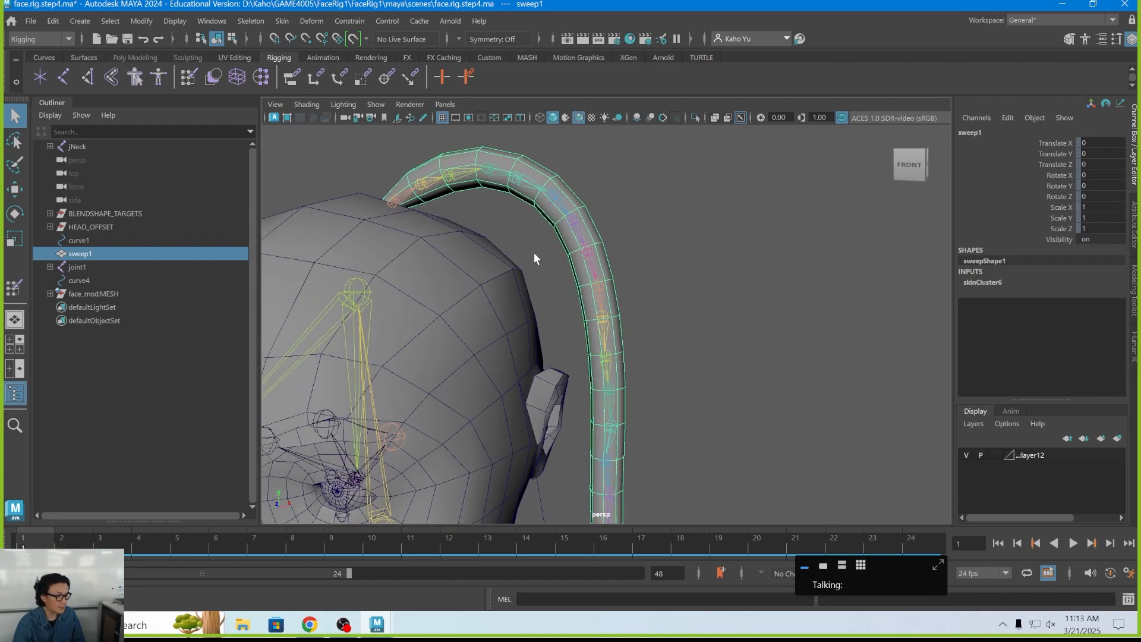
pyautogui.keyDown('alt'); pyautogui.moveTo(543, 184); pyautogui.dragTo(587, 302); pyautogui.keyUp('alt')
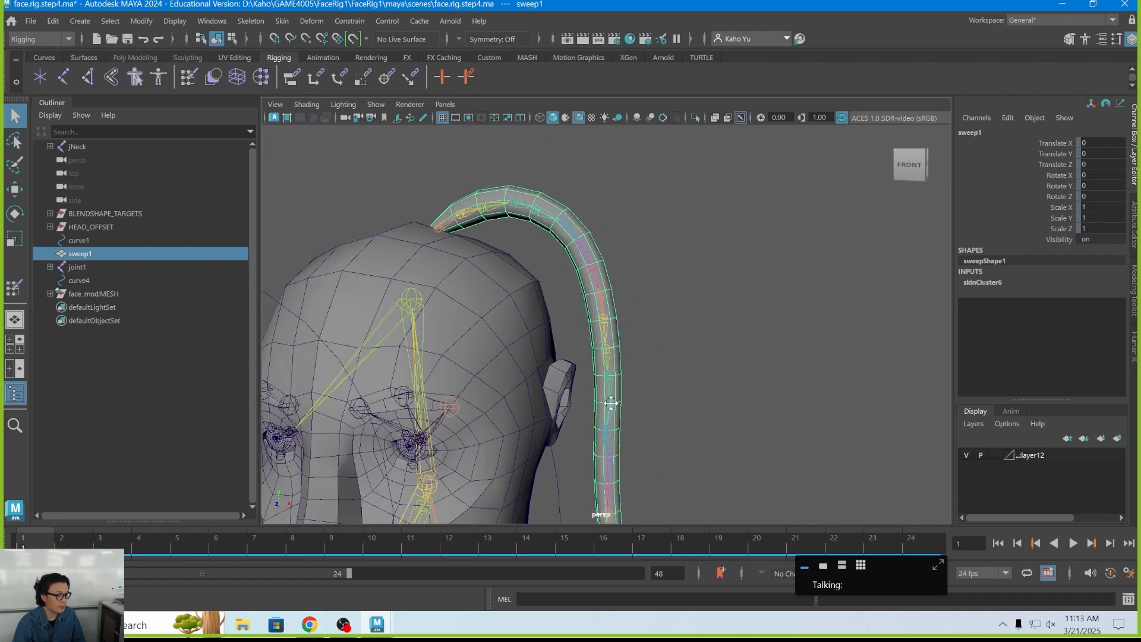
pyautogui.keyDown('alt'); pyautogui.moveTo(611, 404); pyautogui.dragTo(609, 333, button='middle'); pyautogui.keyUp('alt')
pyautogui.keyDown('alt'); pyautogui.moveTo(598, 265); pyautogui.dragTo(608, 257); pyautogui.keyUp('alt')
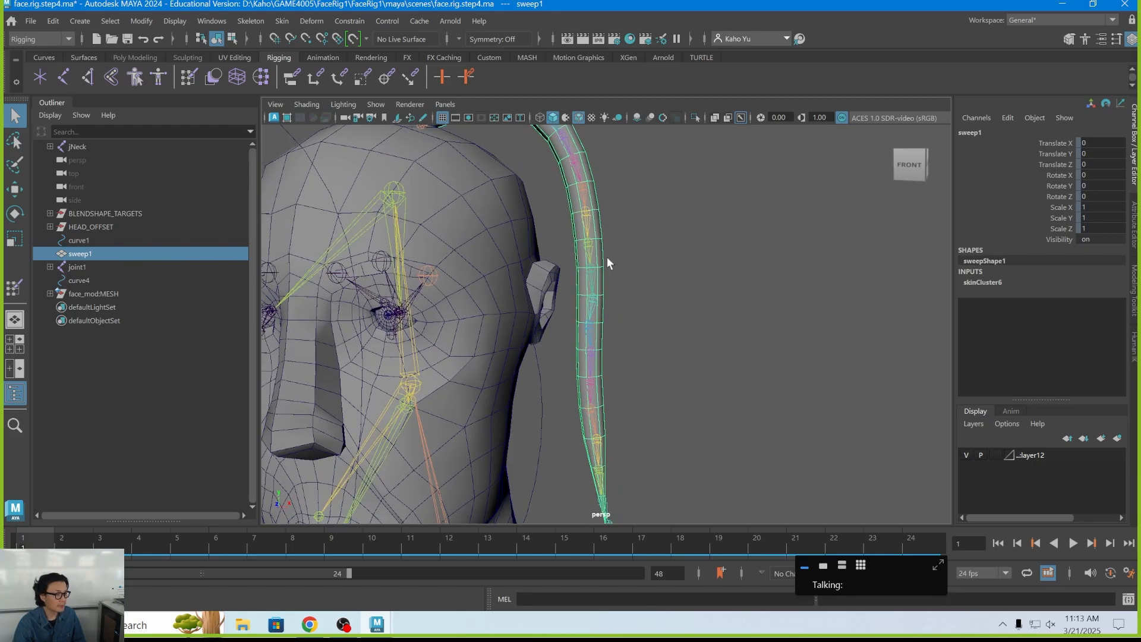
pyautogui.scroll(-10, 619, 342)
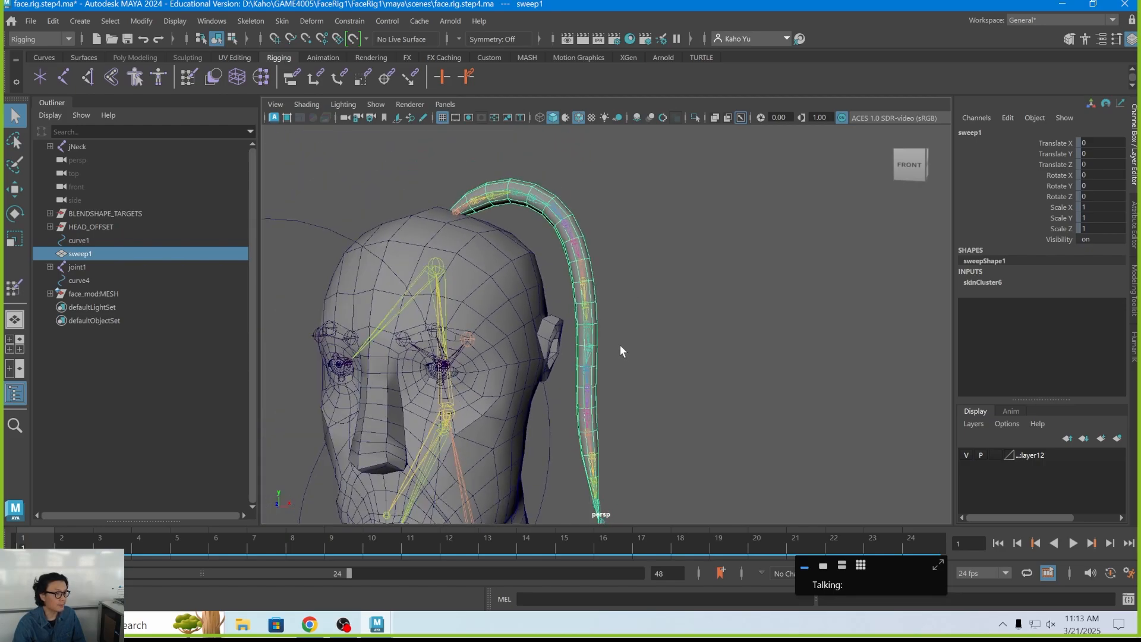
pyautogui.keyDown('alt'); pyautogui.moveTo(615, 343); pyautogui.dragTo(575, 321); pyautogui.keyUp('alt')
pyautogui.keyDown('alt'); pyautogui.moveTo(520, 267); pyautogui.dragTo(558, 310, button='middle'); pyautogui.keyUp('alt')
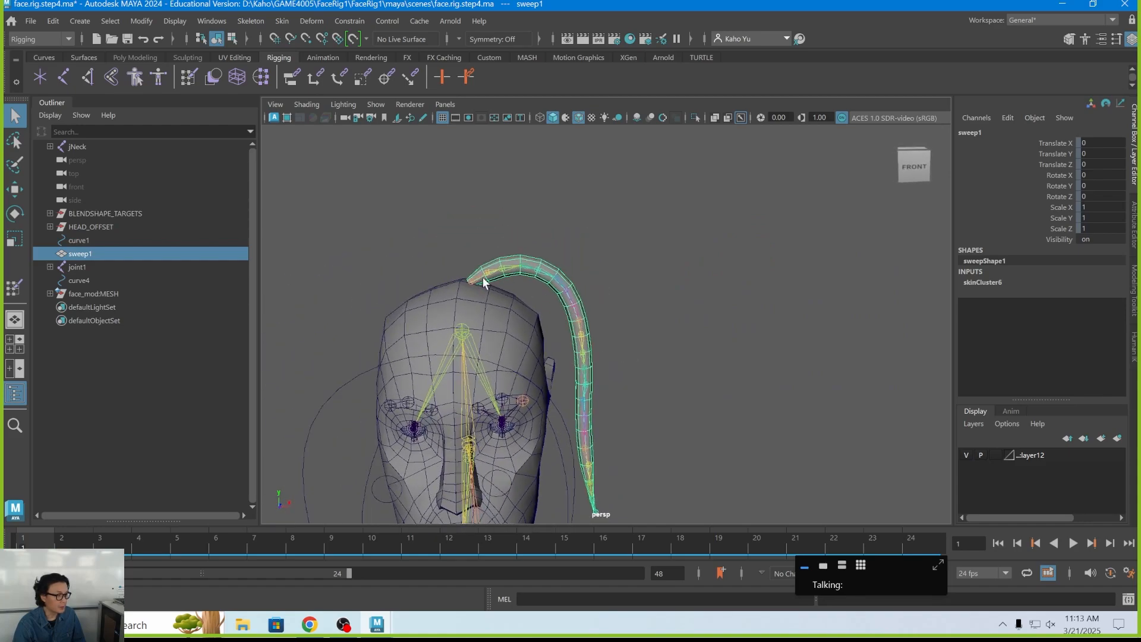
# Step: Try rotating joint10 midway along the hair strand about 31 degrees around Z, and undo the rotation
pyautogui.click(586, 344)
pyautogui.moveTo(588, 345)
pyautogui.keyDown('alt'); pyautogui.mouseDown()
pyautogui.moveTo(596, 326)
pyautogui.moveTo(590, 346)
pyautogui.mouseUp(); pyautogui.keyUp('alt')
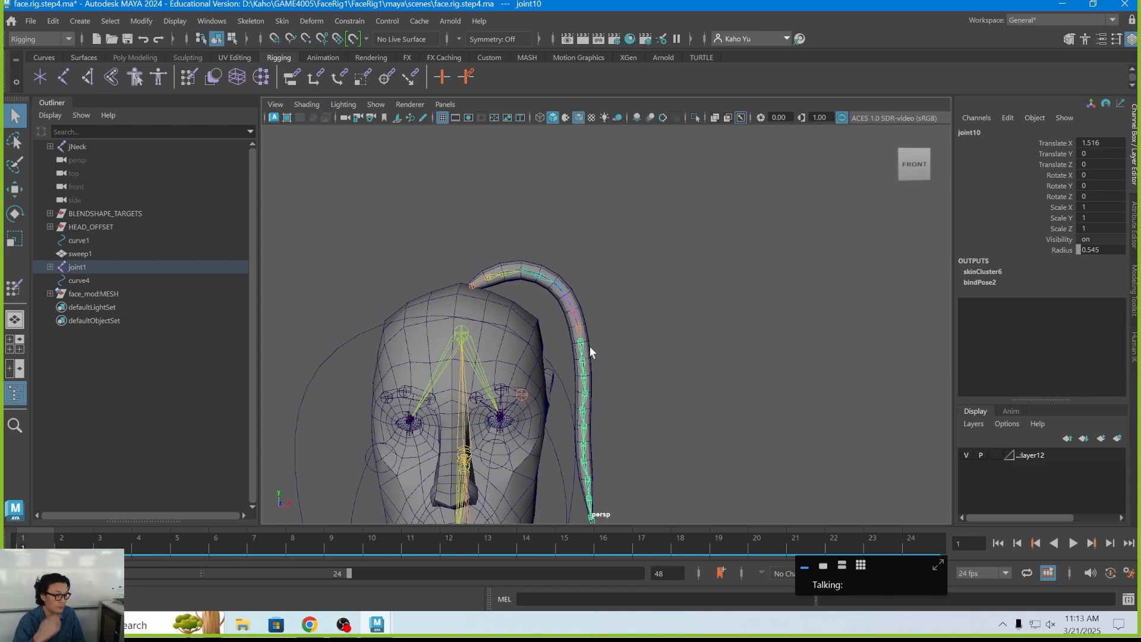
pyautogui.press('e')
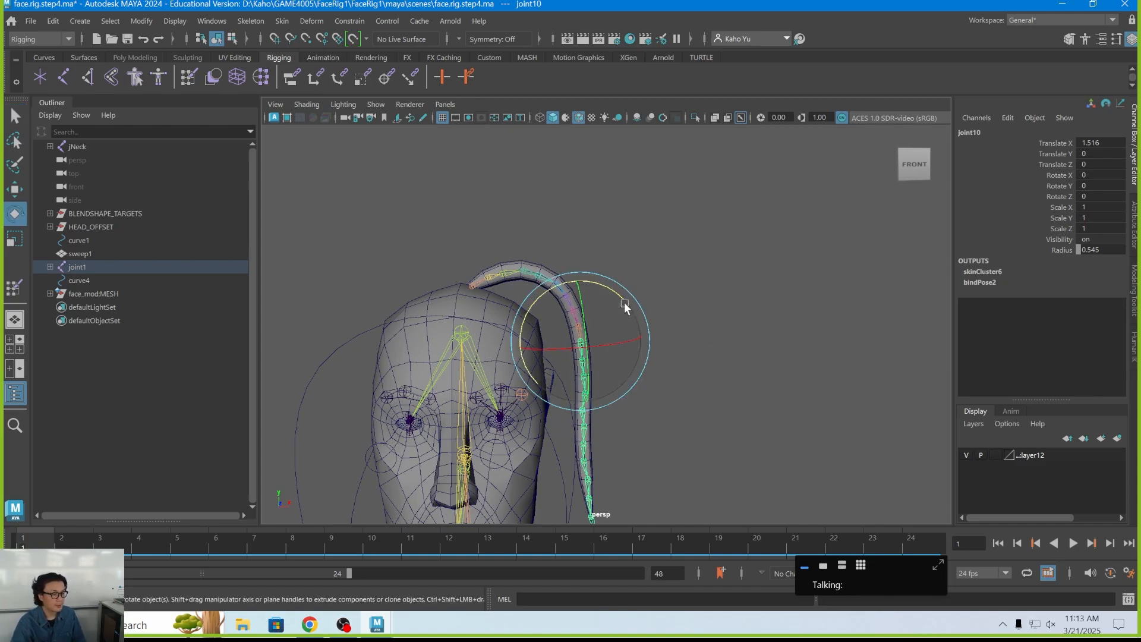
pyautogui.moveTo(624, 302); pyautogui.dragTo(582, 252)
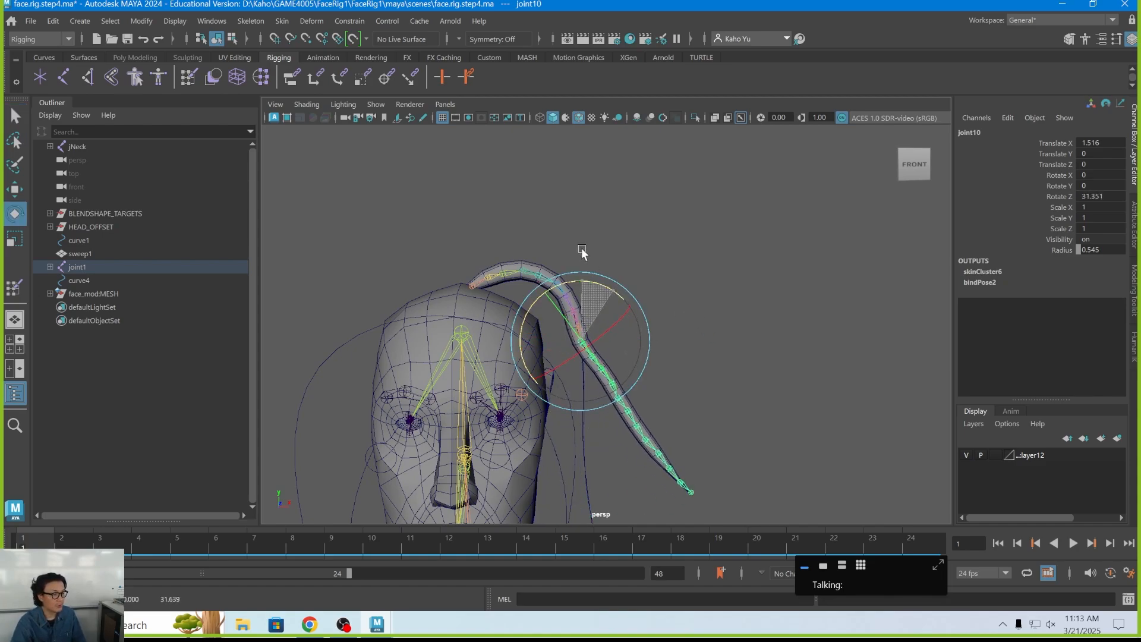
pyautogui.hotkey('ctrl', 'z')
pyautogui.press('q')
# Step: Try rotating joint11, one joint farther down the hair strand, about 55 degrees around Z, and undo the rotation
pyautogui.scroll(5, 640, 366)
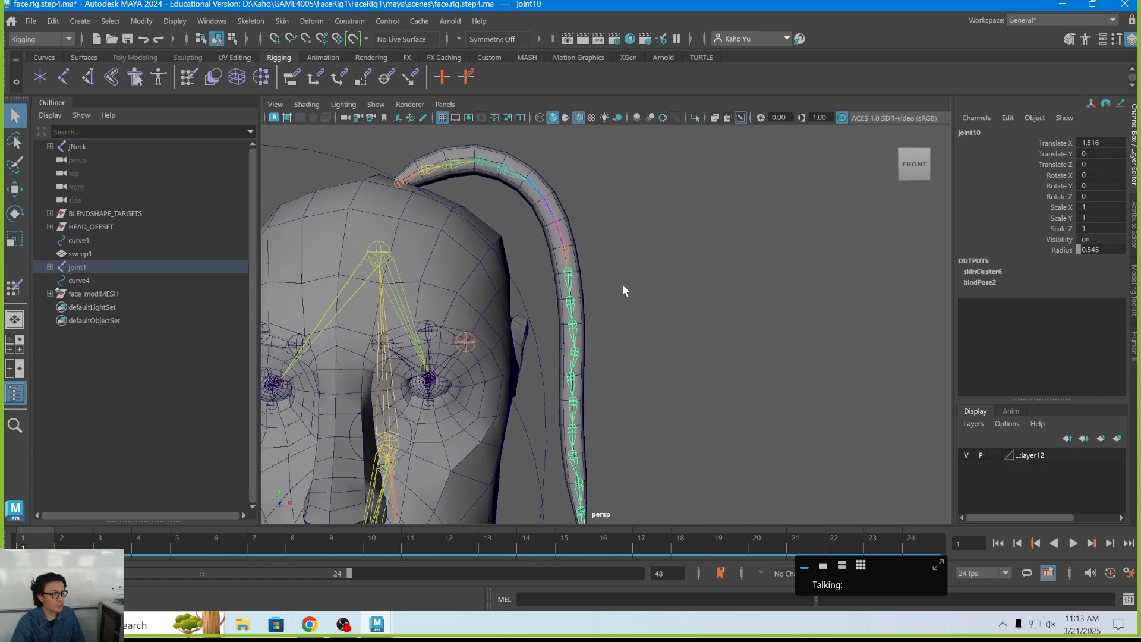
pyautogui.press('e')
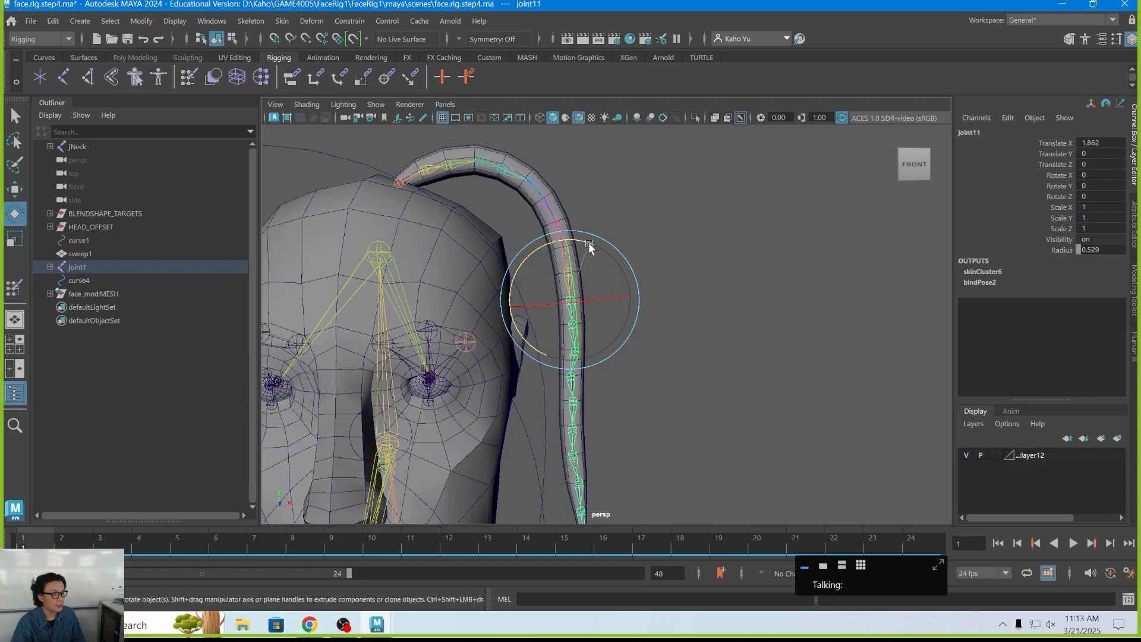
pyautogui.moveTo(588, 242); pyautogui.dragTo(534, 250)
pyautogui.hotkey('ctrl', 'z')
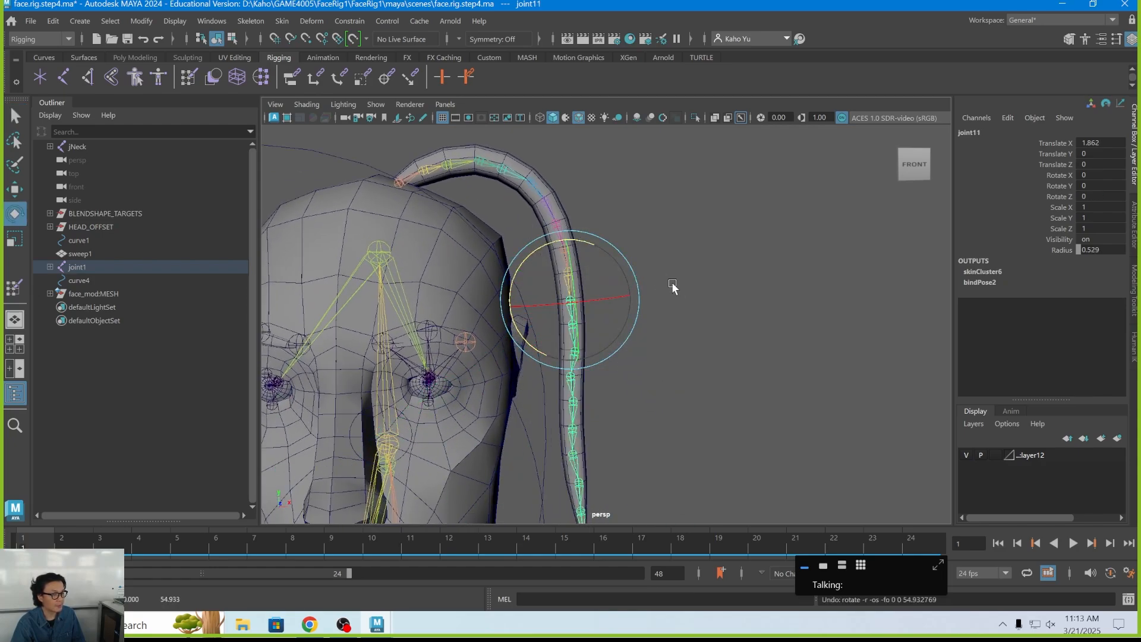
# Step: Check the full chain from its root joint1 at the scalp, and select the hair strand mesh sweep1
pyautogui.keyDown('alt'); pyautogui.moveTo(673, 285); pyautogui.dragTo(630, 265); pyautogui.keyUp('alt')
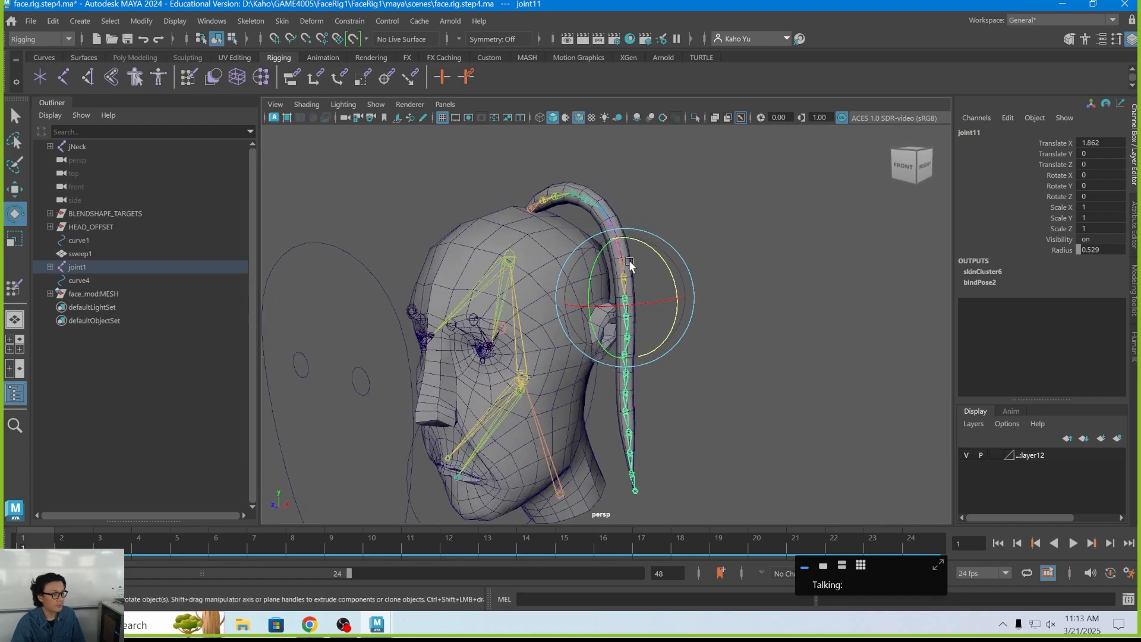
pyautogui.click(534, 208)
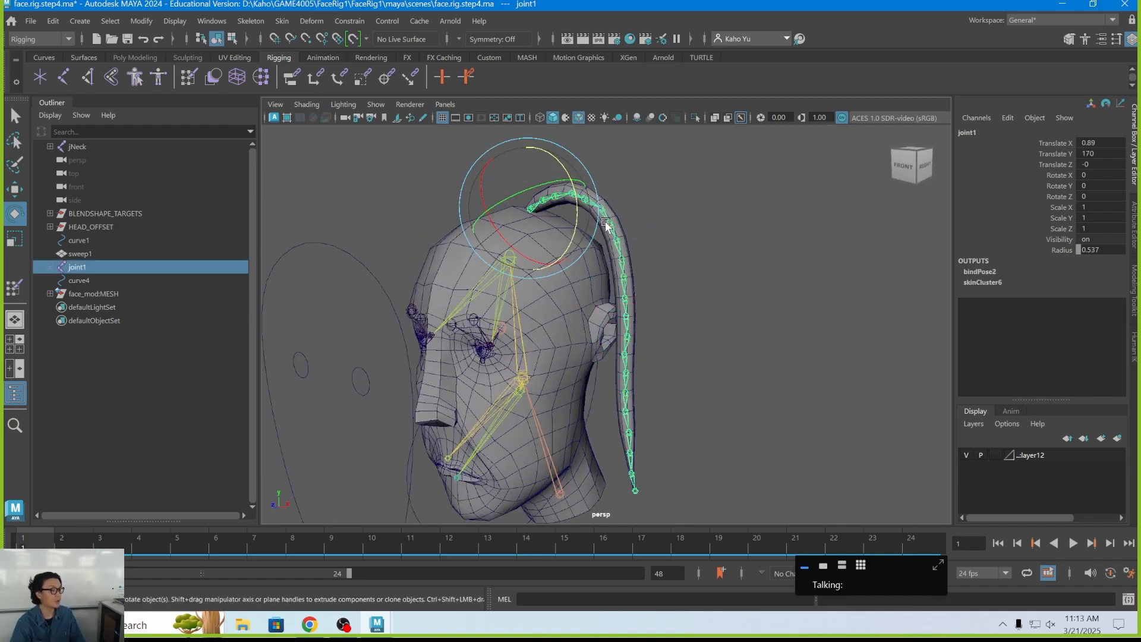
pyautogui.click(623, 231)
pyautogui.press('q')
pyautogui.keyDown('alt'); pyautogui.moveTo(564, 213); pyautogui.dragTo(538, 220, button='middle'); pyautogui.keyUp('alt')
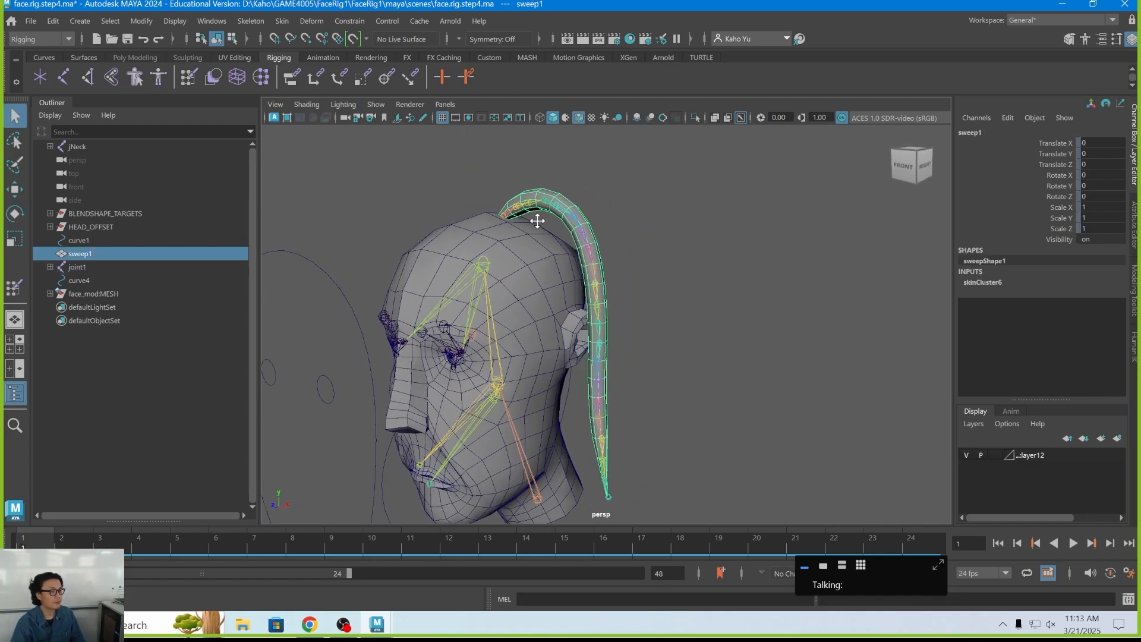
pyautogui.keyDown('alt'); pyautogui.moveTo(537, 221); pyautogui.dragTo(512, 224); pyautogui.keyUp('alt')
# Step: Try to unbind the skin from sweep1 with the existing unbind settings, and undo it
pyautogui.click(251, 21)
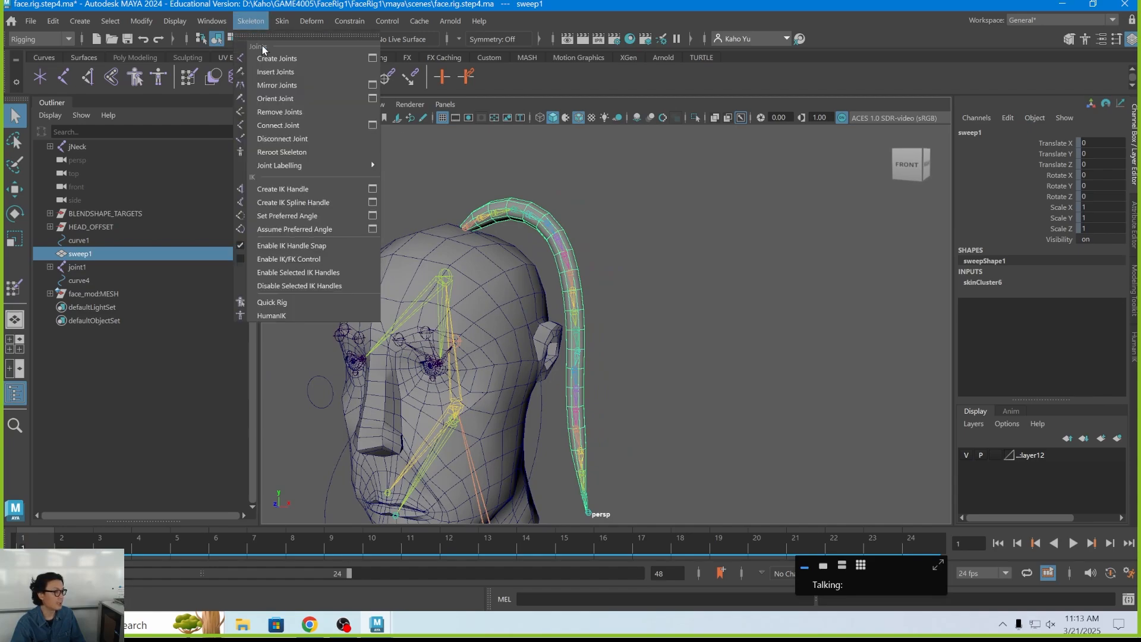
pyautogui.click(297, 85)
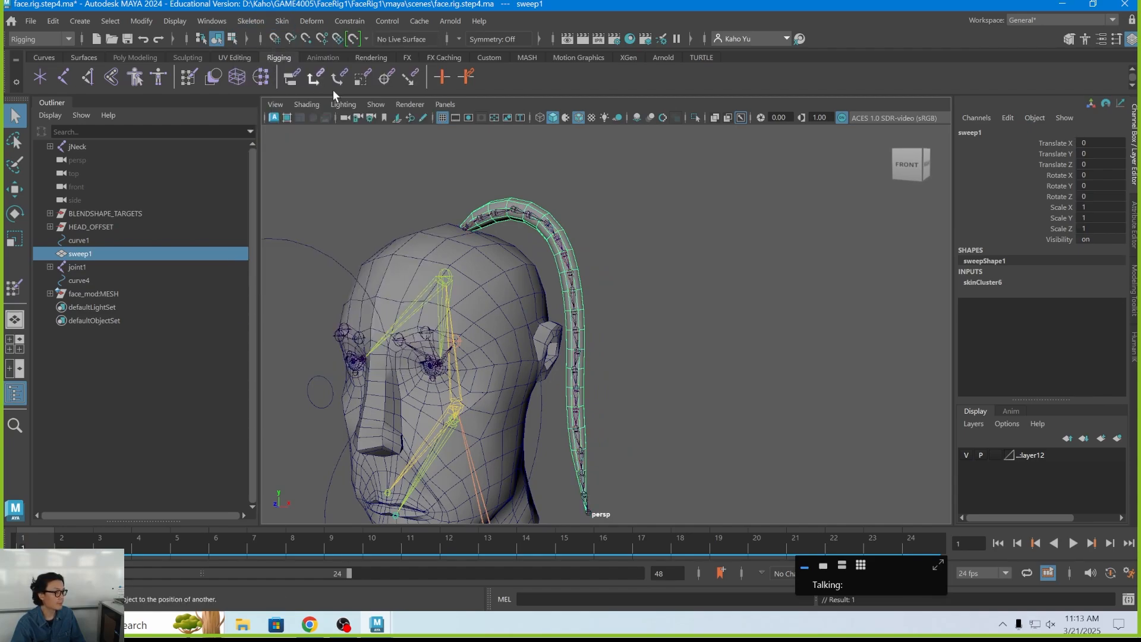
pyautogui.keyDown('alt'); pyautogui.moveTo(440, 208); pyautogui.dragTo(566, 291); pyautogui.keyUp('alt')
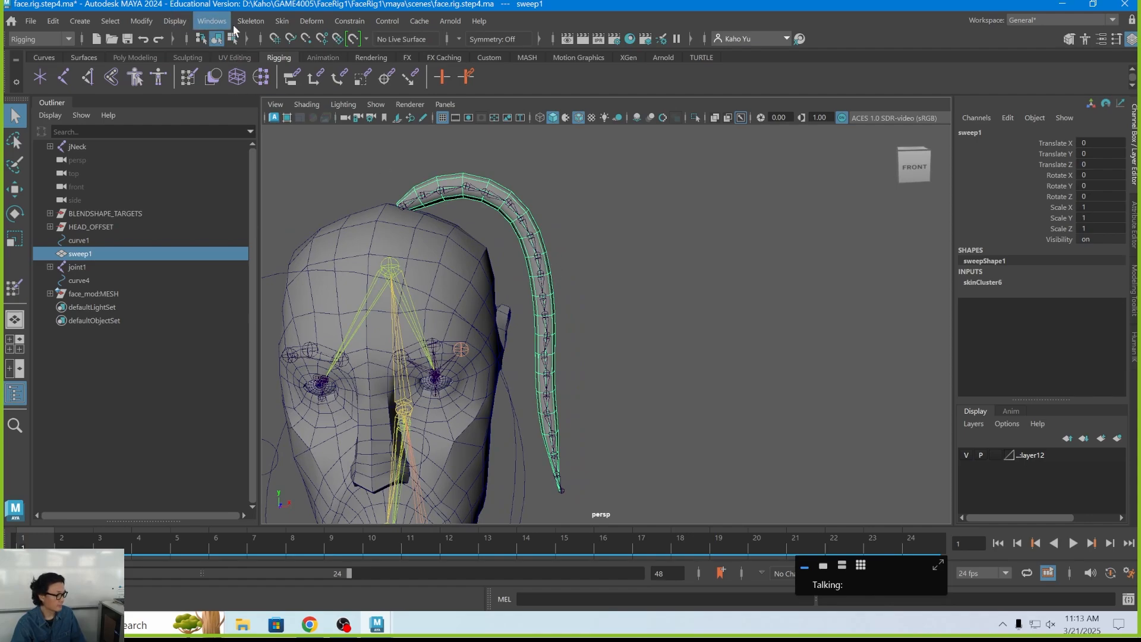
pyautogui.hotkey('ctrl', 'z')
# Step: Unbind the skin from the hair strand mesh sweep1 with History set to Delete history
pyautogui.click(281, 21)
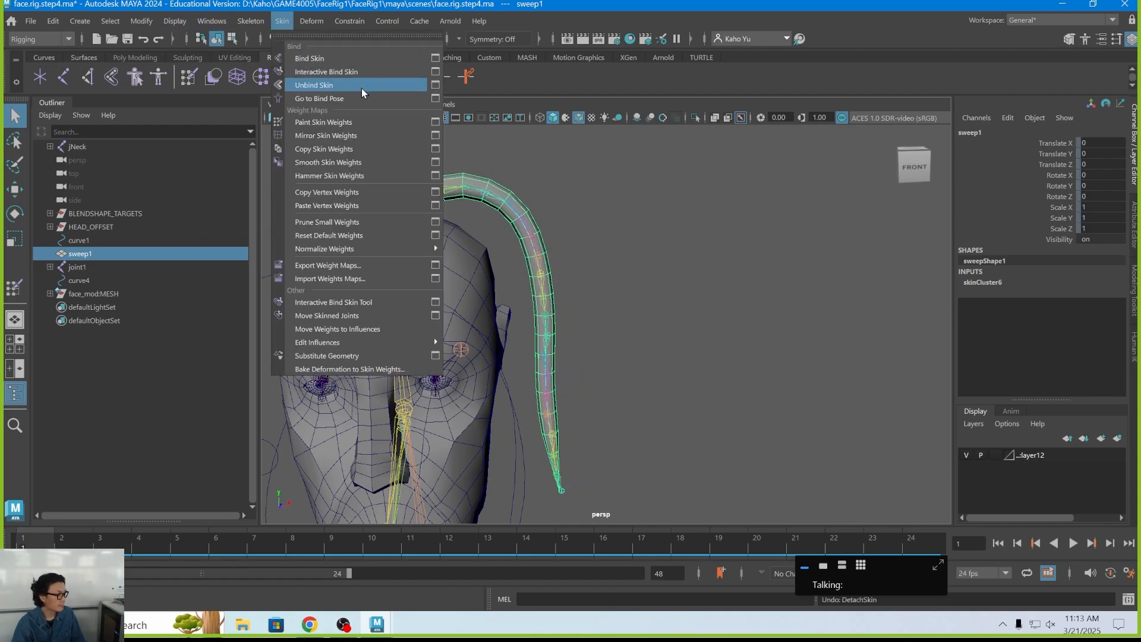
pyautogui.click(436, 85)
pyautogui.click(268, 188)
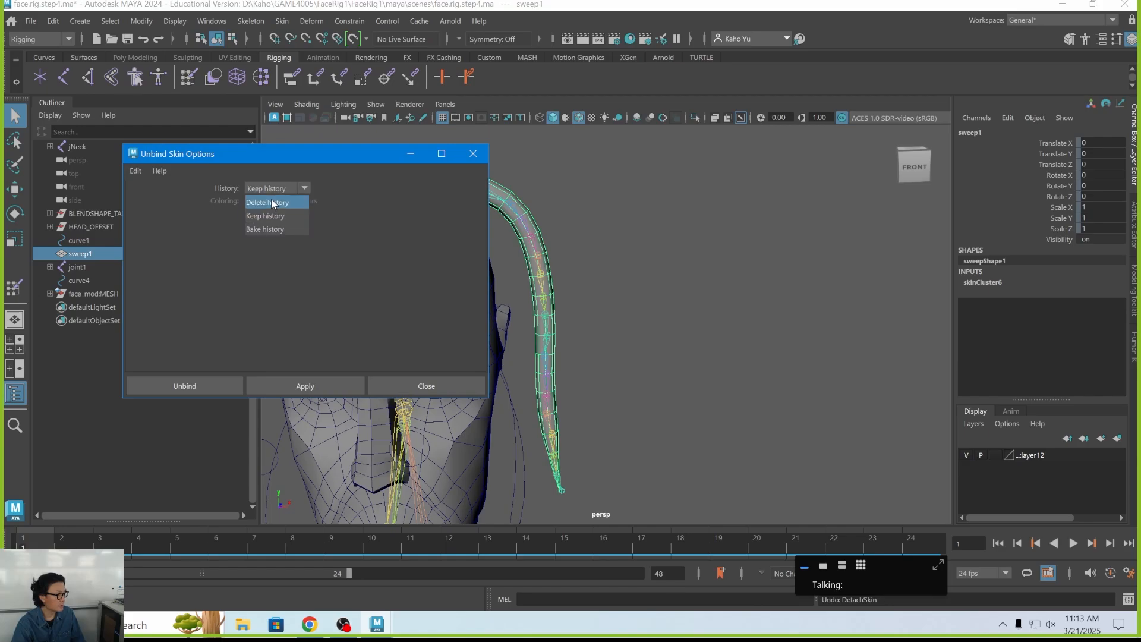
pyautogui.click(272, 204)
pyautogui.click(222, 381)
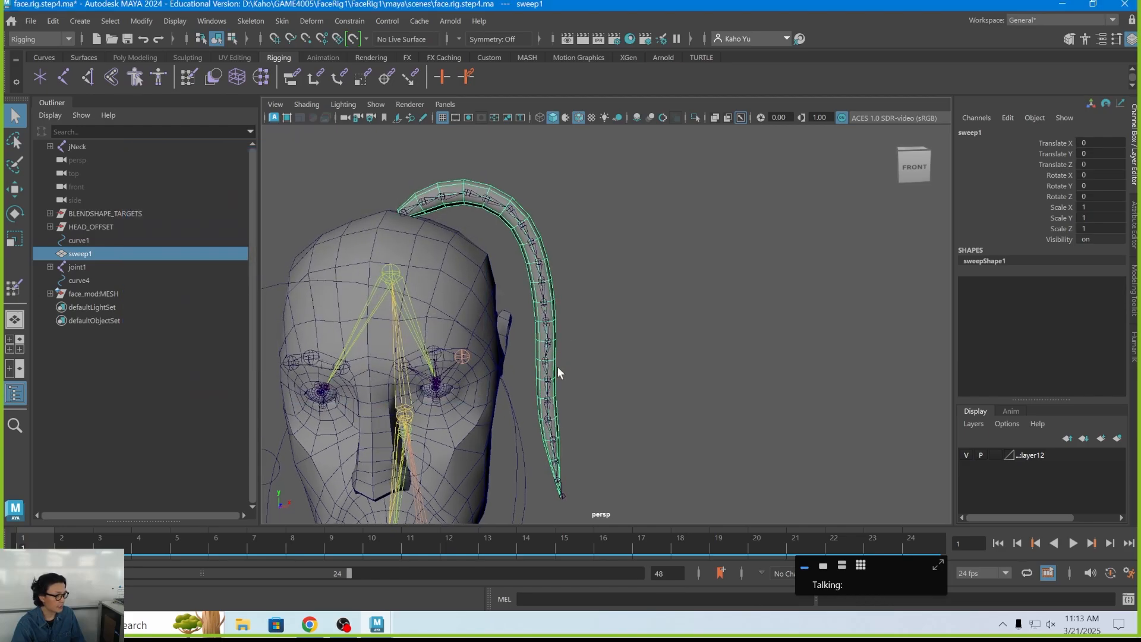
# Step: In the front view, create a chain of five joints along the hair strand from its scalp root to its tip
pyautogui.press('space')
pyautogui.press('space')
pyautogui.scroll(3, 468, 395)
pyautogui.scroll(-5, 476, 255)
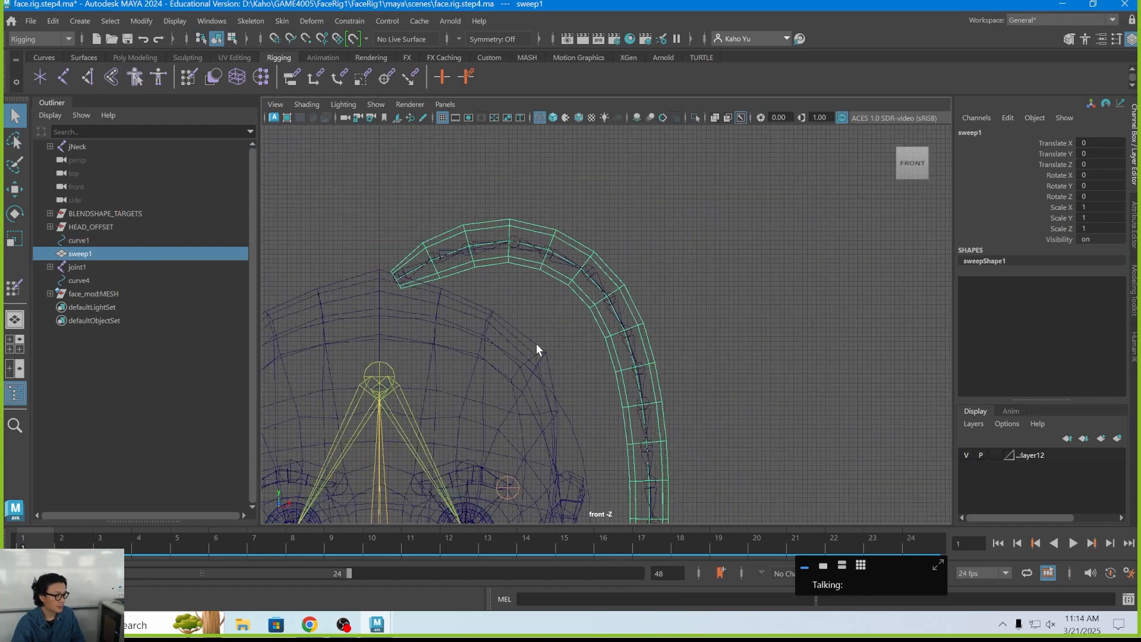
pyautogui.scroll(-3, 536, 350)
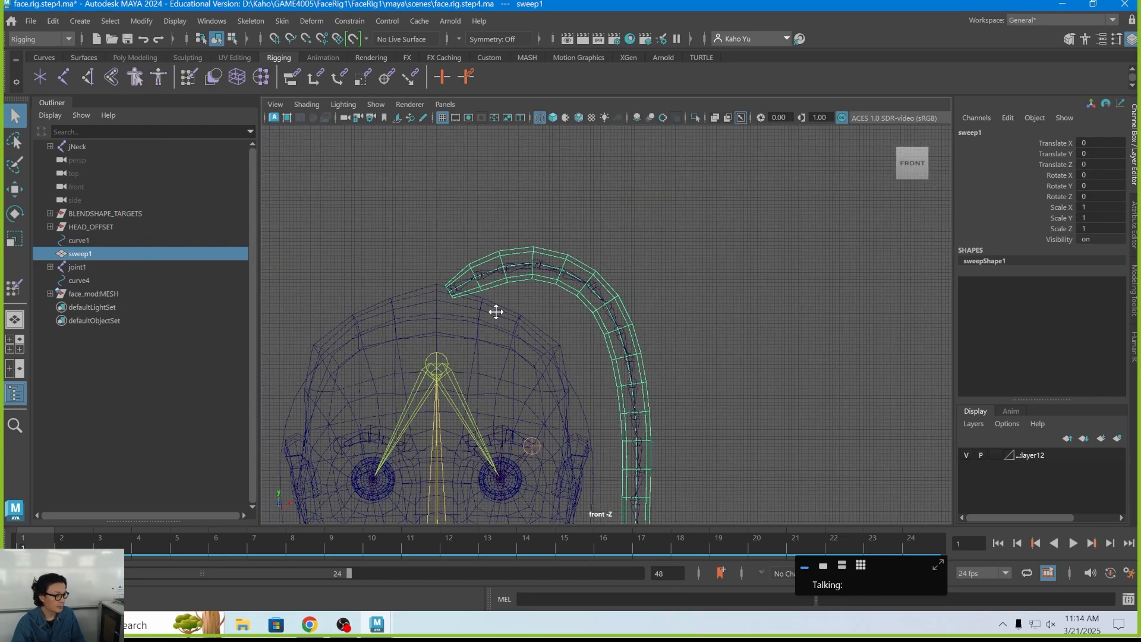
pyautogui.click(40, 77)
pyautogui.click(432, 287)
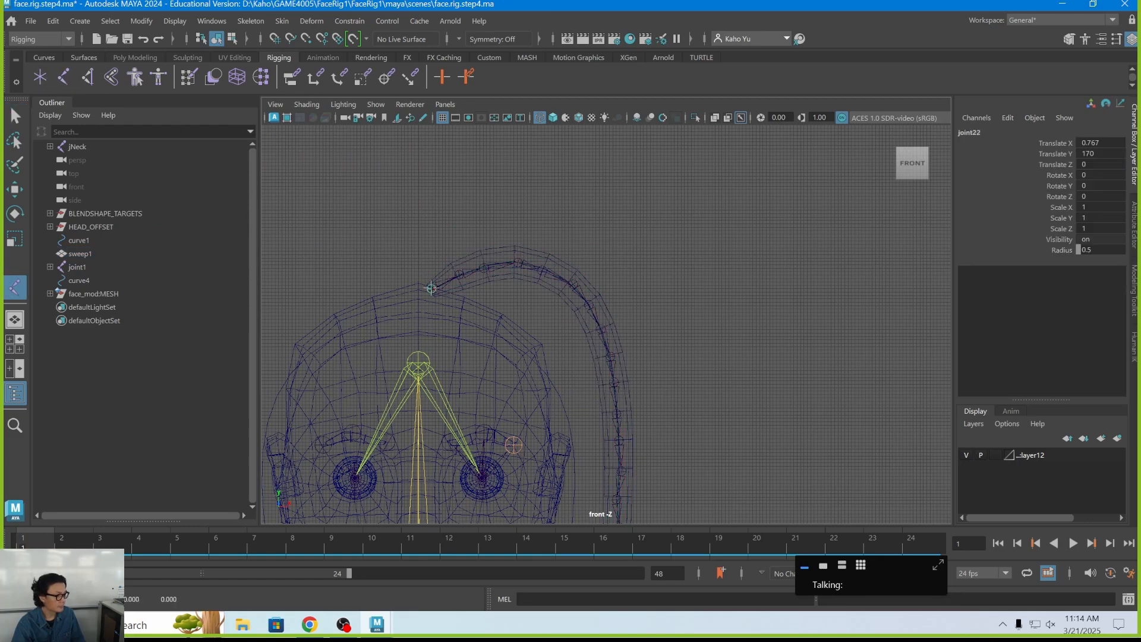
pyautogui.click(566, 277)
pyautogui.keyDown('alt'); pyautogui.moveTo(618, 366); pyautogui.dragTo(598, 301, button='middle'); pyautogui.keyUp('alt')
pyautogui.click(602, 347)
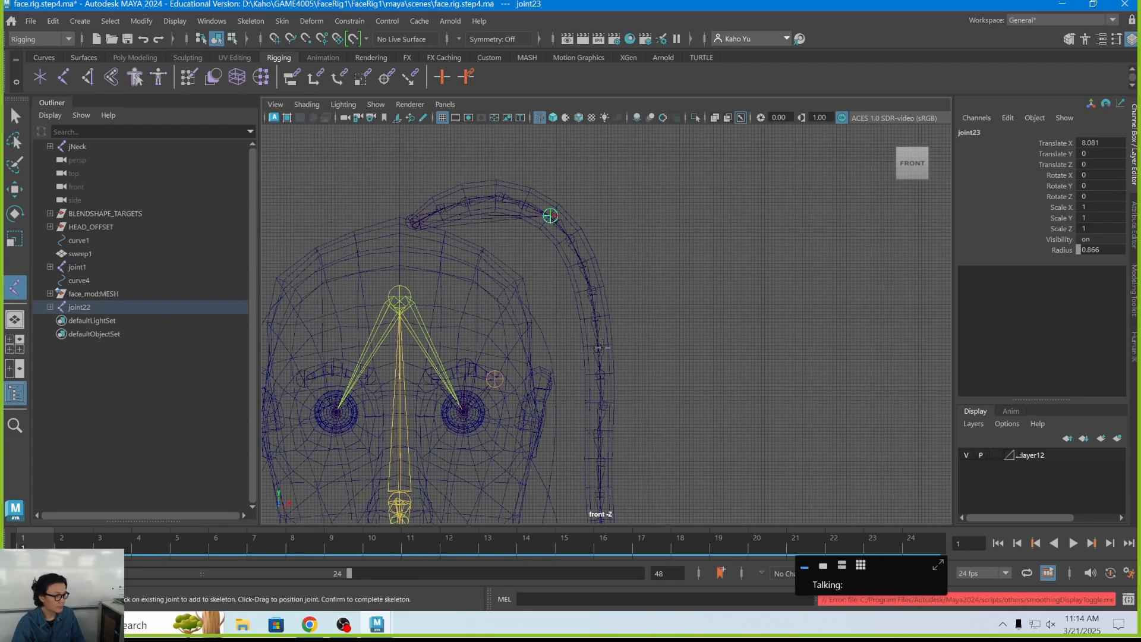
pyautogui.keyDown('alt'); pyautogui.moveTo(633, 380); pyautogui.dragTo(560, 280, button='middle'); pyautogui.keyUp('alt')
pyautogui.click(535, 320)
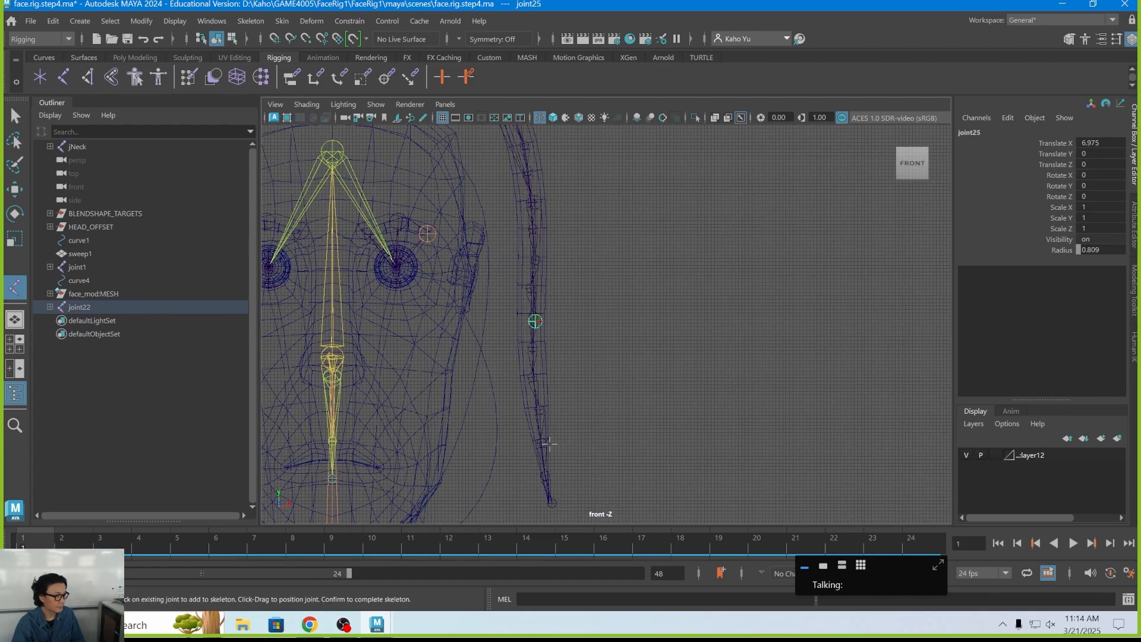
pyautogui.click(544, 498)
pyautogui.press('Return')
# Step: Bind the hair strand mesh sweep1 to the five-joint chain rooted at joint22
pyautogui.keyDown('alt'); pyautogui.moveTo(388, 149); pyautogui.dragTo(480, 356, button='middle'); pyautogui.keyUp('alt')
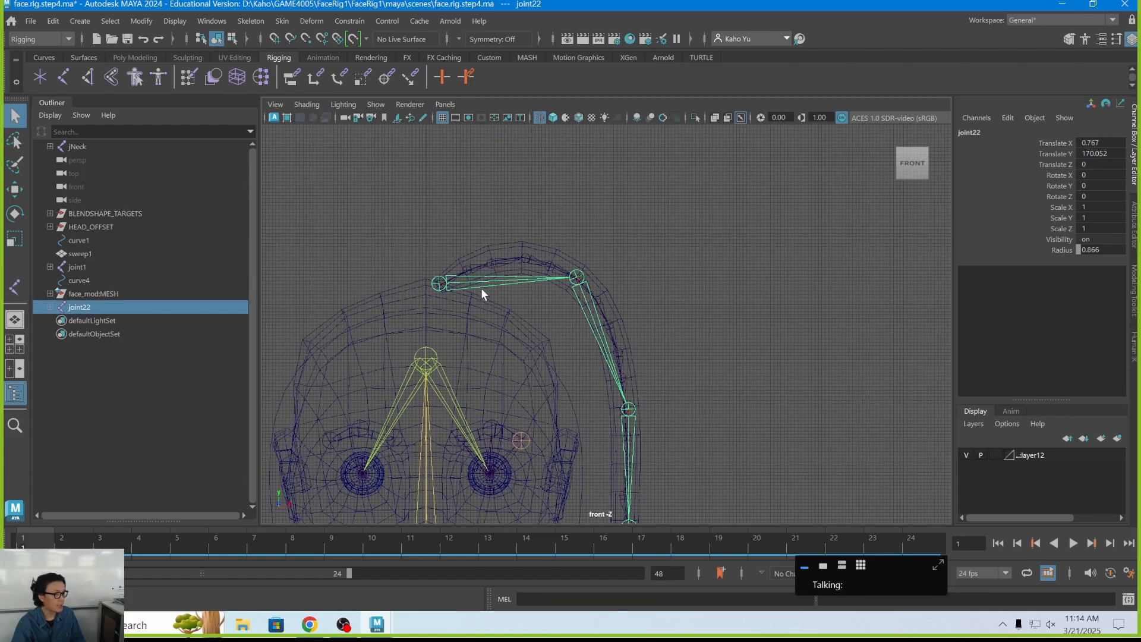
pyautogui.keyDown('shift'); pyautogui.click(522, 247); pyautogui.keyUp('shift')
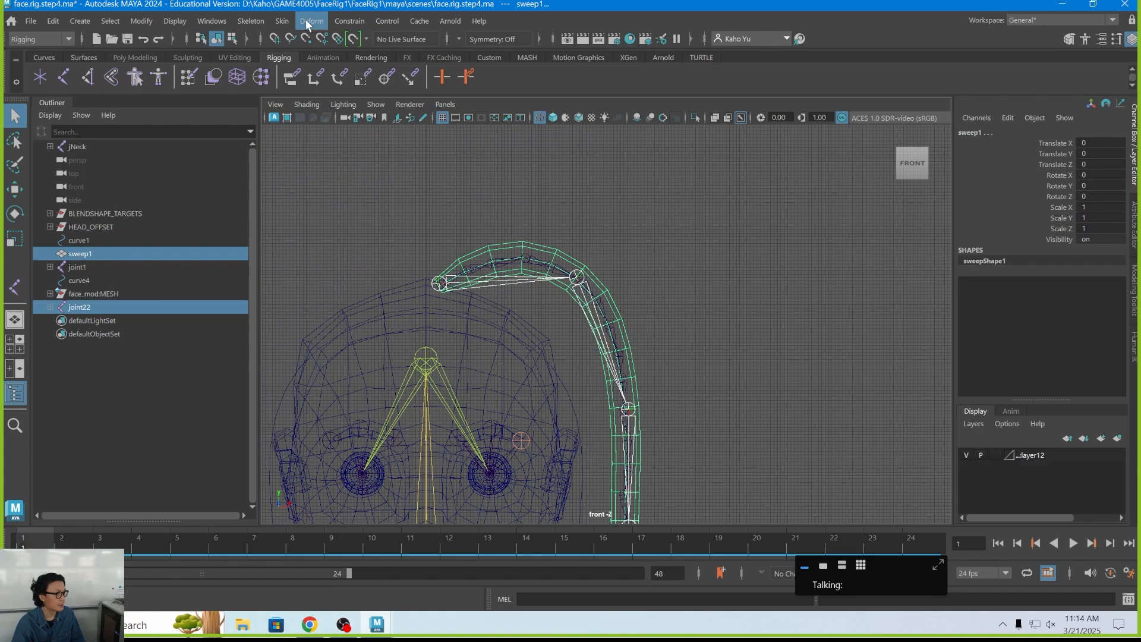
pyautogui.click(278, 21)
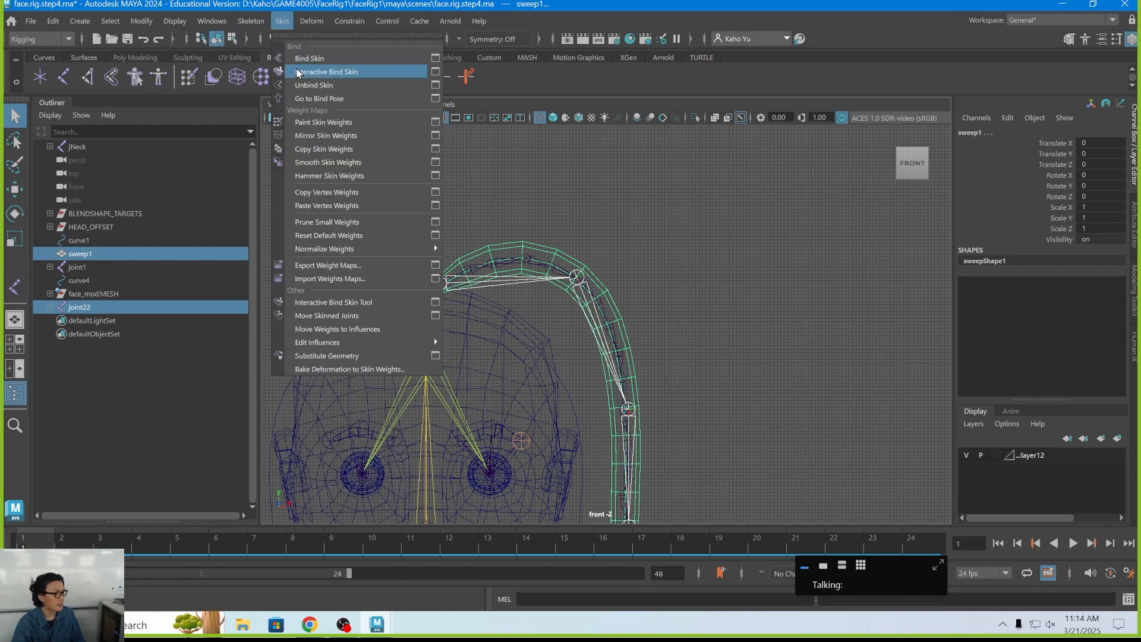
pyautogui.click(342, 59)
pyautogui.keyDown('alt'); pyautogui.click(526, 231); pyautogui.keyUp('alt')
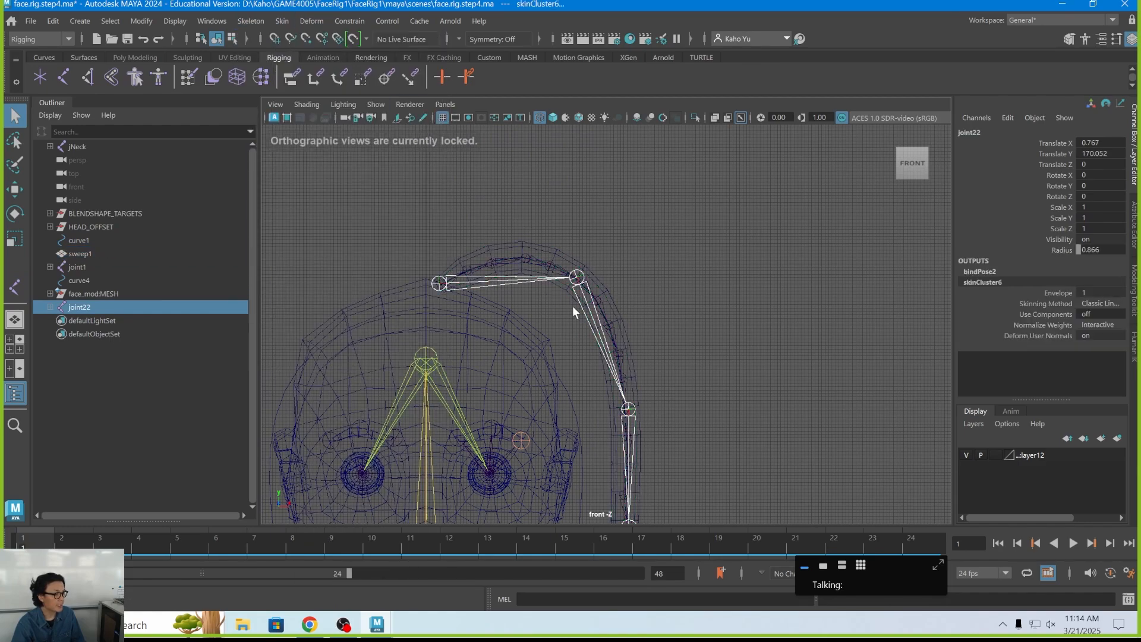
# Step: Rotate joint23, the second joint of the five-joint chain, about 74 degrees around Z to test the strand's deformation
pyautogui.click(590, 311)
pyautogui.press('e')
pyautogui.moveTo(642, 290)
pyautogui.mouseDown()
pyautogui.moveTo(632, 222)
pyautogui.moveTo(615, 221)
pyautogui.moveTo(622, 287)
pyautogui.mouseUp()
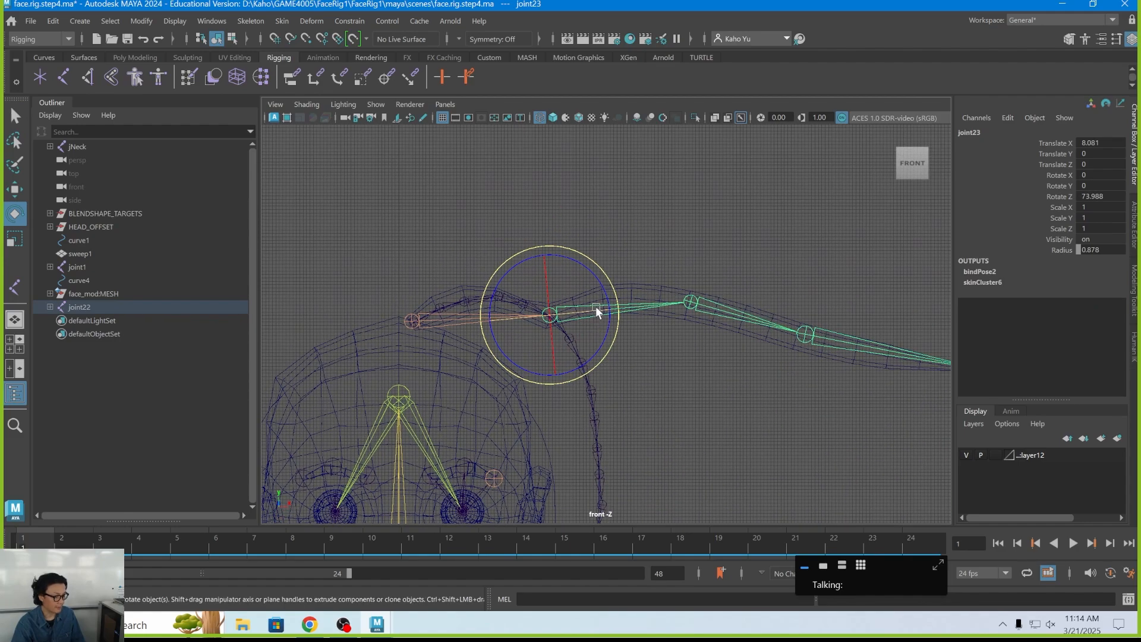
# Step: In the perspective view, bend the strand downward at the chain's third joint and rotate joint25 about 55 degrees around Z
pyautogui.press('space')
pyautogui.press('space')
pyautogui.keyDown('alt'); pyautogui.moveTo(585, 245); pyautogui.dragTo(624, 205); pyautogui.keyUp('alt')
pyautogui.click(625, 202)
pyautogui.moveTo(675, 172); pyautogui.dragTo(657, 270)
pyautogui.press('q')
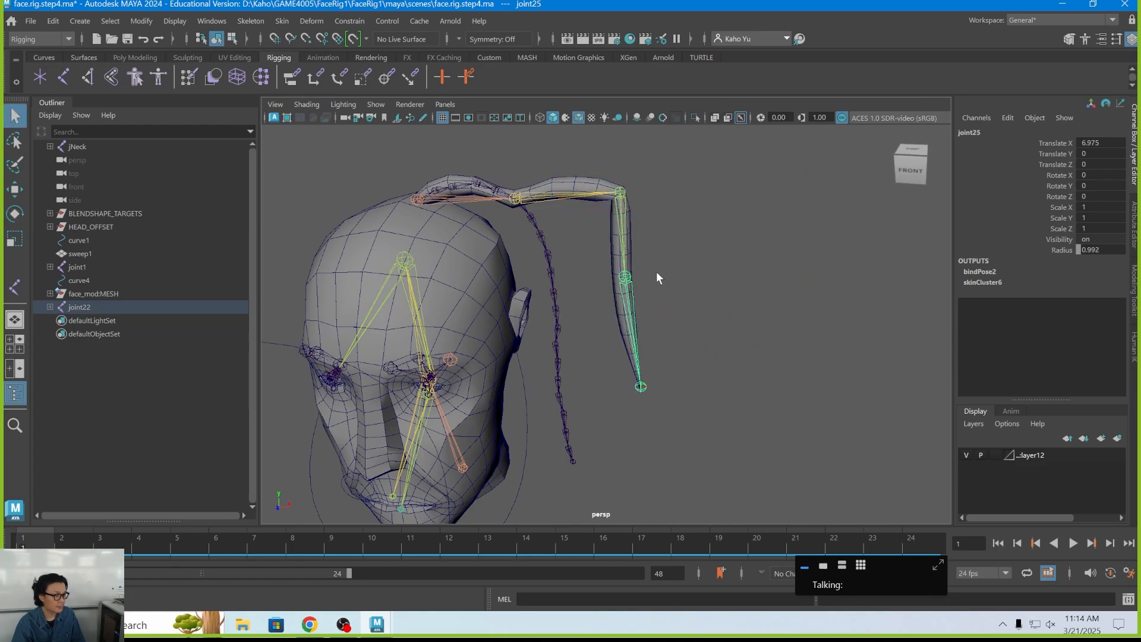
pyautogui.press('e')
pyautogui.moveTo(683, 257); pyautogui.dragTo(621, 319)
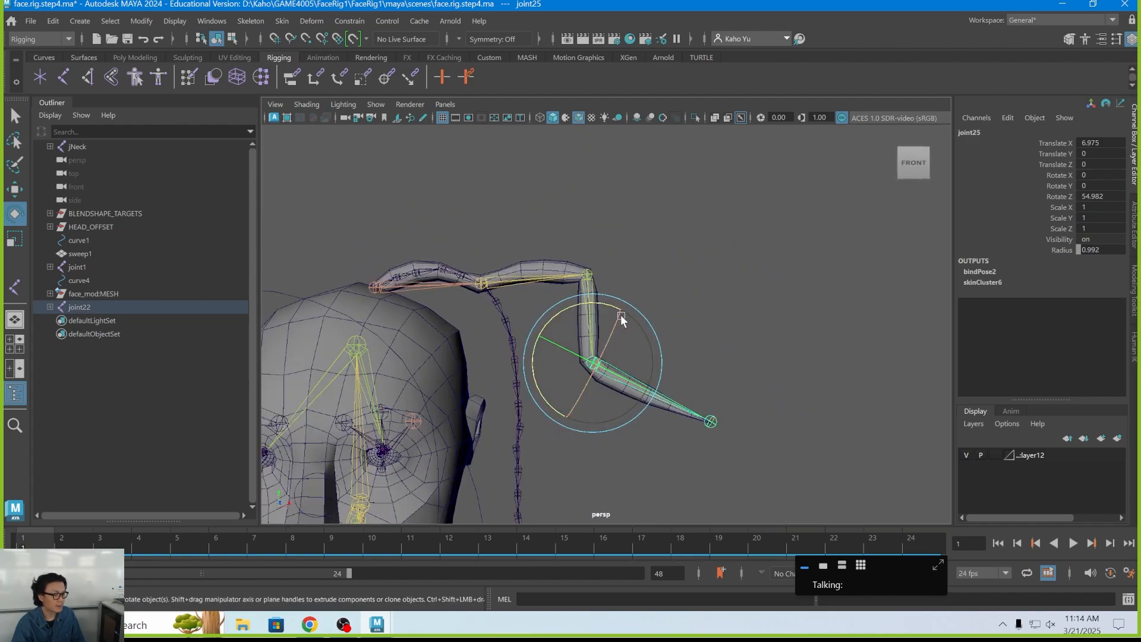
# Step: Undo the test rotations and the skin binding of the hair strand to the five-joint chain
pyautogui.hotkey('ctrl', 'z')
pyautogui.hotkey('ctrl', 'z')
pyautogui.hotkey('ctrl', 'z')
pyautogui.hotkey('ctrl', 'z')
pyautogui.hotkey('ctrl', 'z')
pyautogui.hotkey('ctrl', 'z')
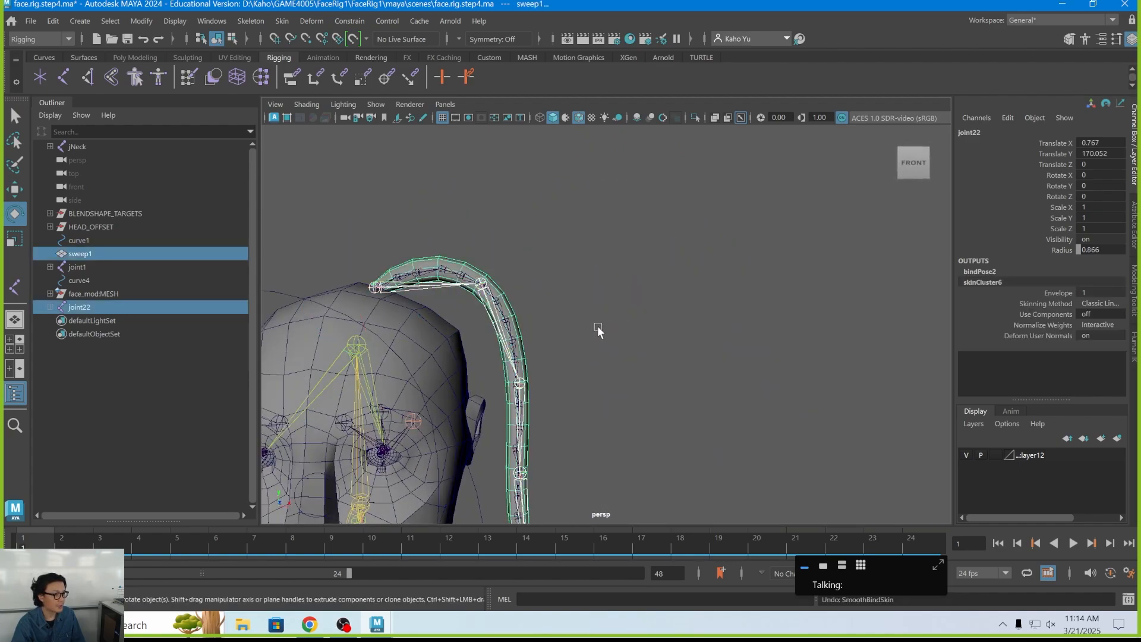
pyautogui.hotkey('ctrl', 'z')
# Step: Compare the original dense chain with the five-joint chain, and select the latter's root, joint22
pyautogui.keyDown('alt'); pyautogui.moveTo(511, 250); pyautogui.dragTo(532, 235); pyautogui.keyUp('alt')
pyautogui.press('q')
pyautogui.click(520, 260)
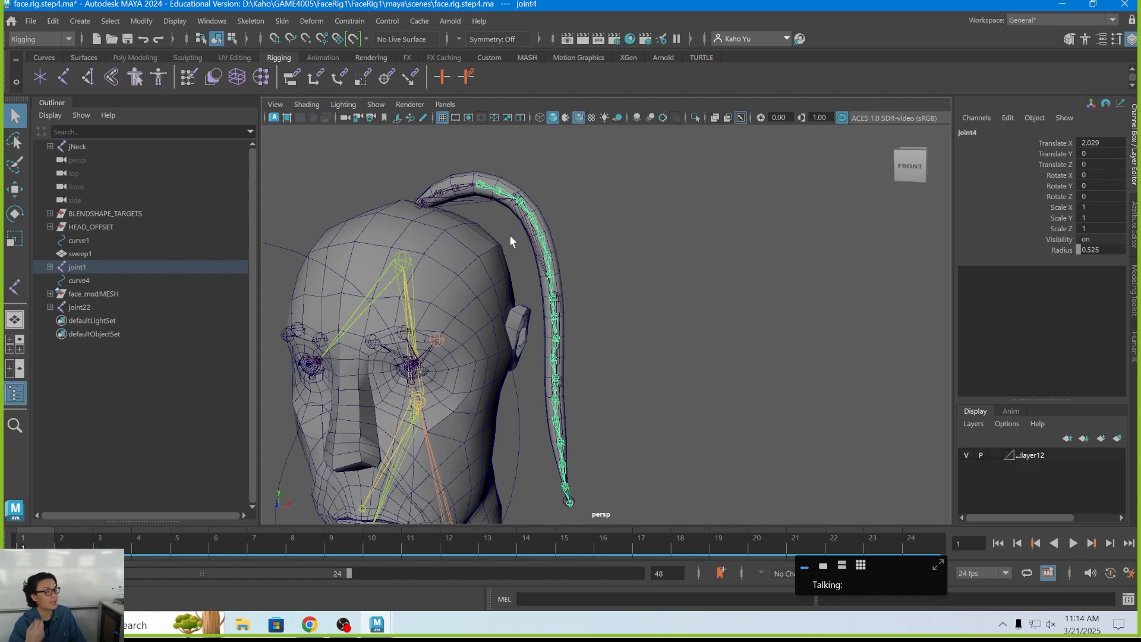
pyautogui.keyDown('alt'); pyautogui.moveTo(515, 215); pyautogui.dragTo(458, 248); pyautogui.keyUp('alt')
pyautogui.click(459, 229)
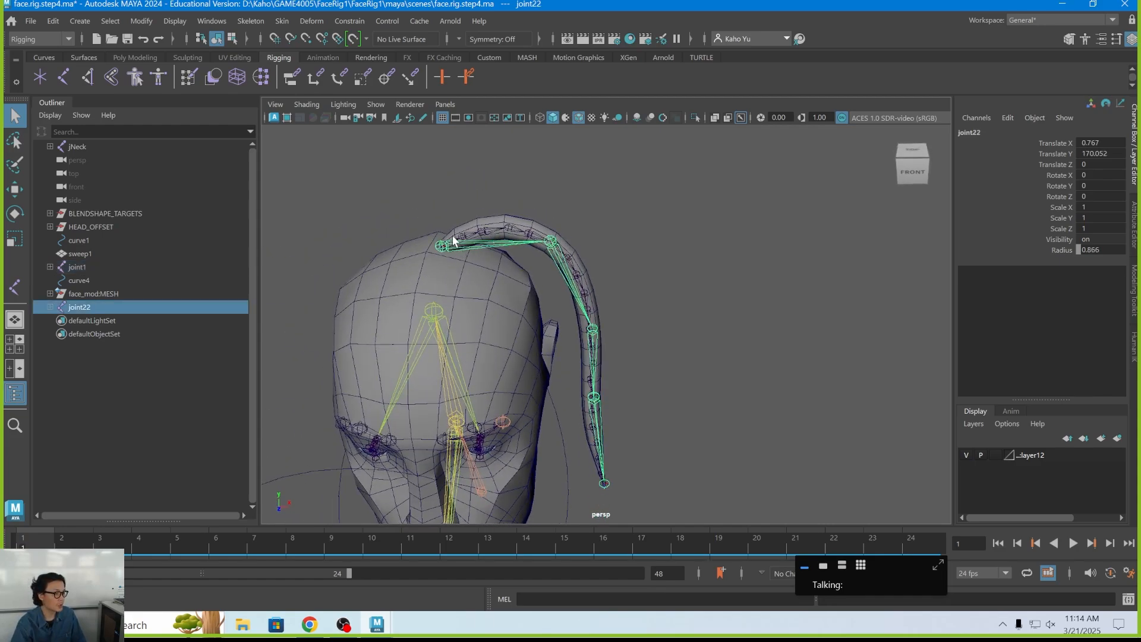
# Step: Try to bind the hair strand sweep1 to the dense joint chain starting at joint1 with Interactive Bind Skin
pyautogui.click(455, 237)
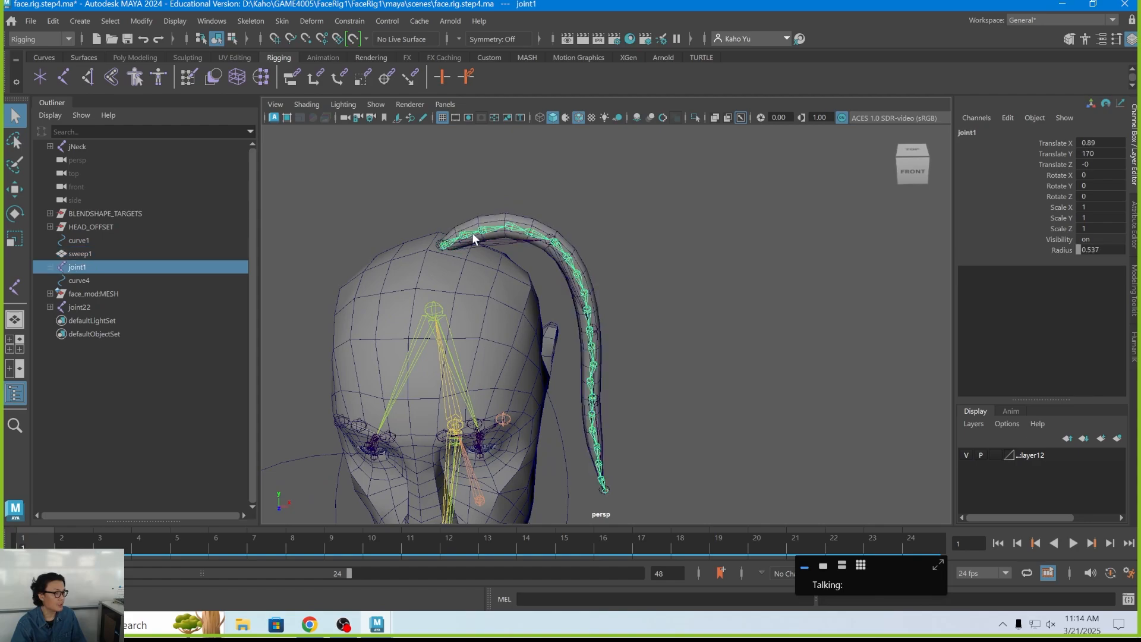
pyautogui.keyDown('alt'); pyautogui.moveTo(474, 238); pyautogui.dragTo(564, 247); pyautogui.keyUp('alt')
pyautogui.keyDown('alt'); pyautogui.moveTo(588, 298); pyautogui.dragTo(592, 308); pyautogui.keyUp('alt')
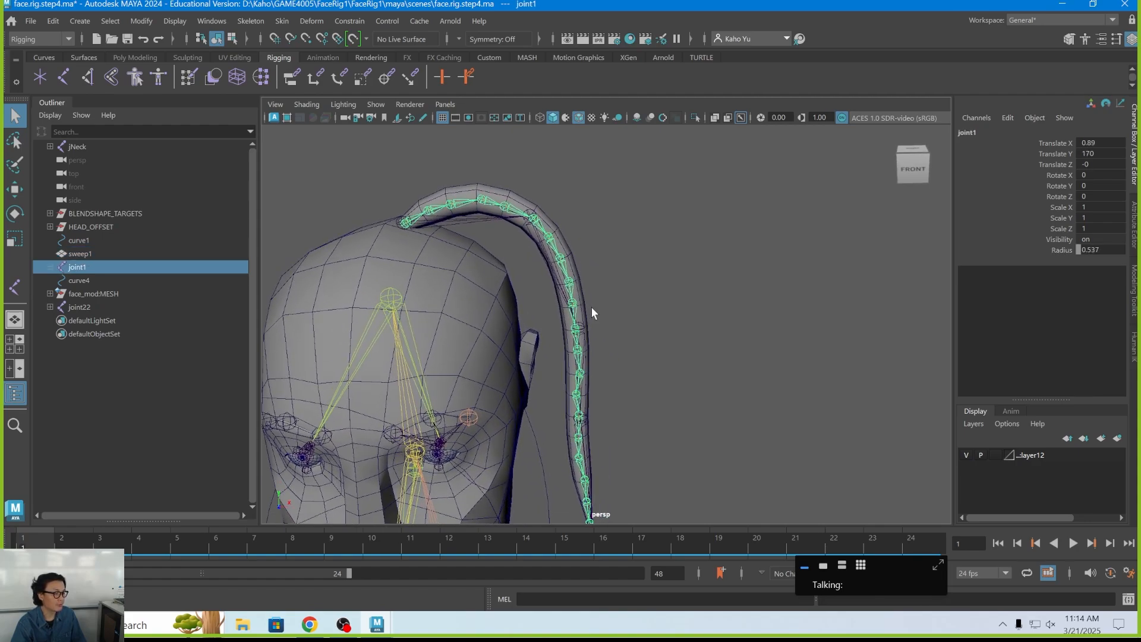
pyautogui.keyDown('shift'); pyautogui.click(508, 194); pyautogui.keyUp('shift')
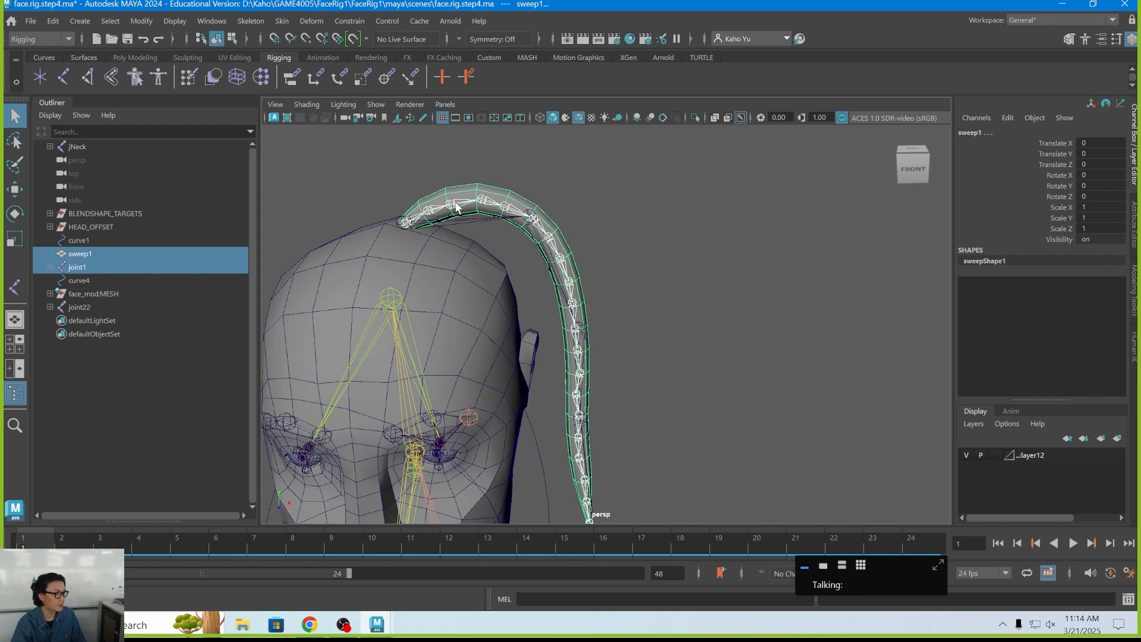
pyautogui.click(283, 20)
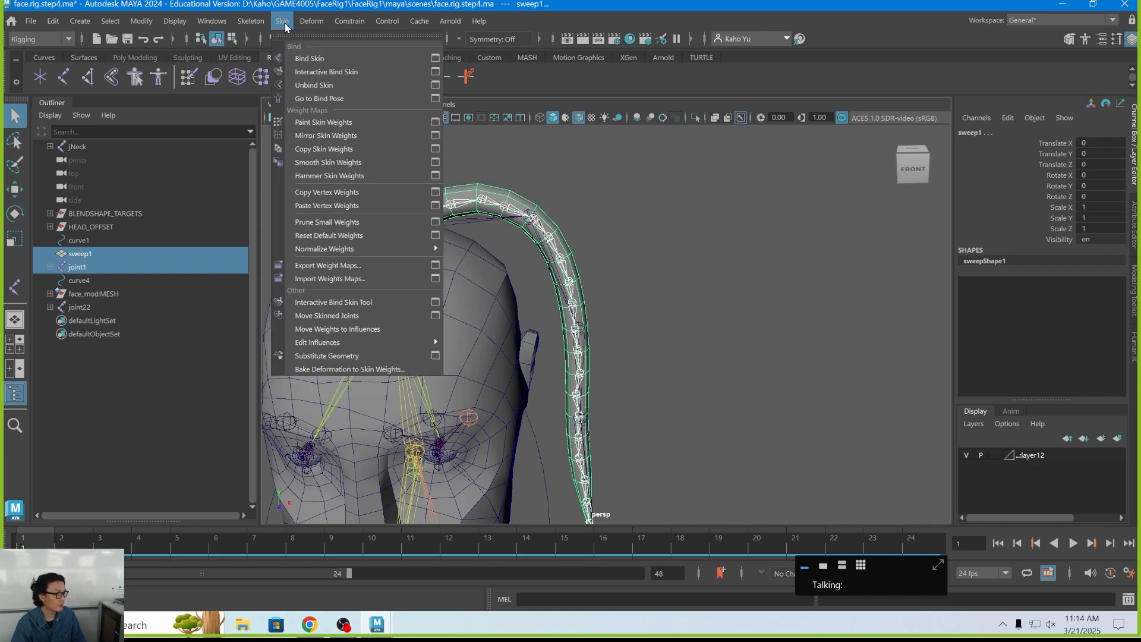
pyautogui.click(315, 72)
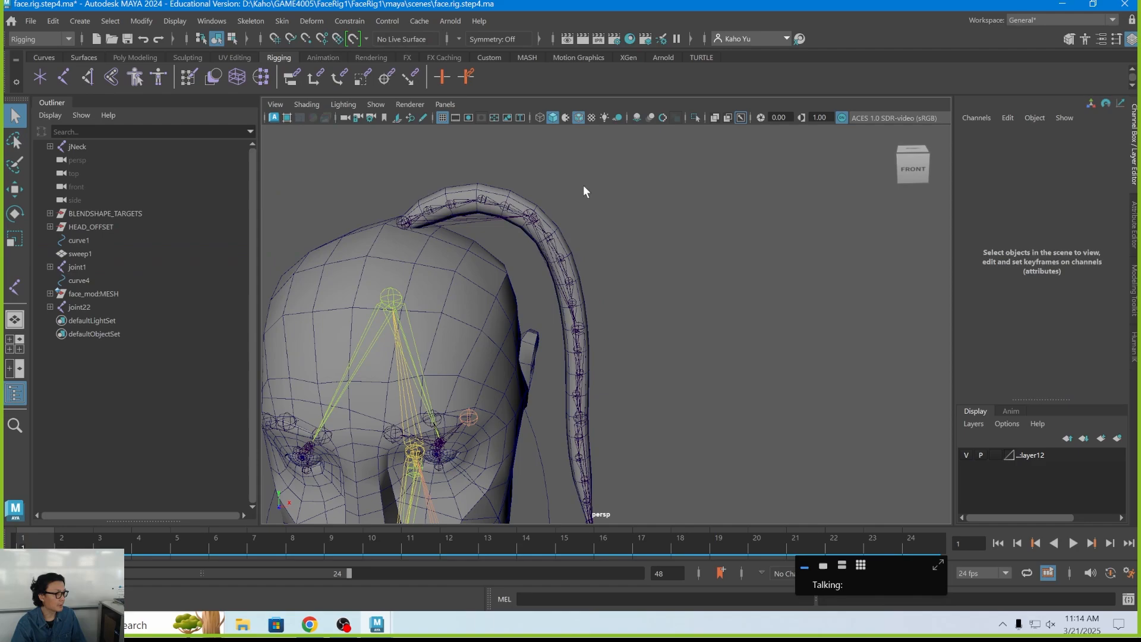
# Step: Unbind the skin from the hair strand sweep1
pyautogui.click(263, 21)
pyautogui.moveTo(282, 22)
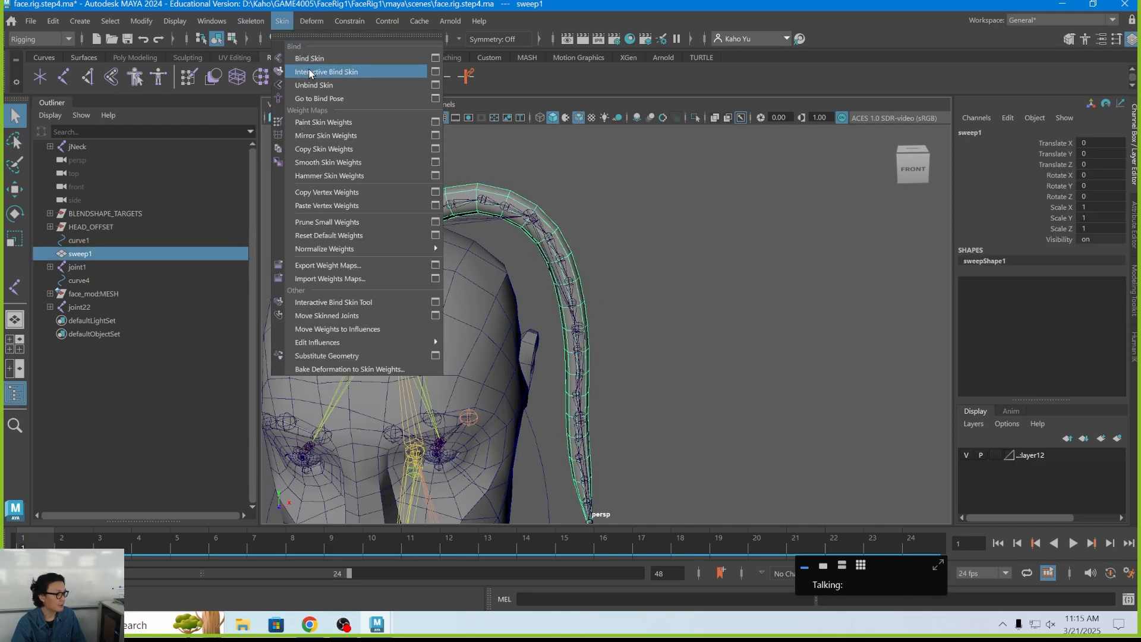
pyautogui.click(312, 84)
# Step: Bind the hair strand sweep1 to the dense joint chain rooted at joint1 with Bind Skin
pyautogui.keyDown('alt'); pyautogui.moveTo(443, 151); pyautogui.dragTo(469, 210, button='middle'); pyautogui.keyUp('alt')
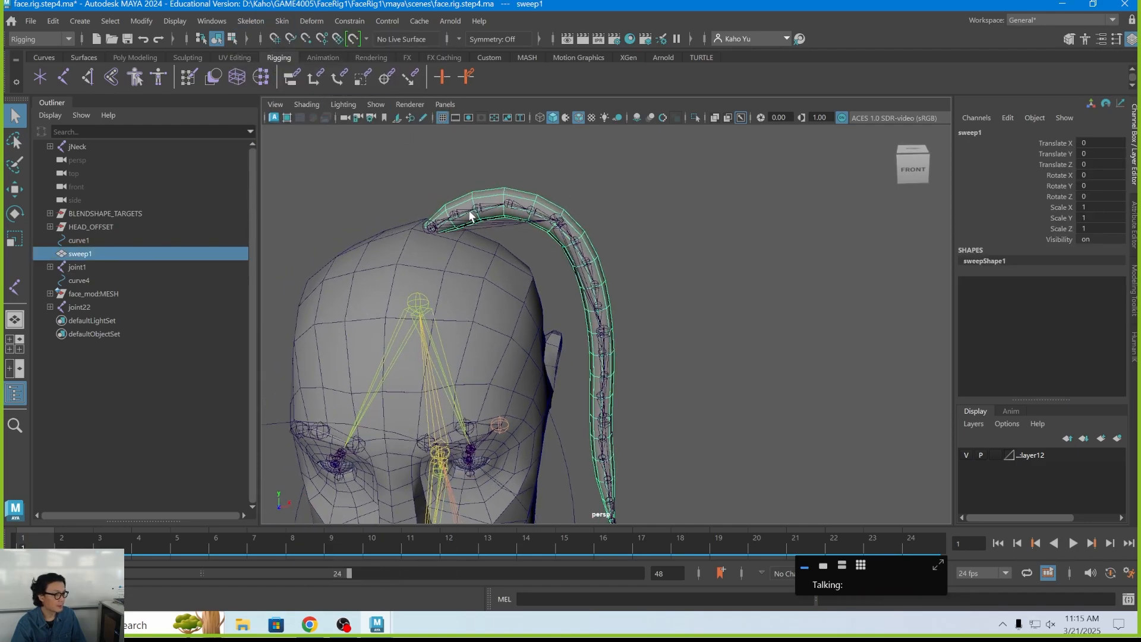
pyautogui.click(445, 222)
pyautogui.keyDown('shift'); pyautogui.click(472, 205); pyautogui.keyUp('shift')
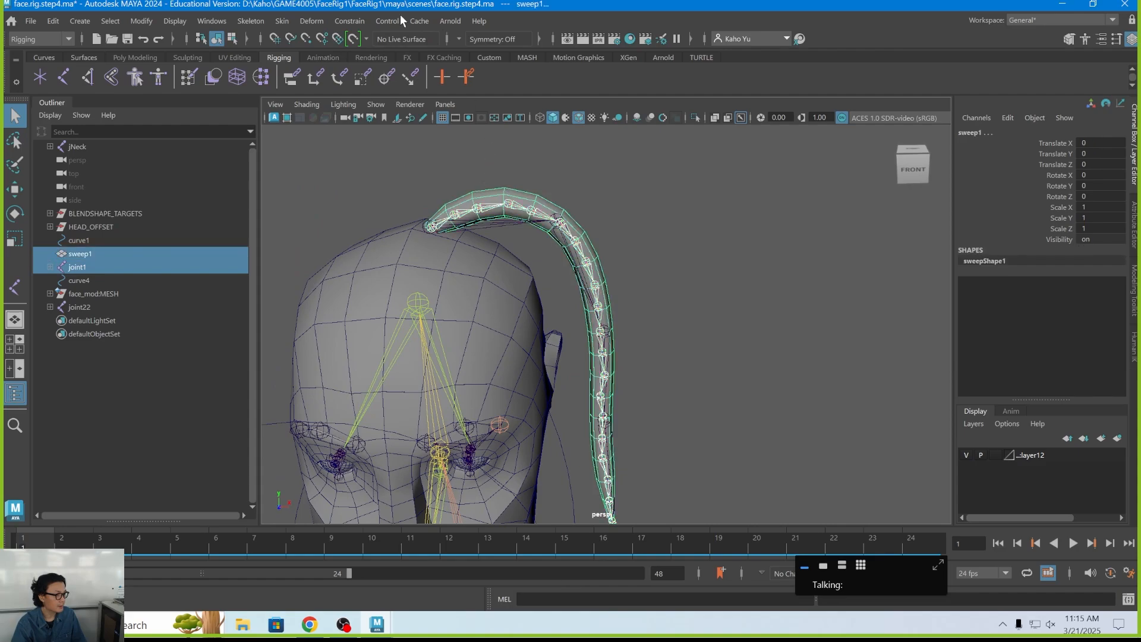
pyautogui.click(282, 22)
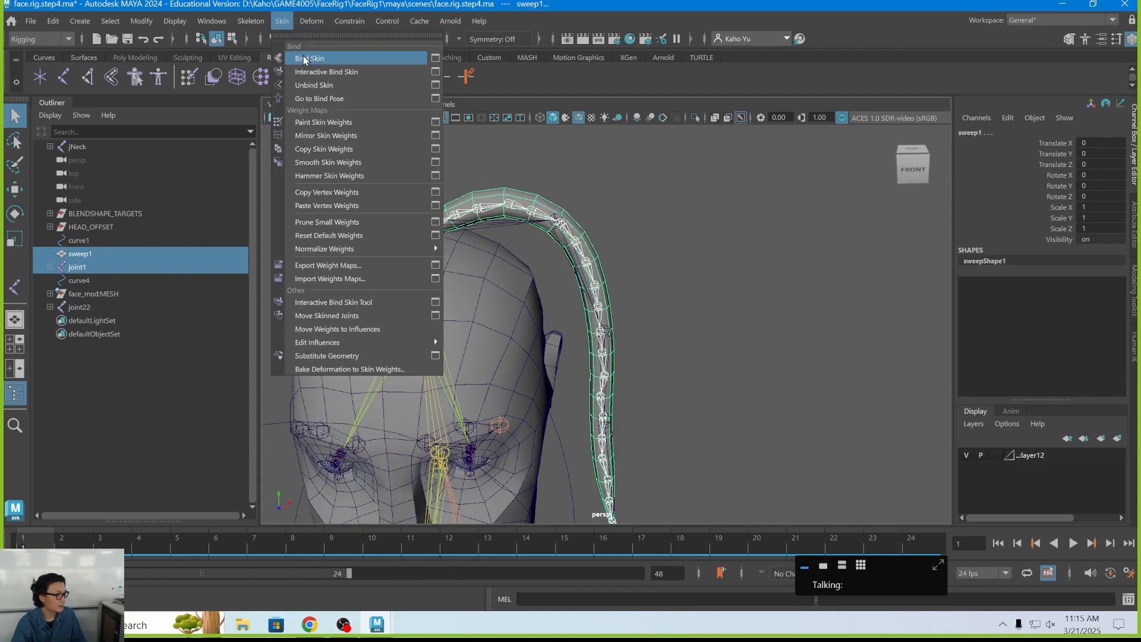
pyautogui.click(305, 59)
# Step: Test the strand's deformation by rotating a dense-chain joint near the upper bend, and undo the rotation
pyautogui.keyDown('alt'); pyautogui.moveTo(369, 179); pyautogui.dragTo(530, 250); pyautogui.keyUp('alt')
pyautogui.click(529, 248)
pyautogui.press('e')
pyautogui.moveTo(556, 191); pyautogui.dragTo(522, 182)
pyautogui.press('q')
pyautogui.click(533, 272)
pyautogui.press('e')
pyautogui.hotkey('ctrl', 'z')
pyautogui.hotkey('ctrl', 'z')
pyautogui.hotkey('ctrl', 'z')
pyautogui.press('q')
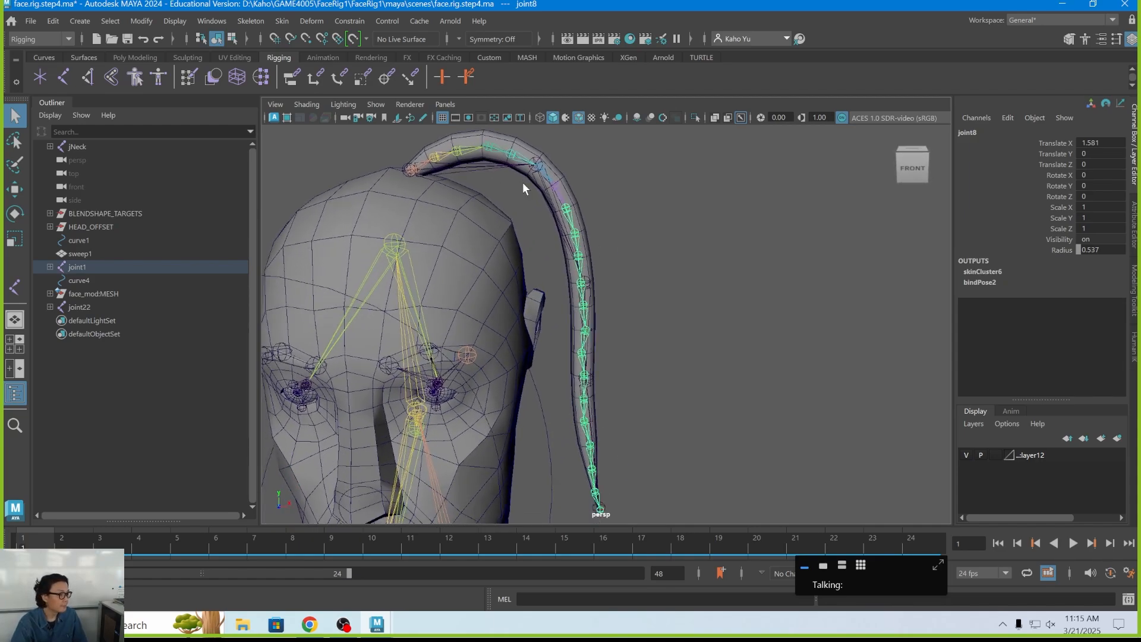
# Step: Open the IK Spline Handle tool's options and set the number of spans to 1
pyautogui.keyDown('alt'); pyautogui.moveTo(483, 210); pyautogui.dragTo(488, 247, button='middle'); pyautogui.keyUp('alt')
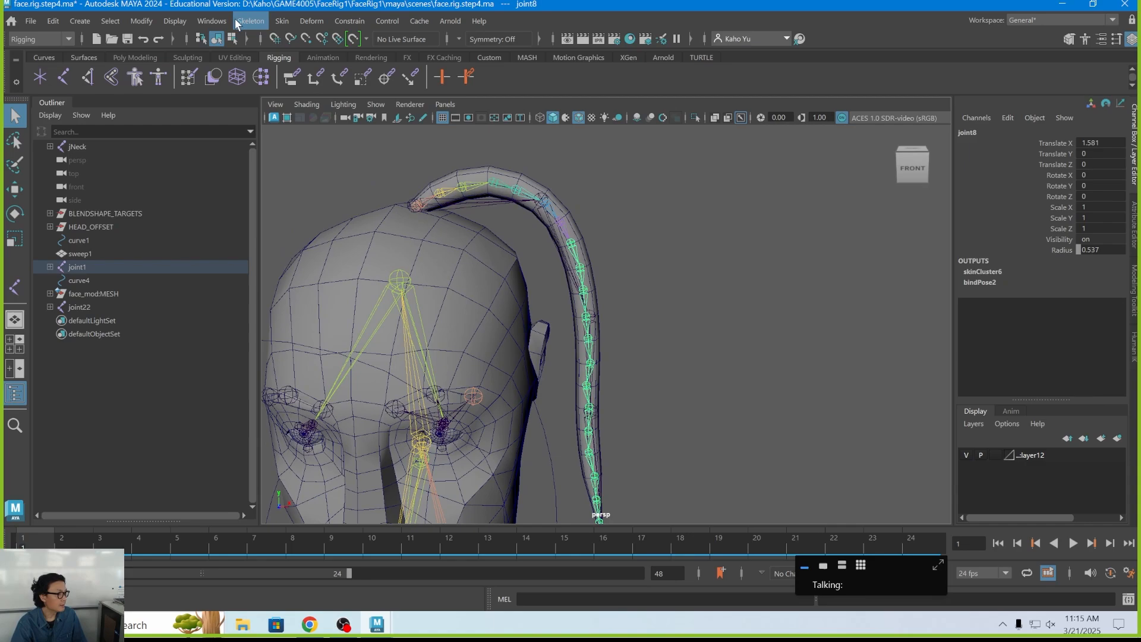
pyautogui.click(264, 21)
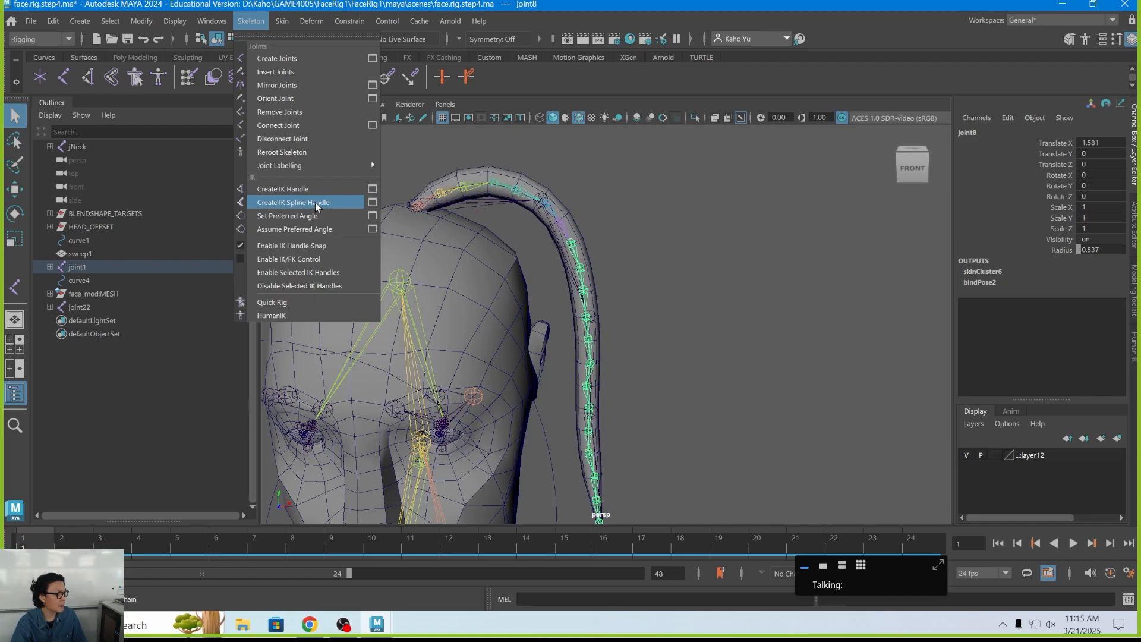
pyautogui.click(372, 202)
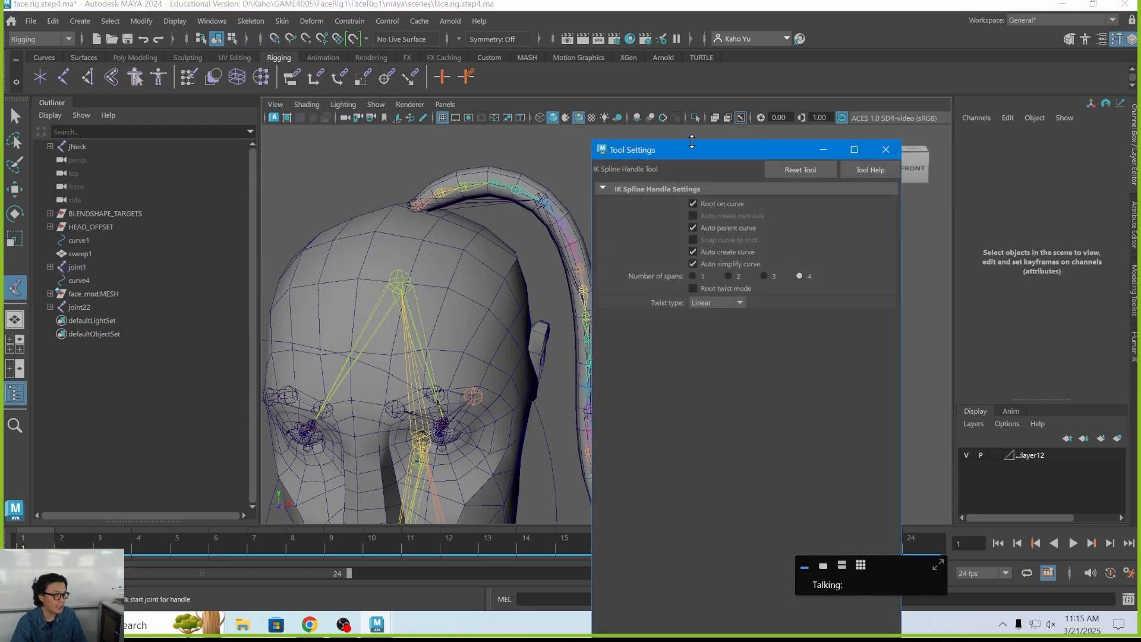
pyautogui.moveTo(687, 152); pyautogui.dragTo(803, 121)
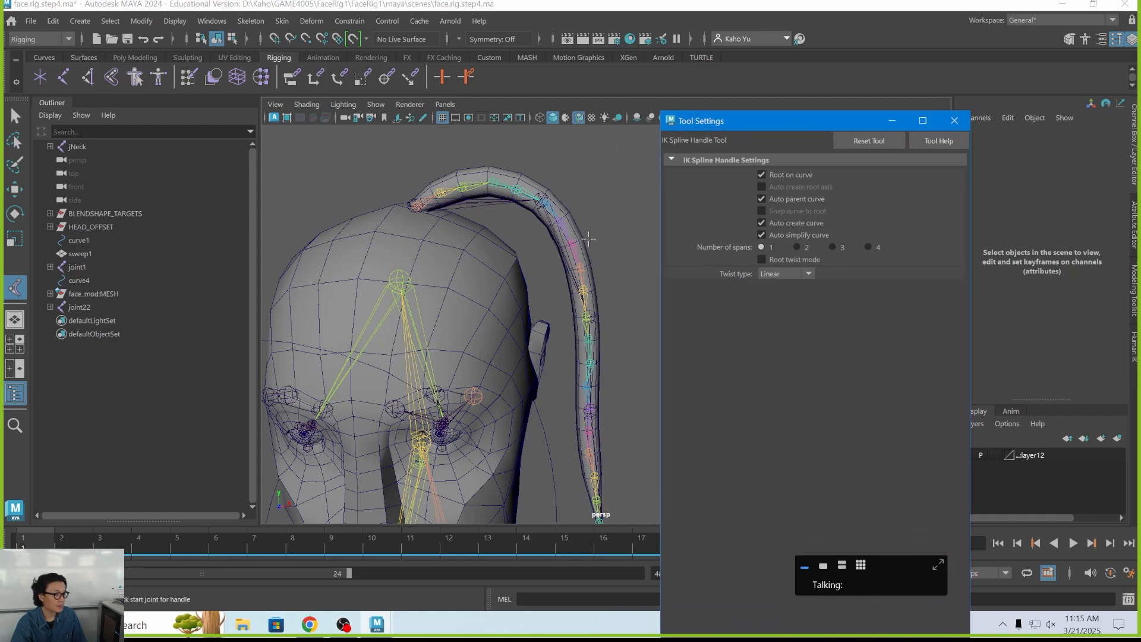
# Step: Try to create an IK spline handle starting from the overlapping root joints of the hair strand
pyautogui.scroll(-4, 566, 225)
pyautogui.keyDown('alt'); pyautogui.moveTo(566, 225); pyautogui.dragTo(522, 205, button='middle'); pyautogui.keyUp('alt')
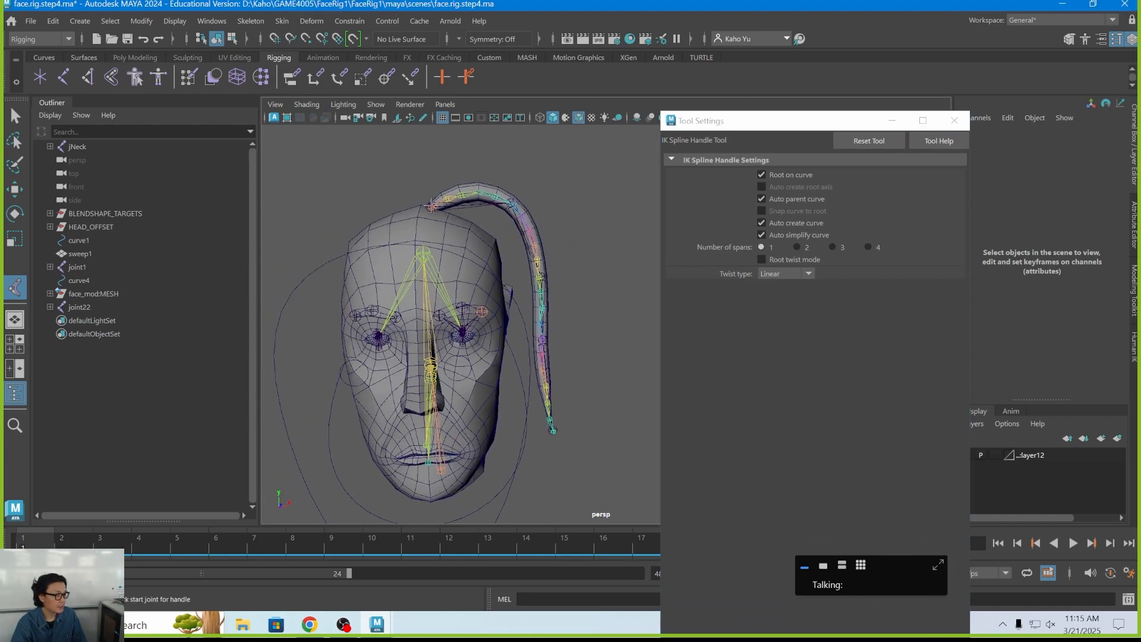
pyautogui.click(431, 205)
pyautogui.click(468, 191)
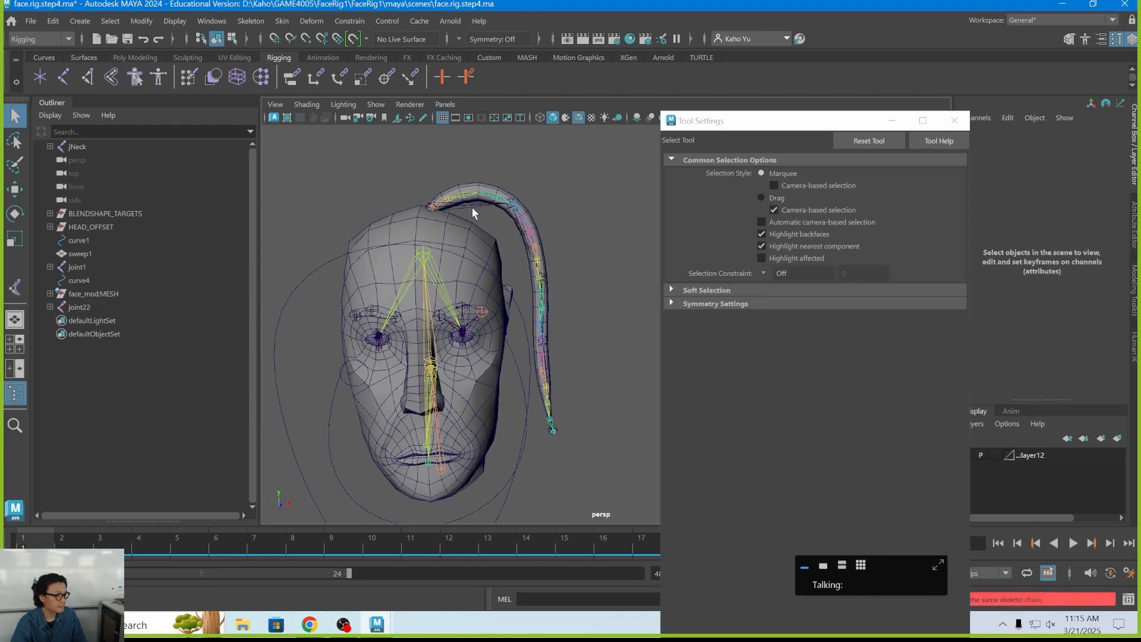
# Step: Hide the five-joint chain rooted at joint22 so that only the dense chain remains in the strand
pyautogui.click(452, 207)
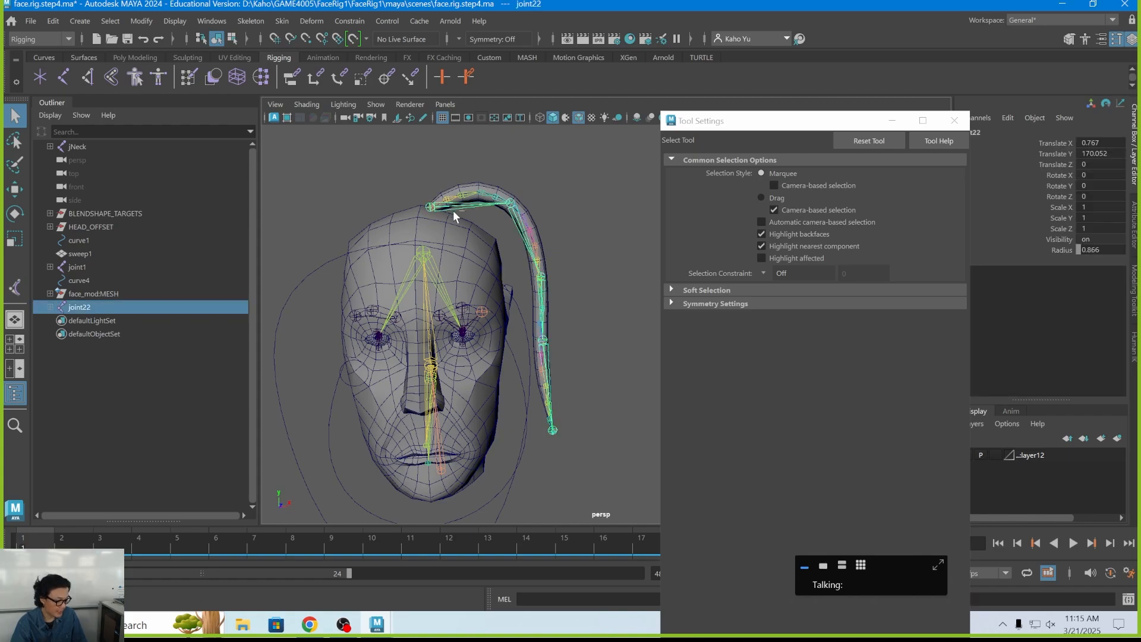
pyautogui.hotkey('ctrl', 'h')
pyautogui.keyDown('alt'); pyautogui.moveTo(476, 211); pyautogui.dragTo(480, 233, button='middle'); pyautogui.keyUp('alt')
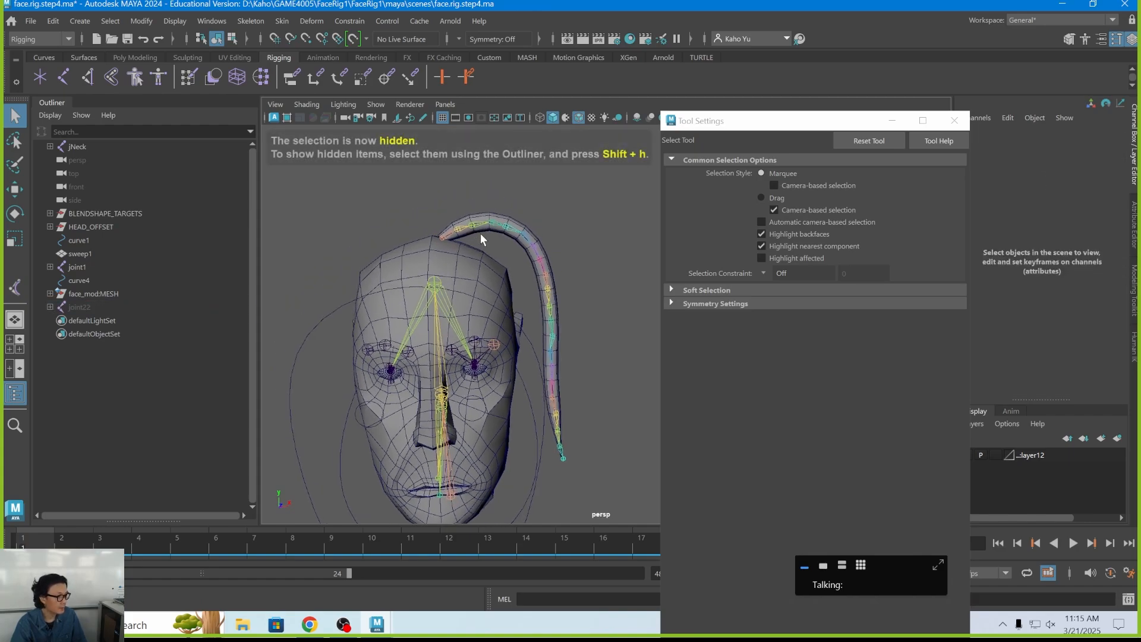
pyautogui.scroll(3, 479, 235)
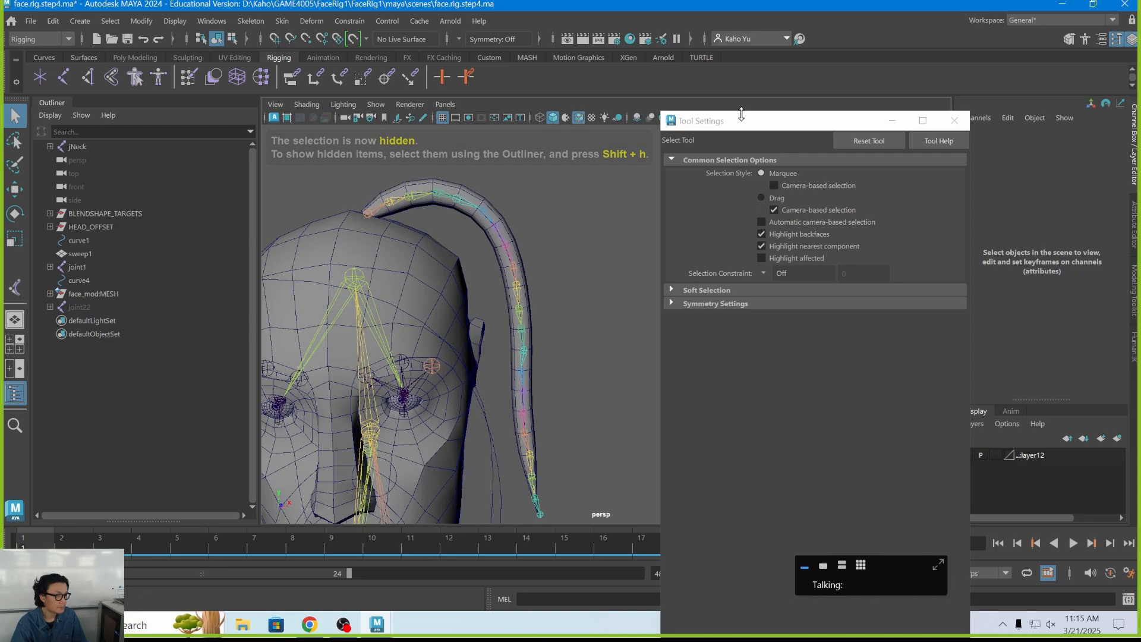
# Step: Create a one-span IK spline handle on the dense chain from root joint1 to the last joint at the strand's tip
pyautogui.moveTo(747, 122); pyautogui.dragTo(724, 91)
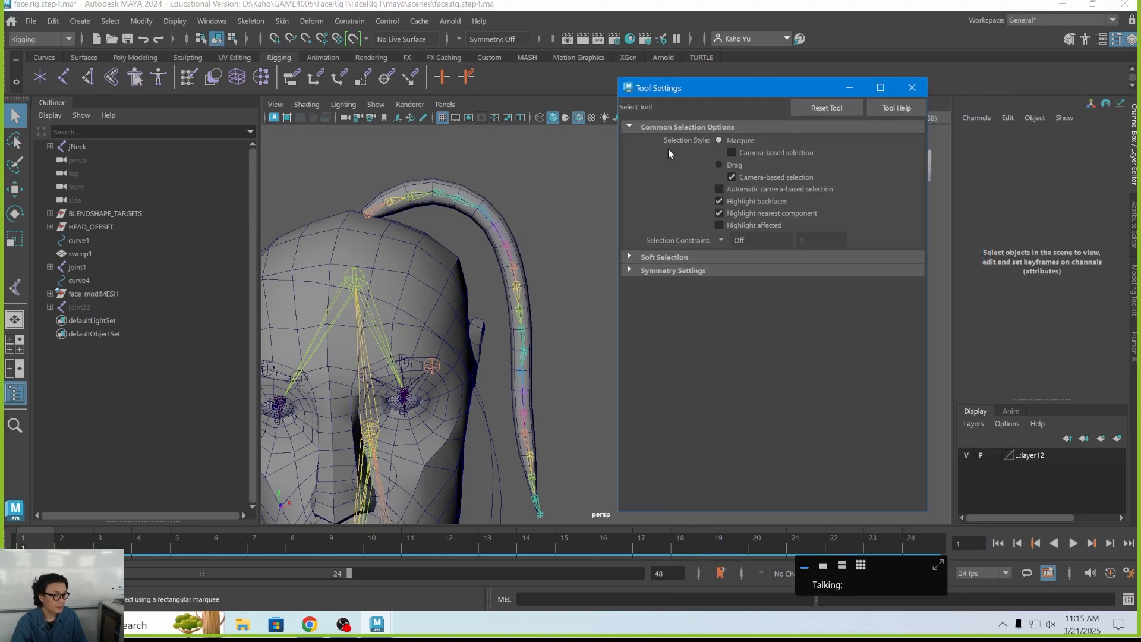
pyautogui.keyDown('alt'); pyautogui.moveTo(474, 202); pyautogui.dragTo(207, 188); pyautogui.keyUp('alt')
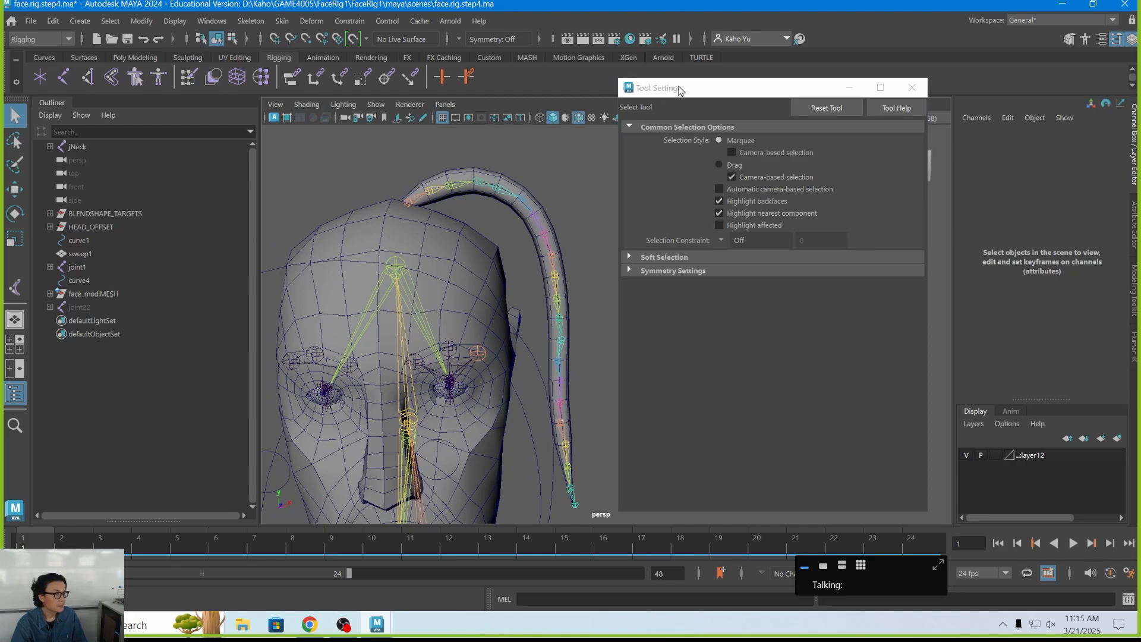
pyautogui.moveTo(681, 91); pyautogui.dragTo(686, 101)
pyautogui.click(282, 22)
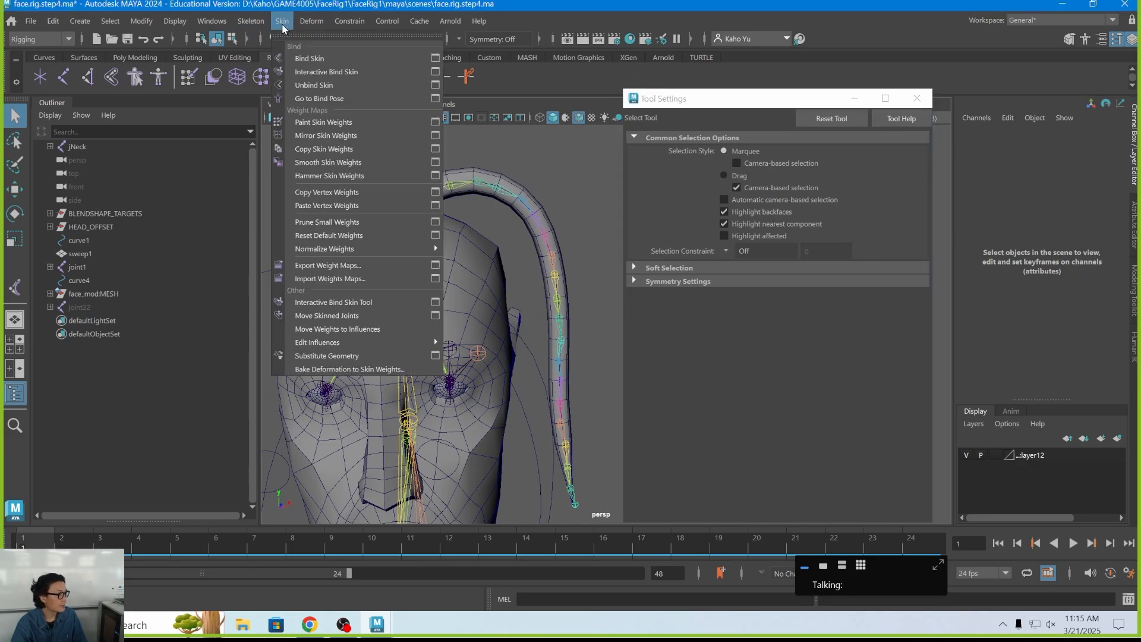
pyautogui.moveTo(251, 21)
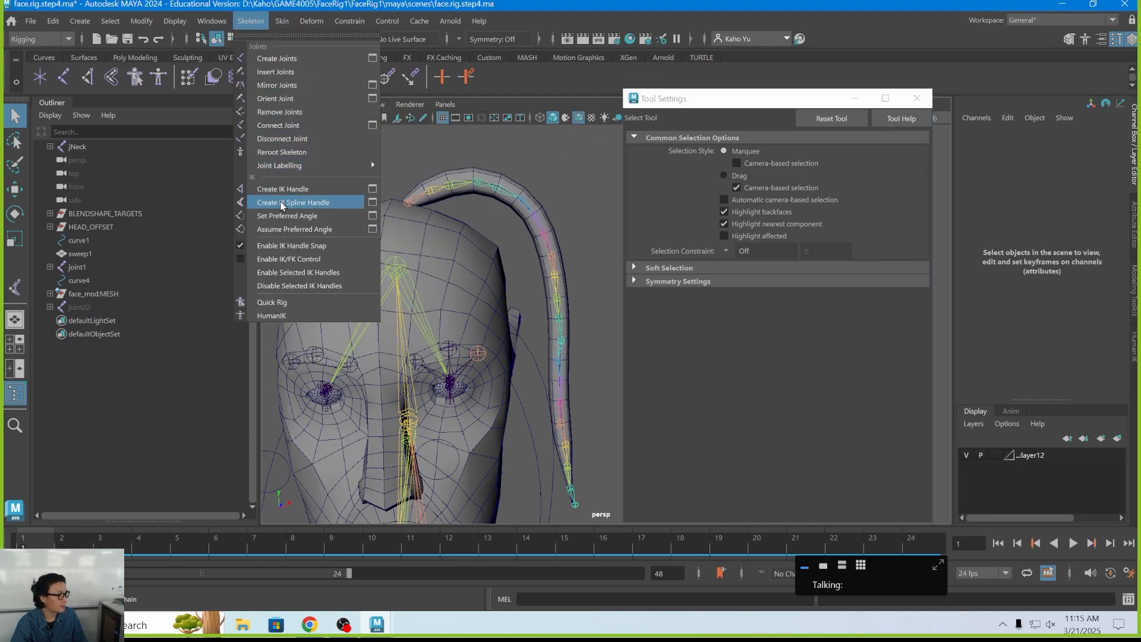
pyautogui.click(373, 204)
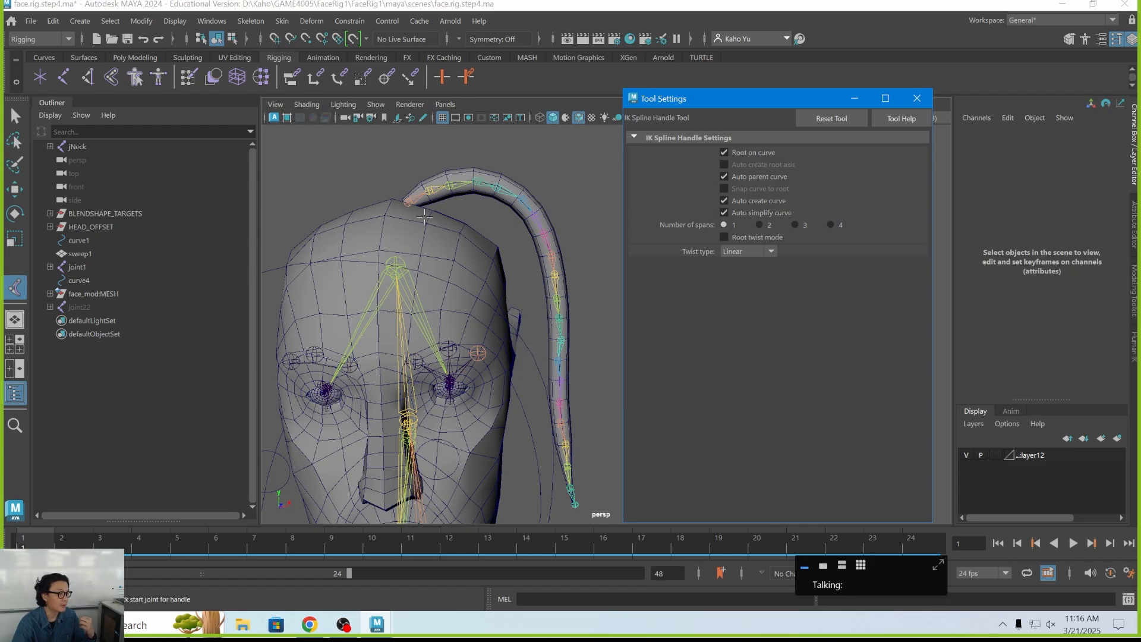
pyautogui.click(407, 200)
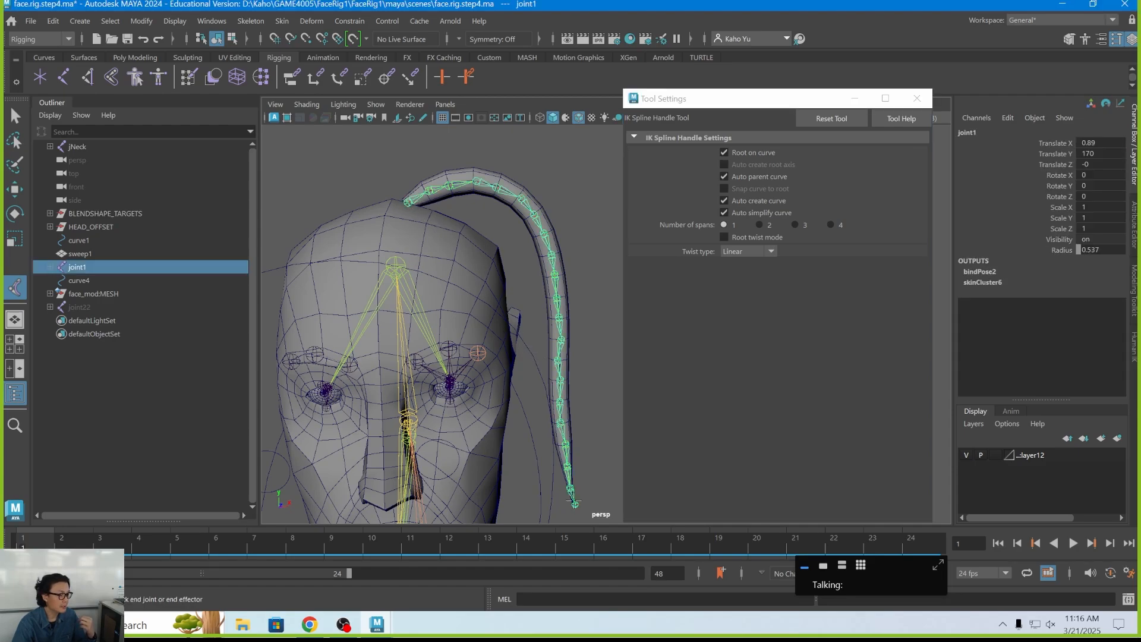
pyautogui.click(575, 504)
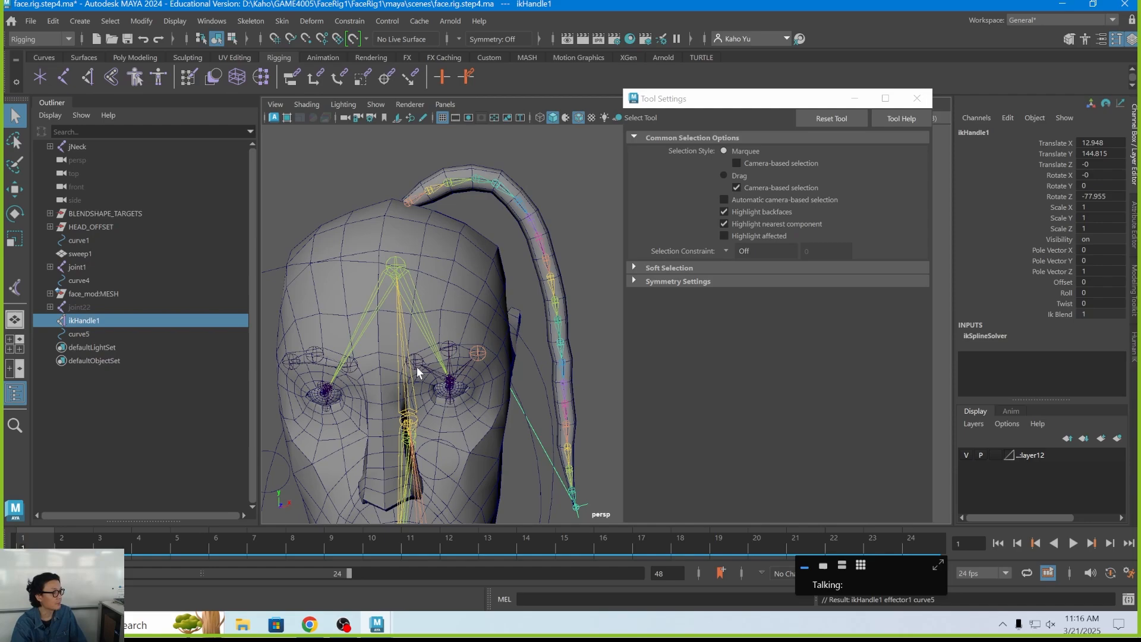
# Step: Compare the new IK handle with its spline curve, select curve5, and display the model in wireframe
pyautogui.keyDown('alt'); pyautogui.moveTo(555, 289); pyautogui.dragTo(548, 279, button='middle'); pyautogui.keyUp('alt')
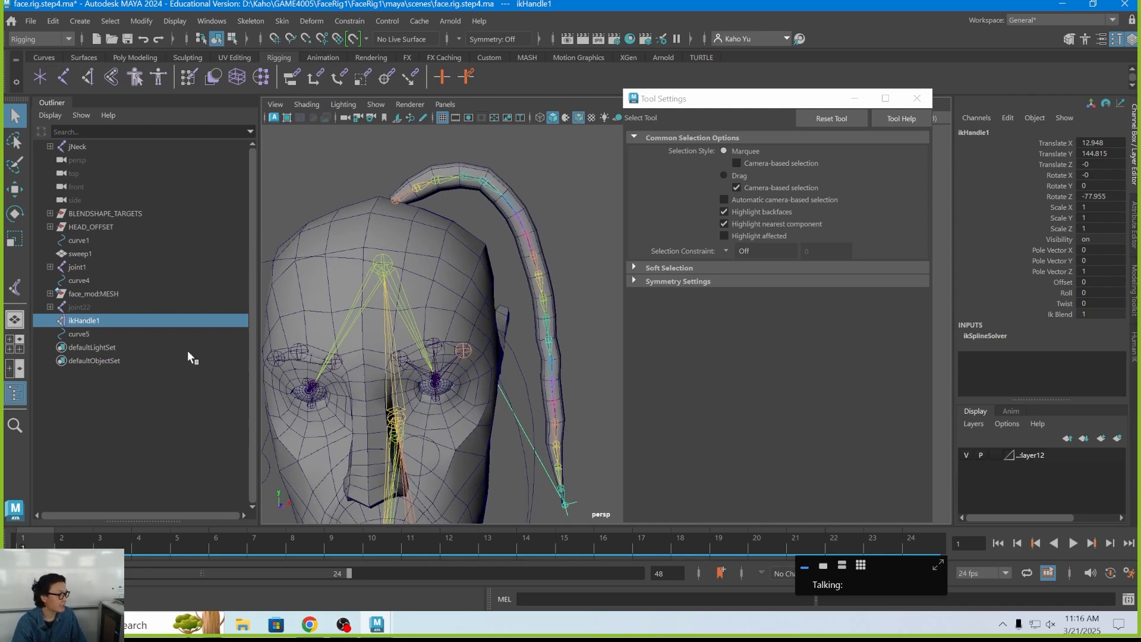
pyautogui.click(101, 334)
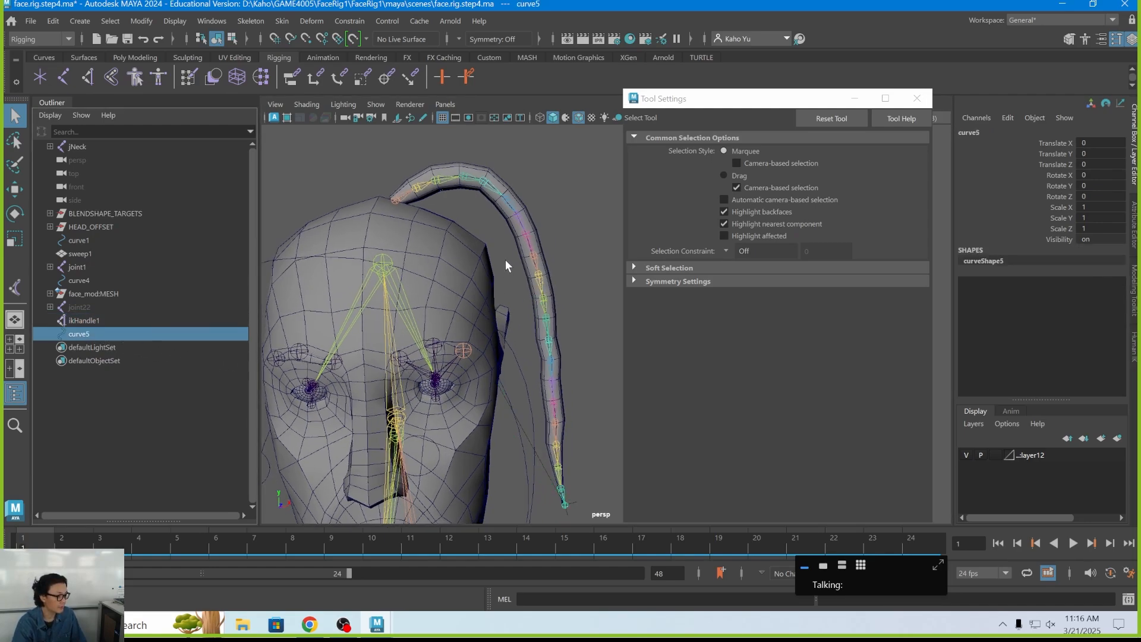
pyautogui.keyDown('alt'); pyautogui.moveTo(510, 209); pyautogui.dragTo(465, 215, button='middle'); pyautogui.keyUp('alt')
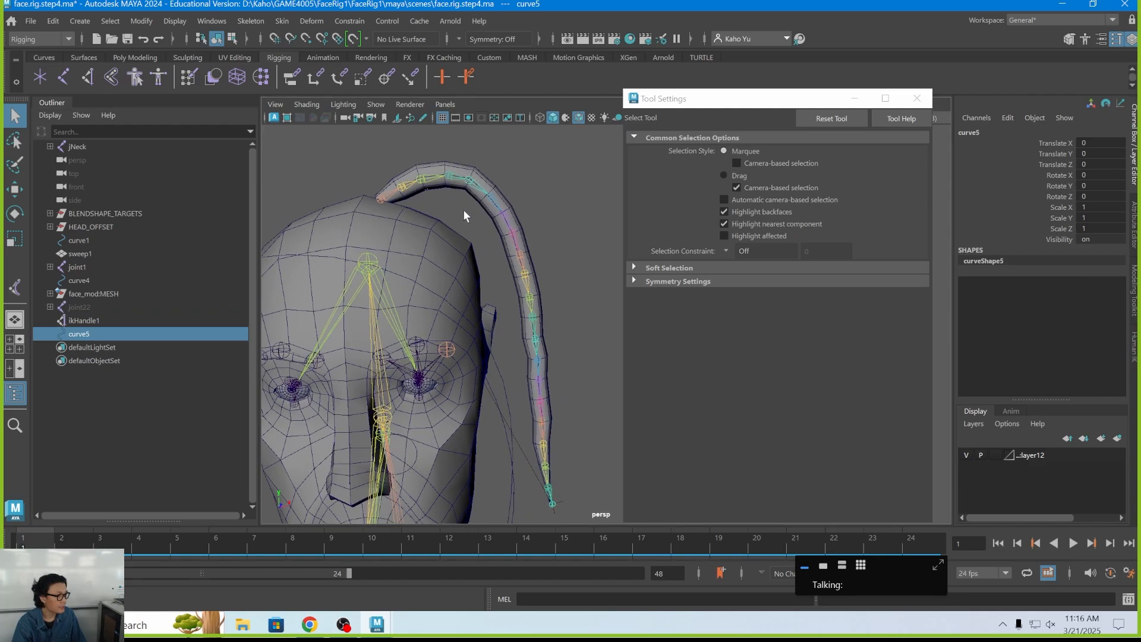
pyautogui.click(88, 321)
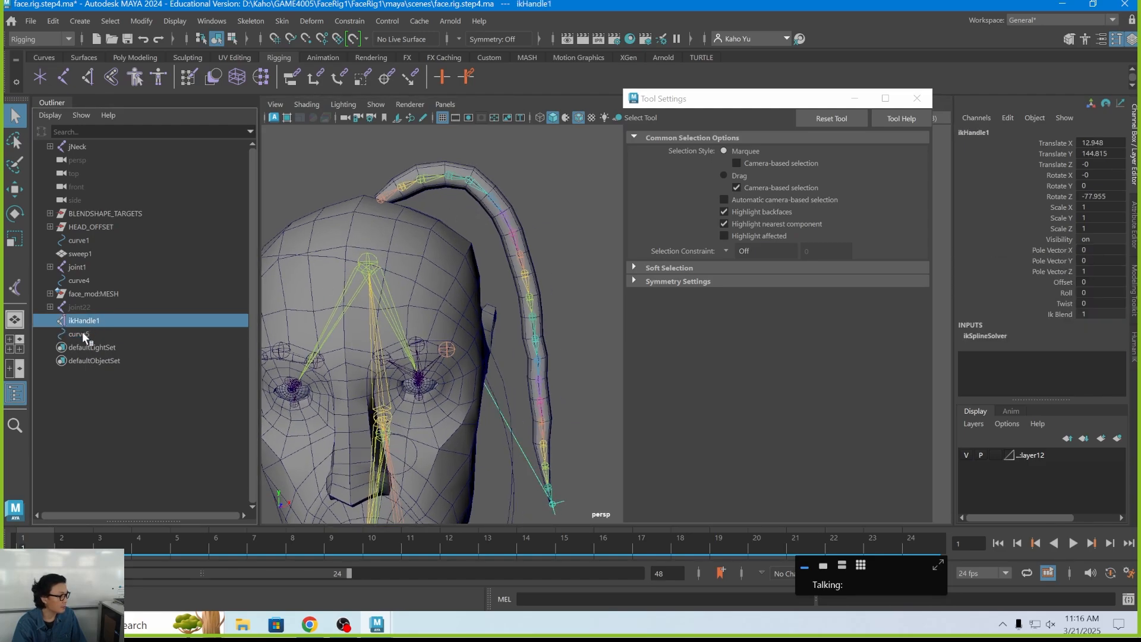
pyautogui.click(78, 335)
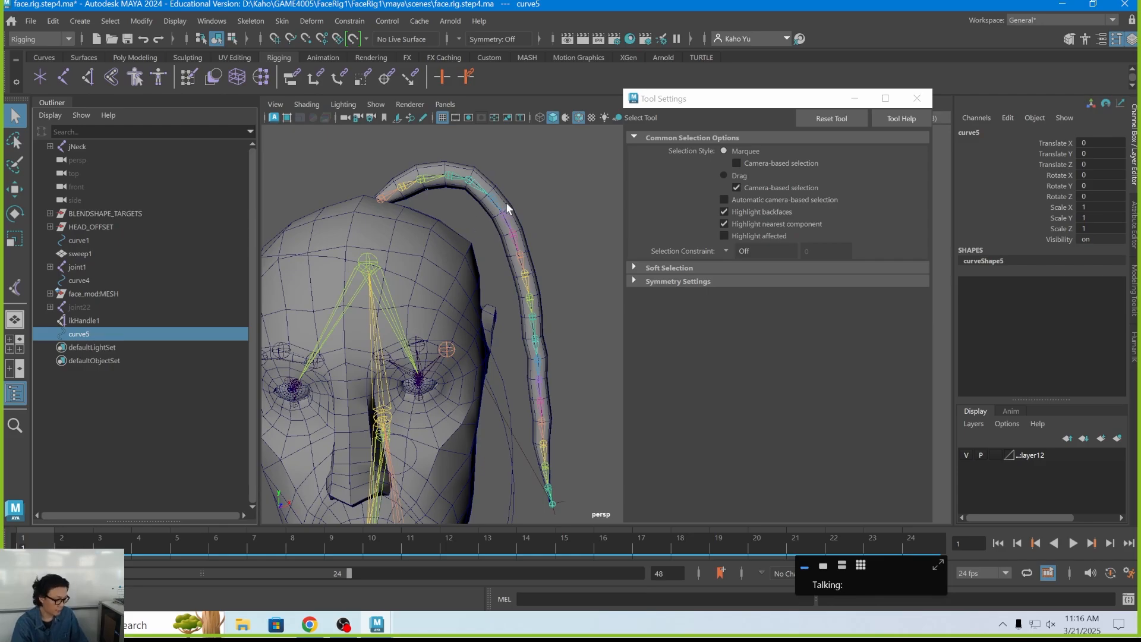
pyautogui.press('4')
pyautogui.keyDown('alt'); pyautogui.moveTo(512, 204); pyautogui.dragTo(502, 205); pyautogui.keyUp('alt')
pyautogui.scroll(5, 501, 196)
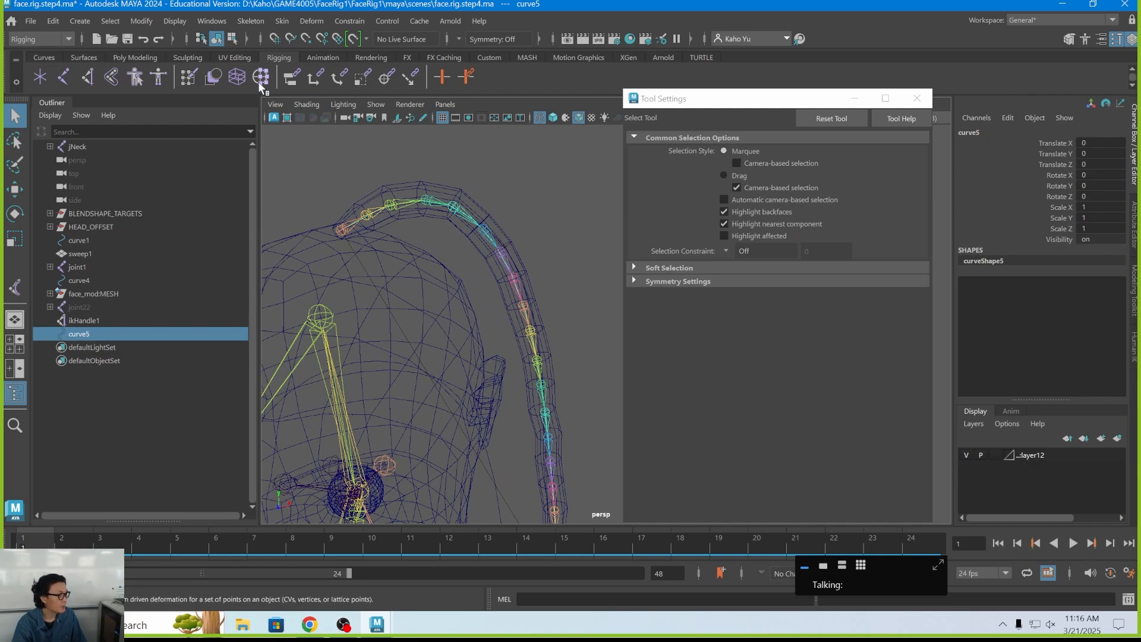
# Step: Inspect the control points of curve5 in component selection mode and return to object selection mode
pyautogui.click(232, 38)
pyautogui.scroll(-3, 423, 194)
pyautogui.keyDown('alt'); pyautogui.moveTo(422, 193); pyautogui.dragTo(399, 202); pyautogui.keyUp('alt')
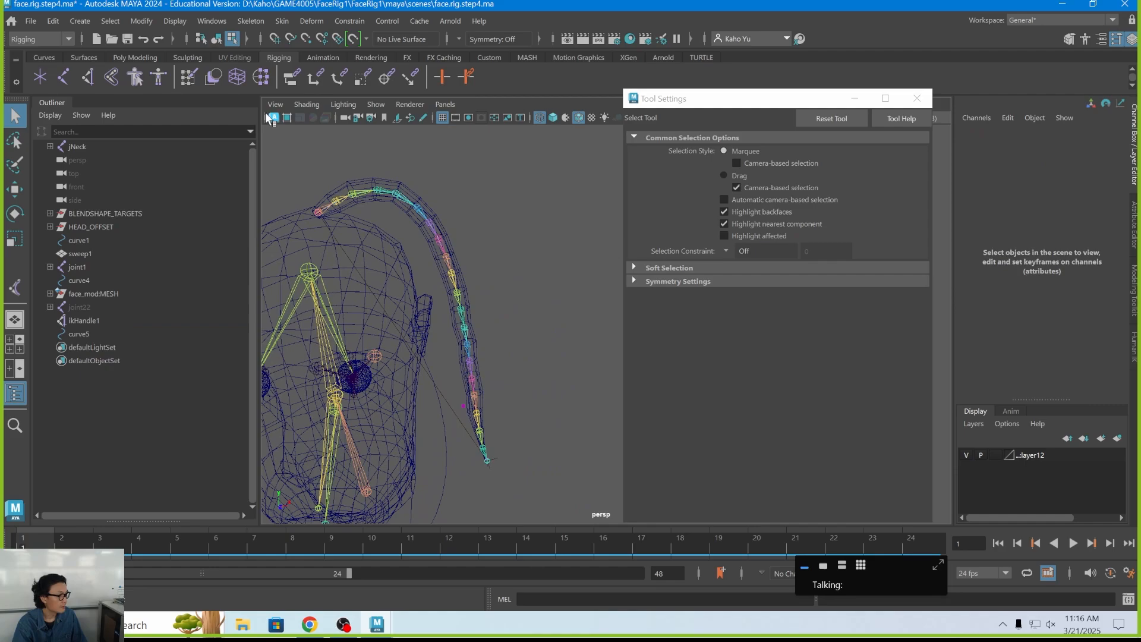
pyautogui.keyDown('alt'); pyautogui.moveTo(414, 233); pyautogui.dragTo(440, 234); pyautogui.keyUp('alt')
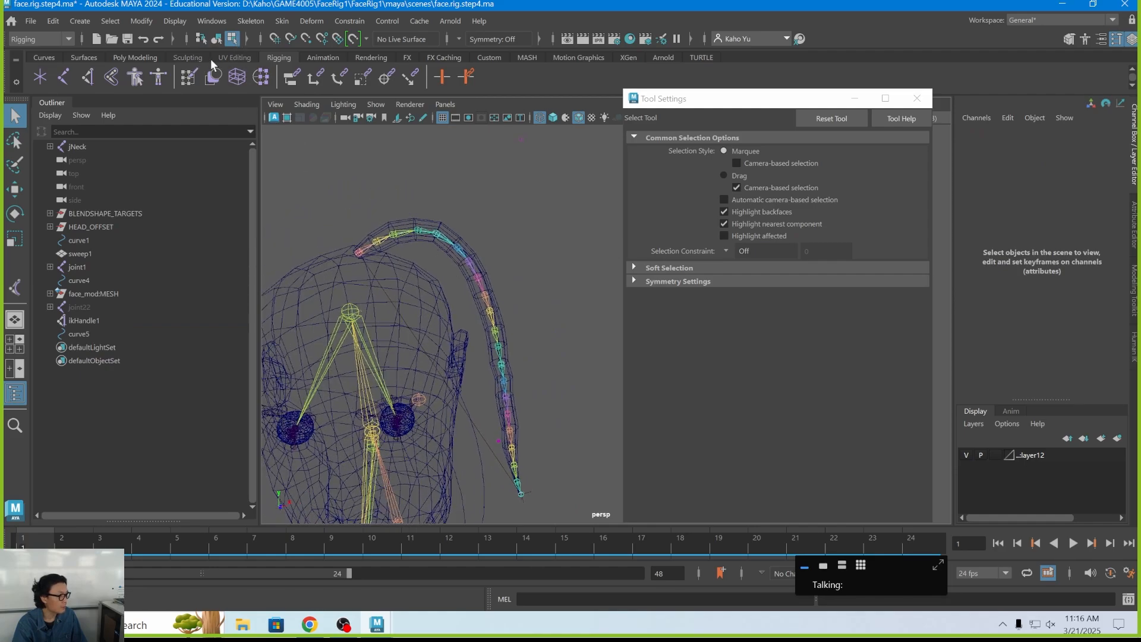
pyautogui.click(217, 40)
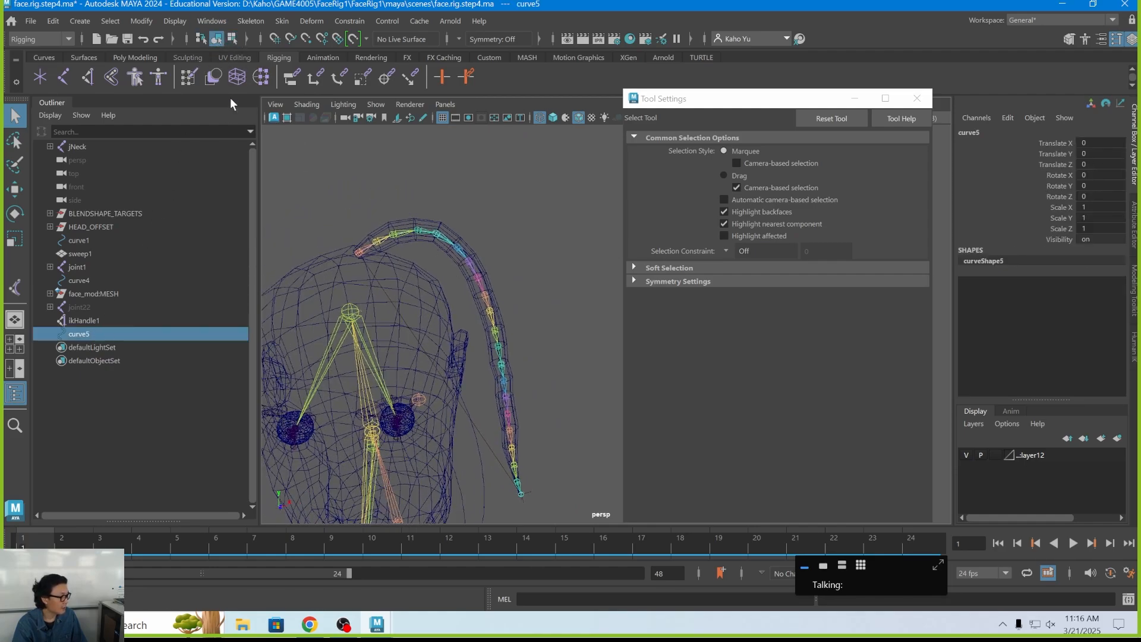
# Step: Try to bend the strand outward by moving the two middle control points of curve5, first the upper one, then the lower one
pyautogui.click(233, 39)
pyautogui.keyDown('alt'); pyautogui.moveTo(277, 122); pyautogui.dragTo(432, 340); pyautogui.keyUp('alt')
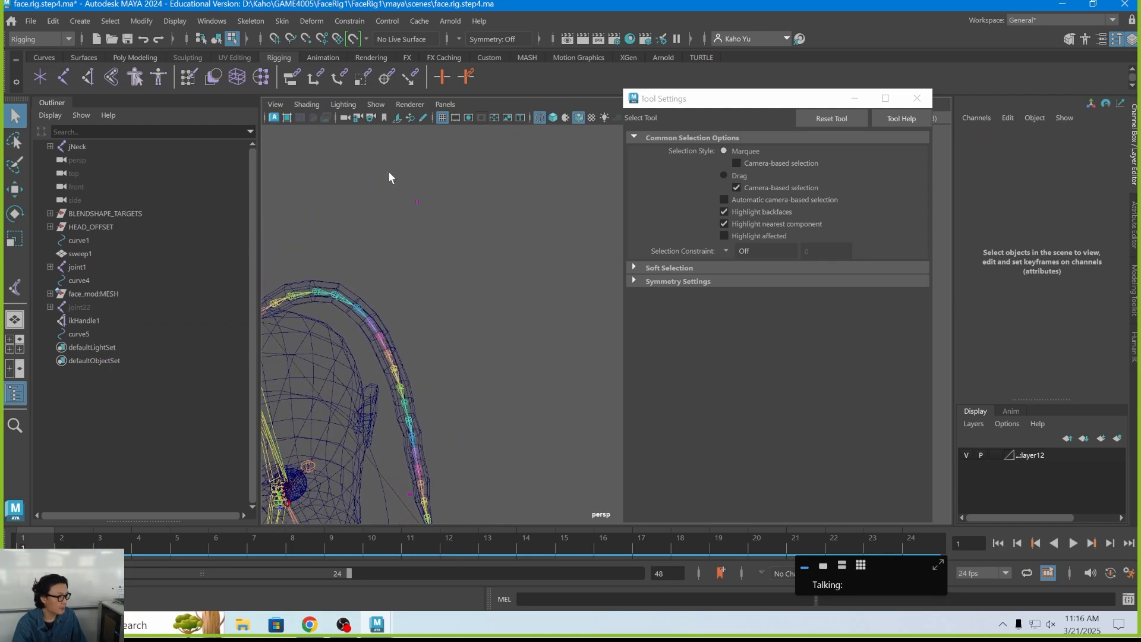
pyautogui.moveTo(390, 176); pyautogui.dragTo(425, 212)
pyautogui.keyDown('alt'); pyautogui.moveTo(426, 212); pyautogui.dragTo(440, 252); pyautogui.keyUp('alt')
pyautogui.press('w')
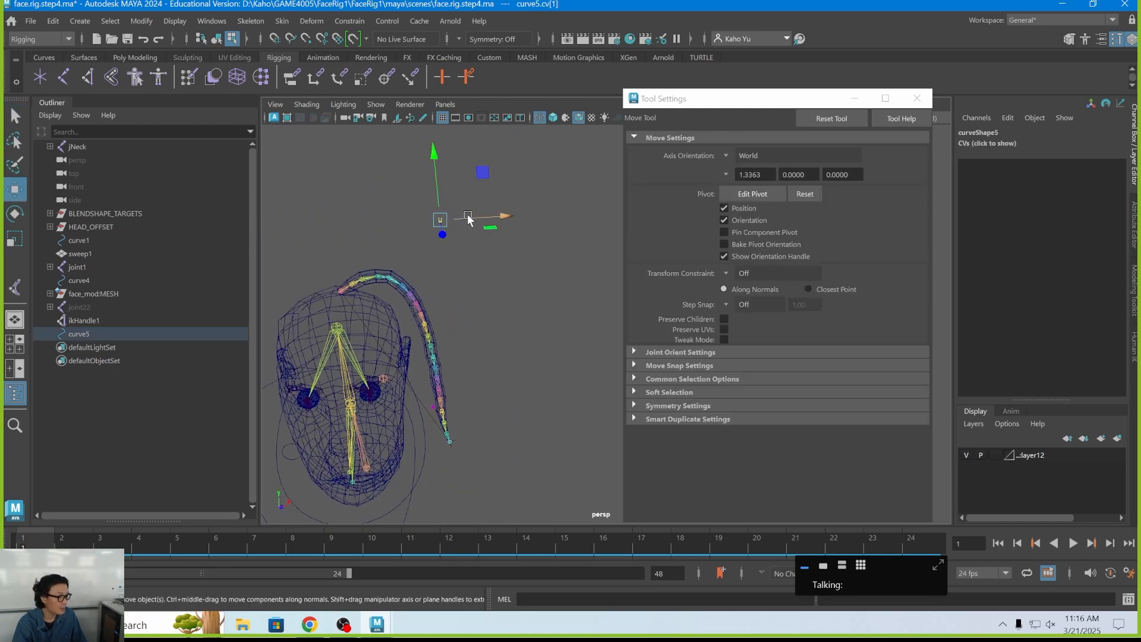
pyautogui.moveTo(481, 173); pyautogui.dragTo(525, 171)
pyautogui.moveTo(475, 364); pyautogui.dragTo(504, 350)
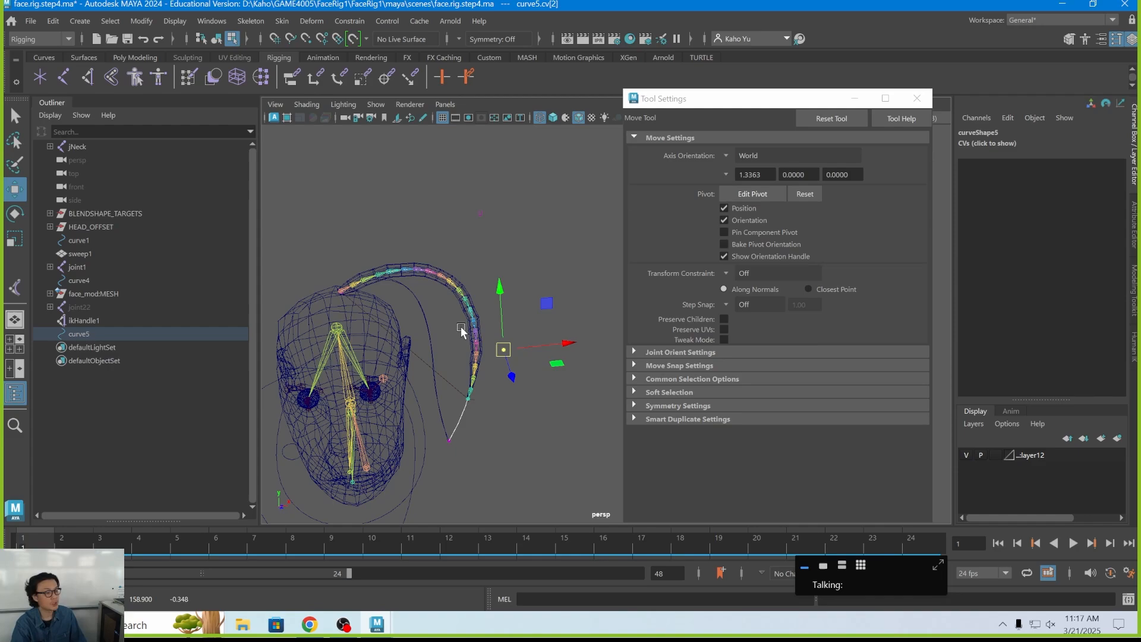
# Step: Undo the control point moves and the creation of the one-span IK spline handle with its curve
pyautogui.hotkey('ctrl', 'z')
pyautogui.hotkey('ctrl', 'z')
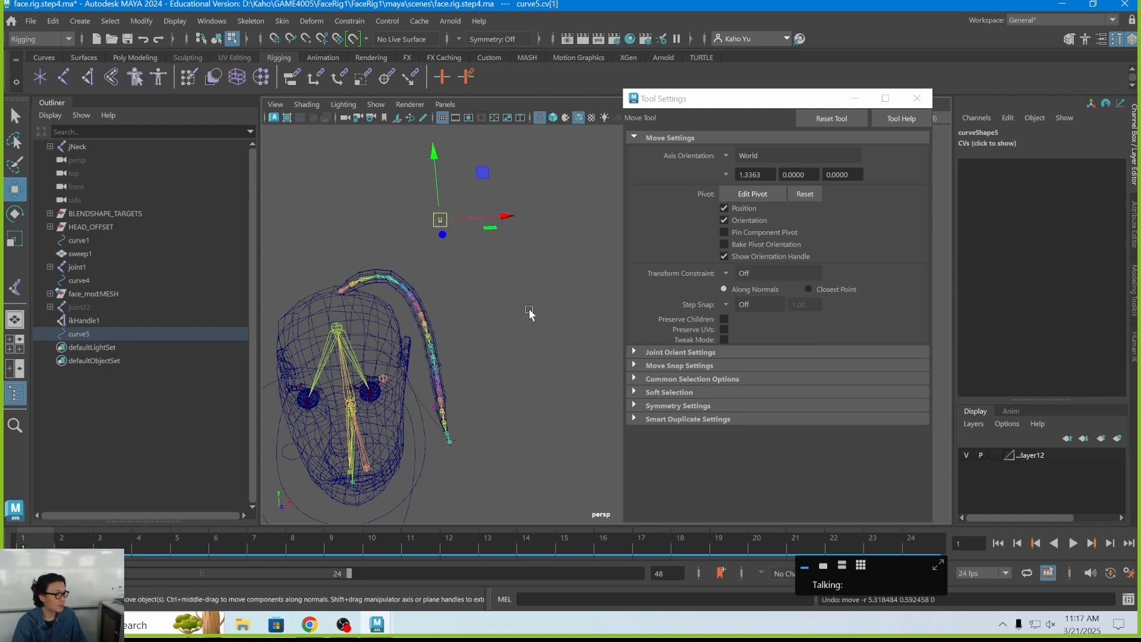
pyautogui.hotkey('ctrl', 'z')
pyautogui.hotkey('ctrl', 'z')
pyautogui.hotkey('ctrl', 'z')
pyautogui.hotkey('ctrl', 'z')
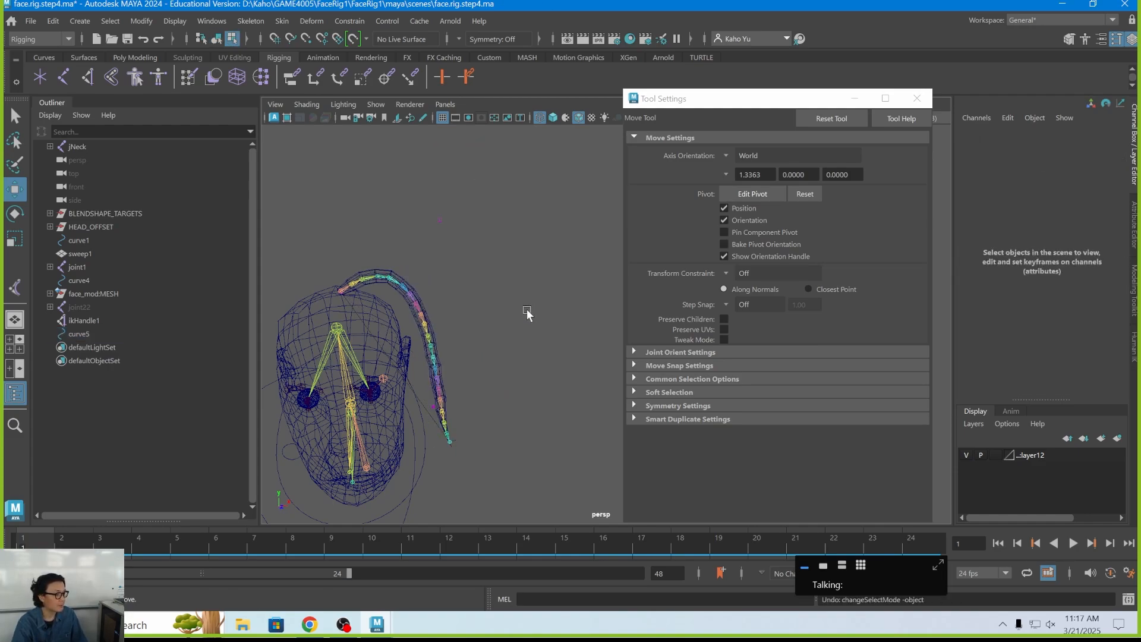
pyautogui.hotkey('ctrl', 'z')
pyautogui.hotkey('ctrl', 'z')
pyautogui.hotkey('ctrl', 'z')
pyautogui.hotkey('ctrl', 'z')
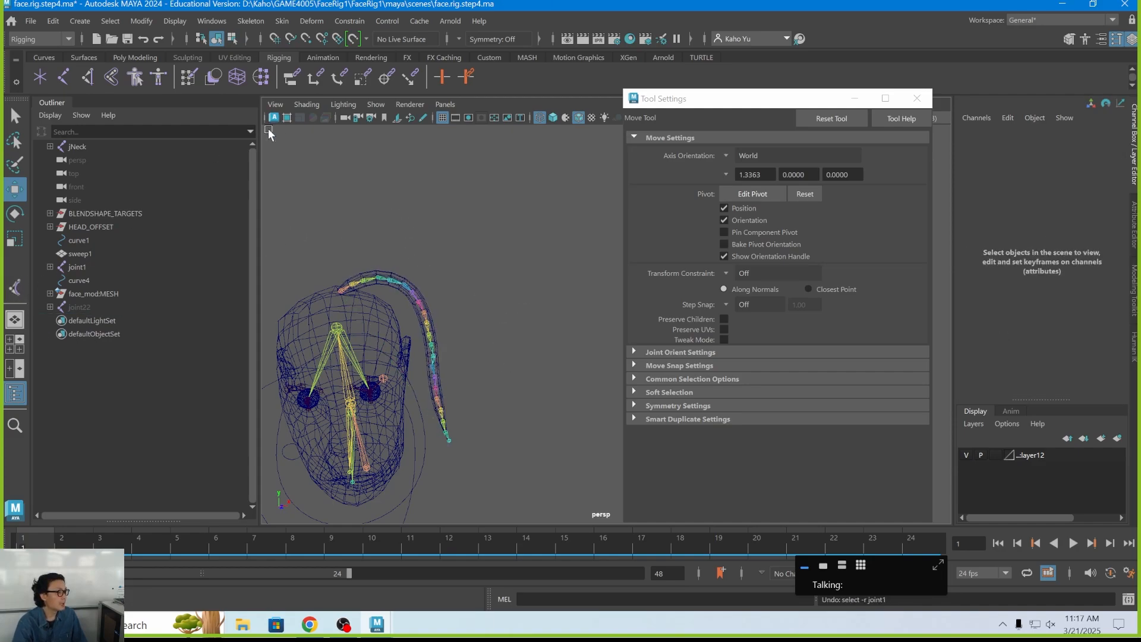
# Step: Create an IK spline handle from joint1 to the strand's tip joint with Auto simplify curve turned off
pyautogui.click(281, 20)
pyautogui.moveTo(251, 21)
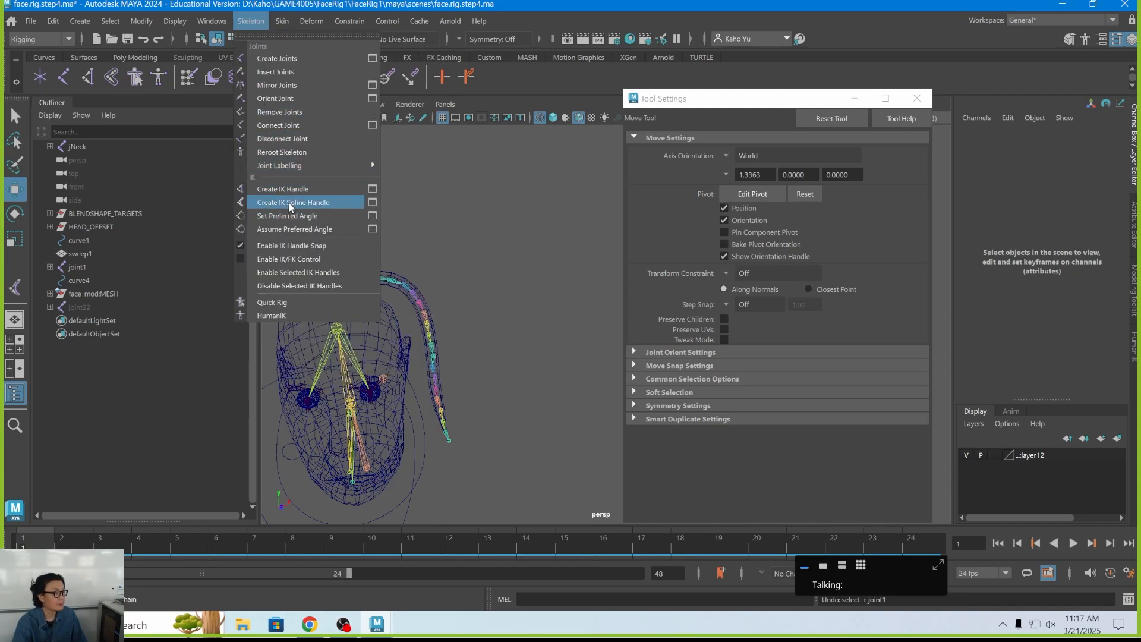
pyautogui.click(372, 203)
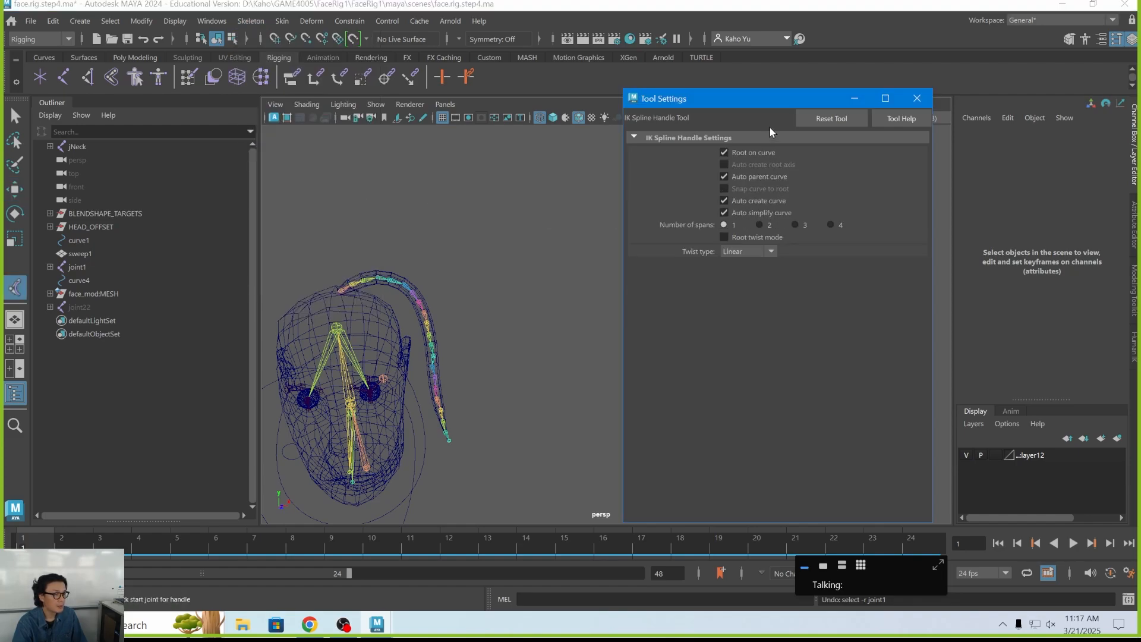
pyautogui.moveTo(762, 105); pyautogui.dragTo(670, 97)
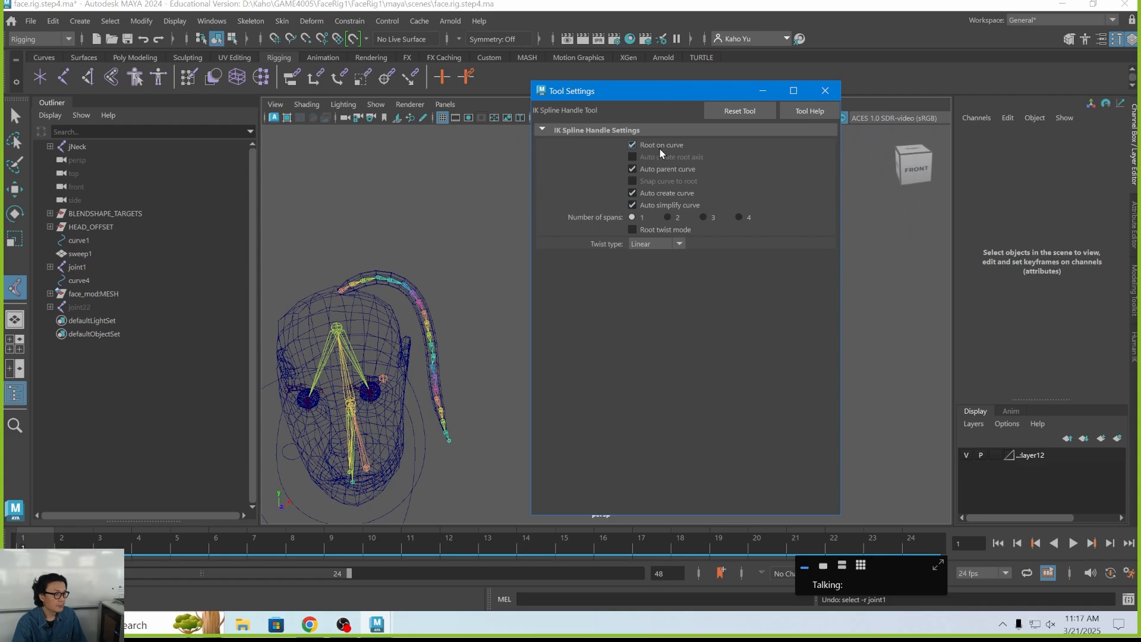
pyautogui.click(632, 205)
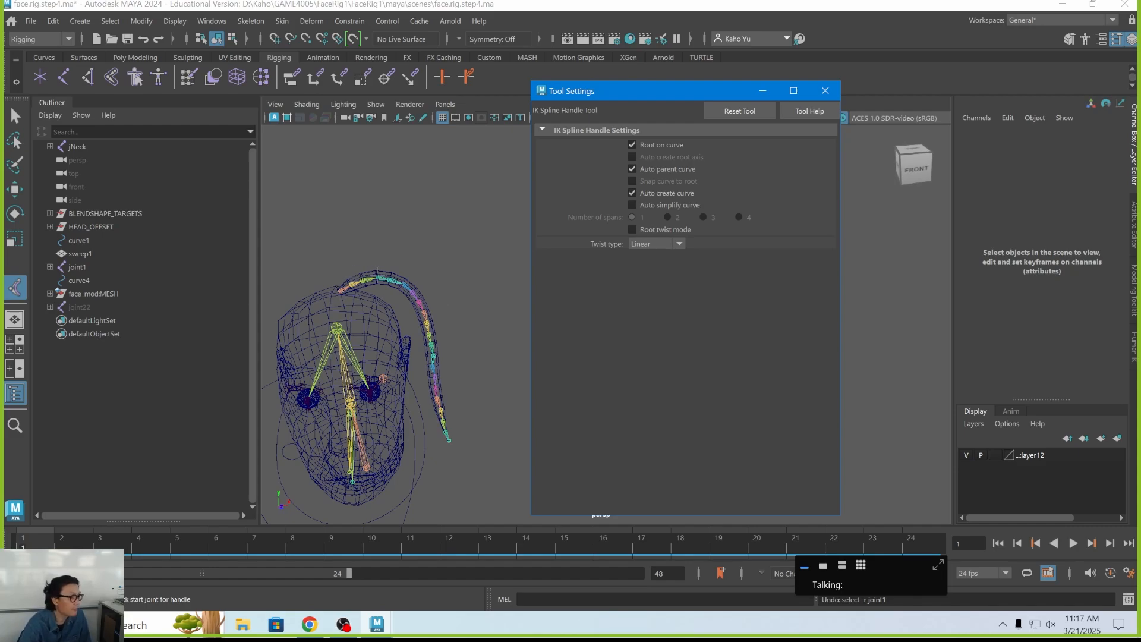
pyautogui.keyDown('alt'); pyautogui.moveTo(450, 346); pyautogui.dragTo(464, 298, button='middle'); pyautogui.keyUp('alt')
pyautogui.scroll(2, 454, 294)
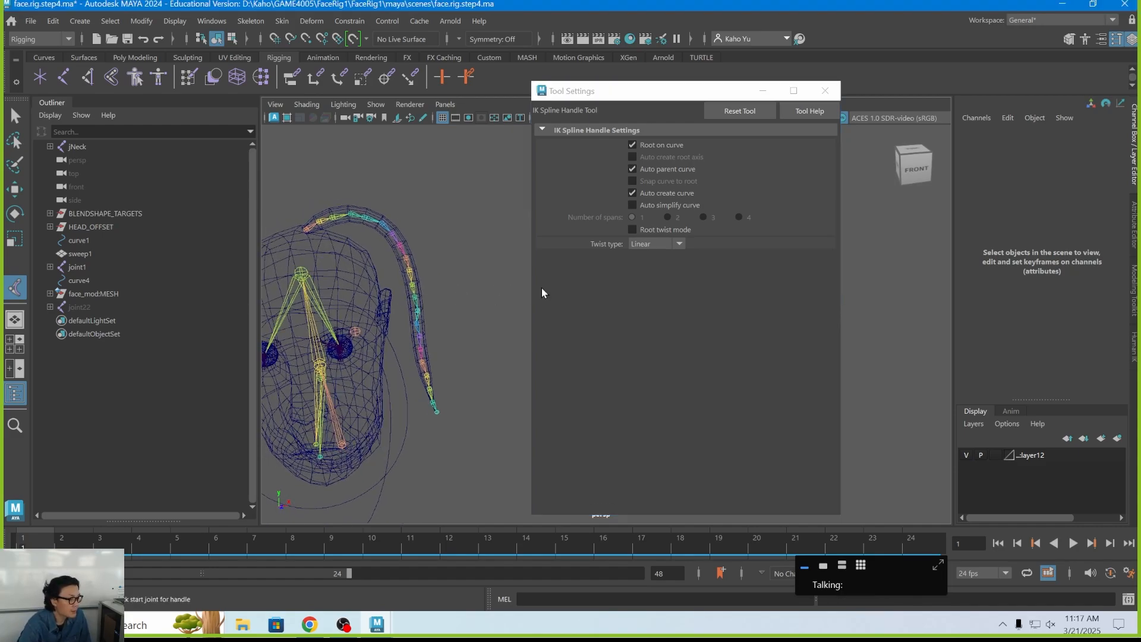
pyautogui.keyDown('alt'); pyautogui.moveTo(344, 215); pyautogui.dragTo(375, 212, button='middle'); pyautogui.keyUp('alt')
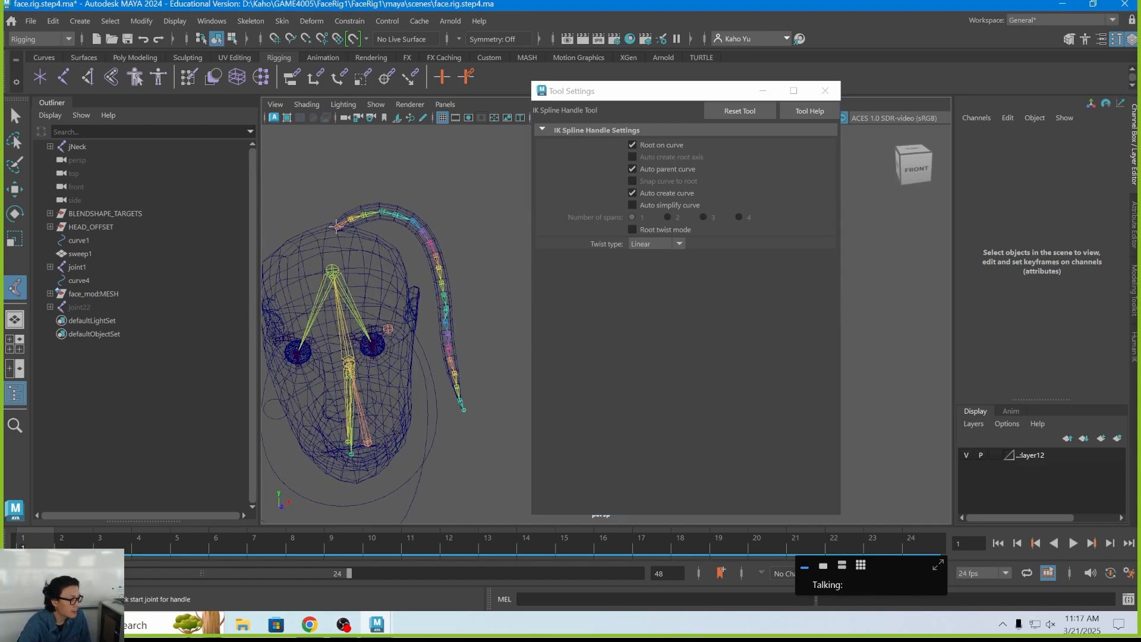
pyautogui.click(337, 227)
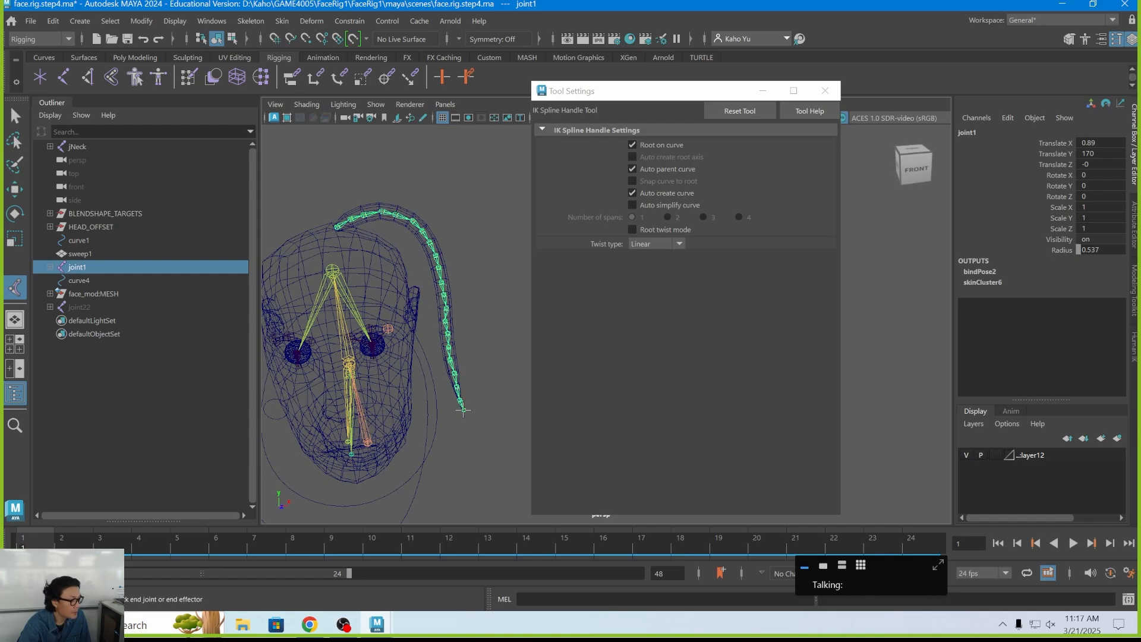
pyautogui.click(463, 410)
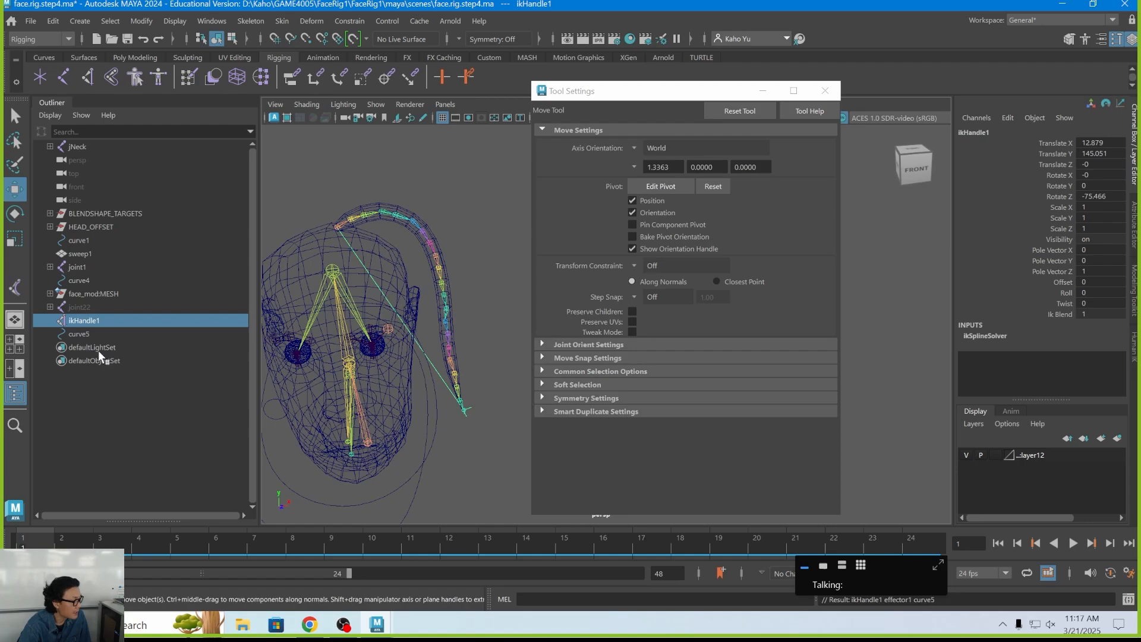
# Step: Isolate curve5, show its control points, and try moving the two control points at its upper bend
pyautogui.click(95, 335)
pyautogui.keyDown('alt'); pyautogui.moveTo(355, 276); pyautogui.dragTo(395, 248); pyautogui.keyUp('alt')
pyautogui.hotkey('ctrl', '1')
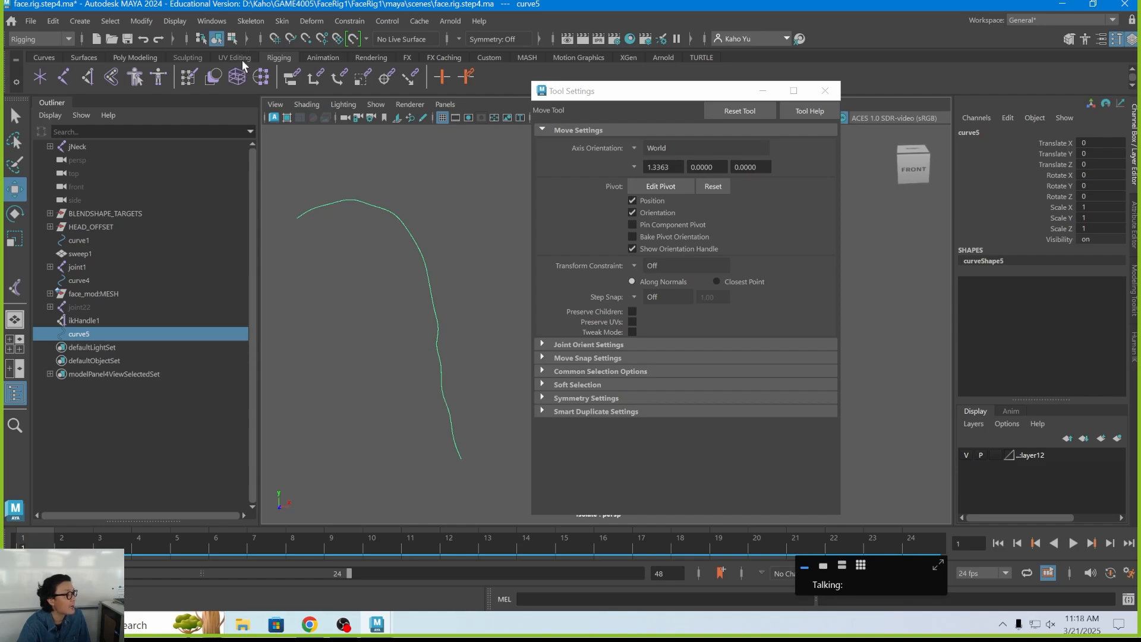
pyautogui.click(232, 39)
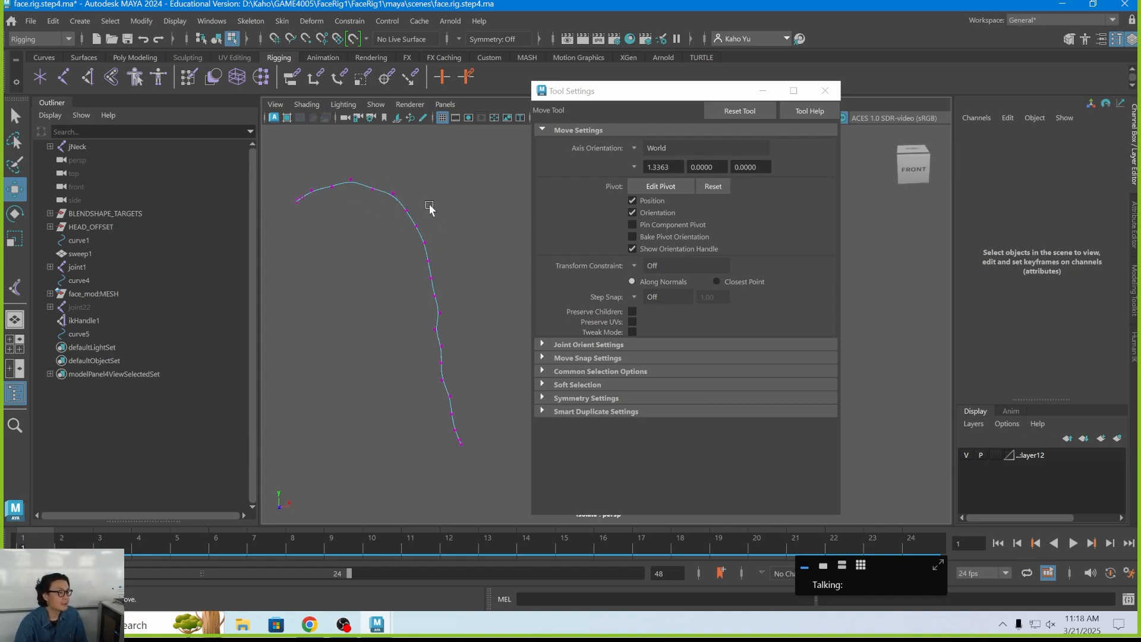
pyautogui.moveTo(418, 177); pyautogui.dragTo(380, 215)
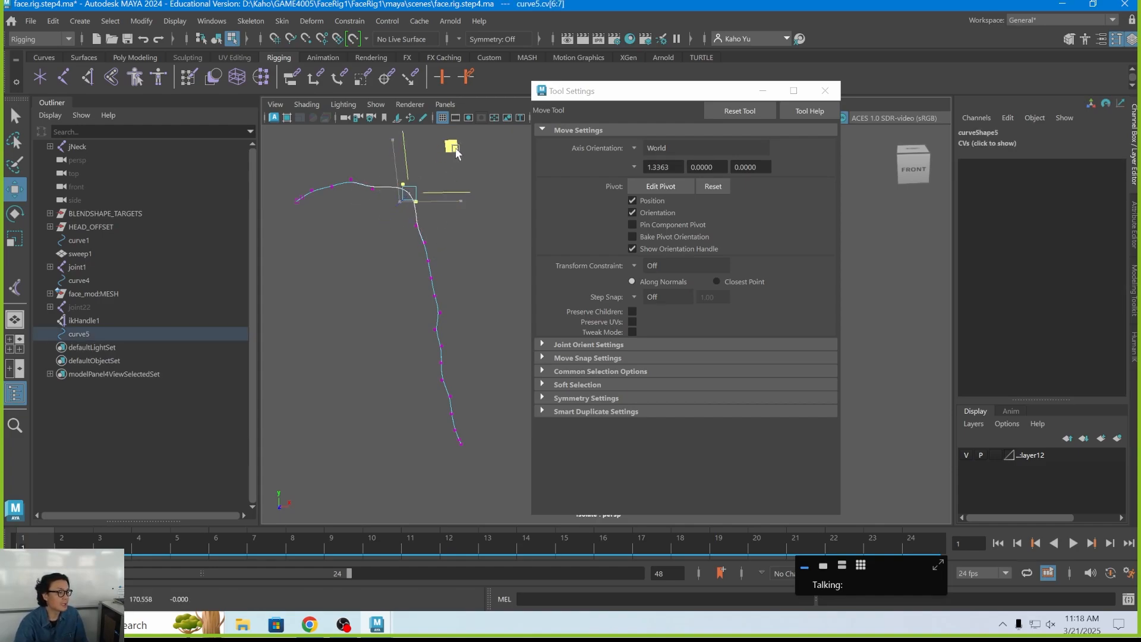
# Step: Undo the control point move, the isolation of curve5, and the creation of the unsimplified IK spline handle
pyautogui.hotkey('ctrl', 'z')
pyautogui.press('q')
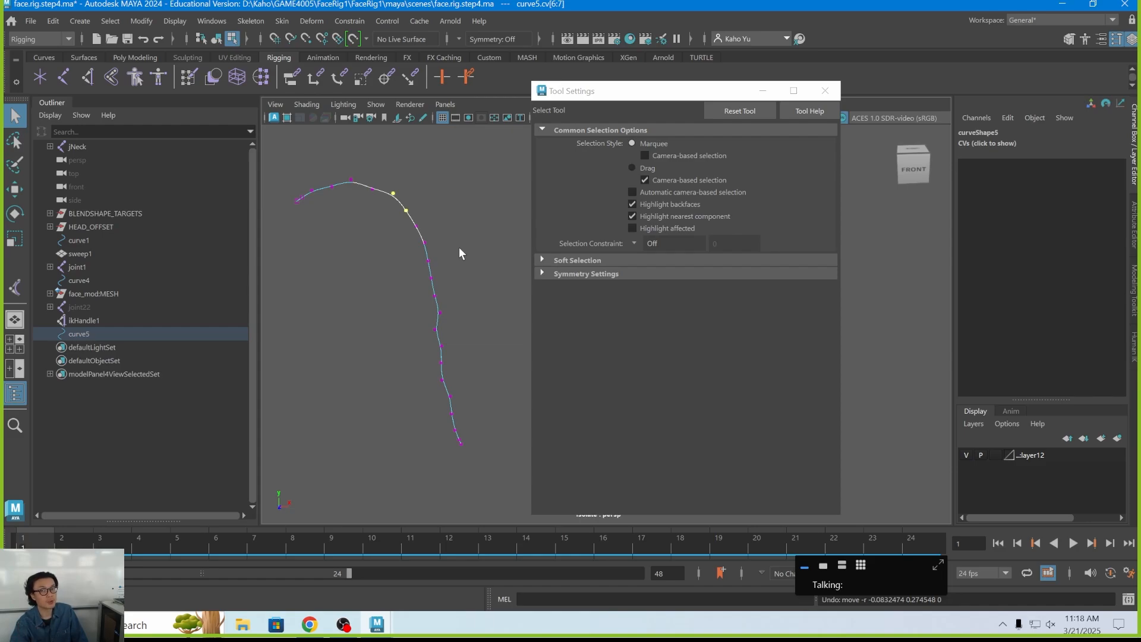
pyautogui.press('F8')
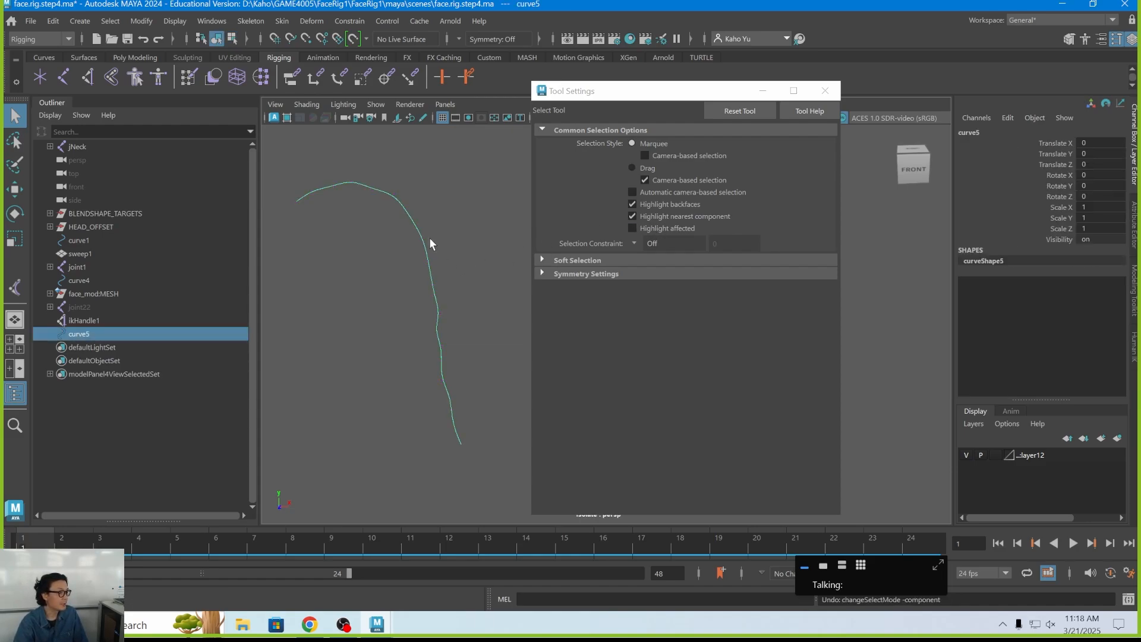
pyautogui.hotkey('ctrl', '1')
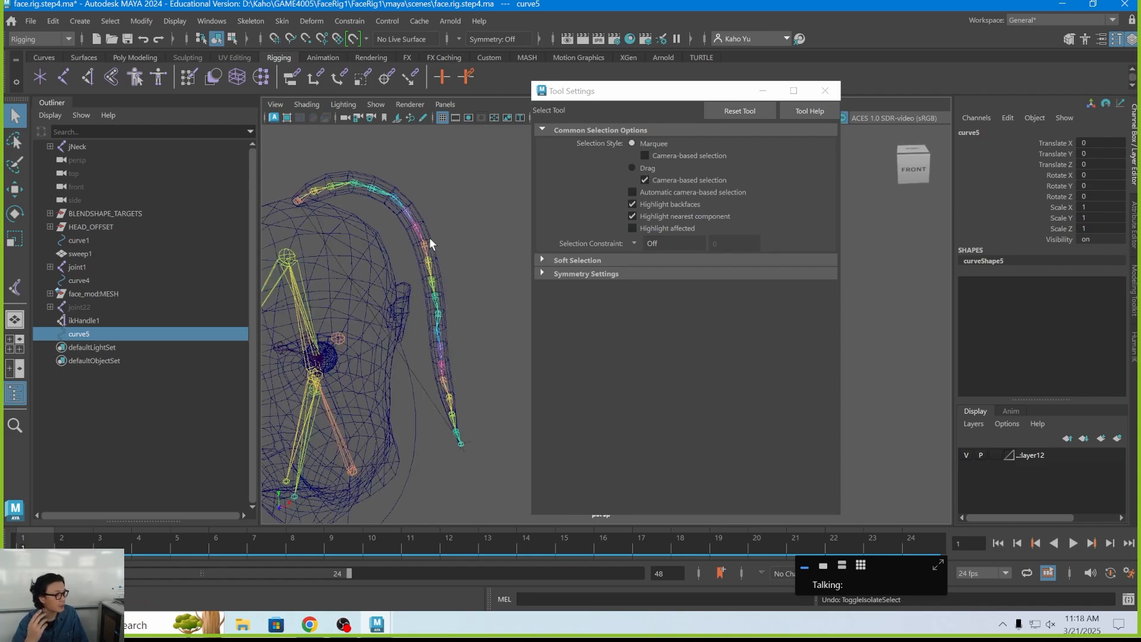
pyautogui.hotkey('ctrl', 'z')
pyautogui.hotkey('ctrl', 'z')
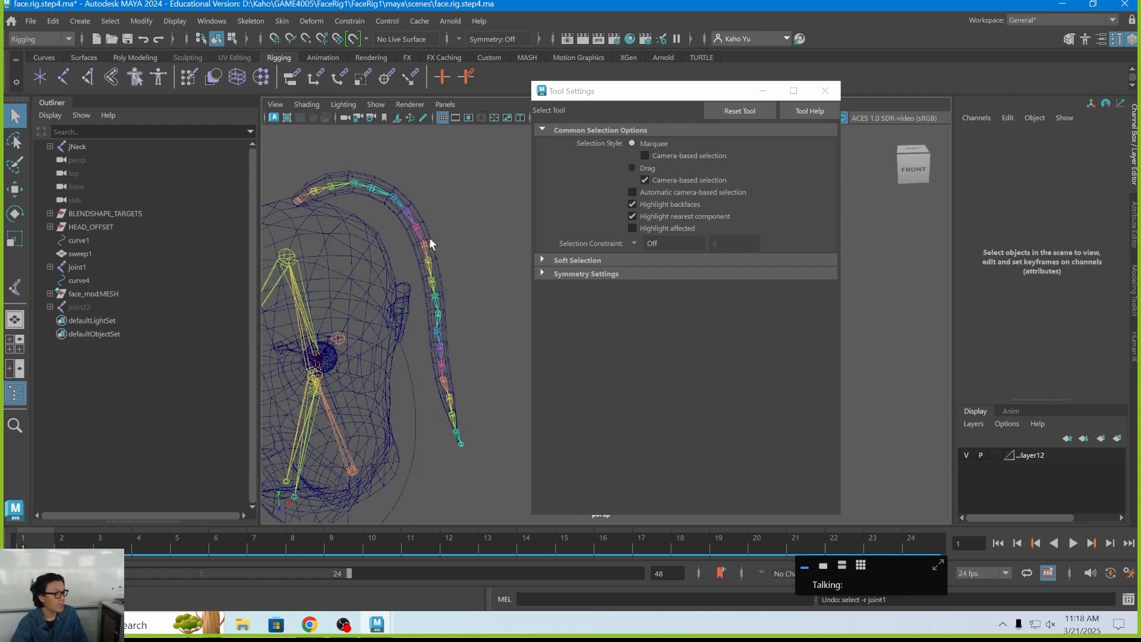
# Step: Turn Auto simplify curve back on with one span for the IK Spline Handle tool and close its settings
pyautogui.click(17, 291)
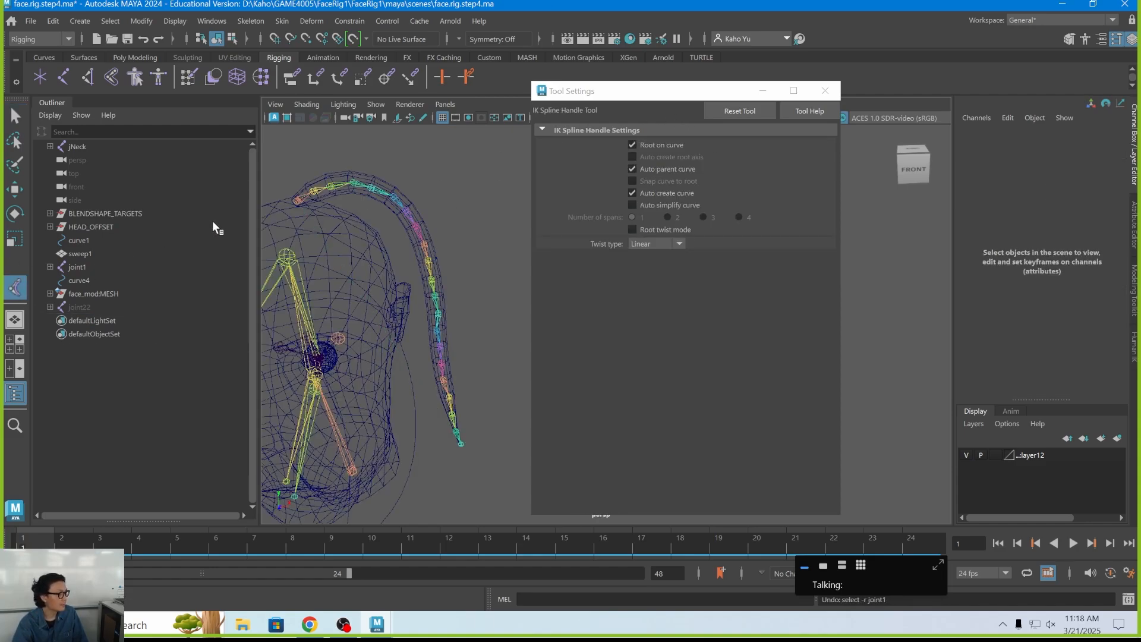
pyautogui.moveTo(626, 91); pyautogui.dragTo(611, 95)
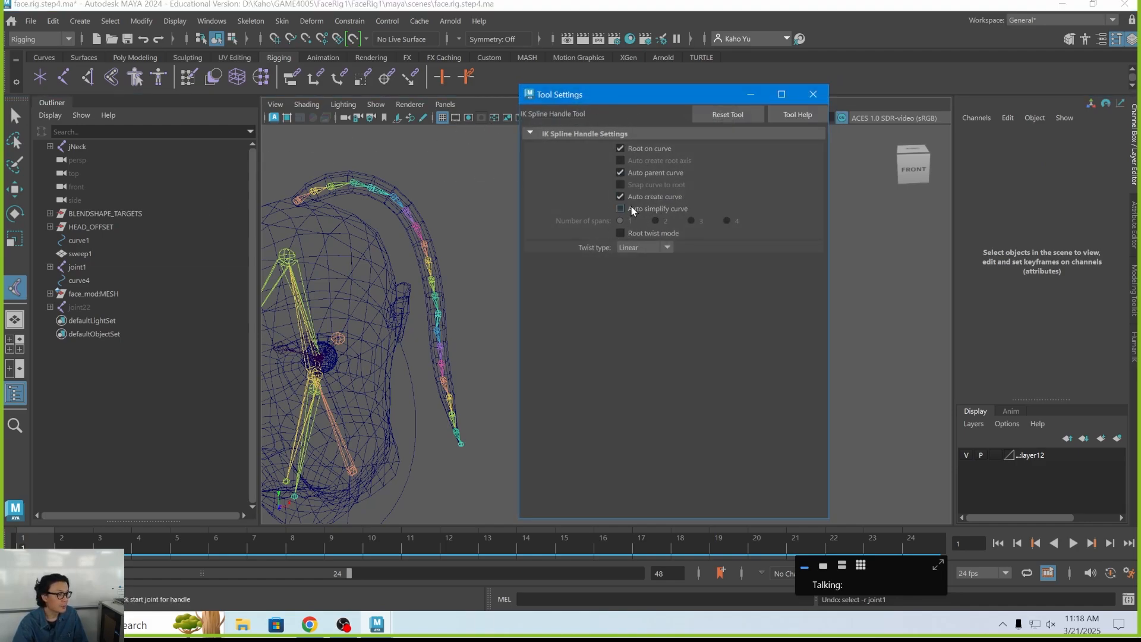
pyautogui.click(634, 211)
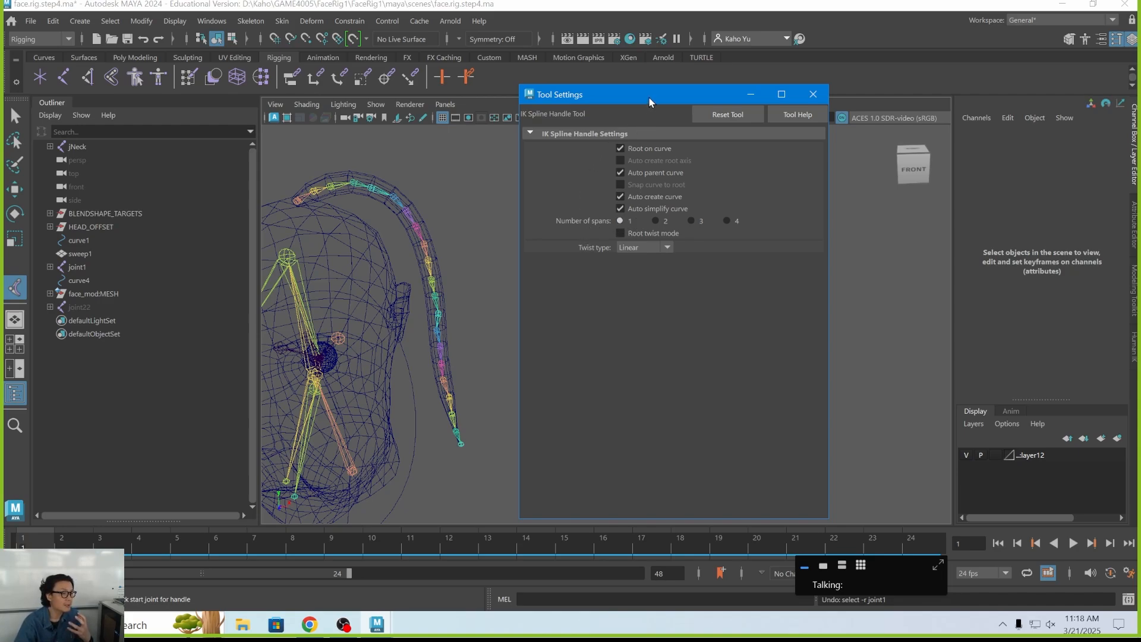
pyautogui.moveTo(650, 97); pyautogui.dragTo(729, 97)
pyautogui.click(892, 94)
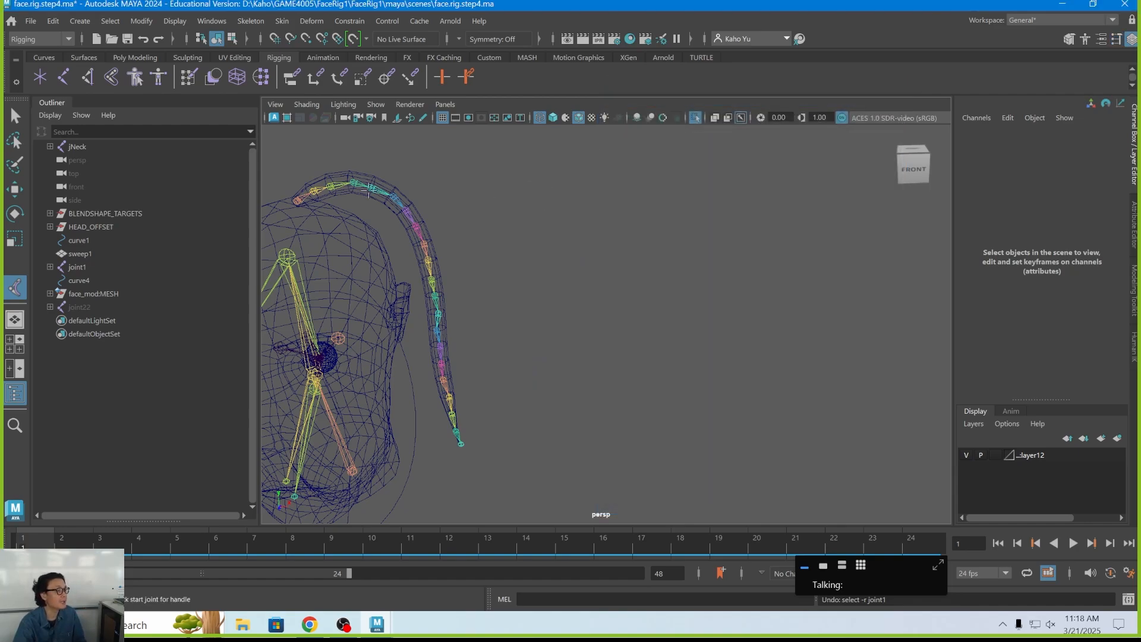
# Step: Draw a wavy CV curve with eight control vertices in the empty area beside the hair strand in the front view
pyautogui.press('q')
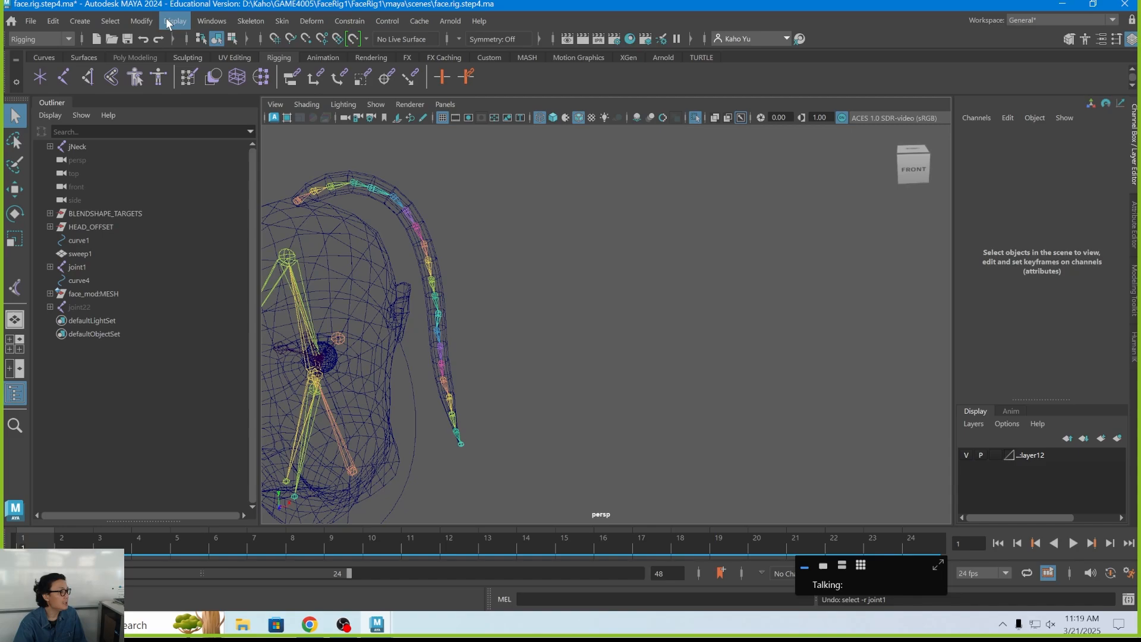
pyautogui.press('space')
pyautogui.press('space')
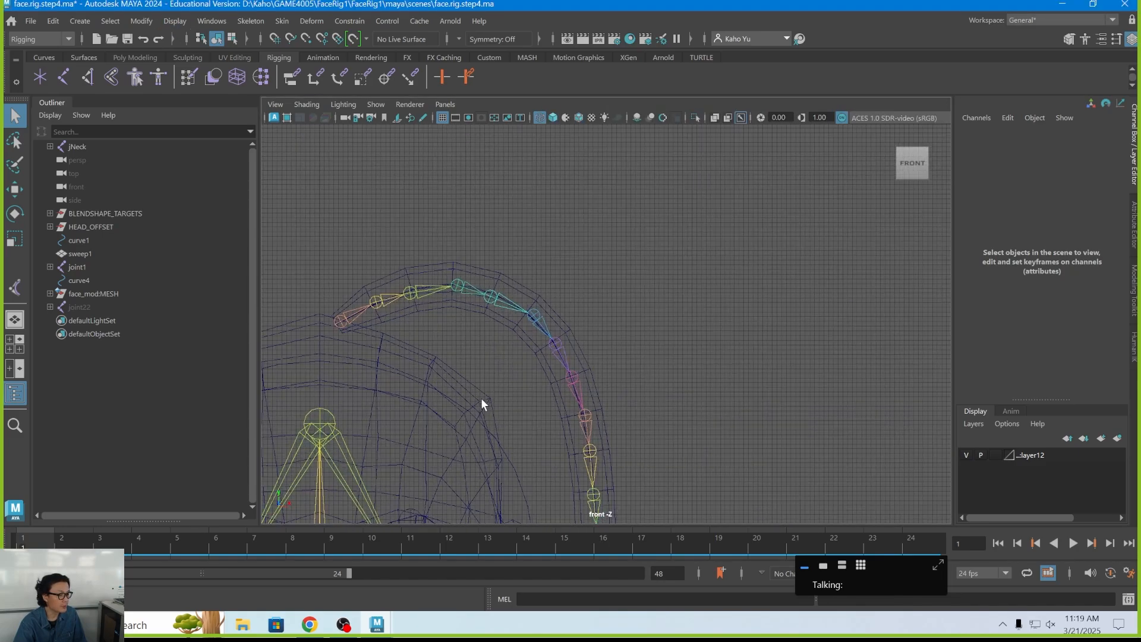
pyautogui.keyDown('alt'); pyautogui.moveTo(529, 319); pyautogui.dragTo(467, 309, button='middle'); pyautogui.keyUp('alt')
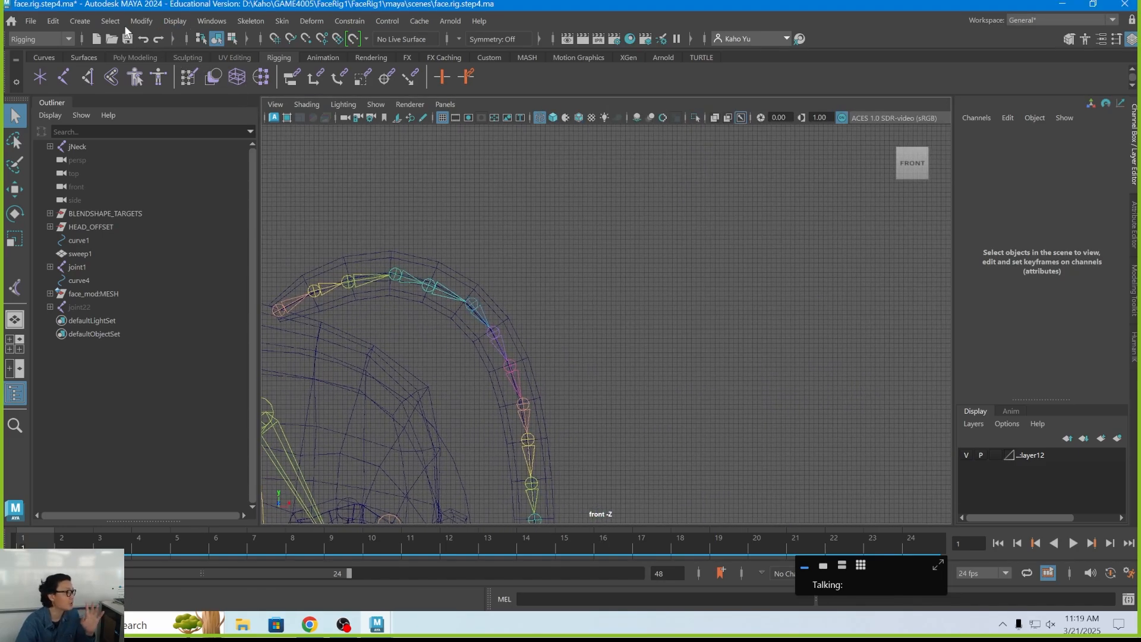
pyautogui.click(75, 22)
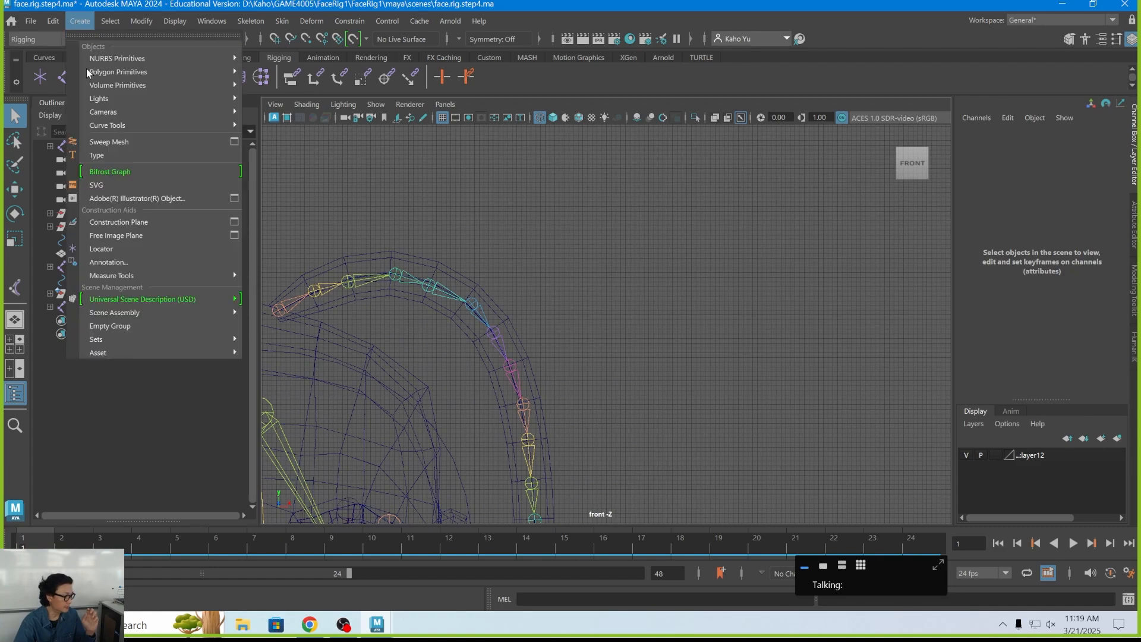
pyautogui.moveTo(95, 127)
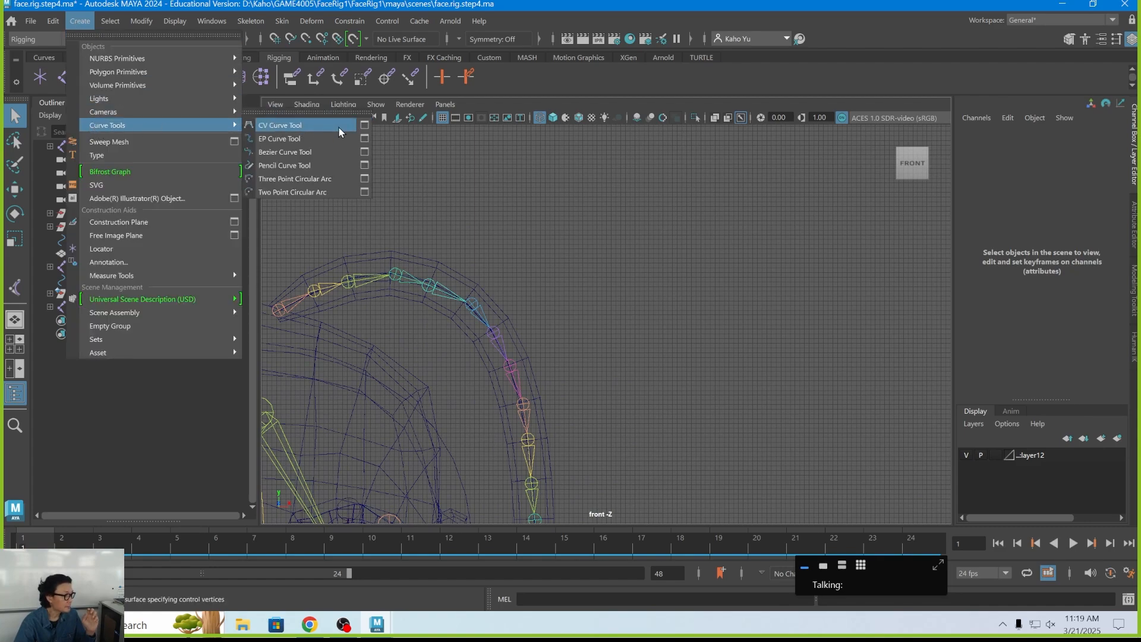
pyautogui.click(330, 125)
pyautogui.click(599, 304)
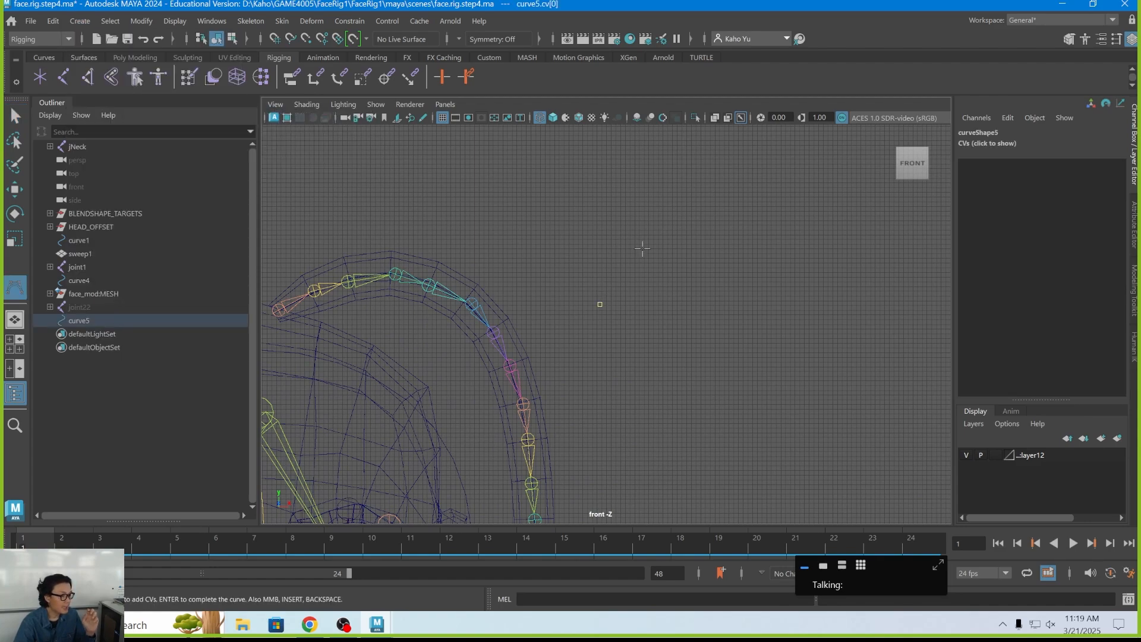
pyautogui.click(644, 248)
pyautogui.click(708, 246)
pyautogui.click(772, 292)
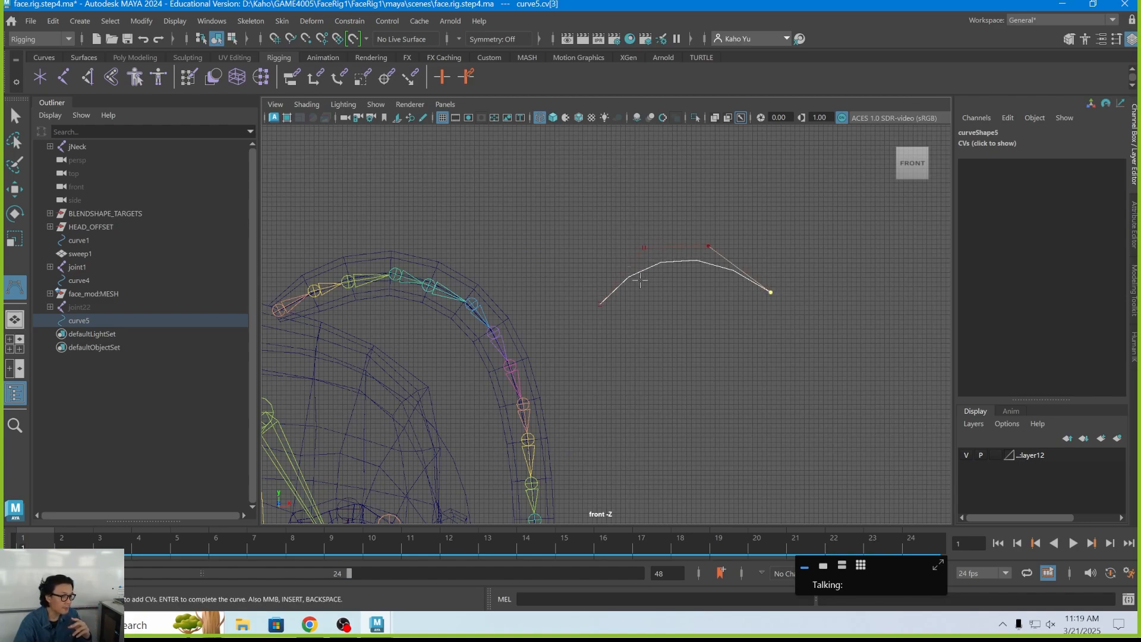
pyautogui.click(821, 286)
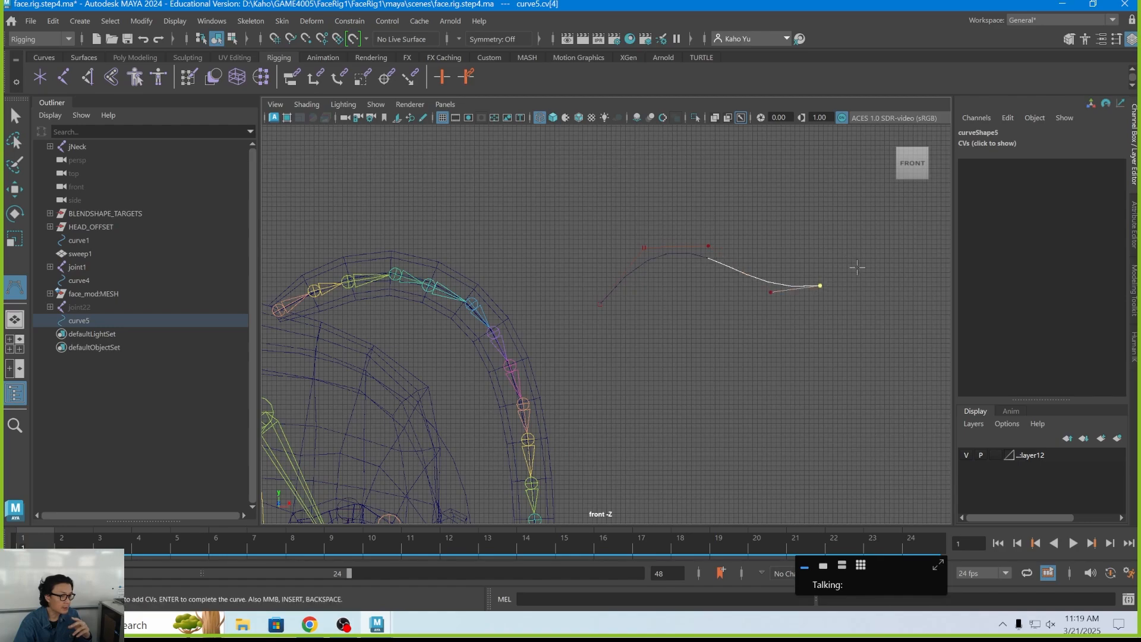
pyautogui.click(867, 242)
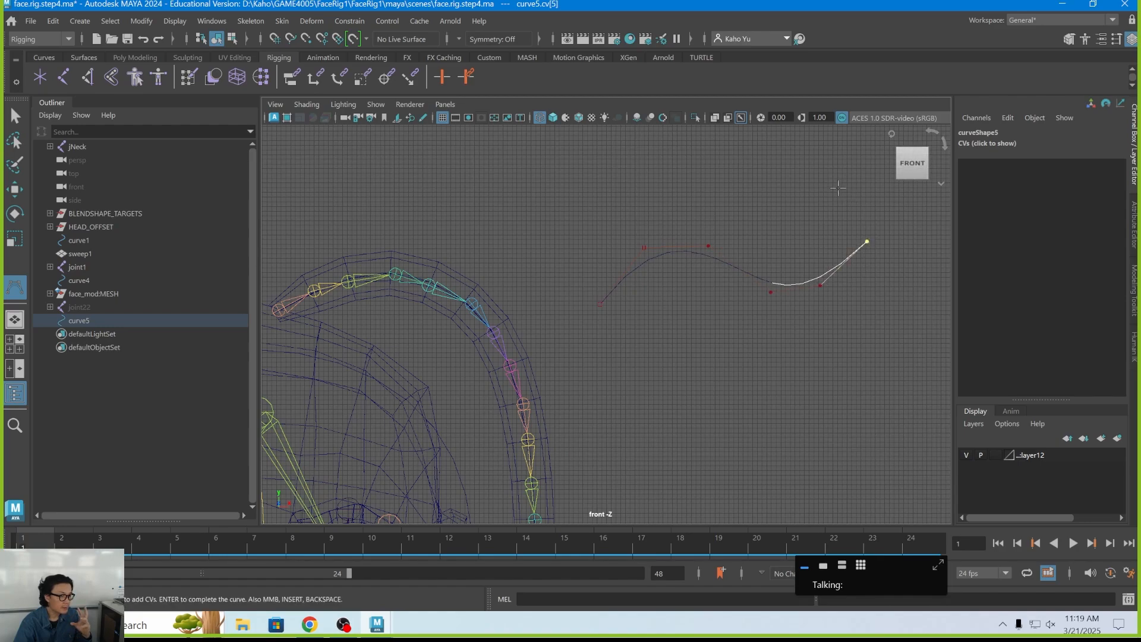
pyautogui.click(839, 189)
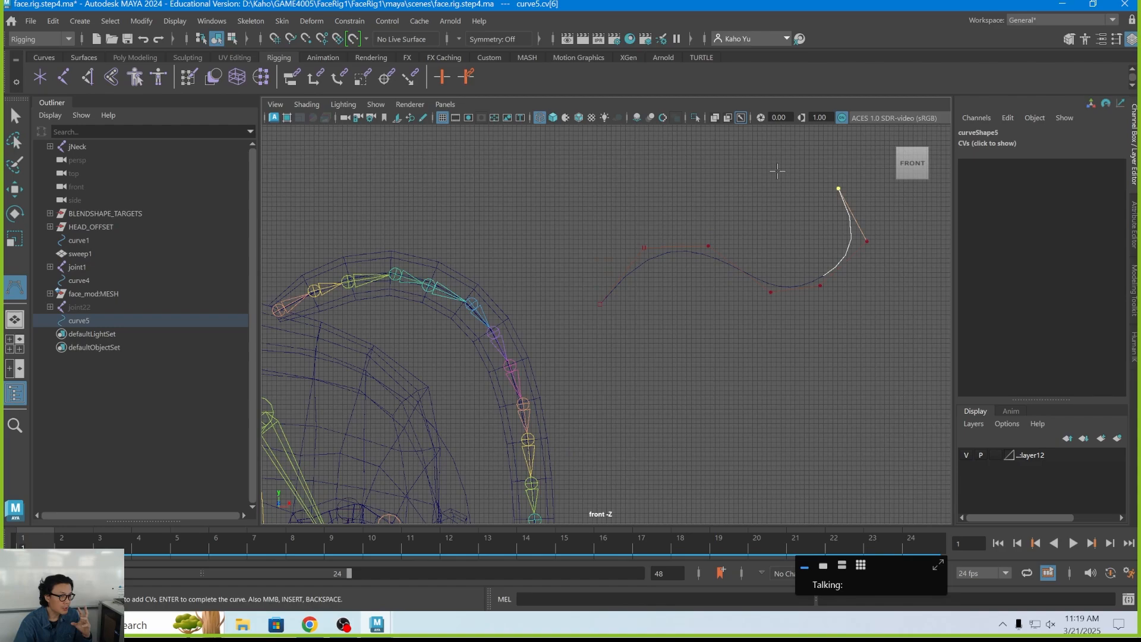
pyautogui.click(778, 172)
pyautogui.press('Return')
pyautogui.press('q')
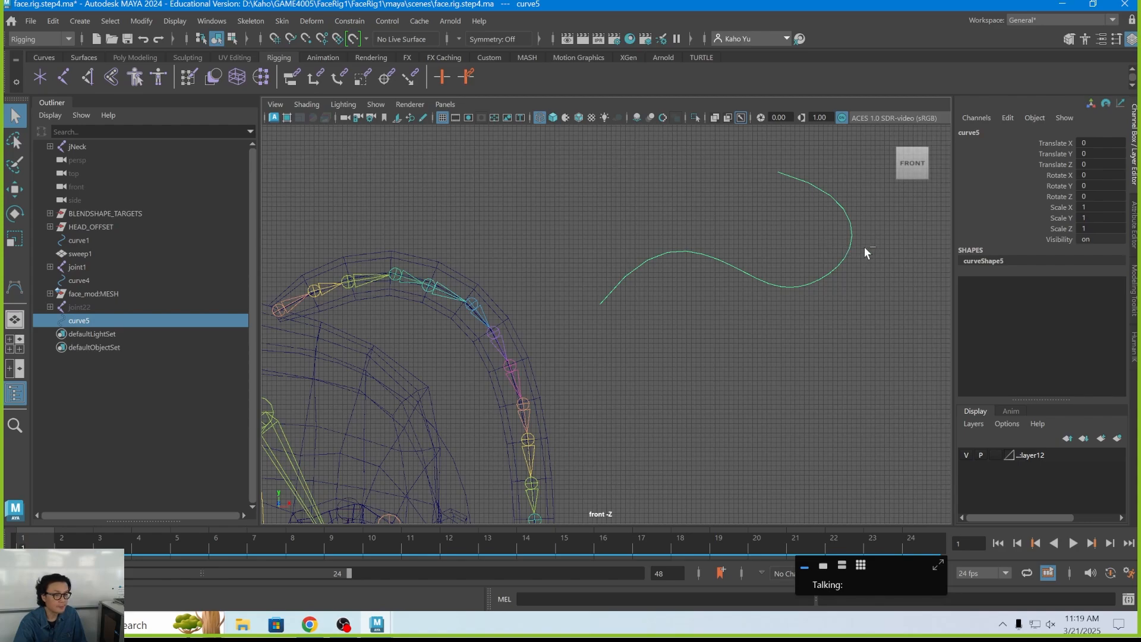
# Step: Show the new curve's attributes and control vertices, examine its first four control vertices against the spans and degree, and clear the selection
pyautogui.hotkey('ctrl', 'a')
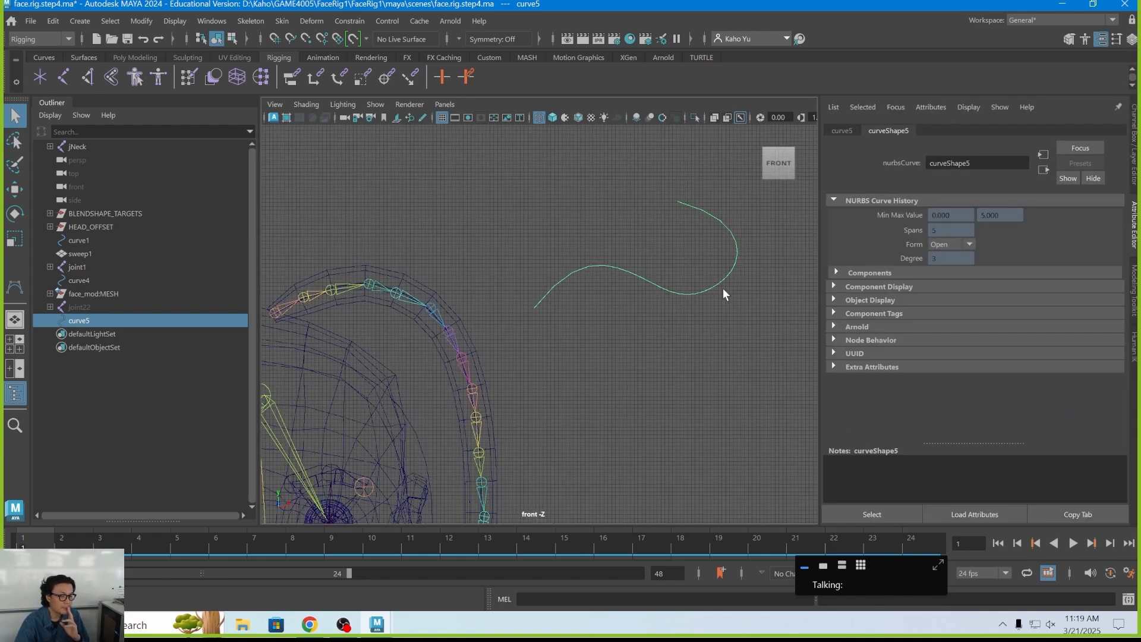
pyautogui.moveTo(723, 280); pyautogui.dragTo(660, 267, button='right')
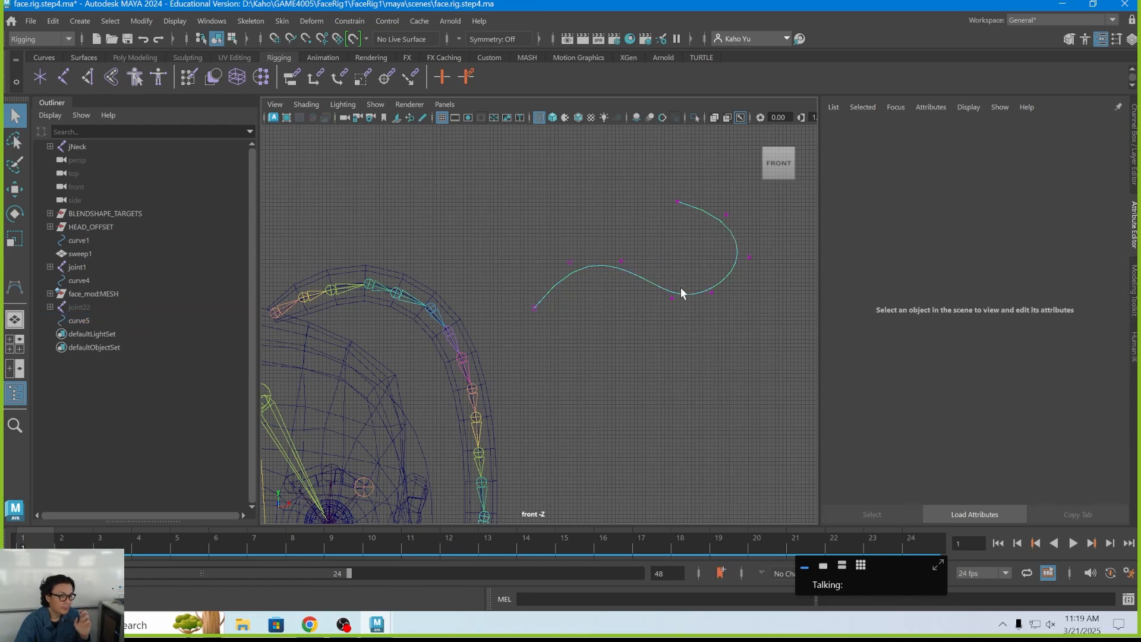
pyautogui.moveTo(533, 257); pyautogui.dragTo(689, 343)
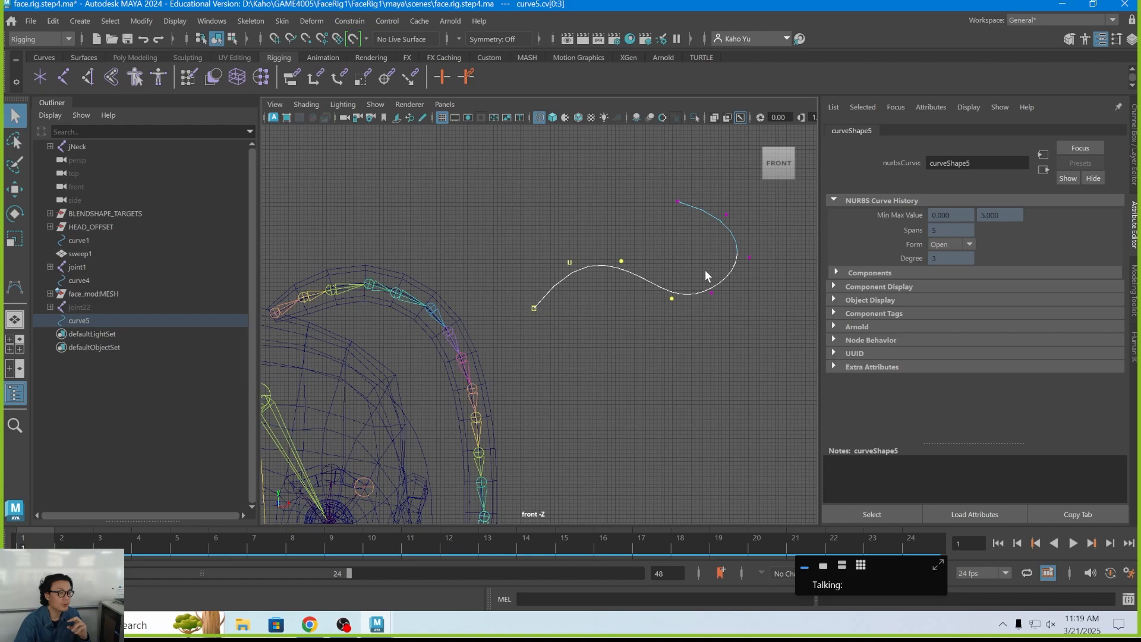
pyautogui.rightClick(739, 252)
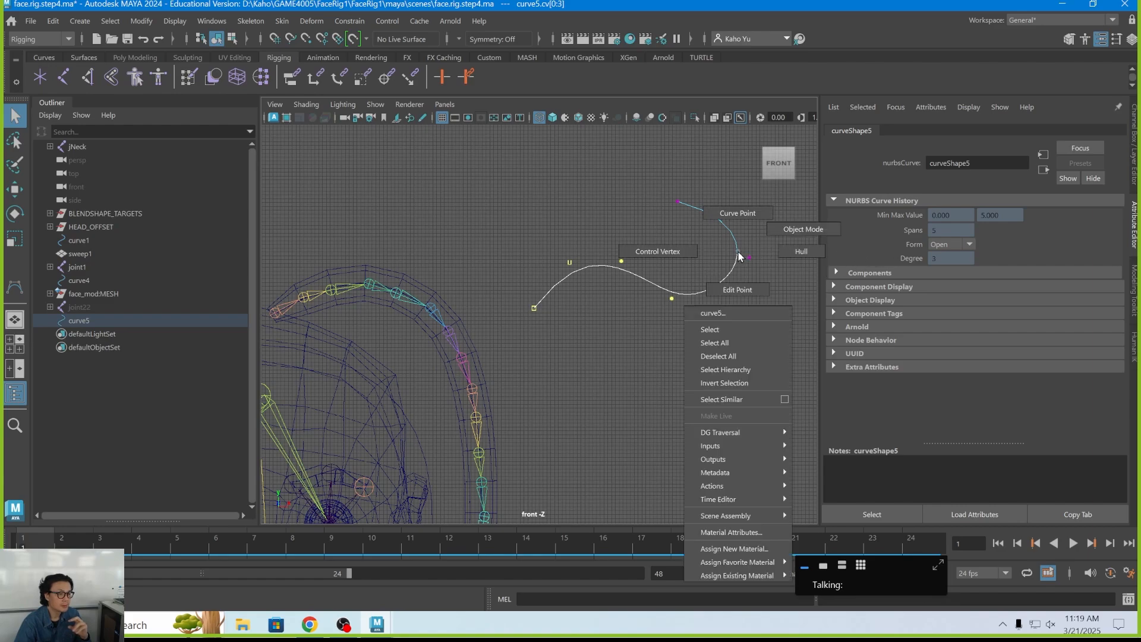
pyautogui.click(733, 212)
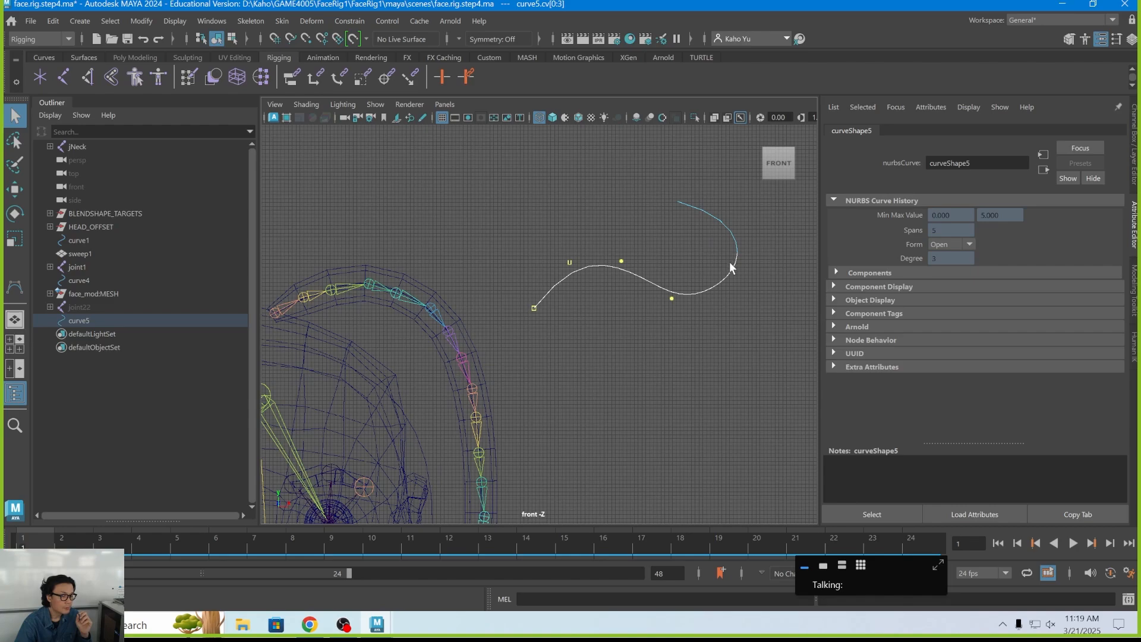
pyautogui.click(694, 331)
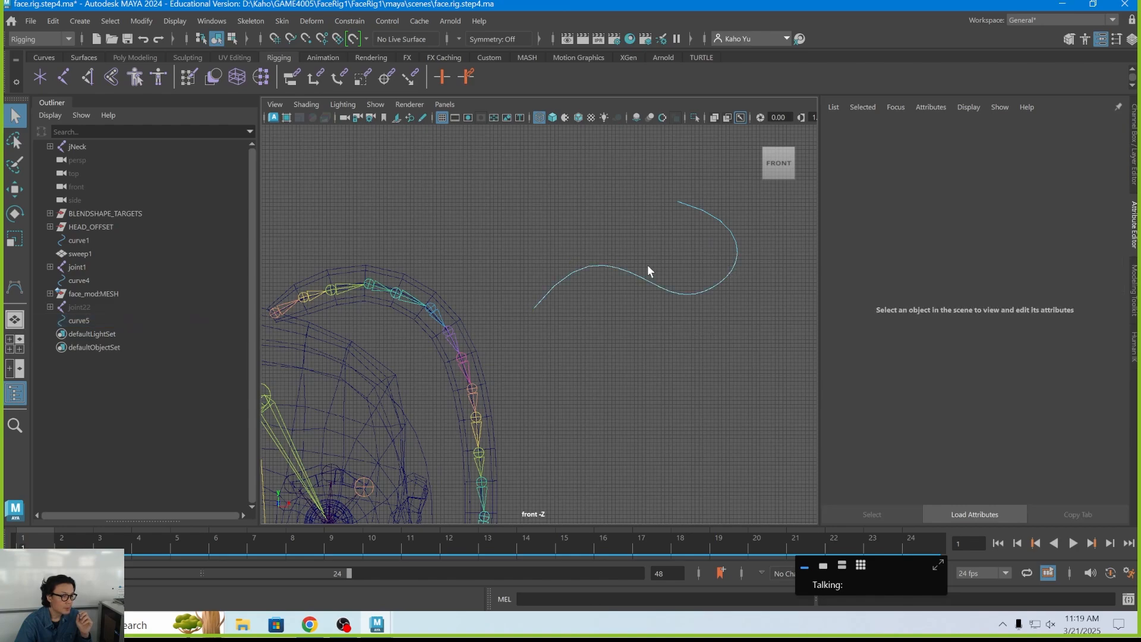
# Step: Draw a second, shorter CV curve with five control vertices below the first curve
pyautogui.click(109, 20)
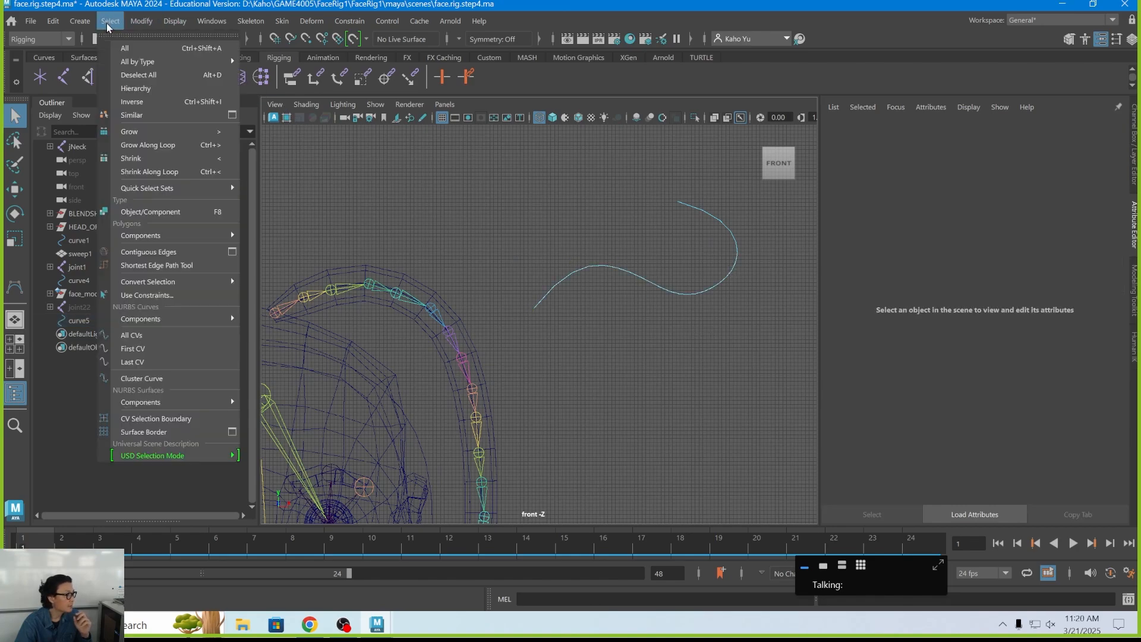
pyautogui.moveTo(80, 21)
pyautogui.moveTo(148, 125)
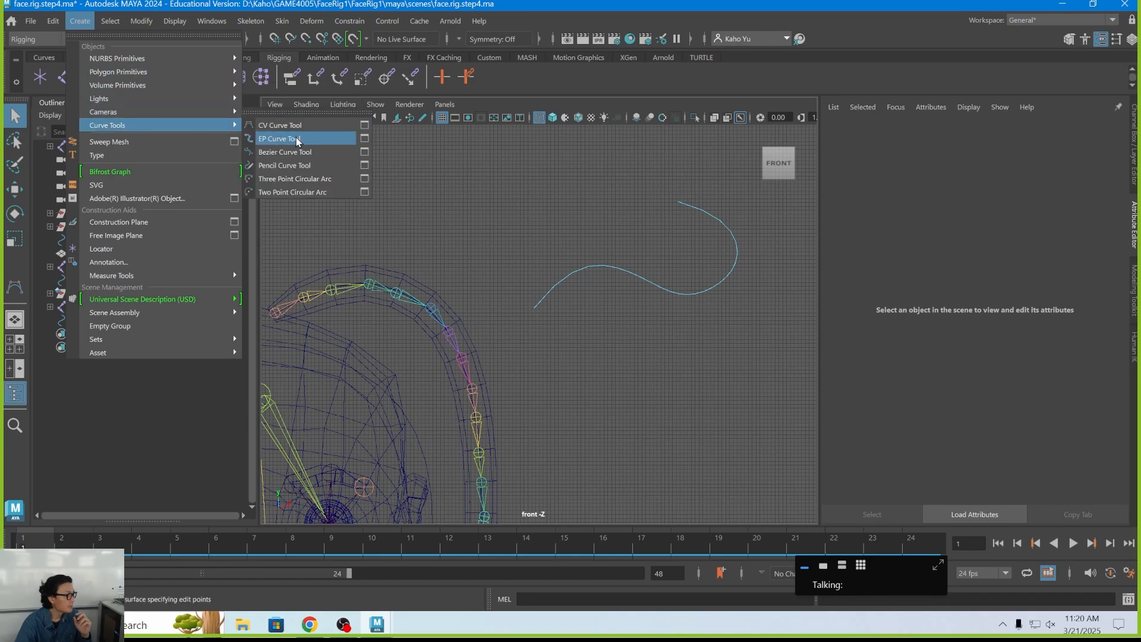
pyautogui.click(297, 141)
pyautogui.click(556, 359)
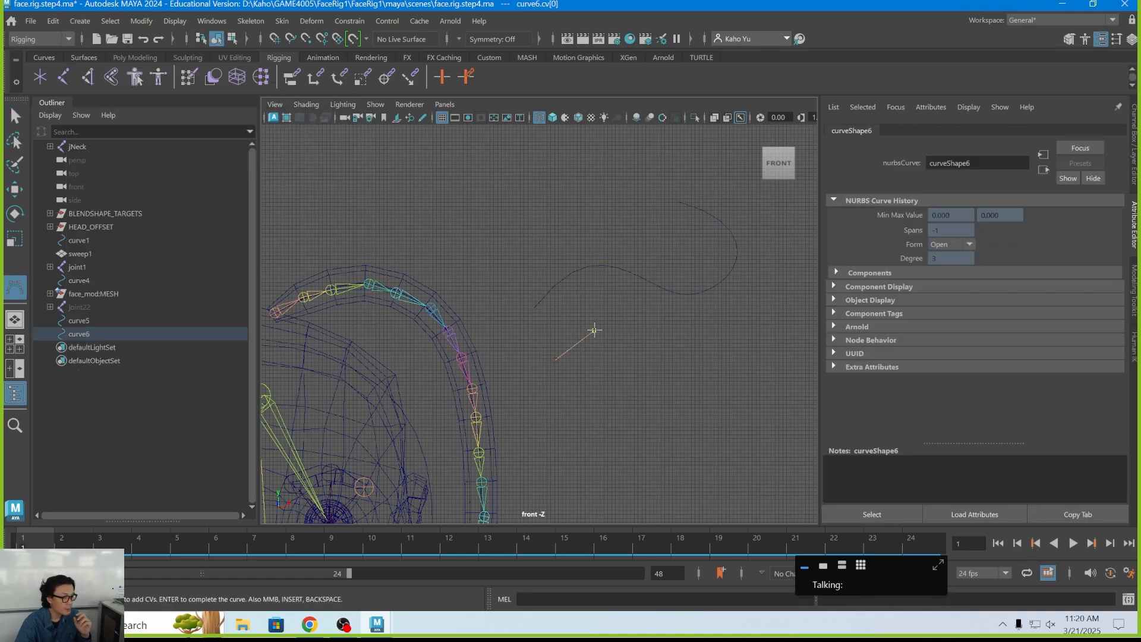
pyautogui.click(640, 339)
pyautogui.click(660, 366)
pyautogui.click(718, 361)
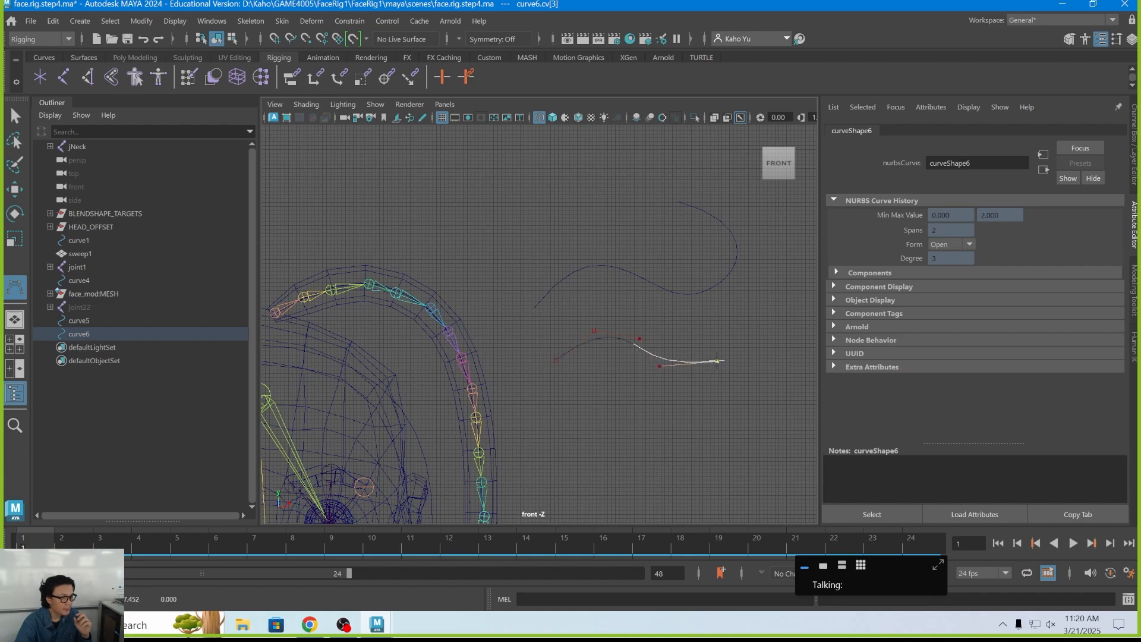
pyautogui.press('Return')
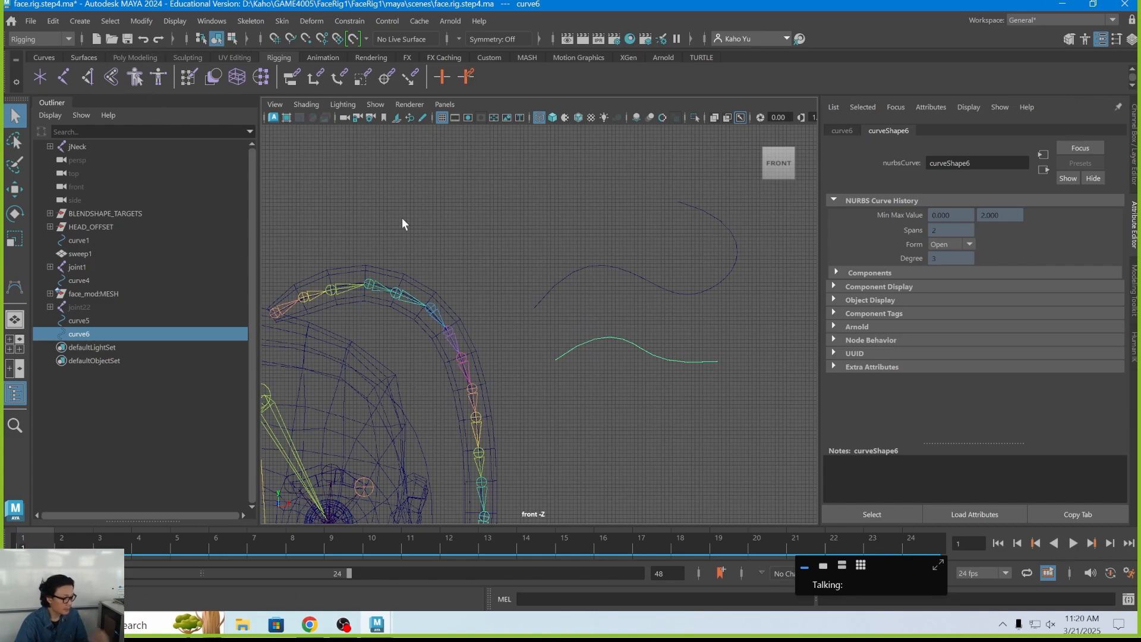
# Step: Draw a third CV curve with six control vertices below the second curve
pyautogui.press('y')
pyautogui.click(578, 397)
pyautogui.click(617, 374)
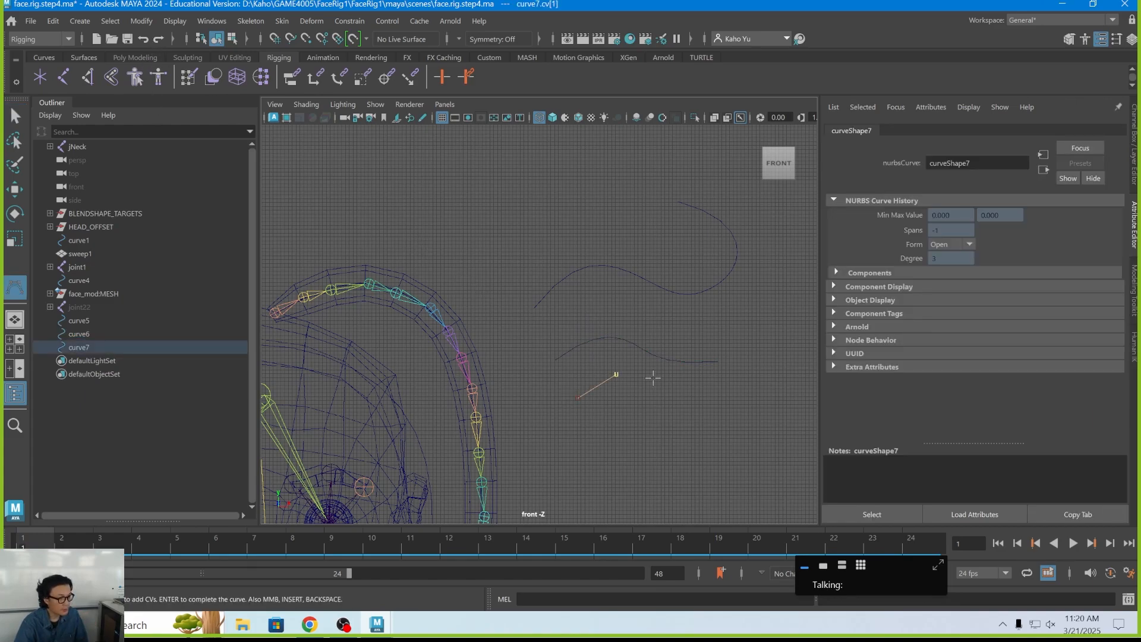
pyautogui.click(656, 379)
pyautogui.click(687, 408)
pyautogui.click(737, 403)
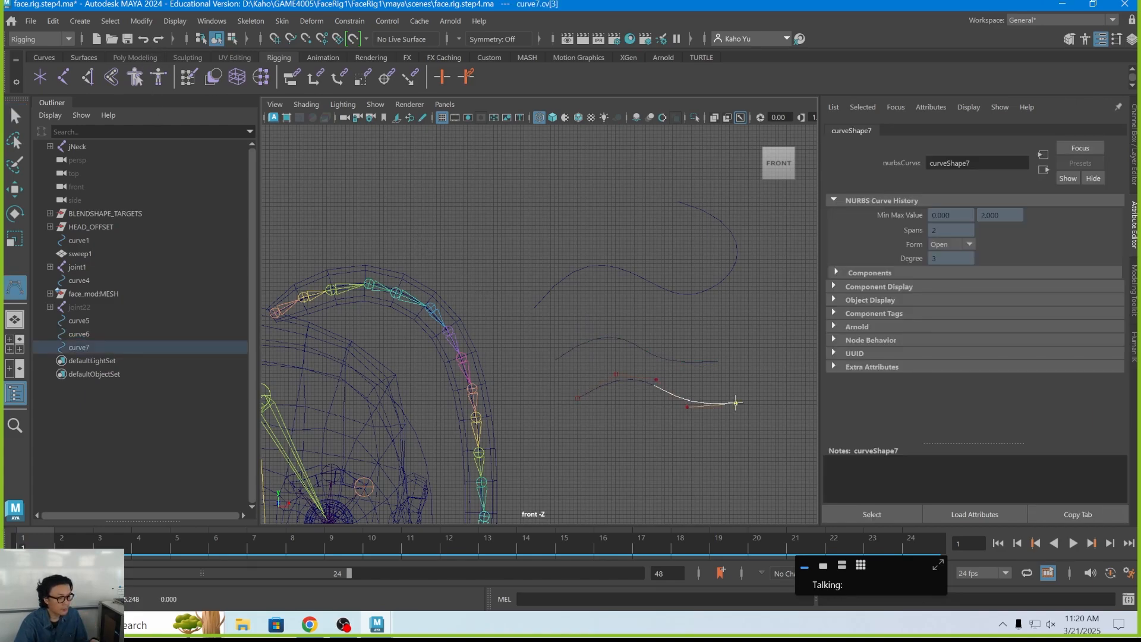
pyautogui.click(767, 377)
pyautogui.press('Return')
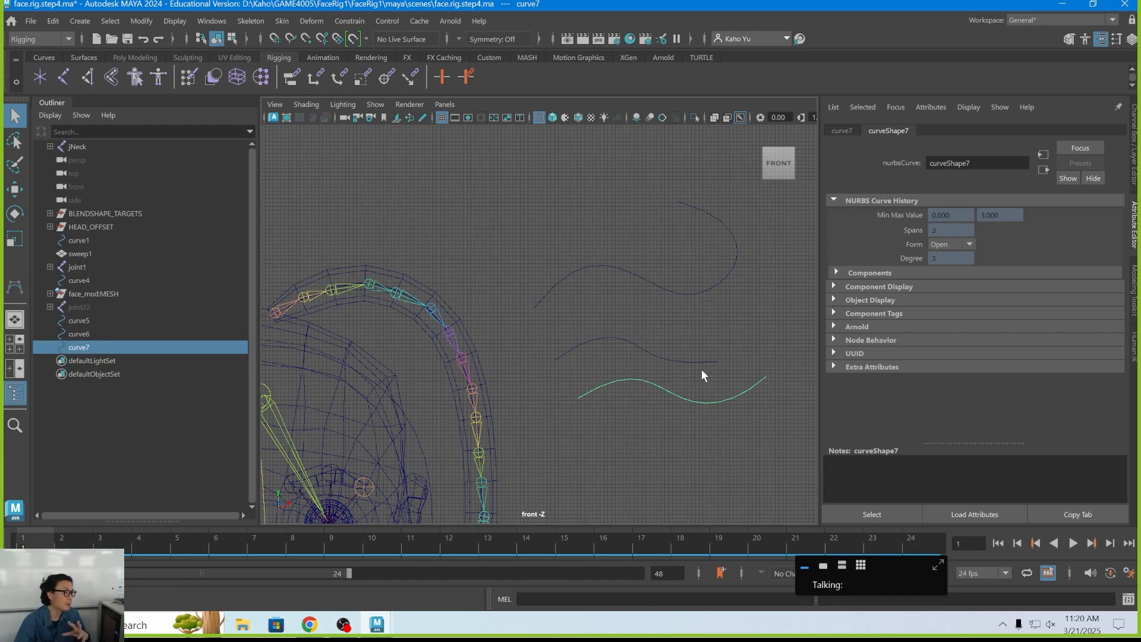
# Step: Delete the three demonstration curves, curve5, curve6 and curve7
pyautogui.moveTo(644, 265); pyautogui.dragTo(686, 420)
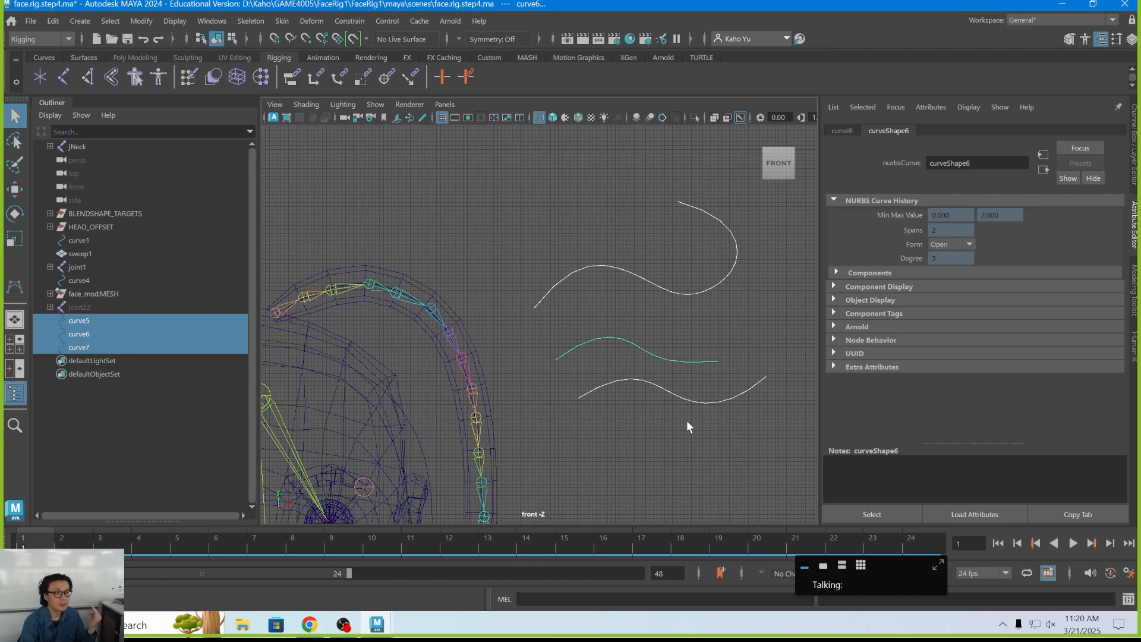
pyautogui.press('Delete')
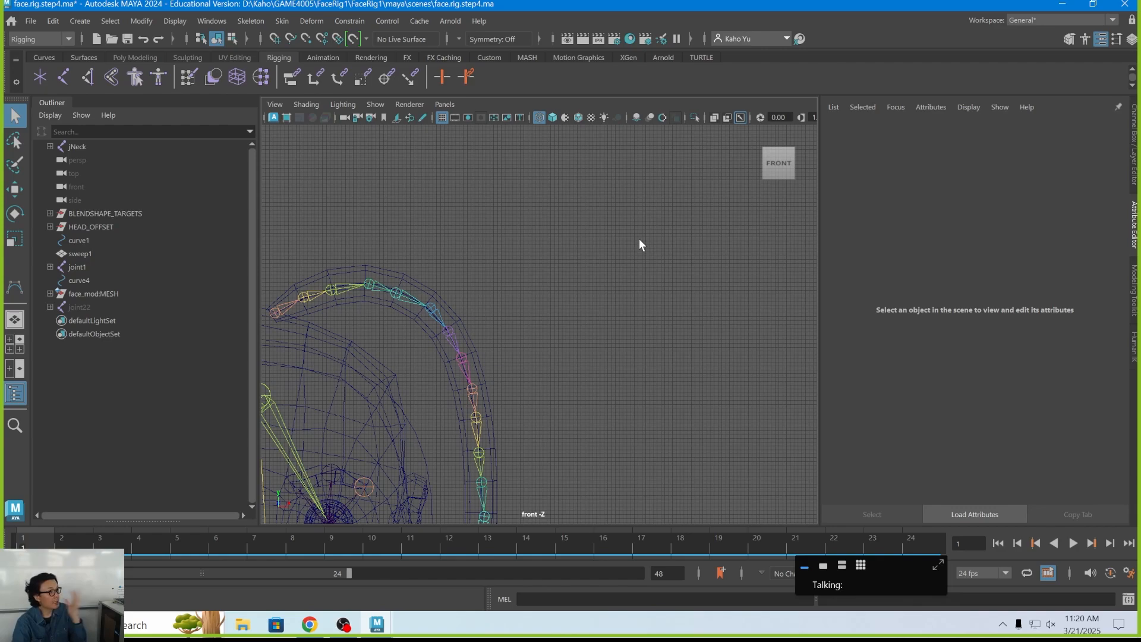
# Step: Start an IK spline handle at the hair chain's root joint and set its auto-simplified curve to 4 spans
pyautogui.scroll(-1, 342, 273)
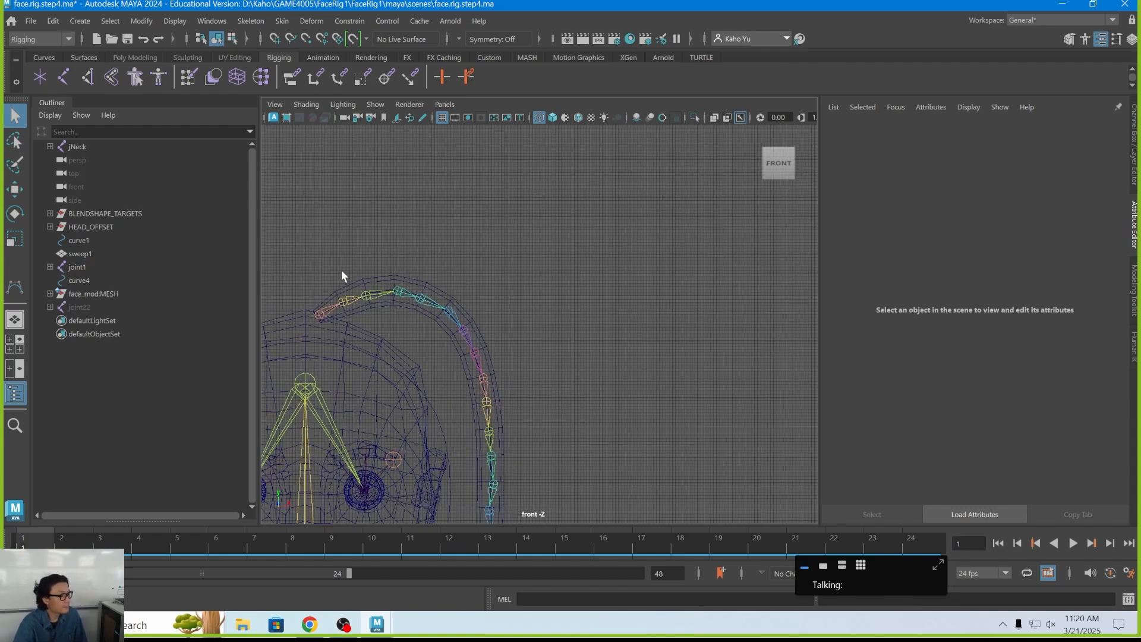
pyautogui.keyDown('alt'); pyautogui.moveTo(342, 275); pyautogui.dragTo(334, 250, button='middle'); pyautogui.keyUp('alt')
pyautogui.click(304, 252)
pyautogui.click(425, 155)
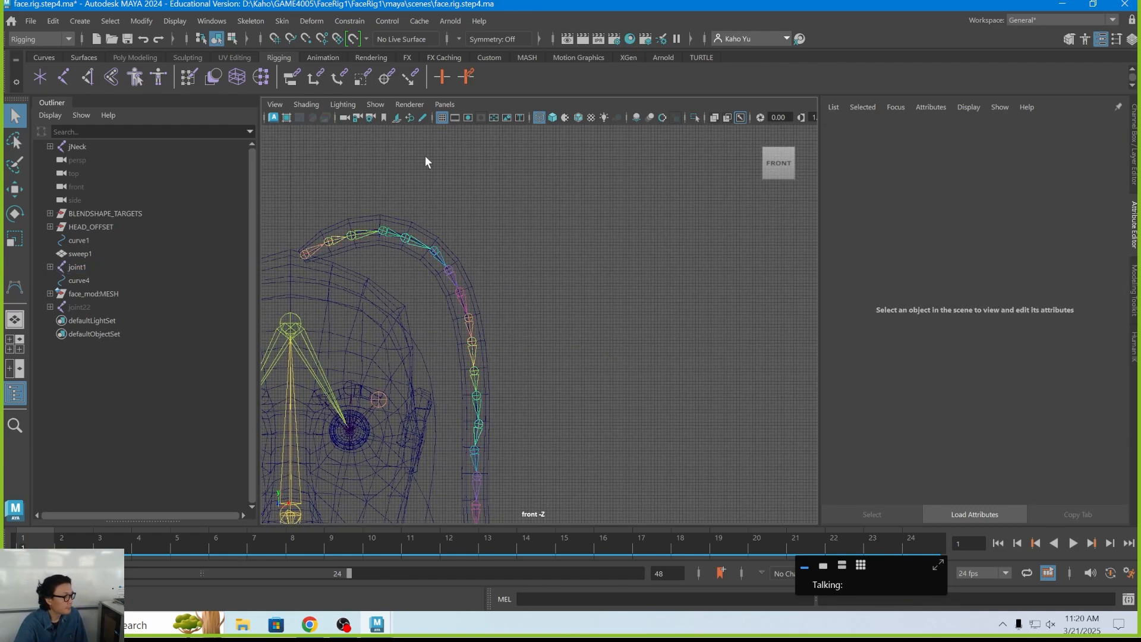
pyautogui.keyDown('alt'); pyautogui.moveTo(426, 156); pyautogui.dragTo(432, 131, button='middle'); pyautogui.keyUp('alt')
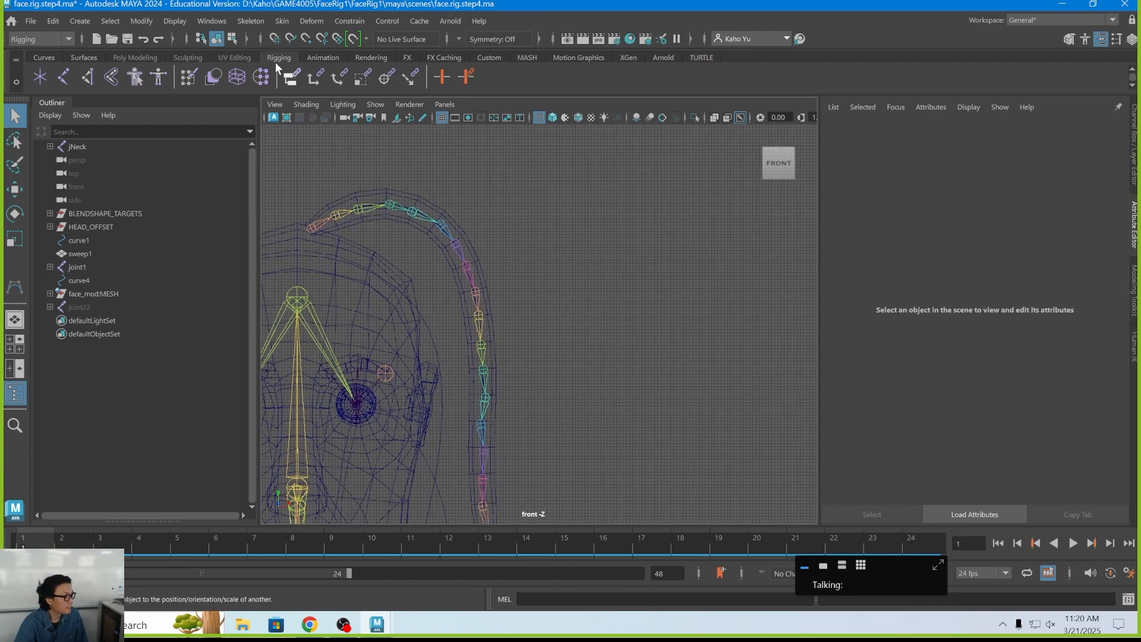
pyautogui.click(285, 23)
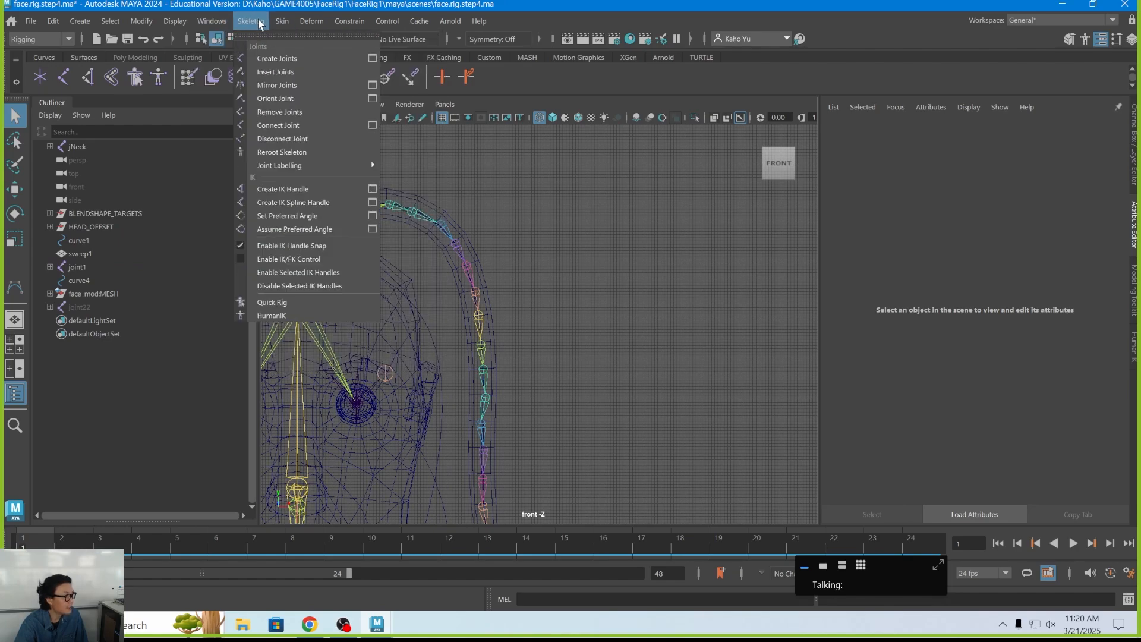
pyautogui.click(301, 203)
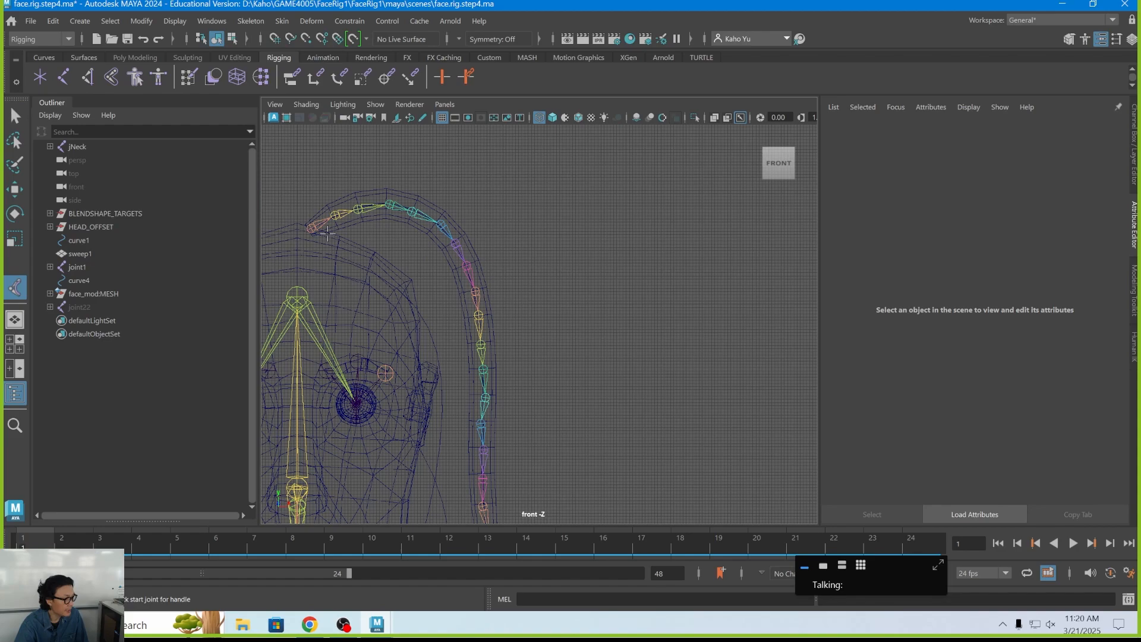
pyautogui.click(310, 228)
pyautogui.keyDown('alt'); pyautogui.moveTo(490, 496); pyautogui.dragTo(476, 386, button='middle'); pyautogui.keyUp('alt')
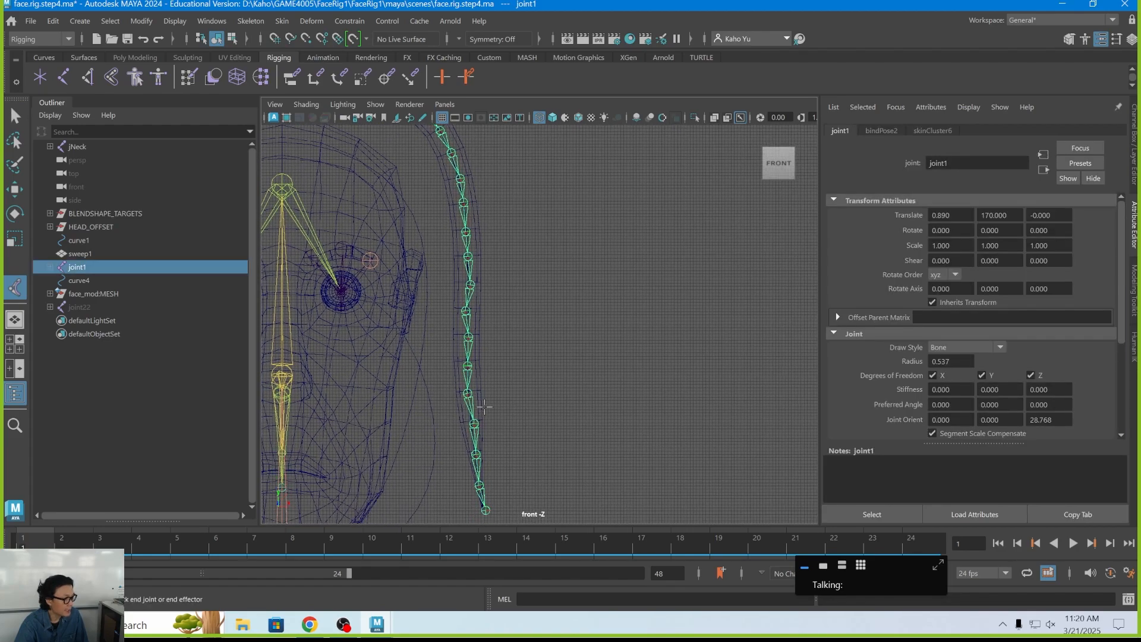
pyautogui.doubleClick(15, 288)
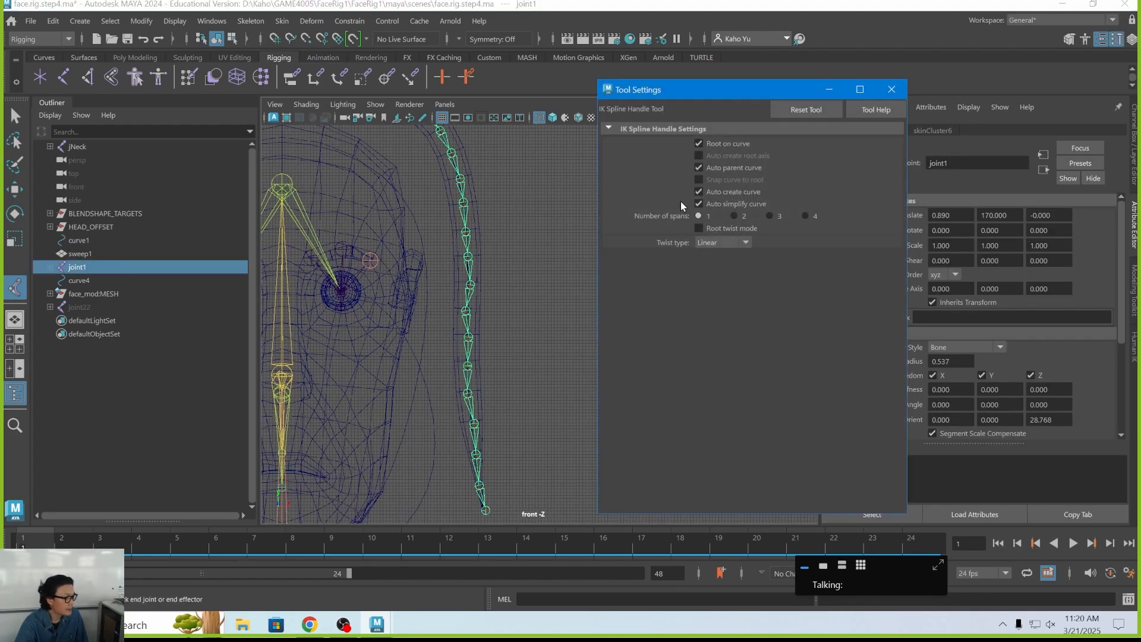
pyautogui.click(806, 216)
# Step: Finish the IK spline handle at the hair chain's tip joint, and undo its creation
pyautogui.keyDown('alt'); pyautogui.moveTo(516, 278); pyautogui.dragTo(502, 242, button='middle'); pyautogui.keyUp('alt')
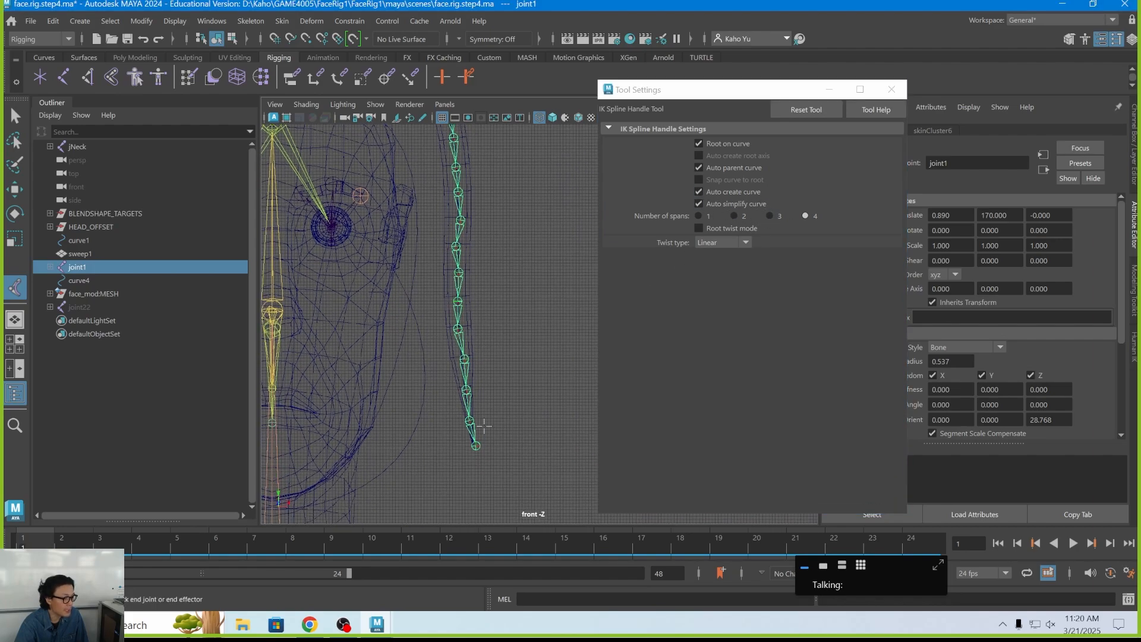
pyautogui.click(475, 446)
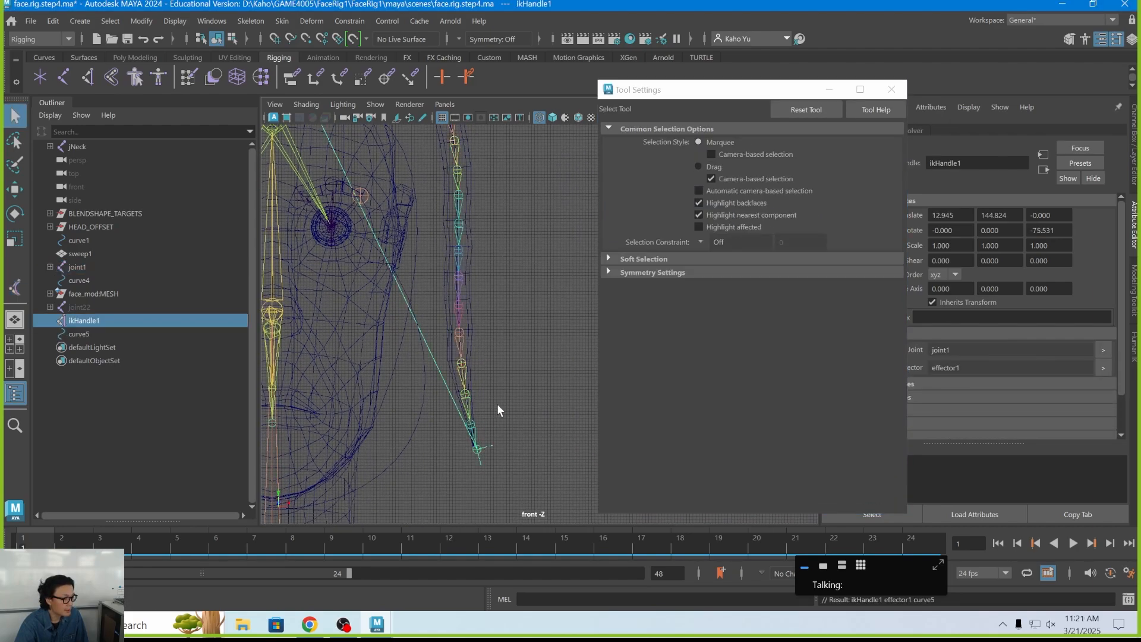
pyautogui.keyDown('alt'); pyautogui.moveTo(505, 326); pyautogui.dragTo(478, 332, button='middle'); pyautogui.keyUp('alt')
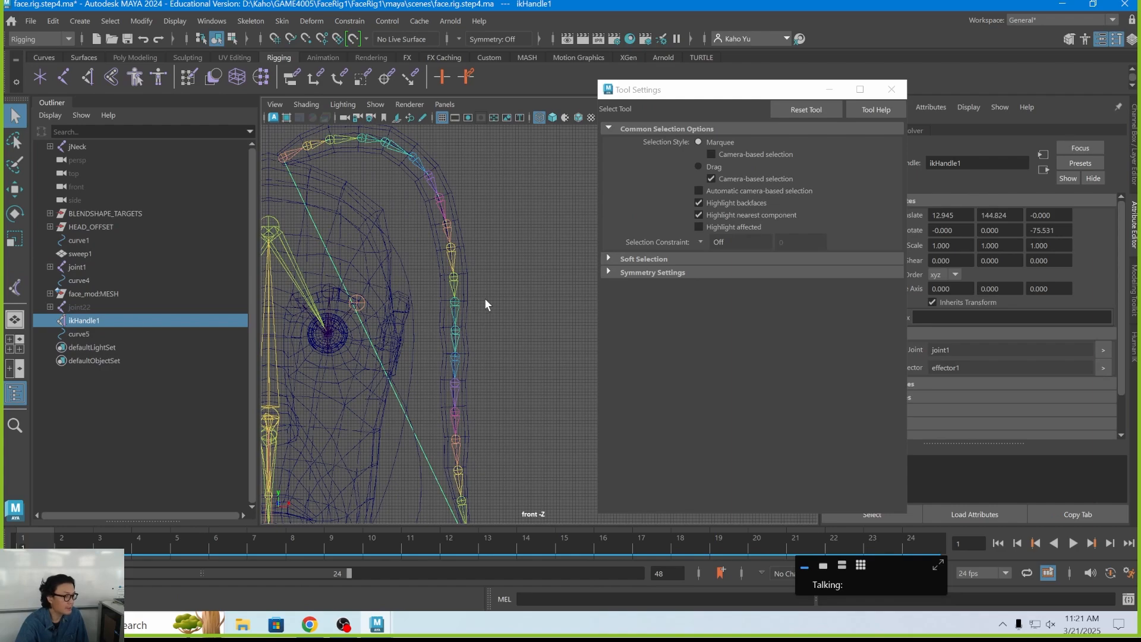
pyautogui.hotkey('ctrl', 'z')
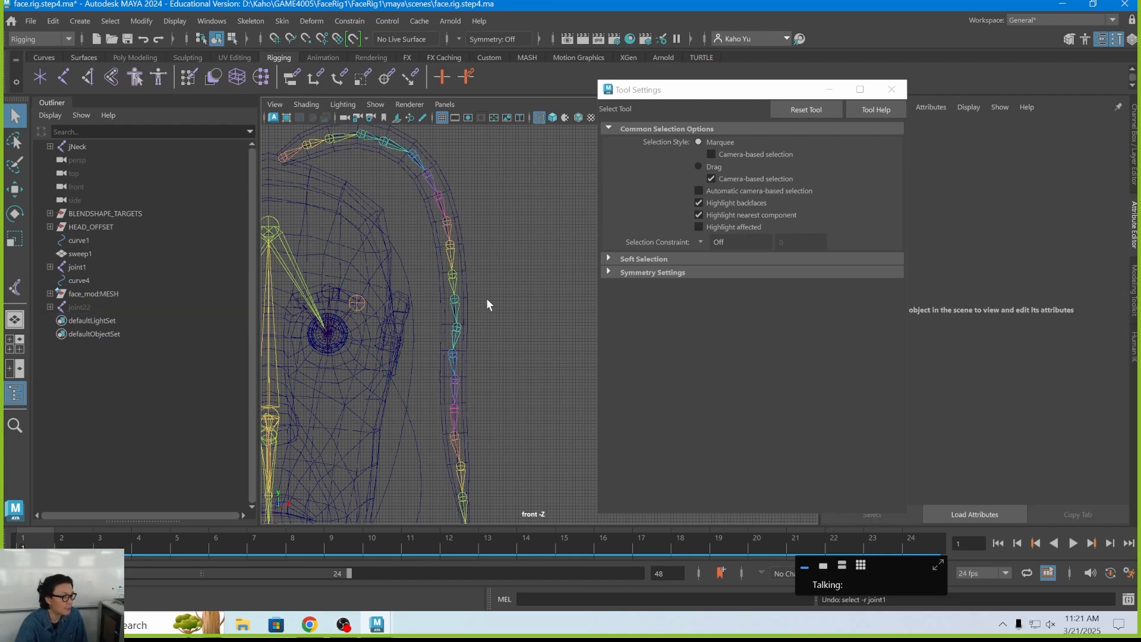
# Step: Create an IK spline handle from the hair chain's root joint to its tip joint with a 4-span simplified curve
pyautogui.scroll(-2, 508, 307)
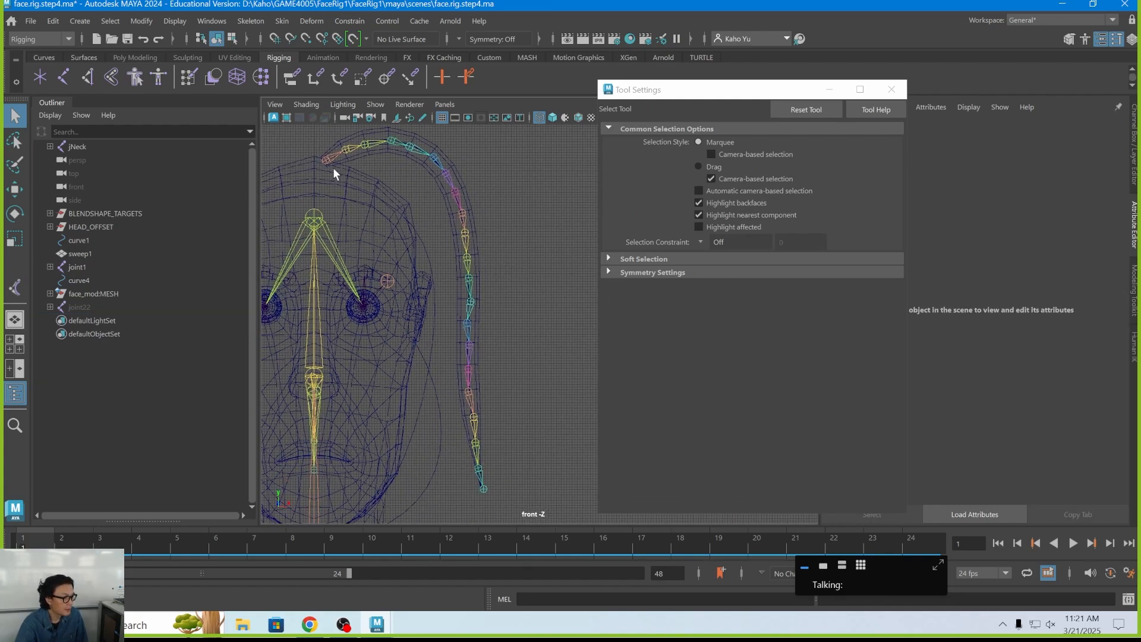
pyautogui.press('y')
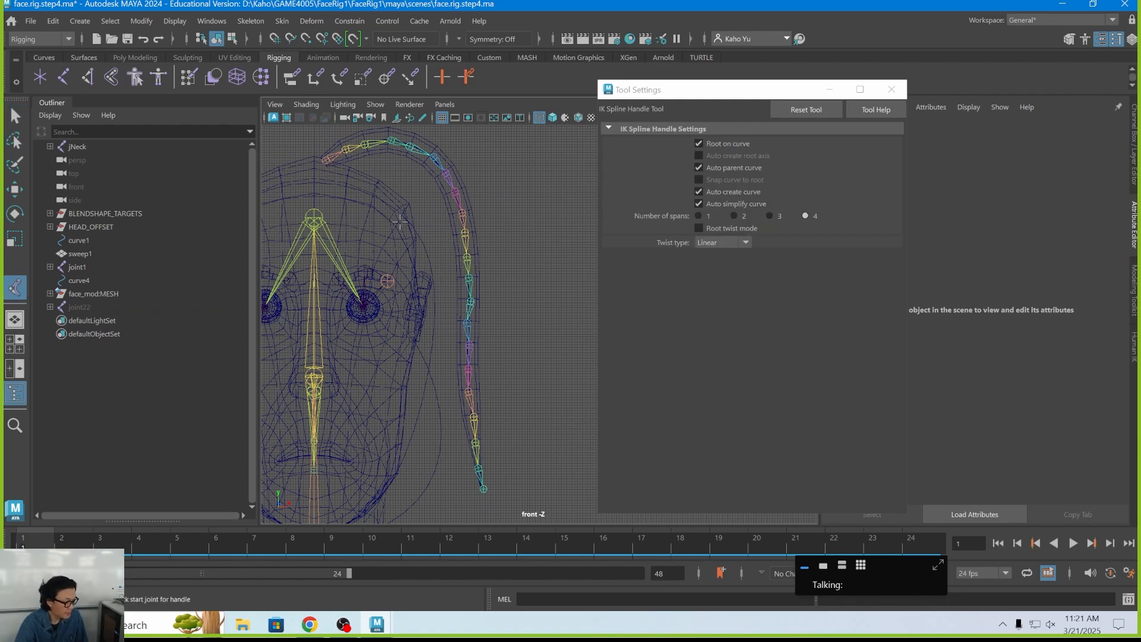
pyautogui.click(324, 159)
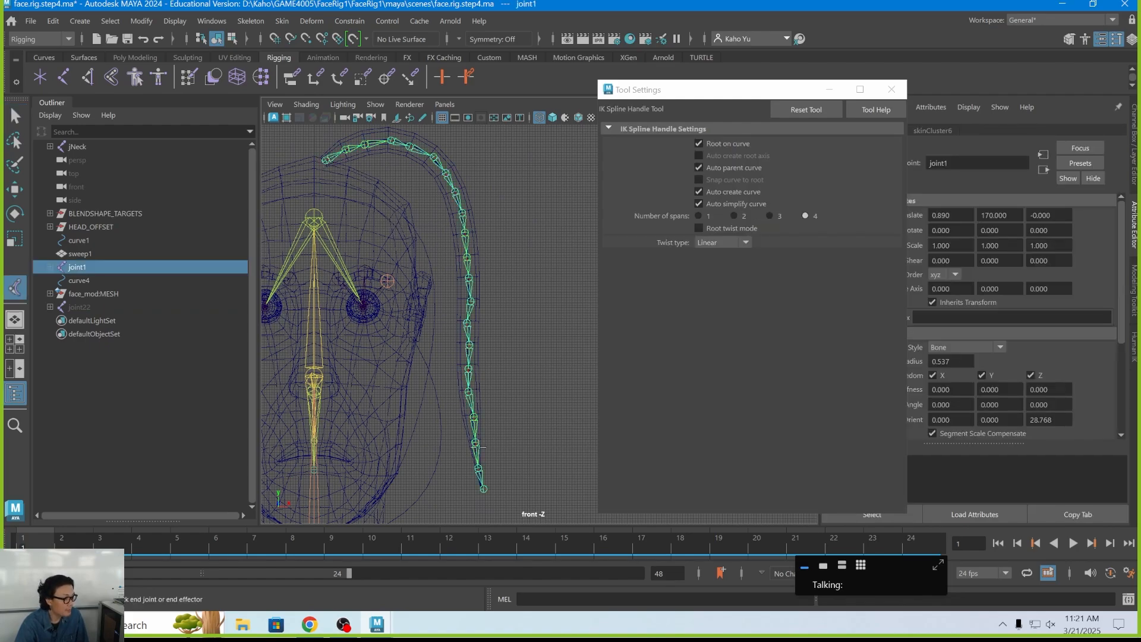
pyautogui.click(484, 490)
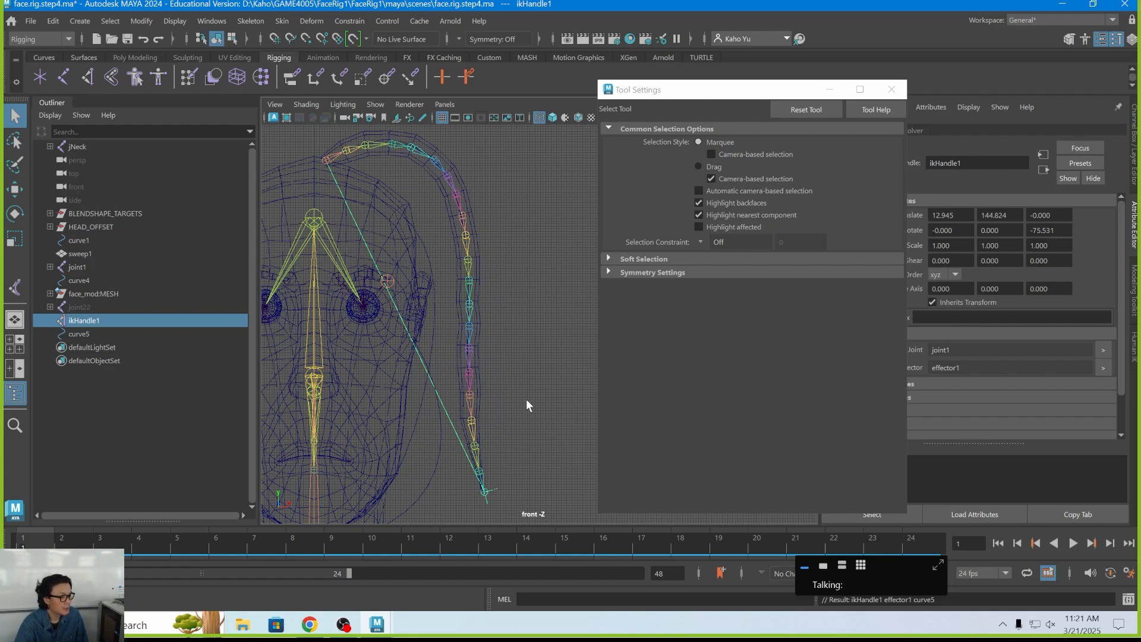
# Step: Show curve5's control vertices, try moving the one outside the strand's upper bend, and undo the move
pyautogui.click(103, 333)
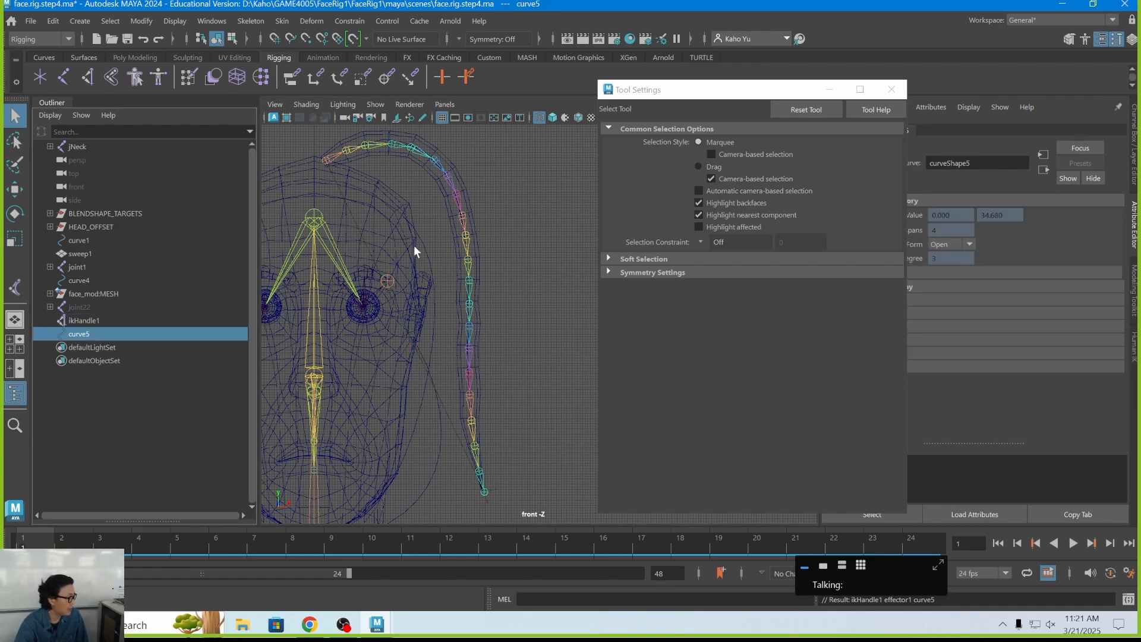
pyautogui.keyDown('alt'); pyautogui.moveTo(414, 245); pyautogui.dragTo(430, 289, button='middle'); pyautogui.keyUp('alt')
pyautogui.click(232, 39)
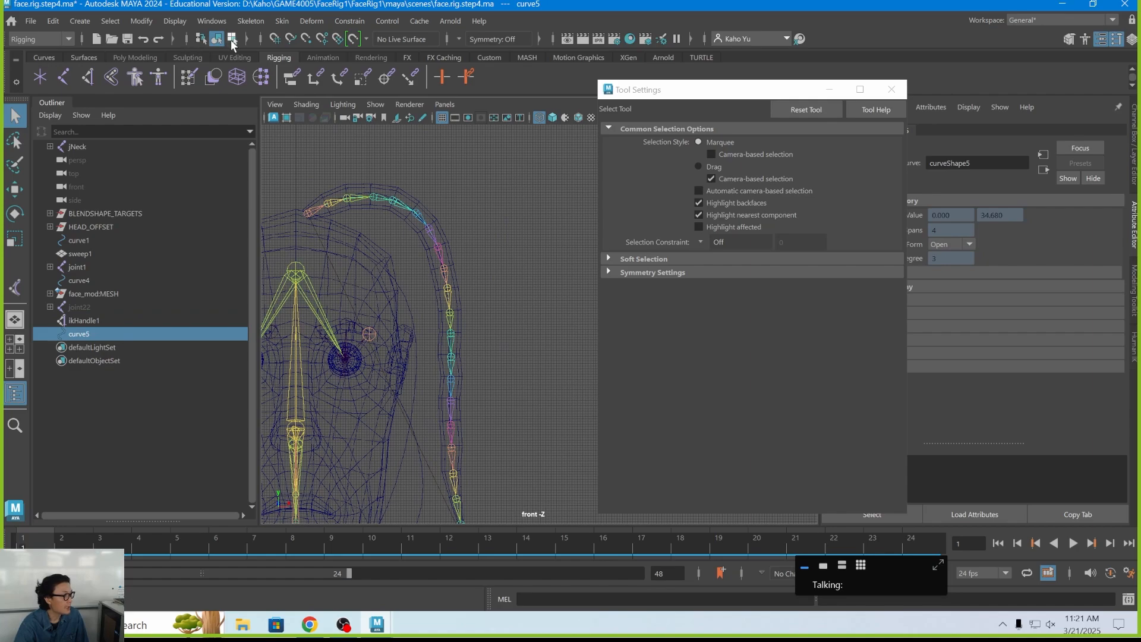
pyautogui.click(434, 188)
pyautogui.press('w')
pyautogui.moveTo(439, 188); pyautogui.dragTo(461, 232)
pyautogui.hotkey('ctrl', 'z')
# Step: Try moving curve5's next control vertex down the strand outward, and undo the move
pyautogui.click(456, 322)
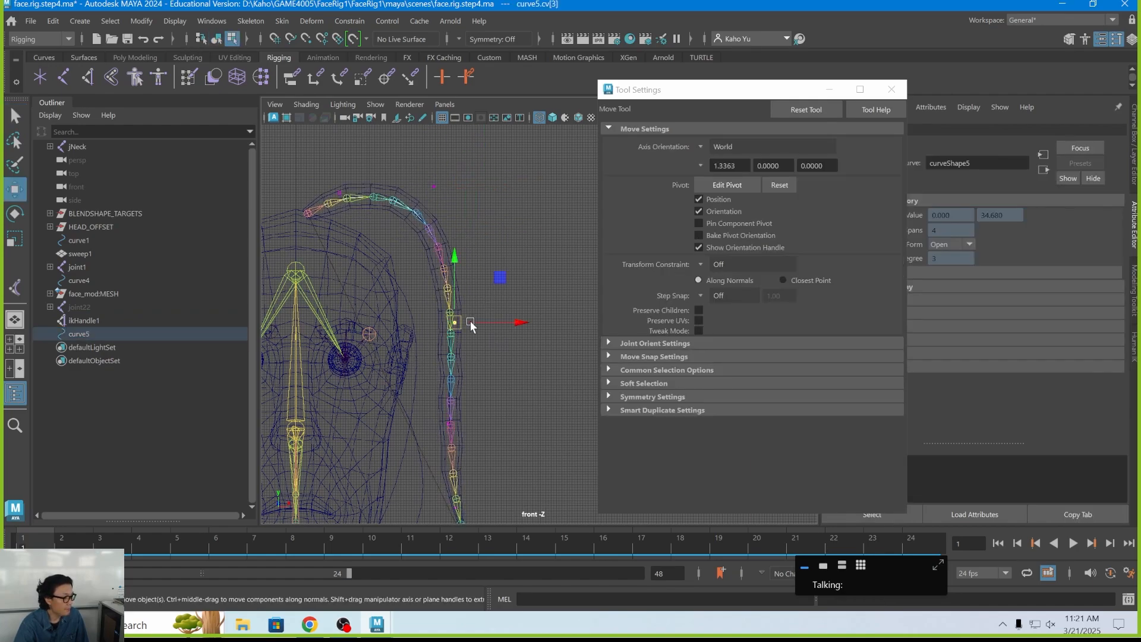
pyautogui.moveTo(456, 322); pyautogui.dragTo(493, 327)
pyautogui.hotkey('ctrl', 'z')
pyautogui.press('q')
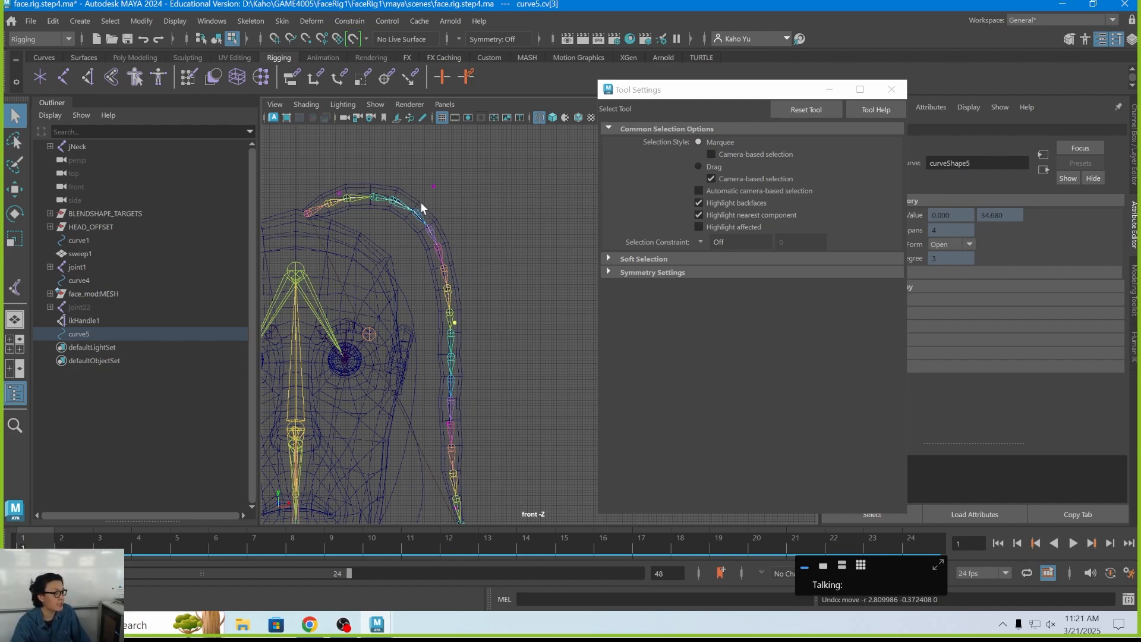
# Step: Try a slight move of curve5's control vertex cv[2], undo it, and return to object selection
pyautogui.click(216, 39)
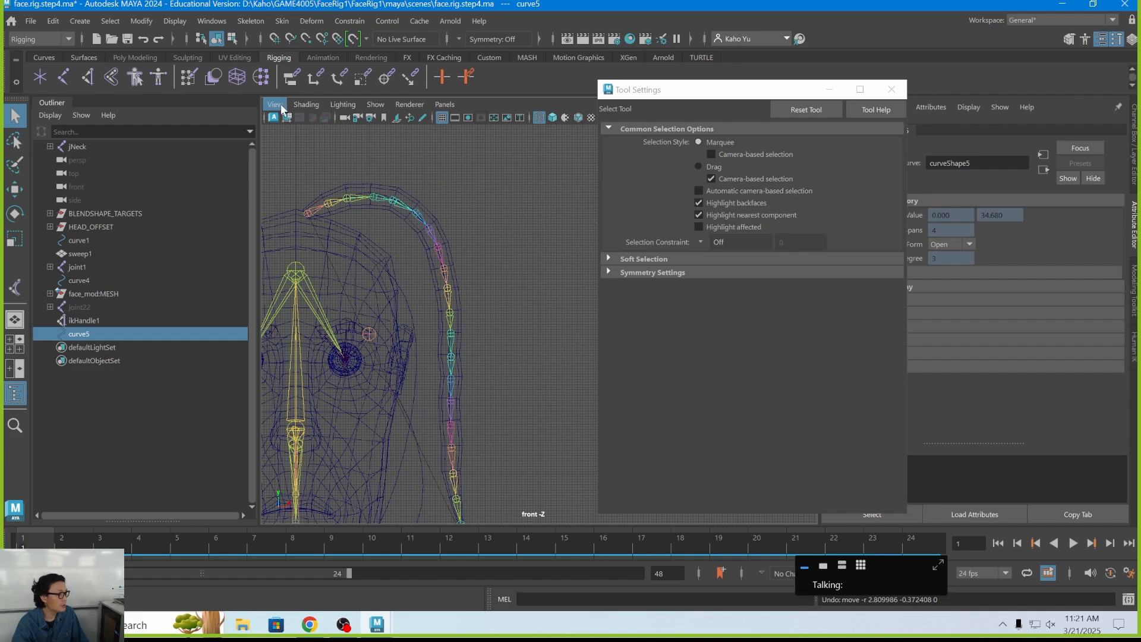
pyautogui.click(232, 39)
pyautogui.moveTo(393, 153); pyautogui.dragTo(465, 229)
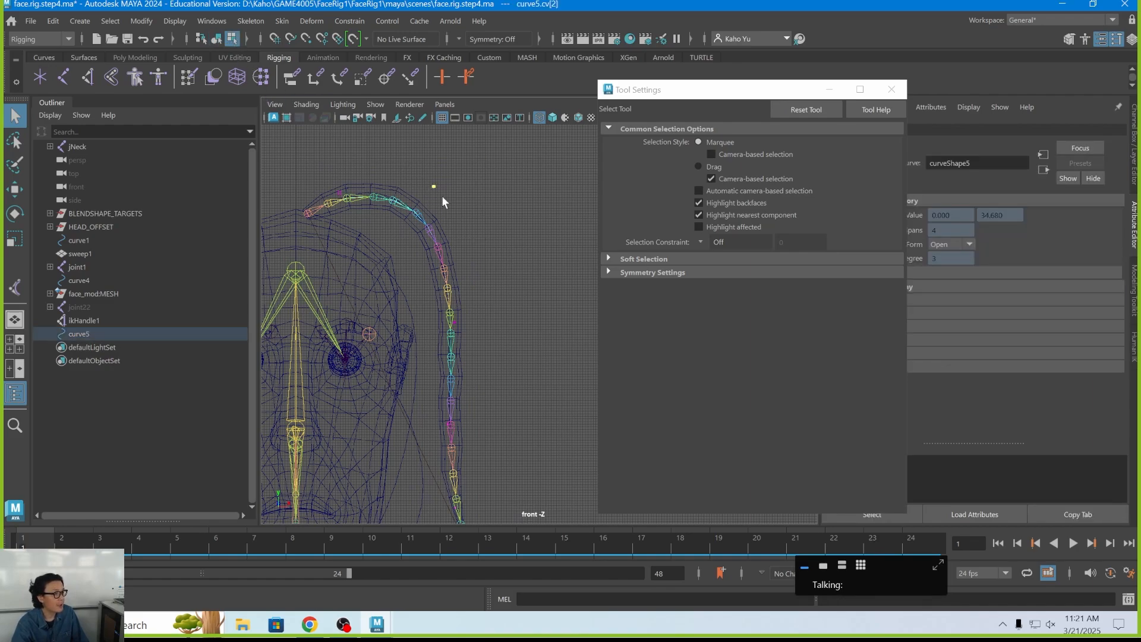
pyautogui.press('w')
pyautogui.moveTo(434, 186)
pyautogui.mouseDown()
pyautogui.moveTo(471, 198)
pyautogui.moveTo(438, 191)
pyautogui.mouseUp()
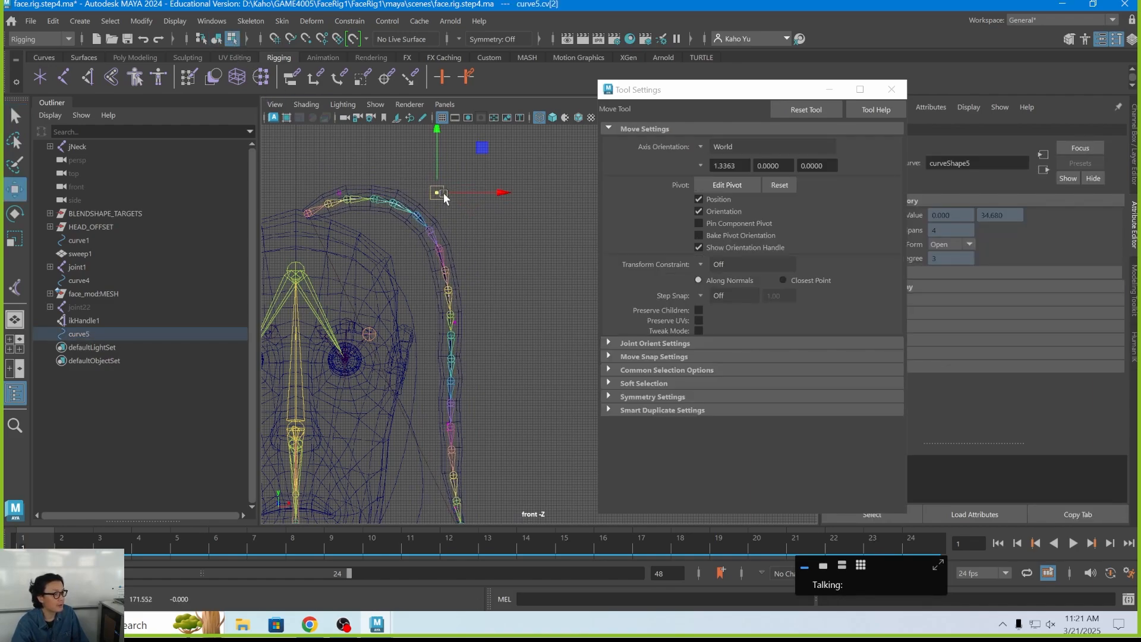
pyautogui.hotkey('ctrl', 'z')
pyautogui.press('F8')
pyautogui.press('q')
pyautogui.press('F8')
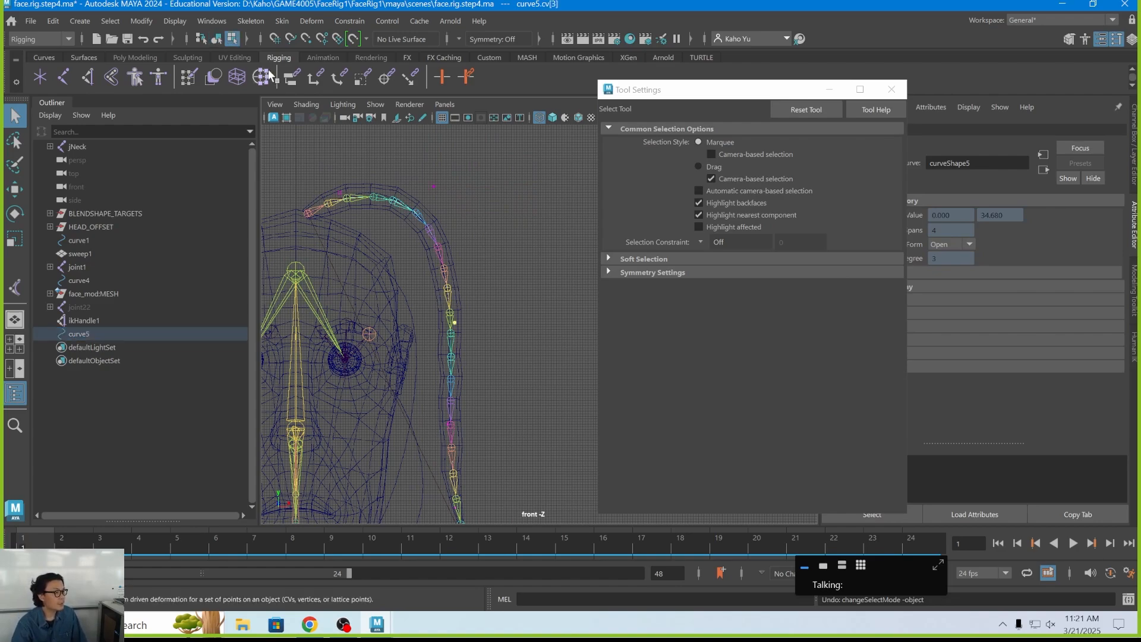
pyautogui.click(218, 39)
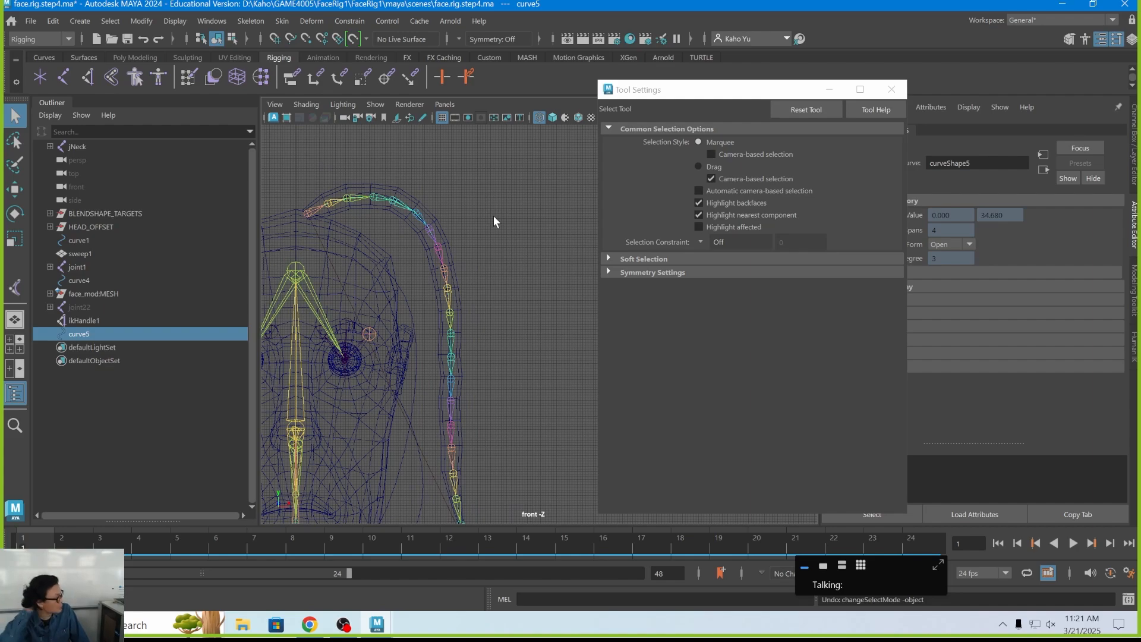
# Step: Draw a separate chain of five joints along the hair strand, from its root through the bend to its tip
pyautogui.press('f')
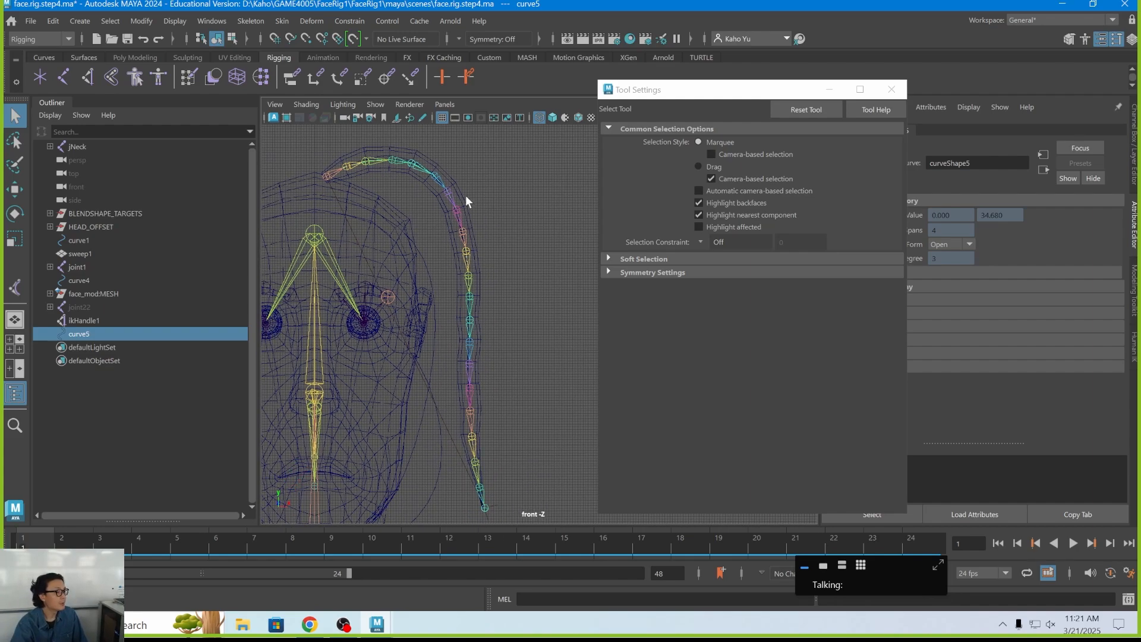
pyautogui.click(64, 78)
pyautogui.click(321, 185)
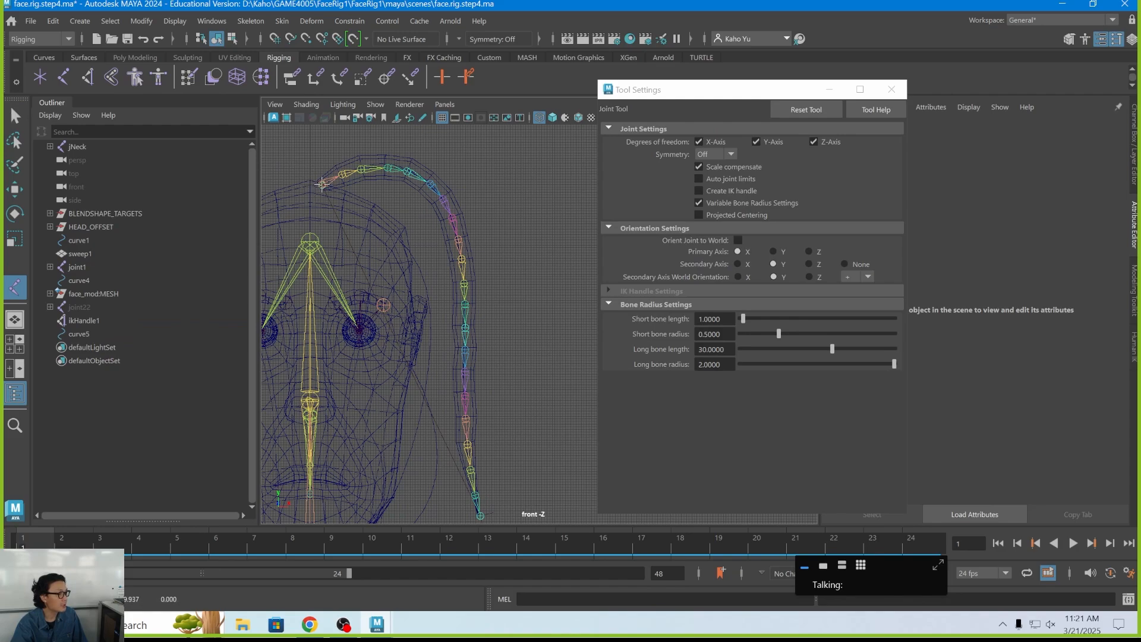
pyautogui.click(426, 183)
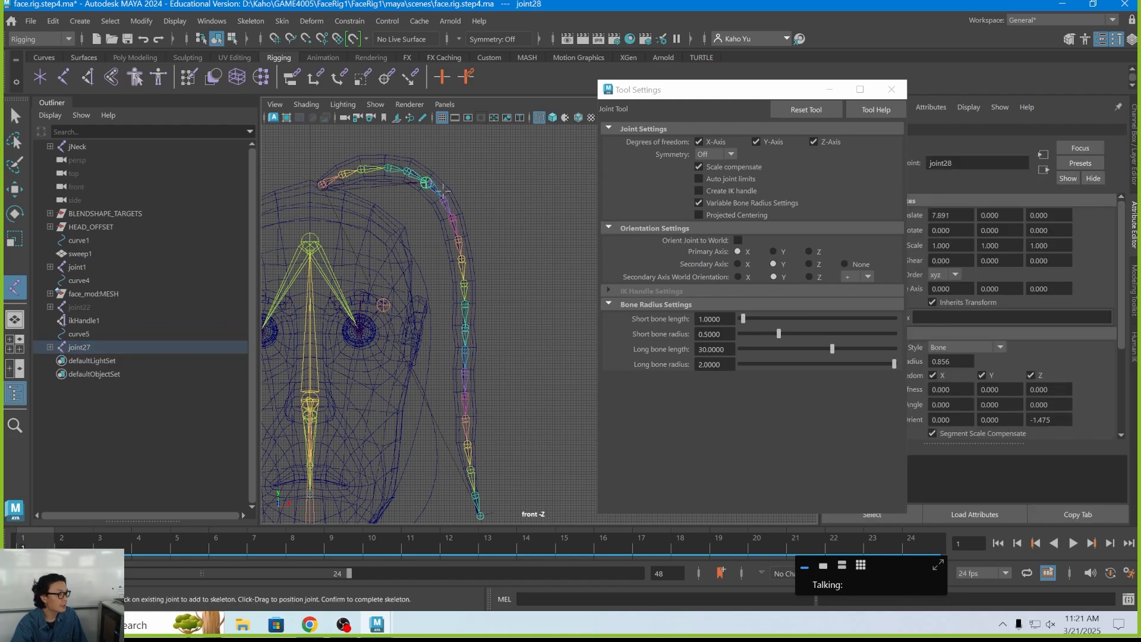
pyautogui.click(466, 295)
pyautogui.click(466, 398)
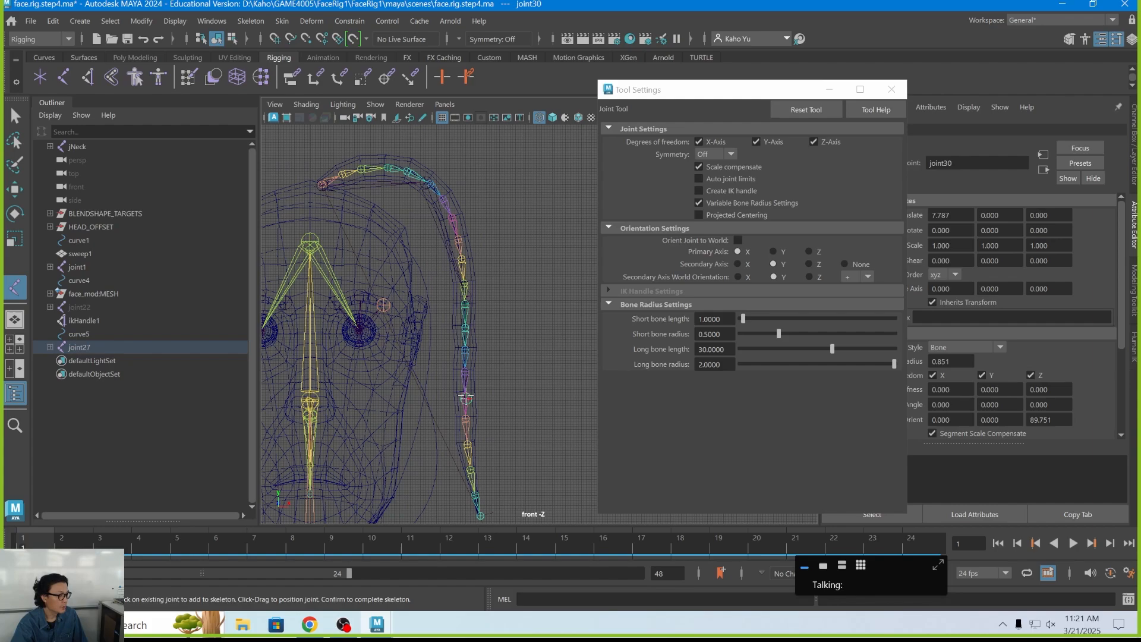
pyautogui.click(482, 516)
pyautogui.press('q')
pyautogui.keyDown('alt'); pyautogui.moveTo(494, 283); pyautogui.dragTo(457, 234, button='middle'); pyautogui.keyUp('alt')
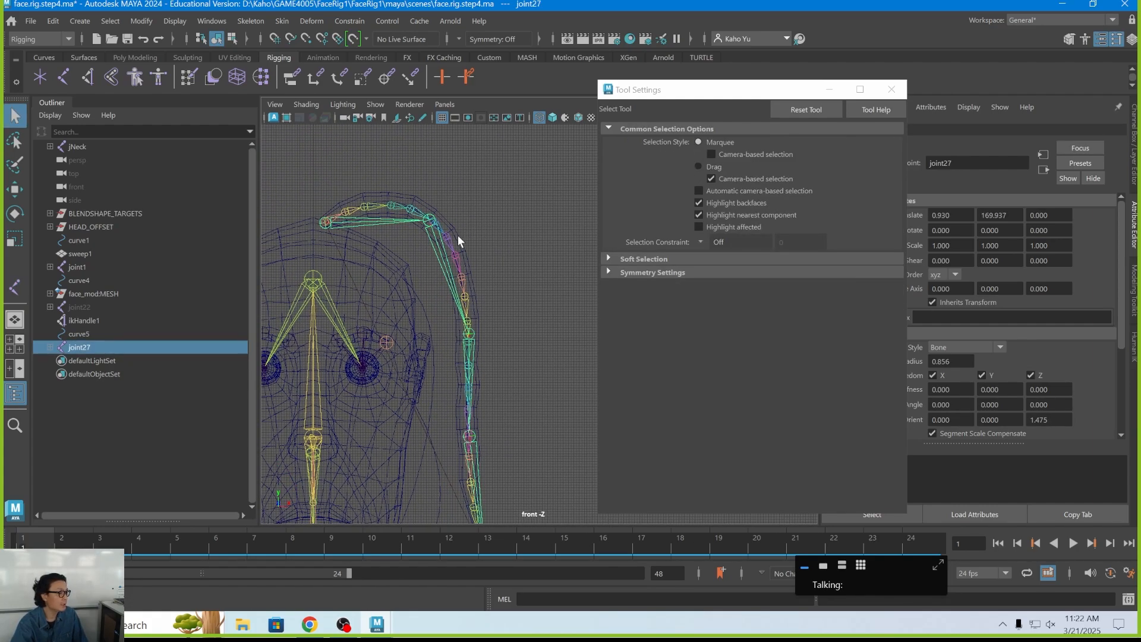
# Step: Bind curve5 to the five-joint control chain with Bind Skin, using Joint hierarchy, Closest distance, Classic linear and 5 max influences
pyautogui.keyDown('ctrl'); pyautogui.click(90, 334); pyautogui.keyUp('ctrl')
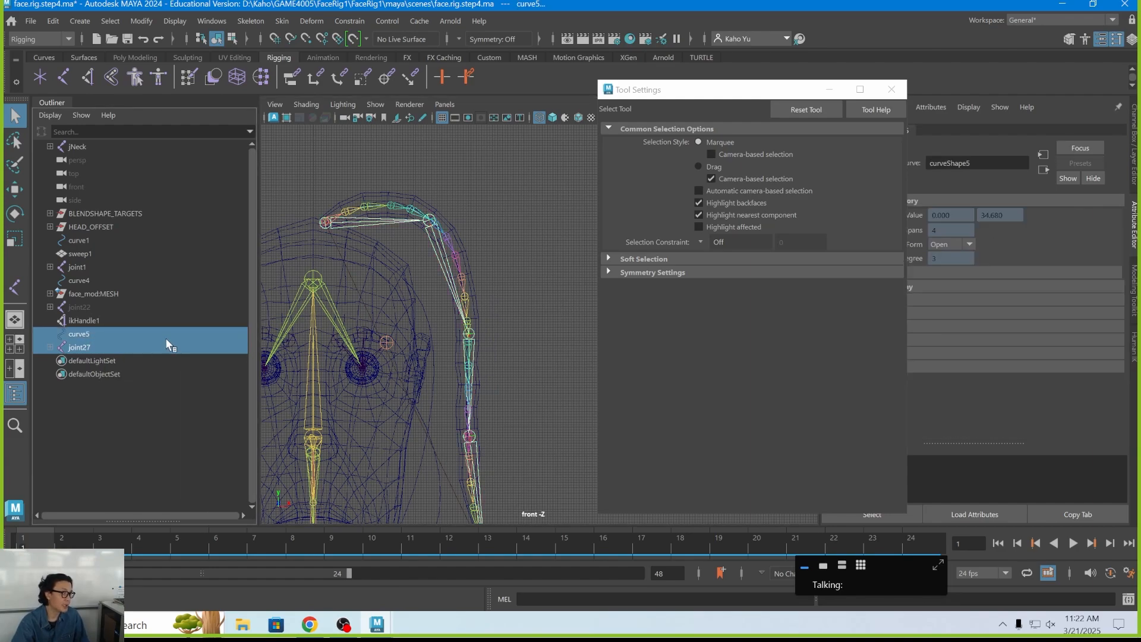
pyautogui.click(282, 23)
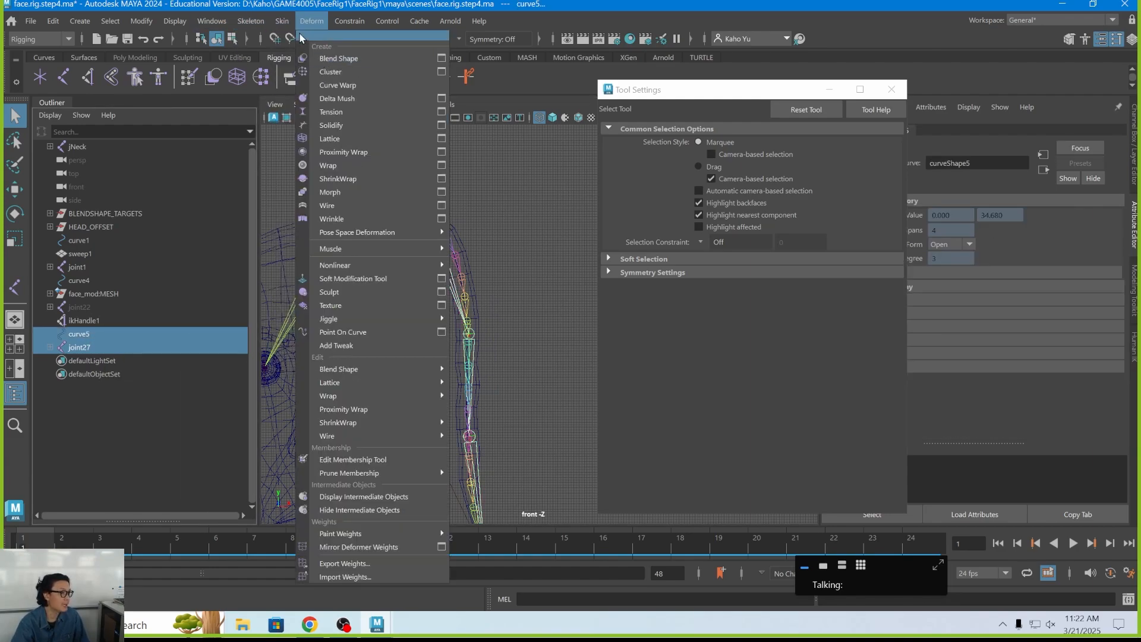
pyautogui.click(435, 57)
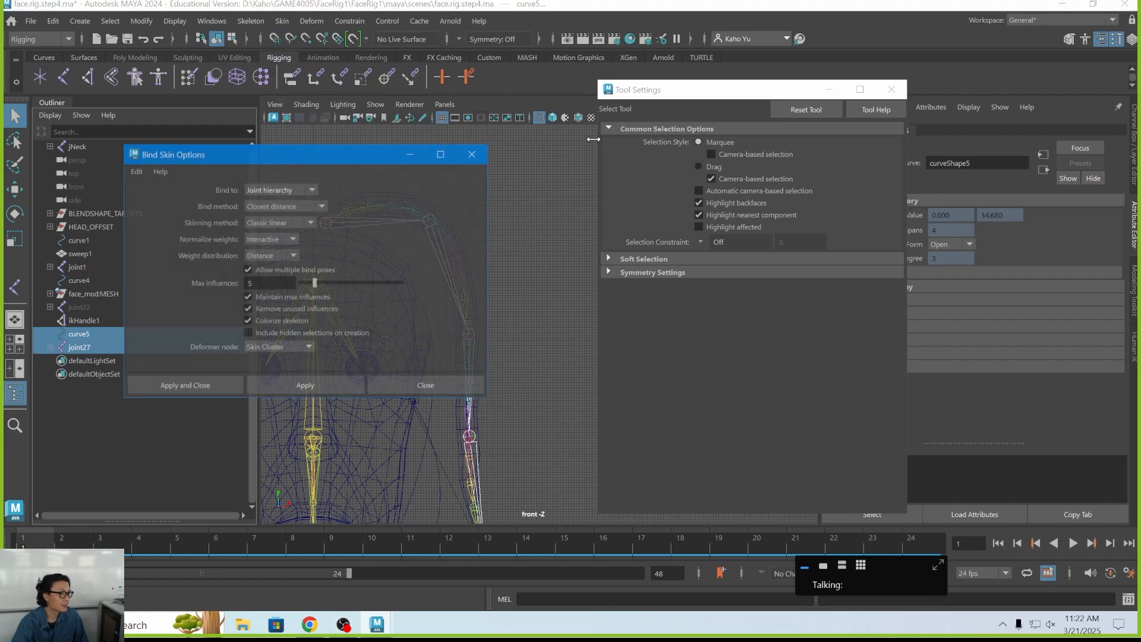
pyautogui.moveTo(314, 167); pyautogui.dragTo(741, 189)
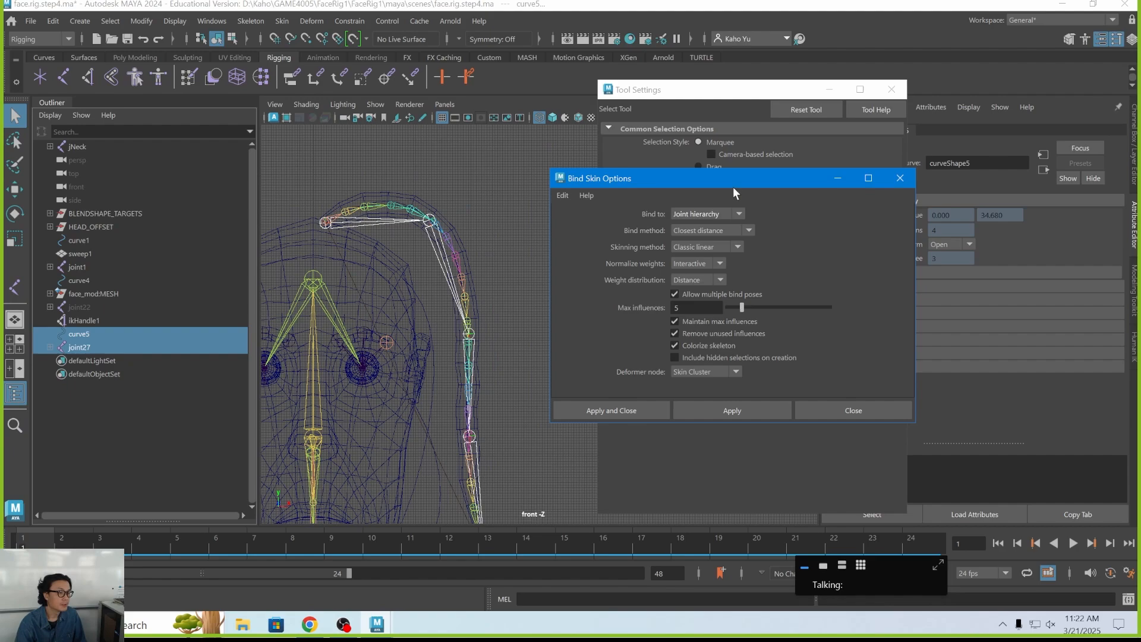
pyautogui.moveTo(733, 186); pyautogui.dragTo(688, 192)
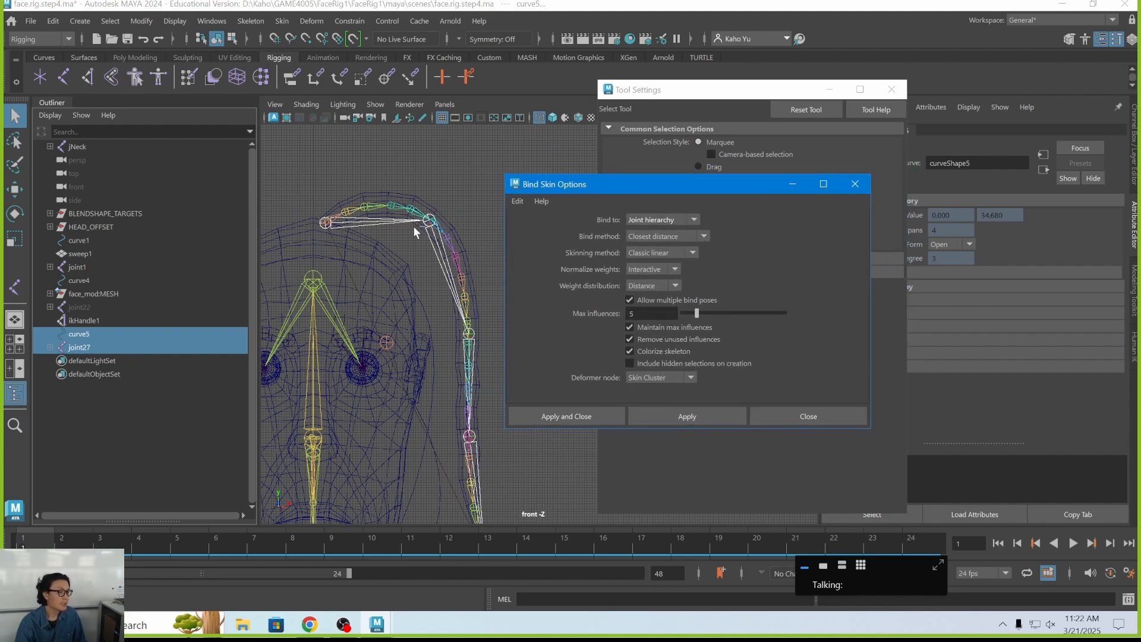
pyautogui.click(693, 421)
pyautogui.click(688, 419)
pyautogui.click(796, 411)
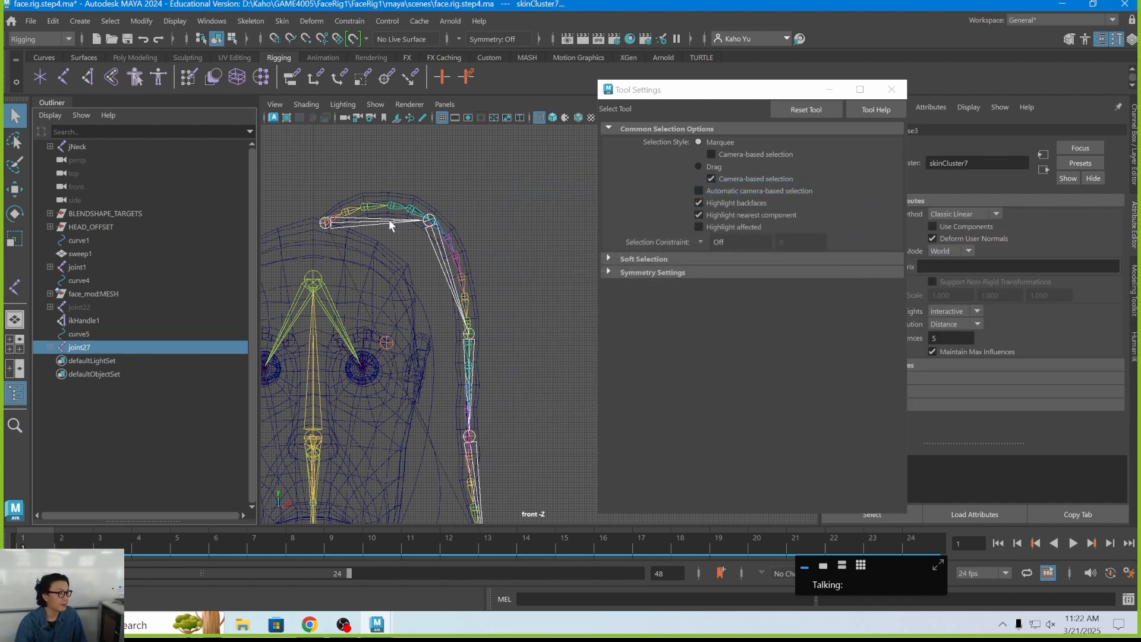
# Step: Test the control chain by rotating its second joint about 69° and its third joint about 76° around Z
pyautogui.click(445, 263)
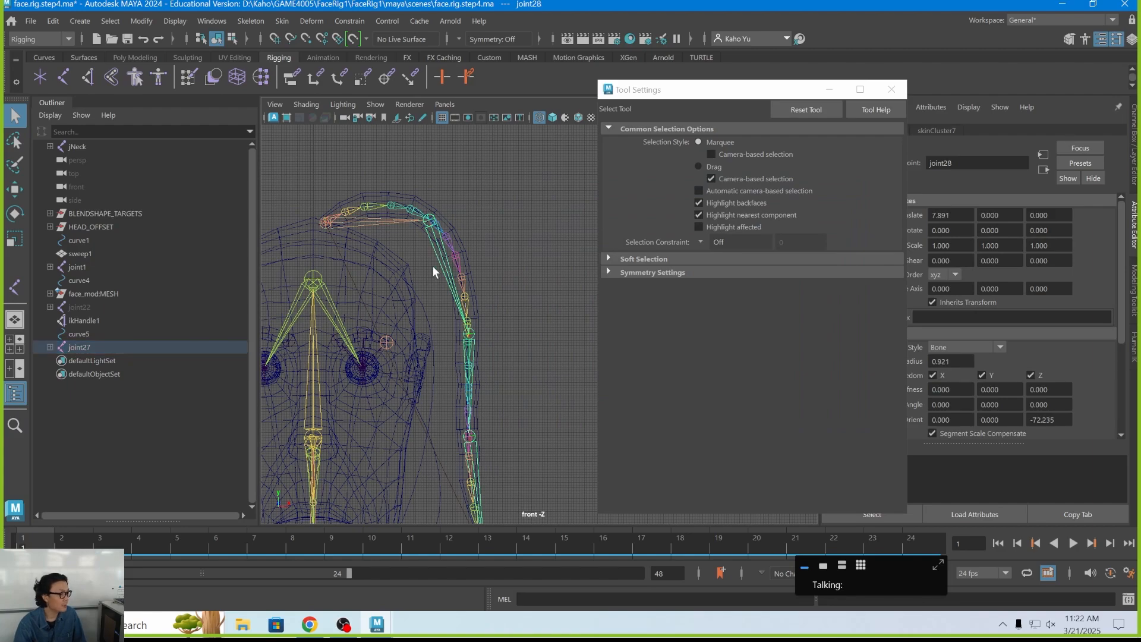
pyautogui.press('e')
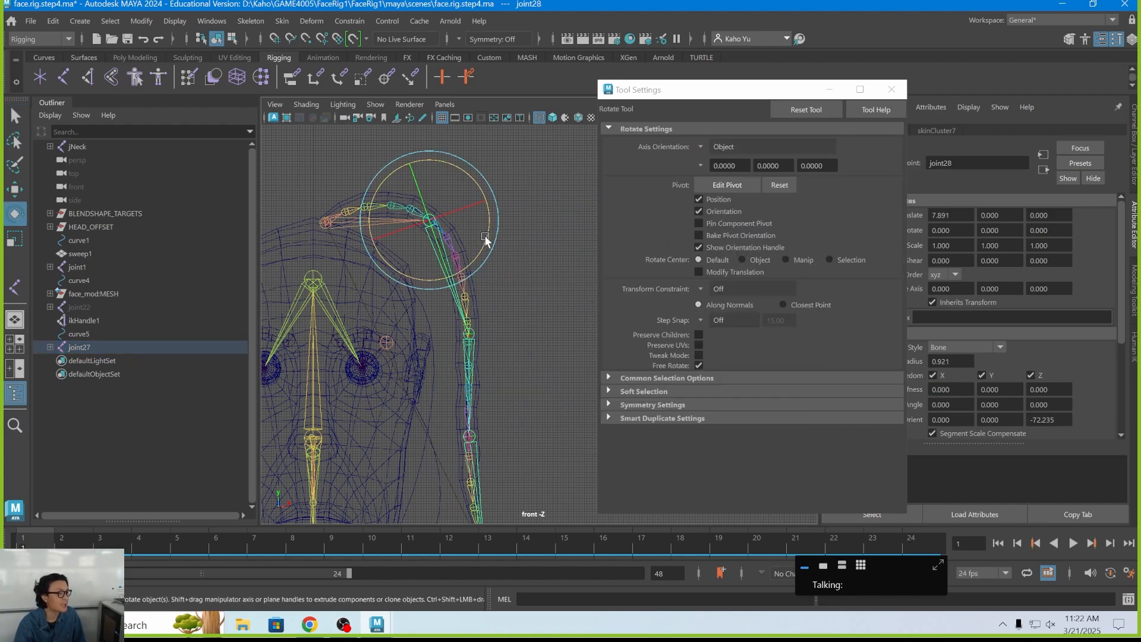
pyautogui.moveTo(485, 240); pyautogui.dragTo(487, 140)
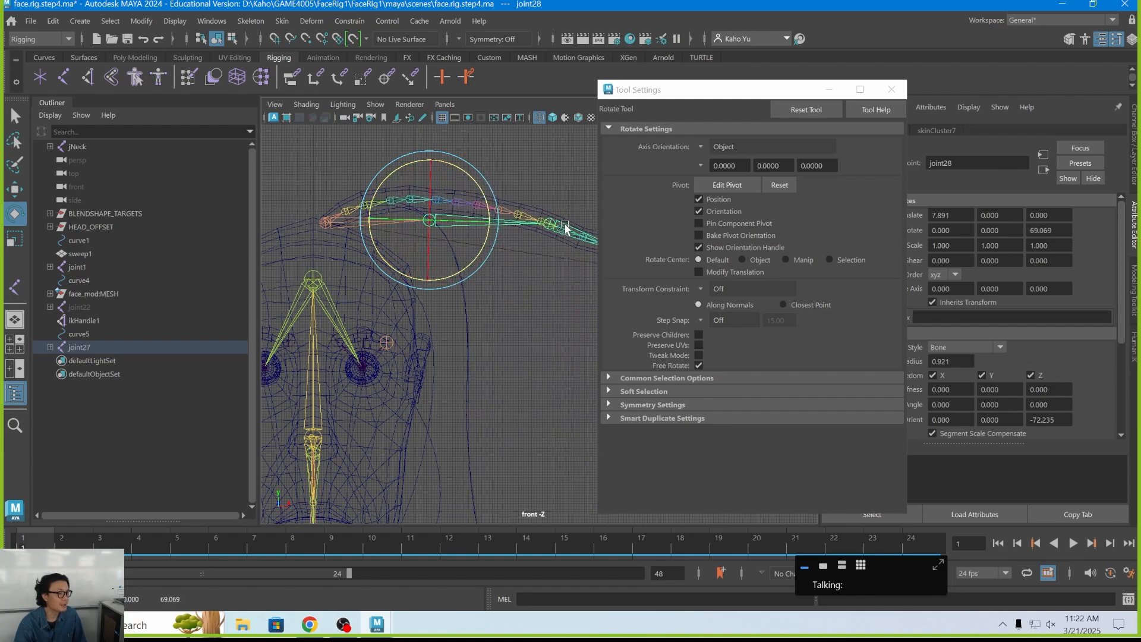
pyautogui.click(565, 224)
pyautogui.moveTo(584, 184); pyautogui.dragTo(507, 160)
pyautogui.keyDown('alt'); pyautogui.moveTo(544, 224); pyautogui.dragTo(366, 304, button='middle'); pyautogui.keyUp('alt')
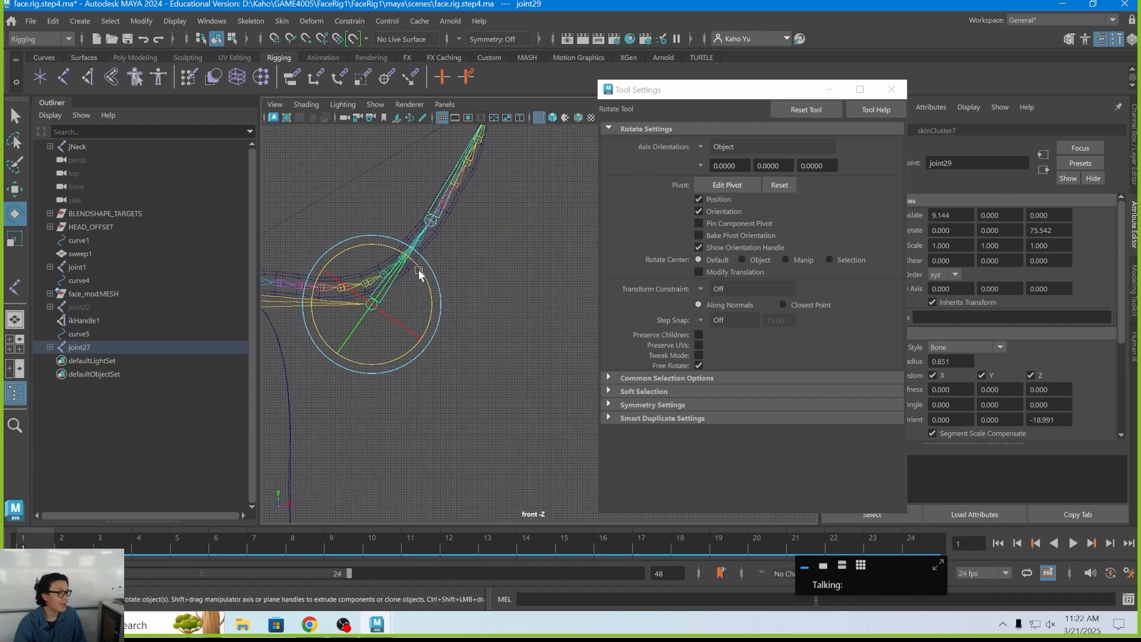
pyautogui.moveTo(419, 270); pyautogui.dragTo(418, 269)
# Step: Rotate the control chain's fourth joint about 70° around Z to curl the strand's end back
pyautogui.keyDown('alt'); pyautogui.moveTo(430, 220); pyautogui.dragTo(444, 255, button='middle'); pyautogui.keyUp('alt')
pyautogui.click(436, 260)
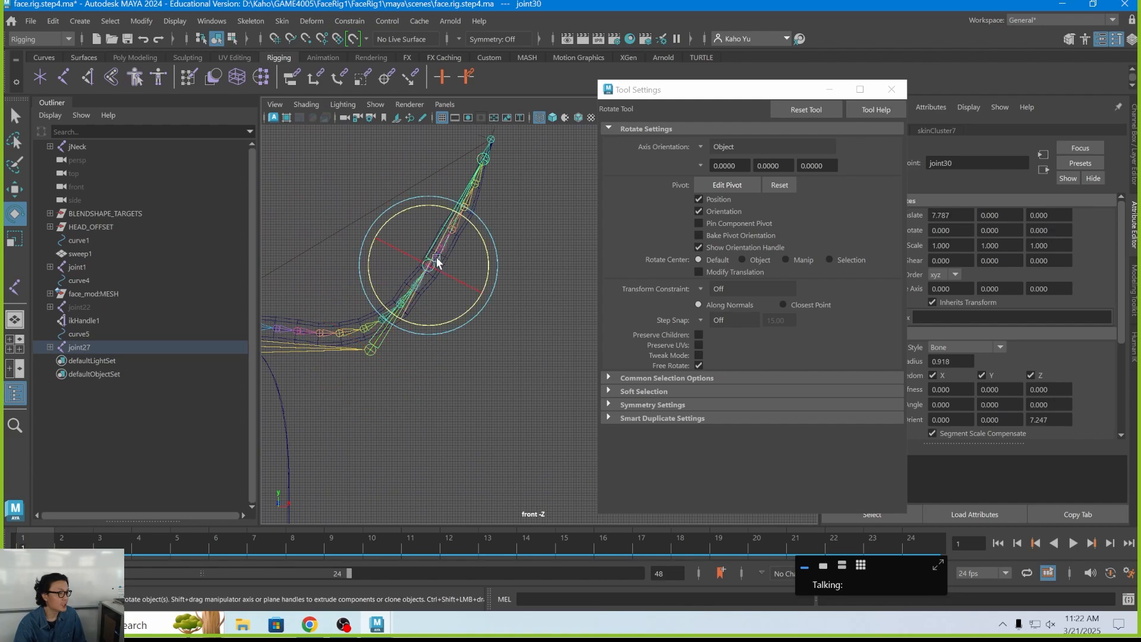
pyautogui.moveTo(481, 255); pyautogui.dragTo(444, 202)
pyautogui.keyDown('alt'); pyautogui.moveTo(444, 202); pyautogui.dragTo(505, 242, button='middle'); pyautogui.keyUp('alt')
pyautogui.scroll(-3, 507, 252)
pyautogui.keyDown('alt'); pyautogui.moveTo(508, 262); pyautogui.dragTo(501, 273); pyautogui.keyUp('alt')
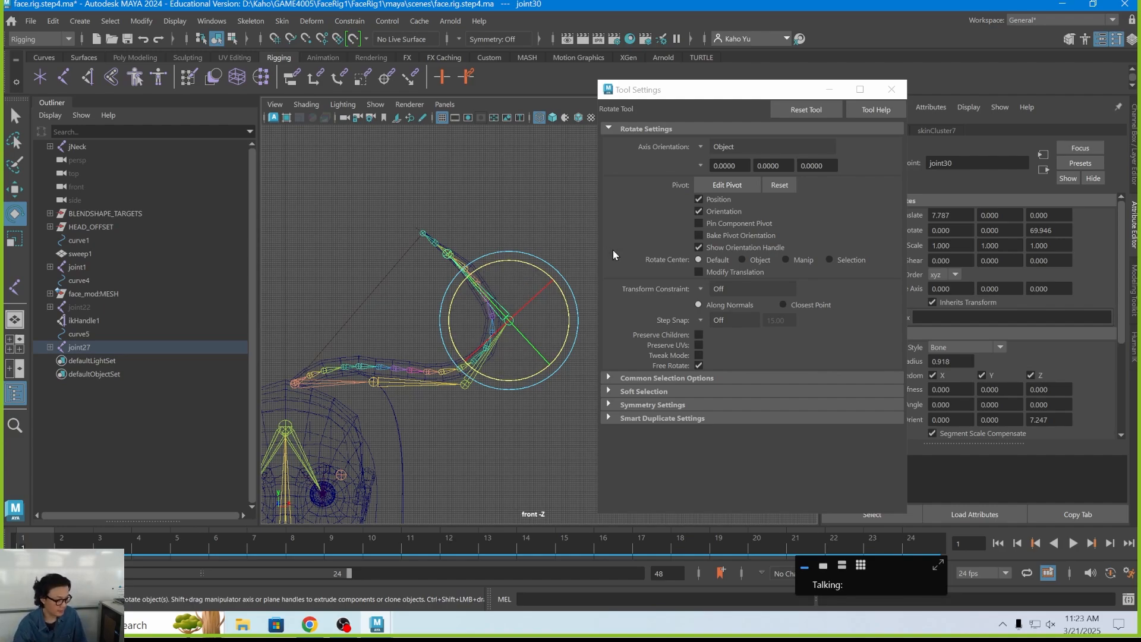
# Step: Switch to shaded display and undo the test rotations of the control chain's joints
pyautogui.press('5')
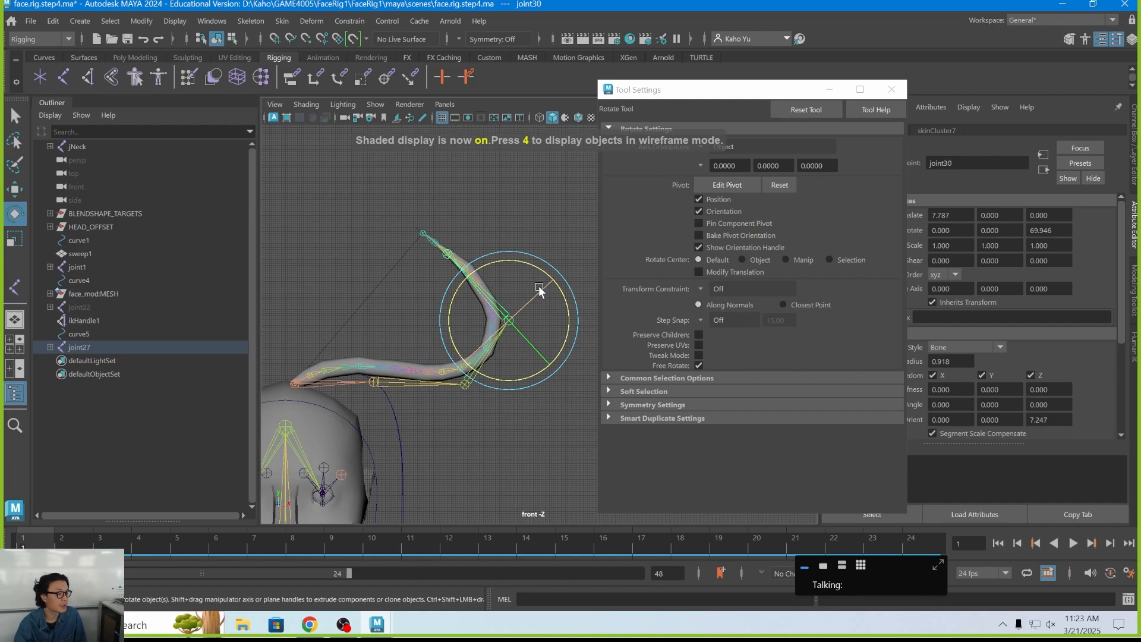
pyautogui.hotkey('ctrl', 'z')
pyautogui.hotkey('ctrl', 'z')
pyautogui.hotkey('ctrl', 'z')
pyautogui.hotkey('ctrl', 'z')
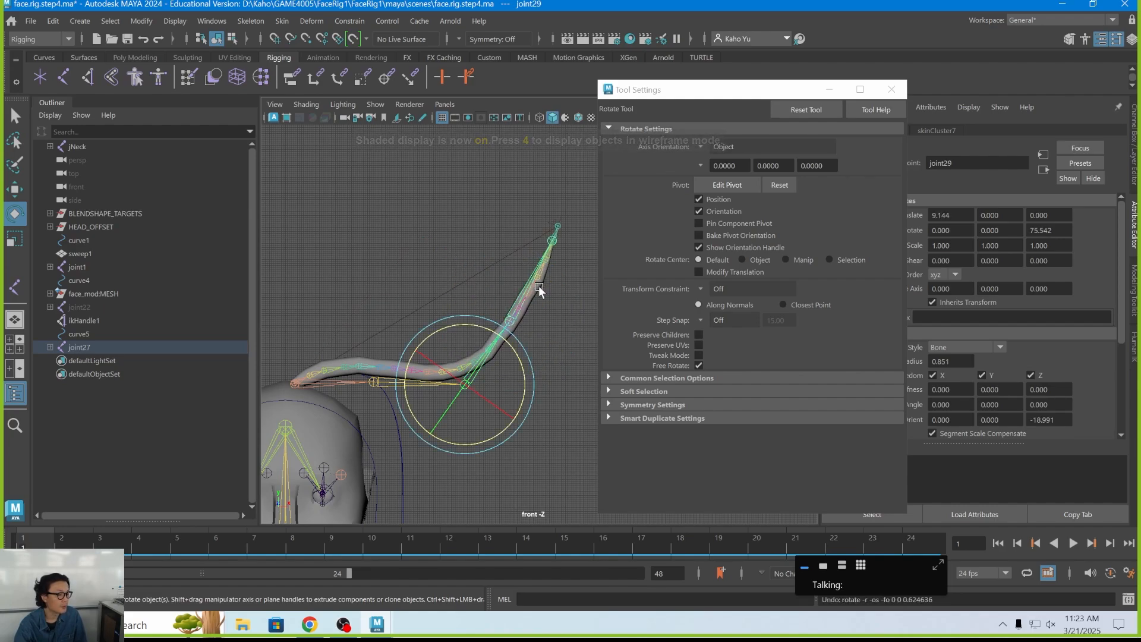
pyautogui.hotkey('ctrl', 'z')
pyautogui.hotkey('ctrl', 'z')
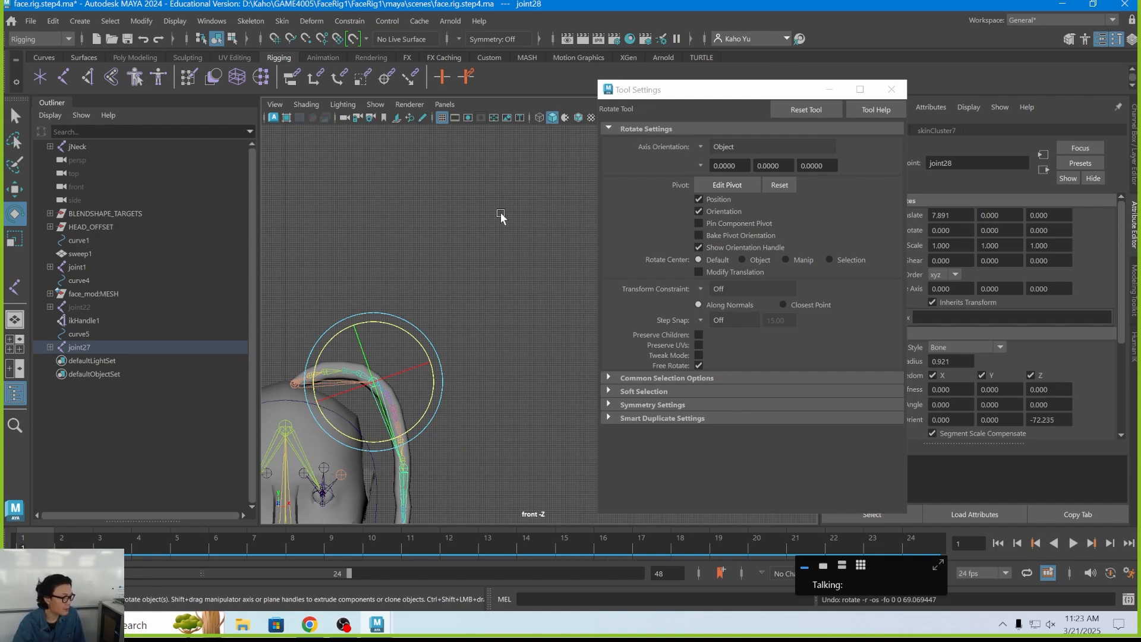
# Step: Delete the five-joint control chain by removing its root, joint27
pyautogui.press('q')
pyautogui.click(437, 237)
pyautogui.click(335, 383)
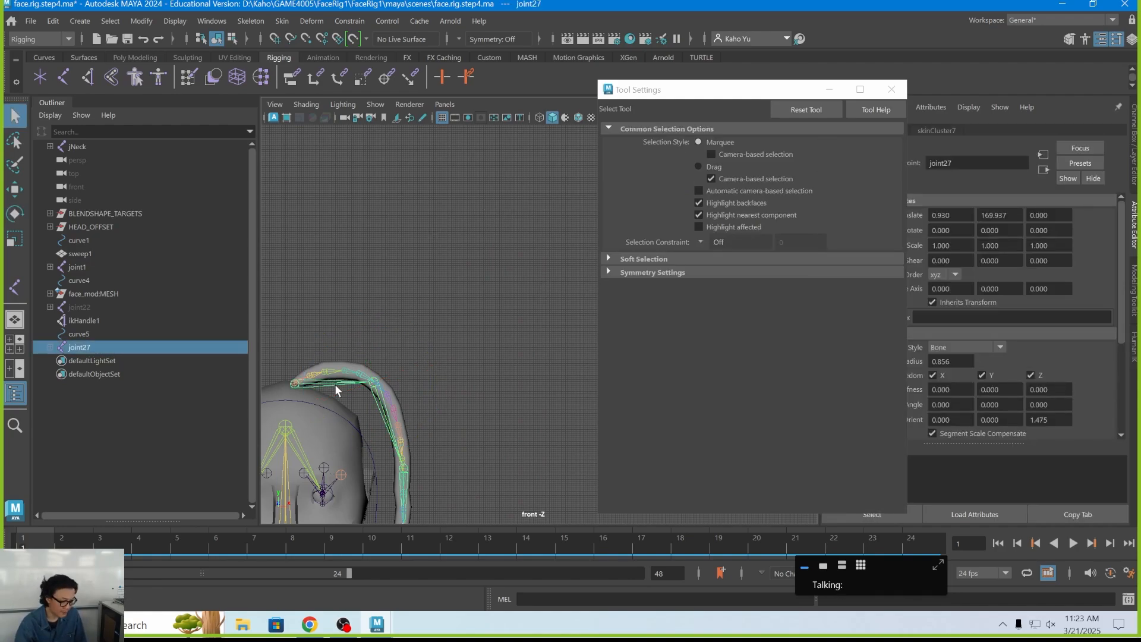
pyautogui.press('Delete')
# Step: Select curve5's control vertex cv[2] in component mode and move the Tool Settings window clear of the strand
pyautogui.keyDown('alt'); pyautogui.moveTo(376, 278); pyautogui.dragTo(421, 187, button='middle'); pyautogui.keyUp('alt')
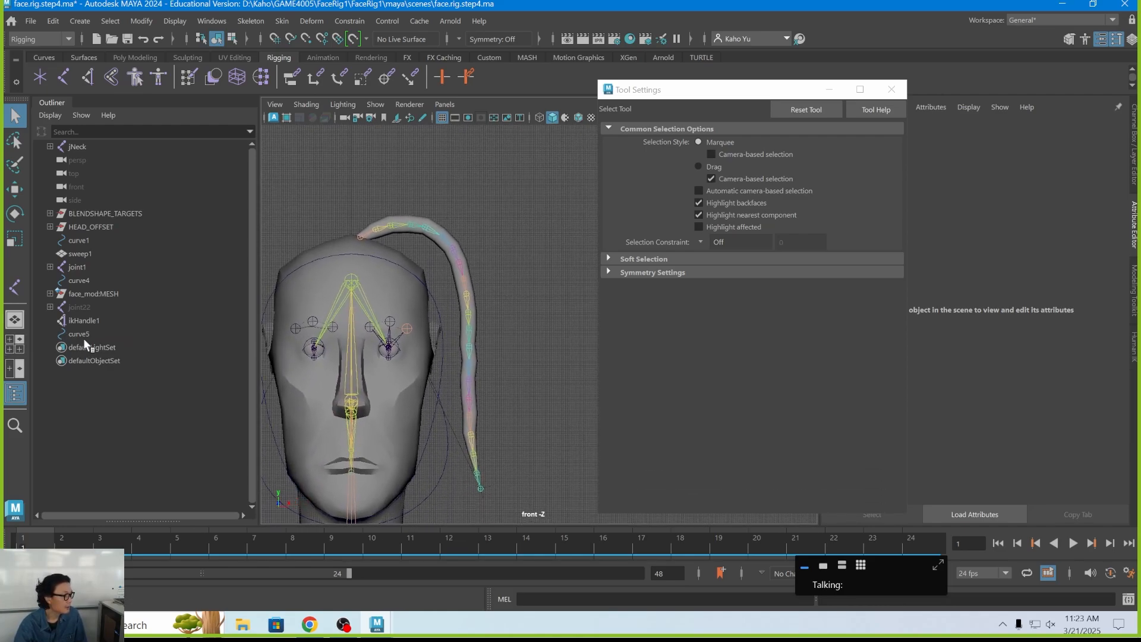
pyautogui.click(84, 335)
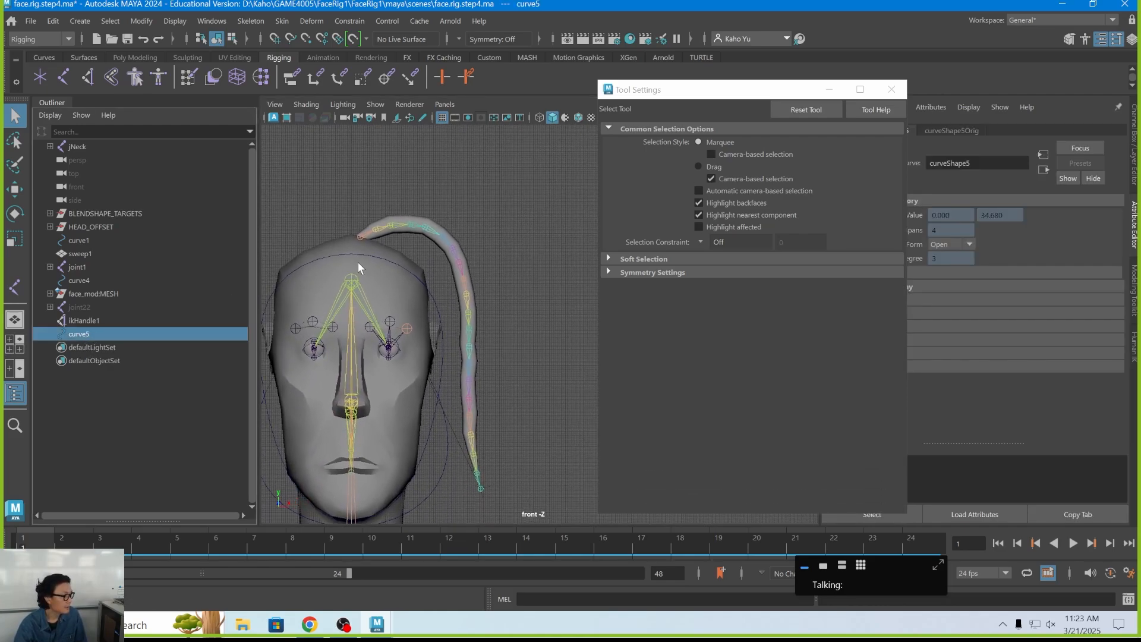
pyautogui.moveTo(447, 229)
pyautogui.keyDown('alt'); pyautogui.mouseDown(button='middle')
pyautogui.moveTo(423, 263)
pyautogui.moveTo(447, 249)
pyautogui.mouseUp(button='middle'); pyautogui.keyUp('alt')
pyautogui.press('5')
pyautogui.click(231, 39)
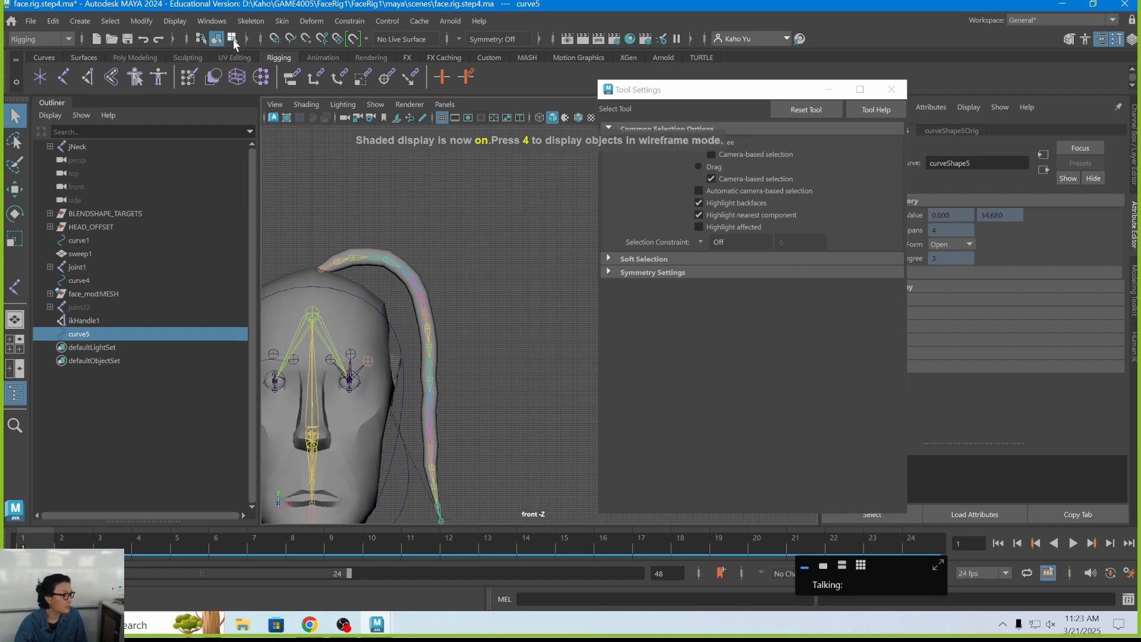
pyautogui.moveTo(395, 226); pyautogui.dragTo(453, 271)
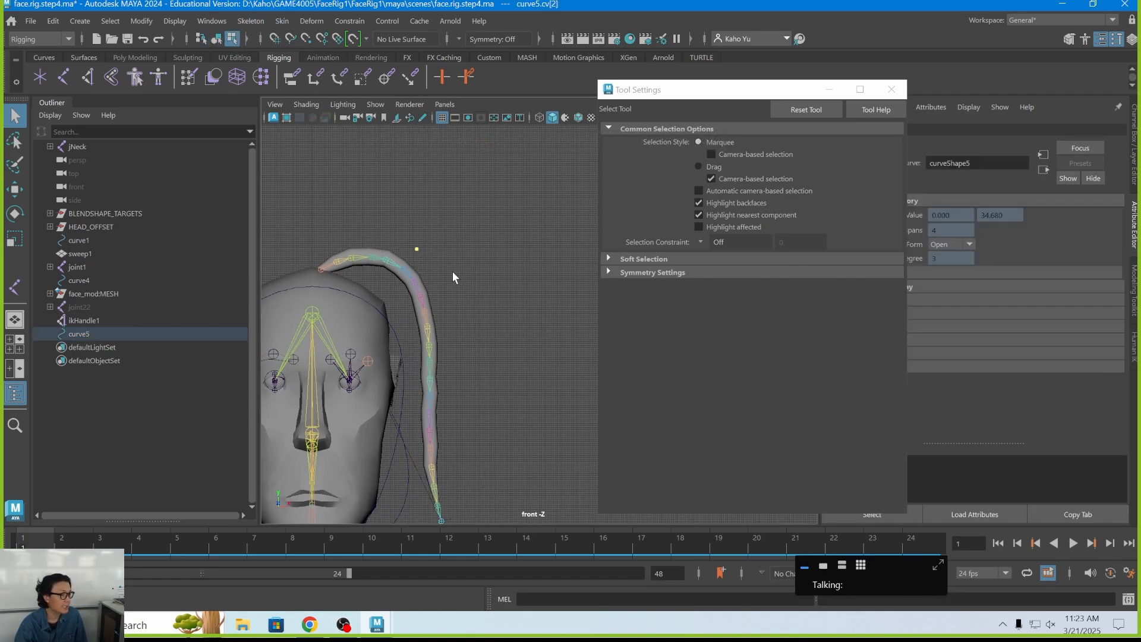
pyautogui.moveTo(705, 95); pyautogui.dragTo(781, 128)
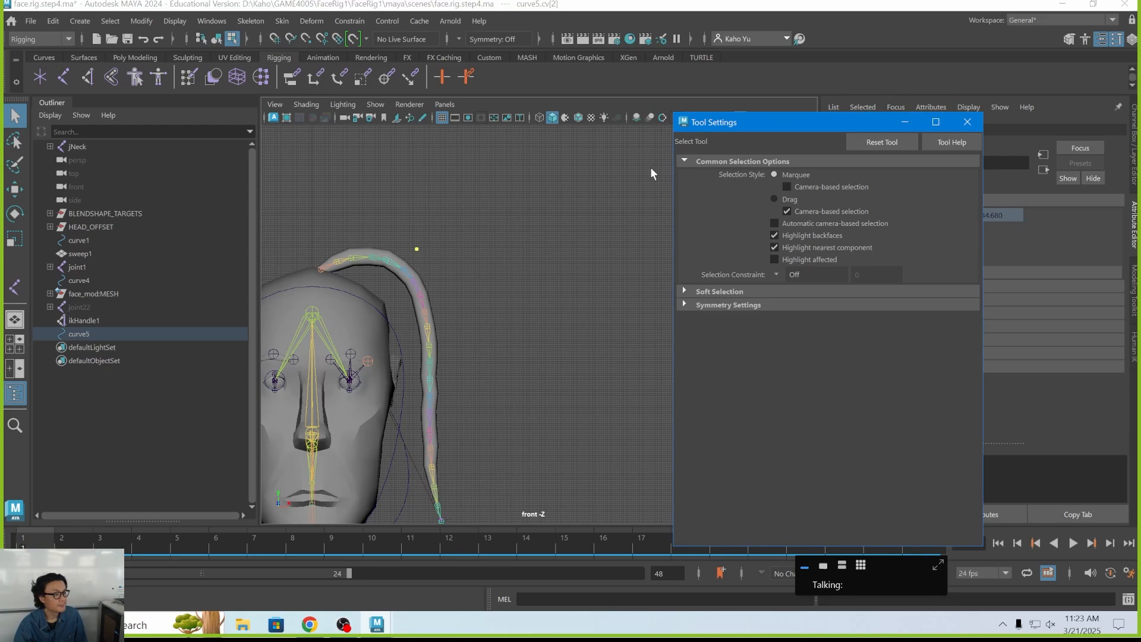
pyautogui.keyDown('alt'); pyautogui.moveTo(368, 279); pyautogui.dragTo(394, 276, button='middle'); pyautogui.keyUp('alt')
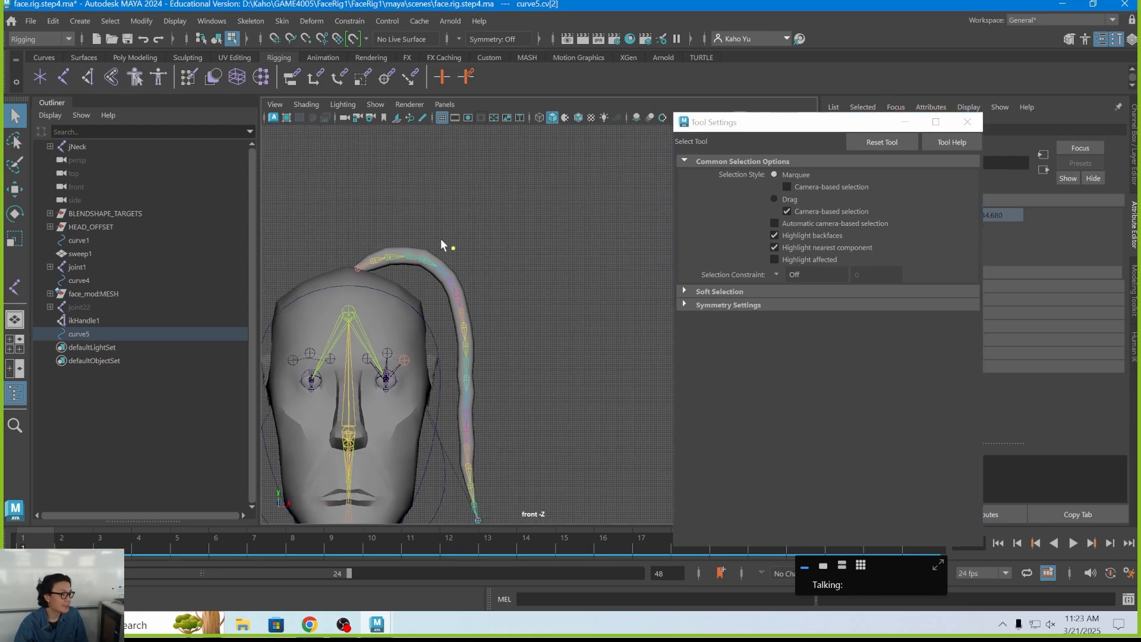
# Step: Isolate curve5 in the front view and display its control vertices
pyautogui.click(110, 333)
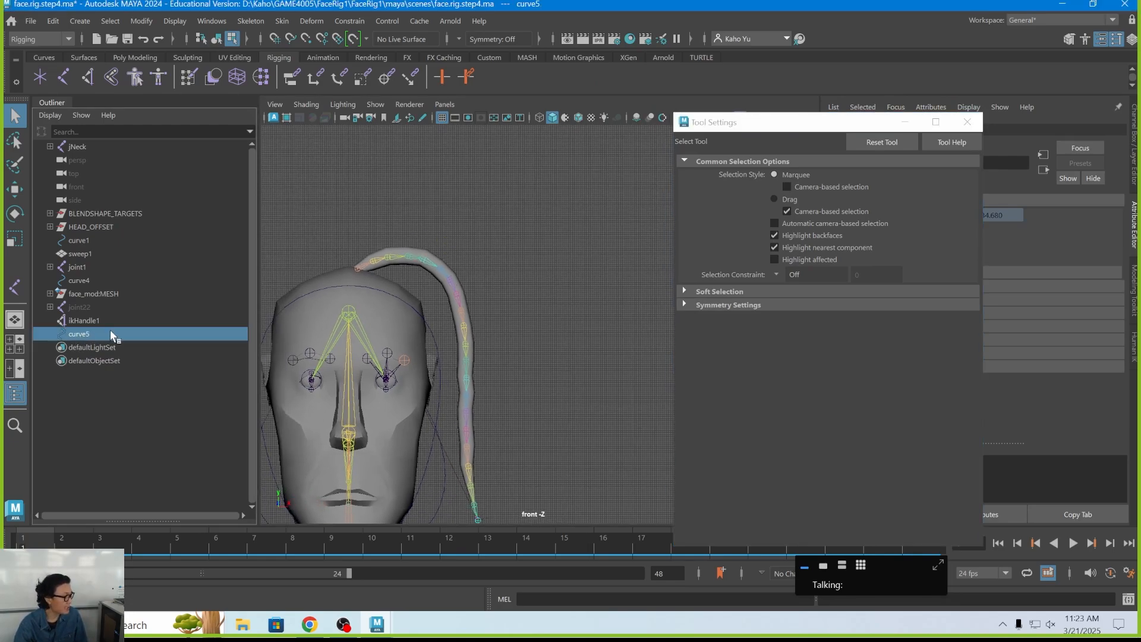
pyautogui.hotkey('ctrl', '1')
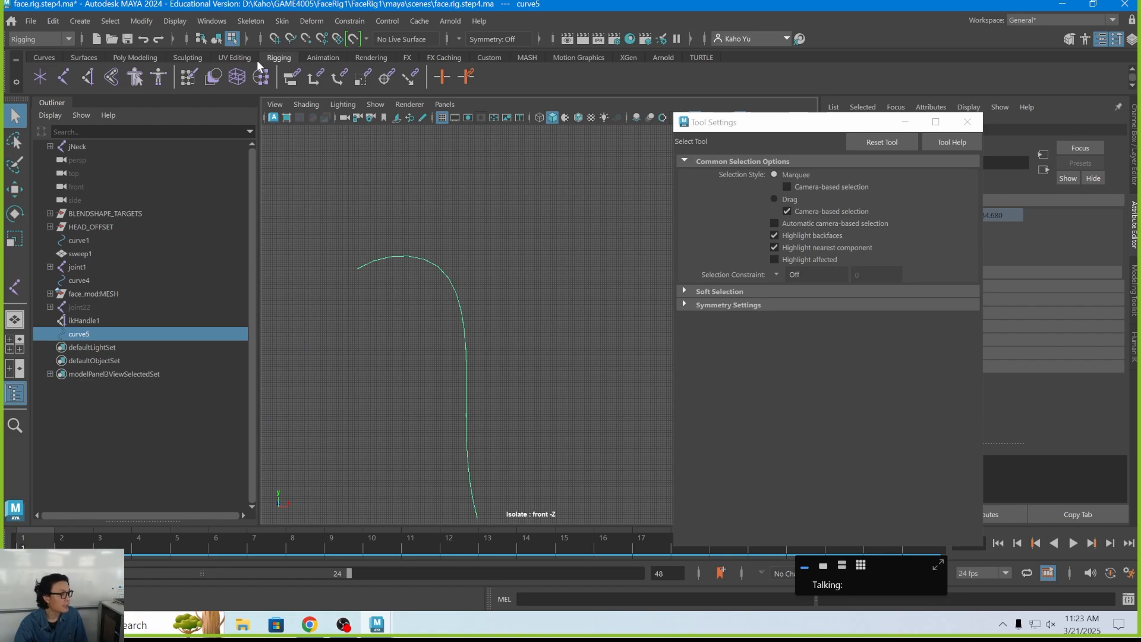
pyautogui.click(232, 39)
pyautogui.keyDown('alt'); pyautogui.moveTo(447, 198); pyautogui.dragTo(426, 166, button='middle'); pyautogui.keyUp('alt')
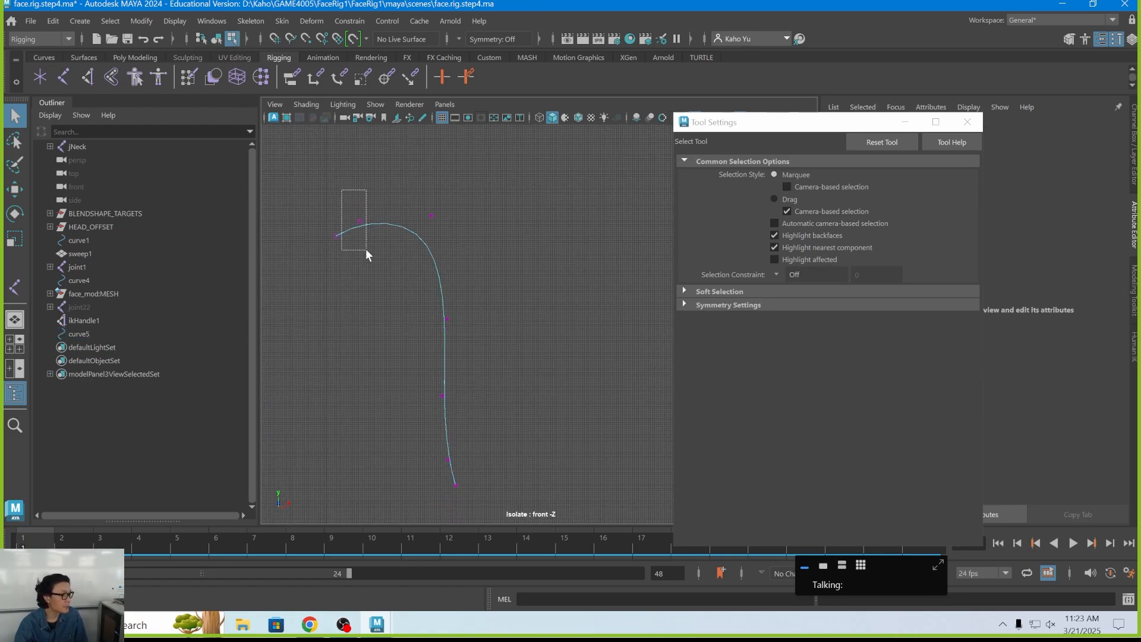
# Step: Create a cluster from curve5's first two control vertices, cv[0:1], at the strand's root
pyautogui.moveTo(366, 250); pyautogui.dragTo(366, 250)
pyautogui.moveTo(403, 189); pyautogui.dragTo(439, 229)
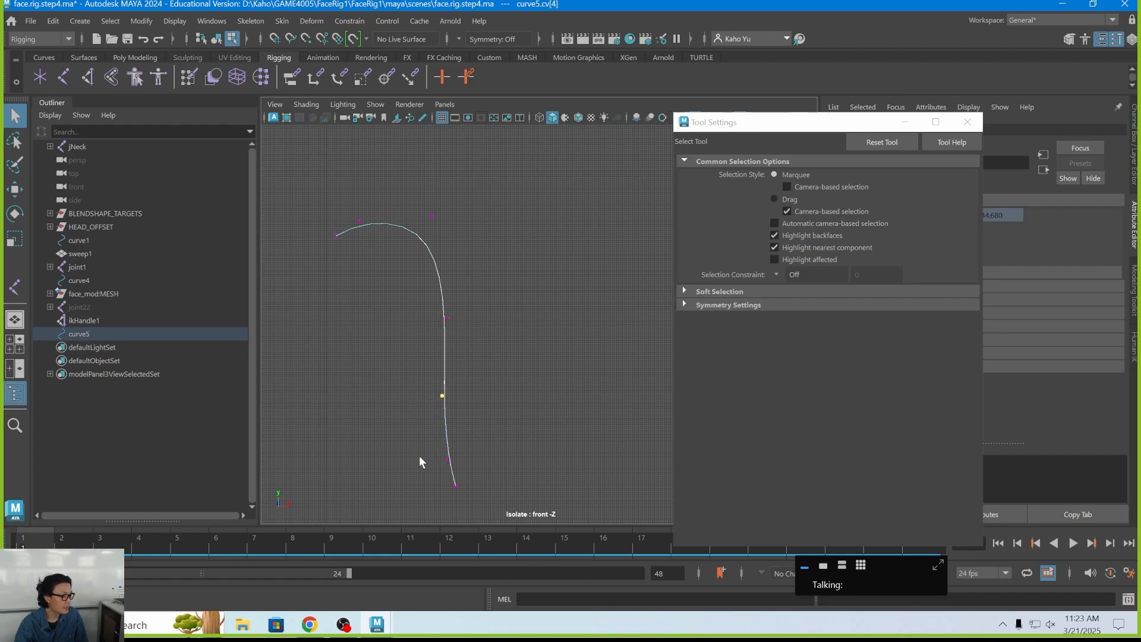
pyautogui.keyDown('alt'); pyautogui.moveTo(399, 291); pyautogui.dragTo(407, 302, button='middle'); pyautogui.keyUp('alt')
pyautogui.click(327, 203)
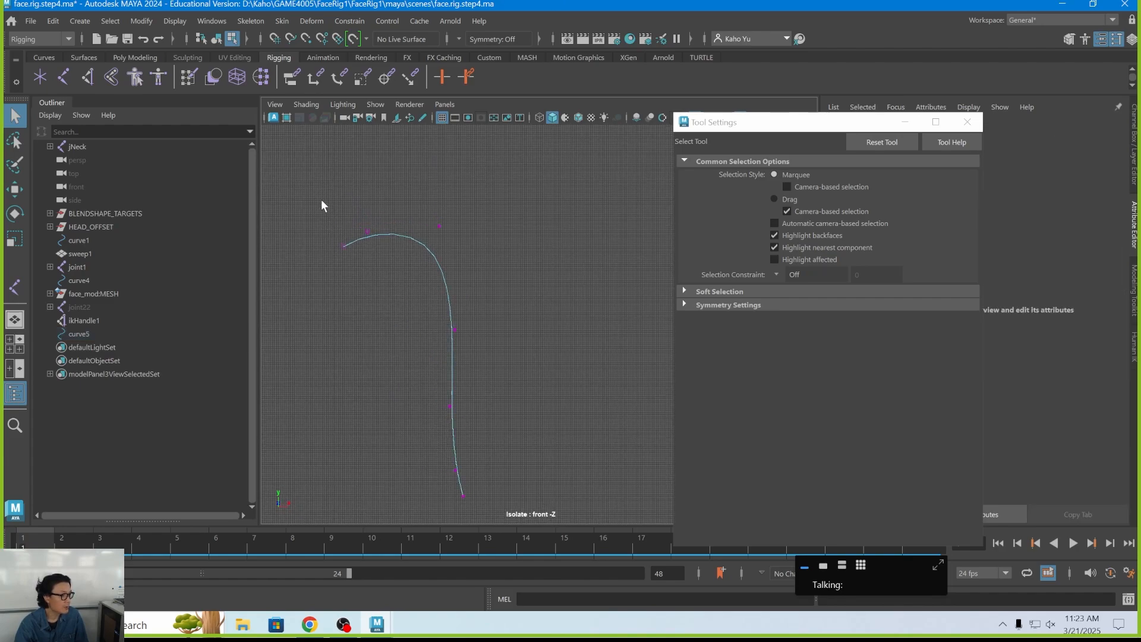
pyautogui.moveTo(292, 154); pyautogui.dragTo(421, 310)
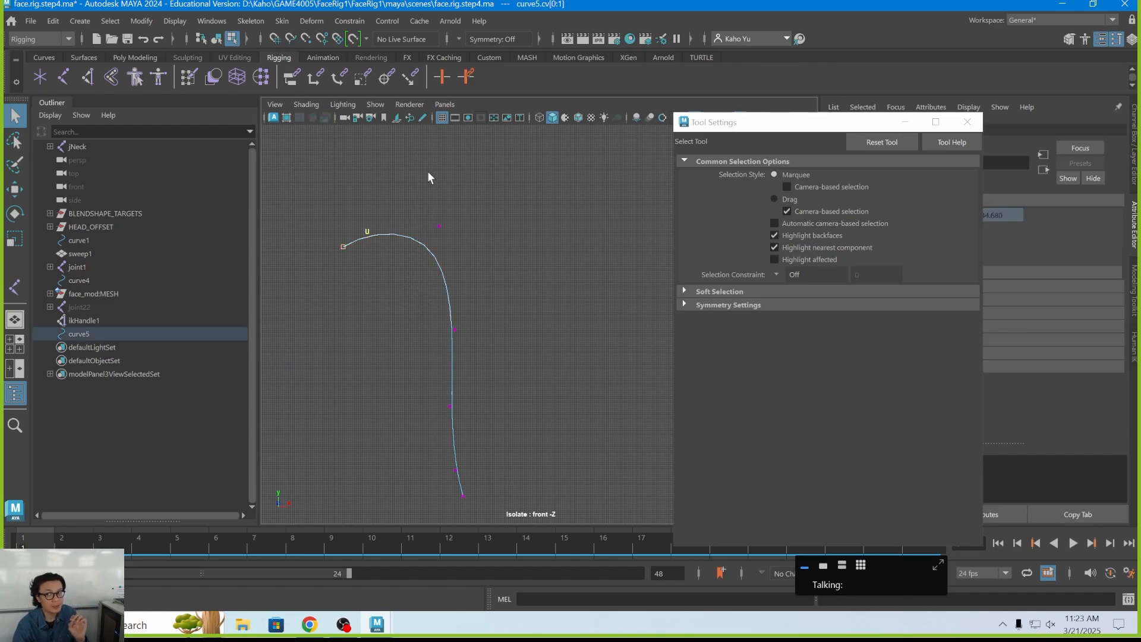
pyautogui.click(336, 22)
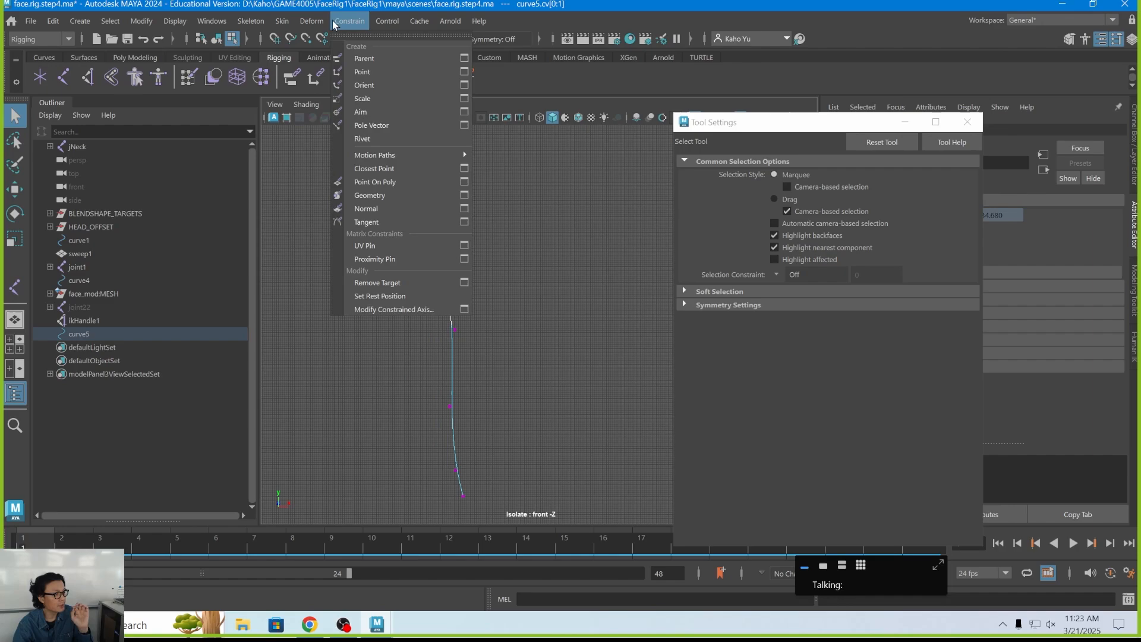
pyautogui.moveTo(311, 22)
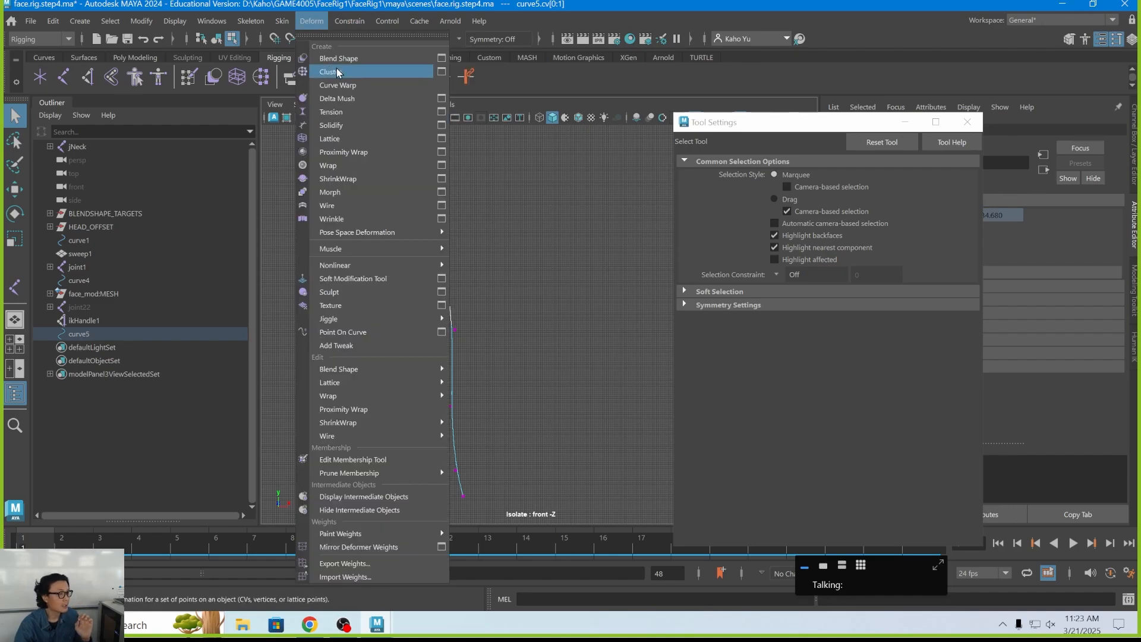
pyautogui.click(400, 72)
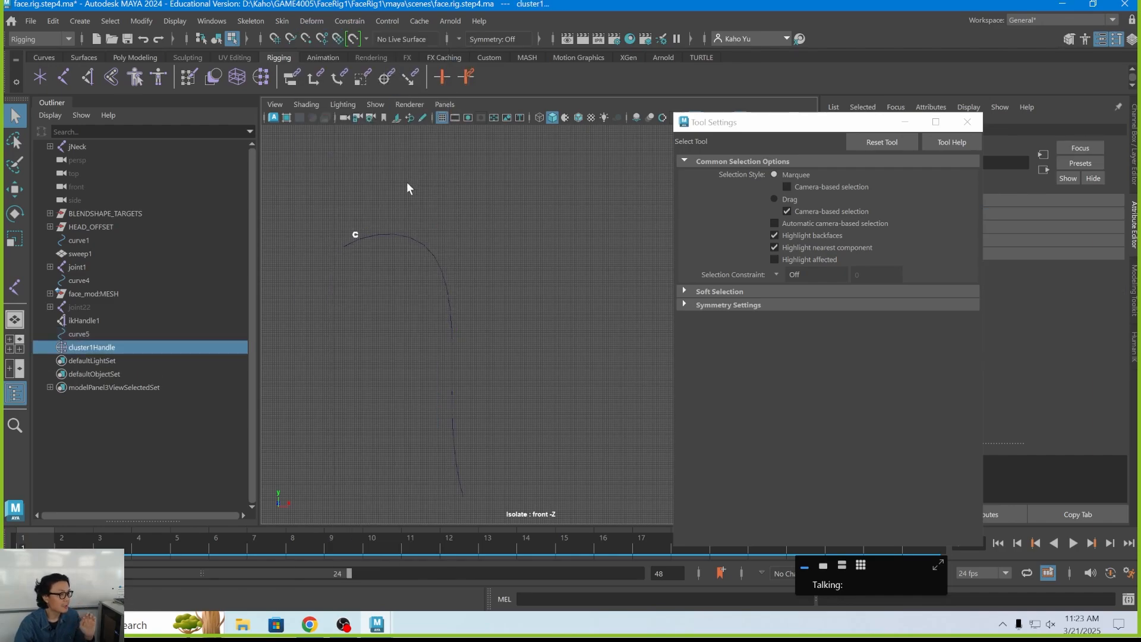
# Step: Try moving the root cluster's handle in the front view, and undo the move
pyautogui.click(95, 333)
pyautogui.click(96, 348)
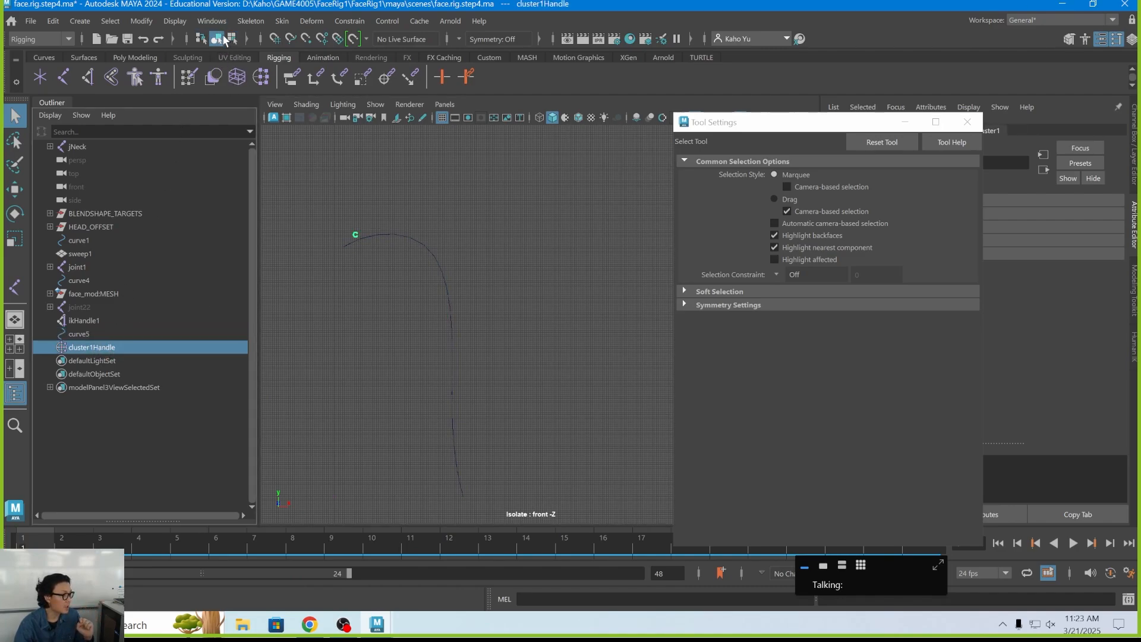
pyautogui.click(361, 240)
pyautogui.click(359, 236)
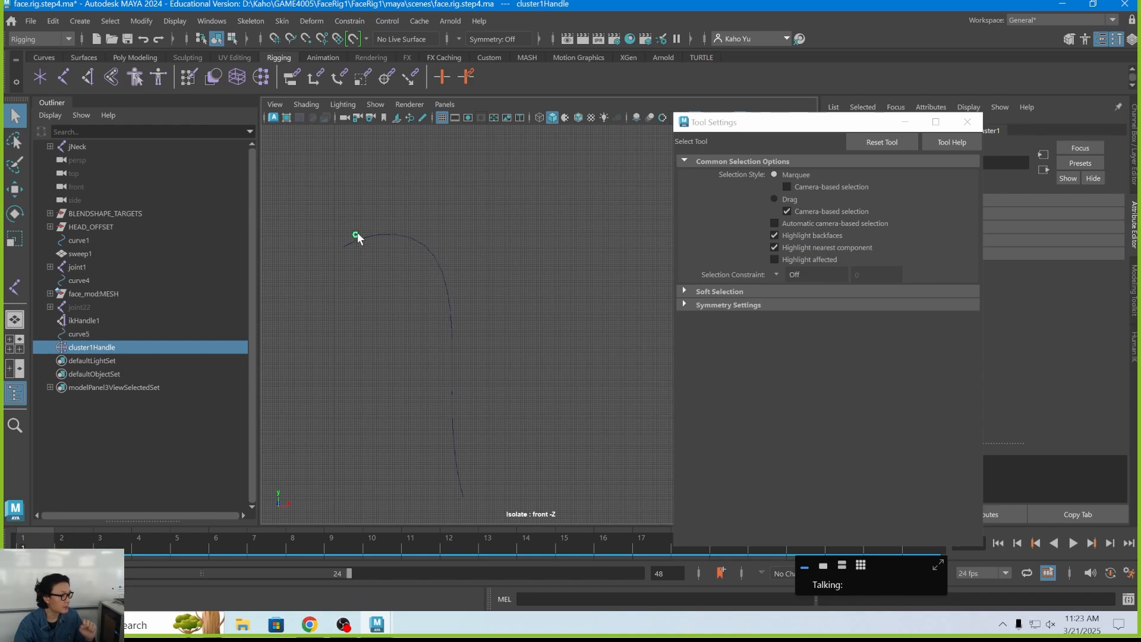
pyautogui.press('w')
pyautogui.moveTo(393, 195)
pyautogui.mouseDown()
pyautogui.moveTo(397, 184)
pyautogui.moveTo(384, 180)
pyautogui.mouseUp()
pyautogui.hotkey('ctrl', 'z')
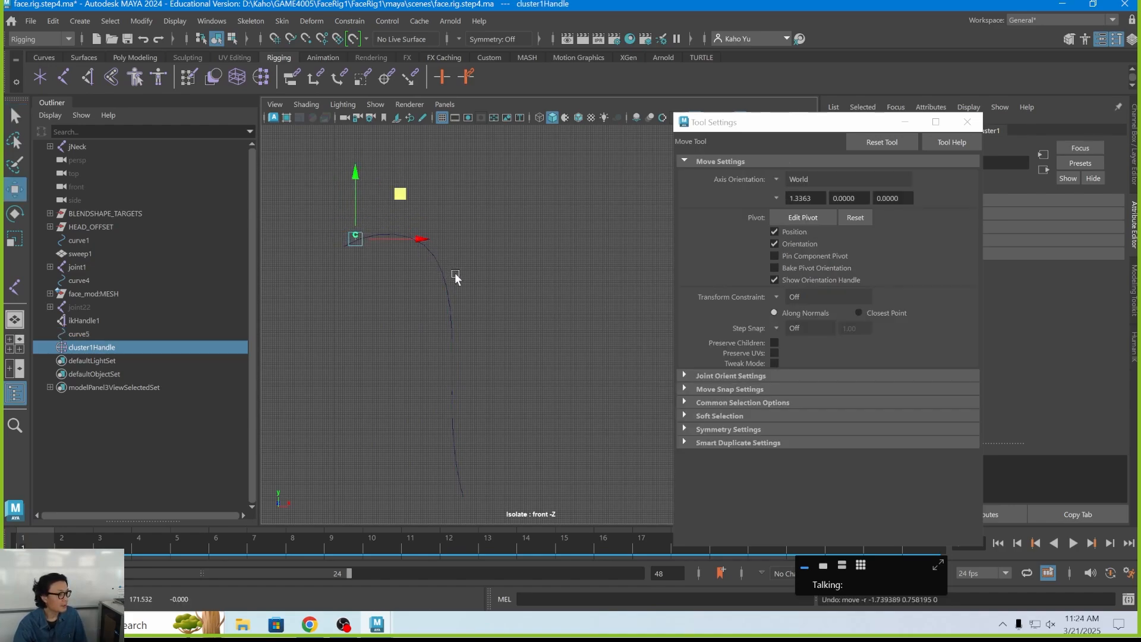
# Step: Pick curve5's control vertex cv[2] in component mode and return to object selection
pyautogui.click(436, 290)
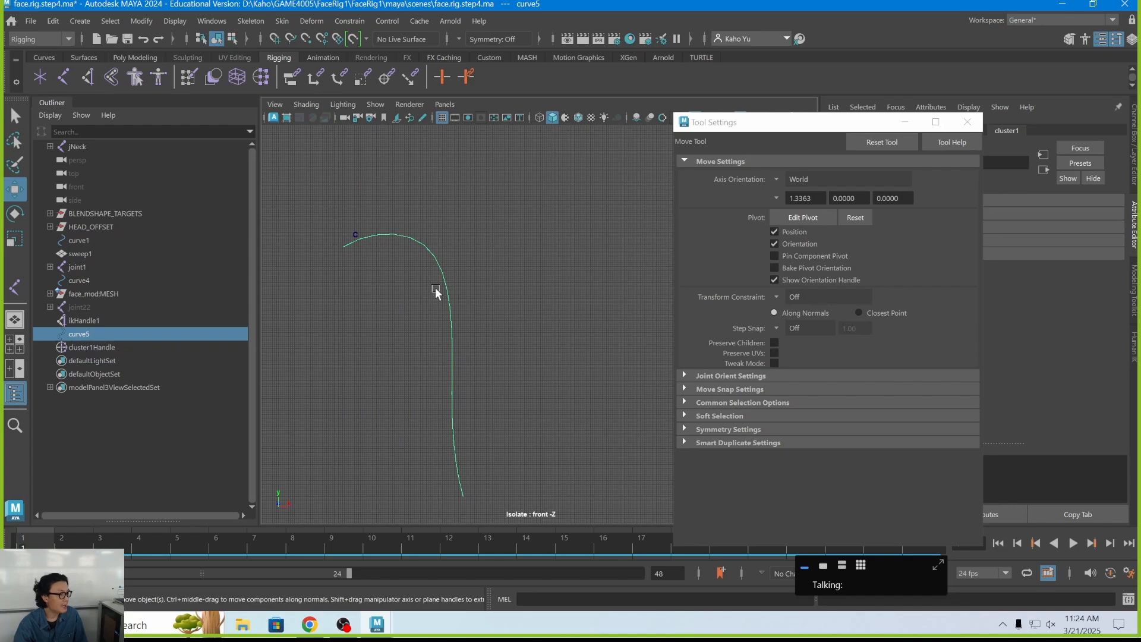
pyautogui.click(234, 39)
pyautogui.moveTo(418, 202); pyautogui.dragTo(473, 287)
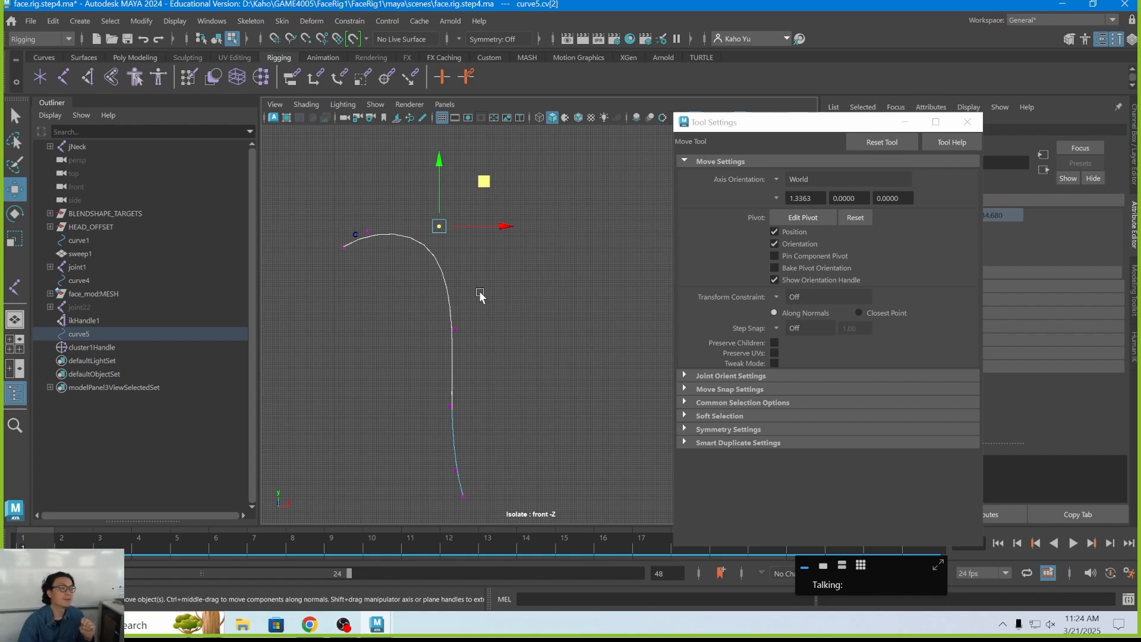
pyautogui.click(217, 39)
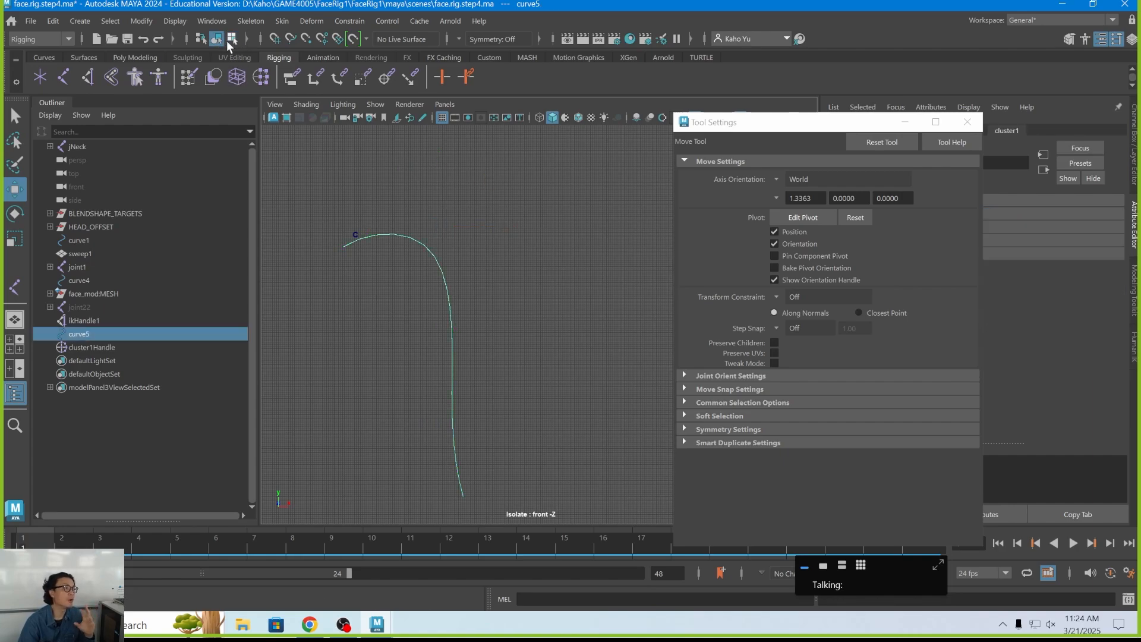
pyautogui.click(232, 40)
pyautogui.click(217, 39)
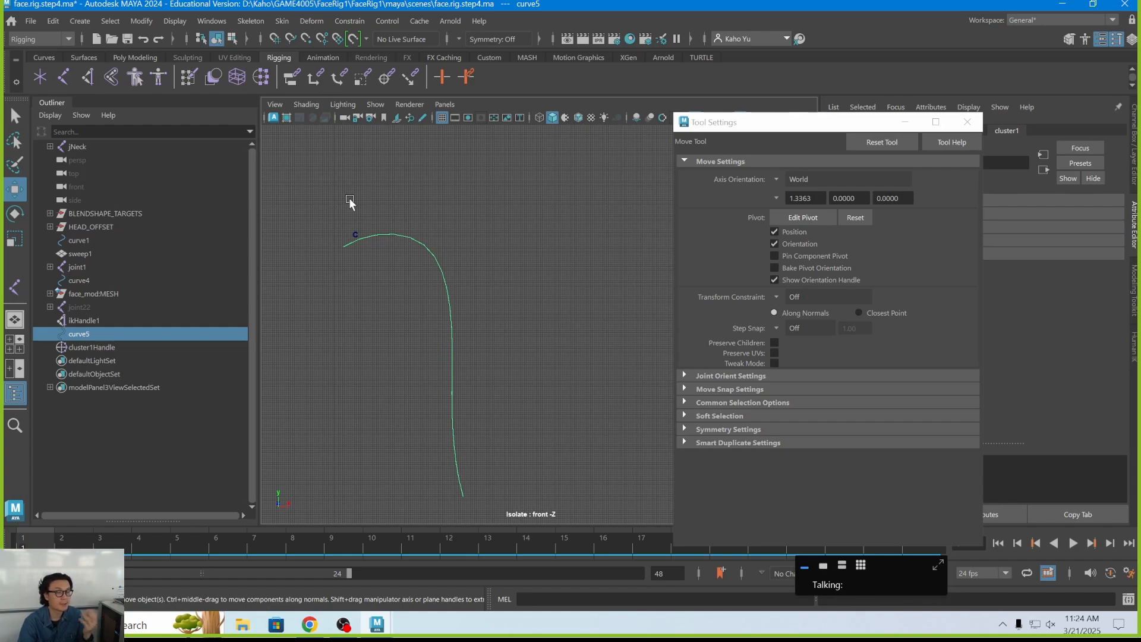
# Step: Create a cluster from curve5's control vertex cv[2] at the strand's upper bend
pyautogui.moveTo(425, 246); pyautogui.dragTo(460, 243, button='right')
pyautogui.moveTo(478, 206); pyautogui.dragTo(466, 222)
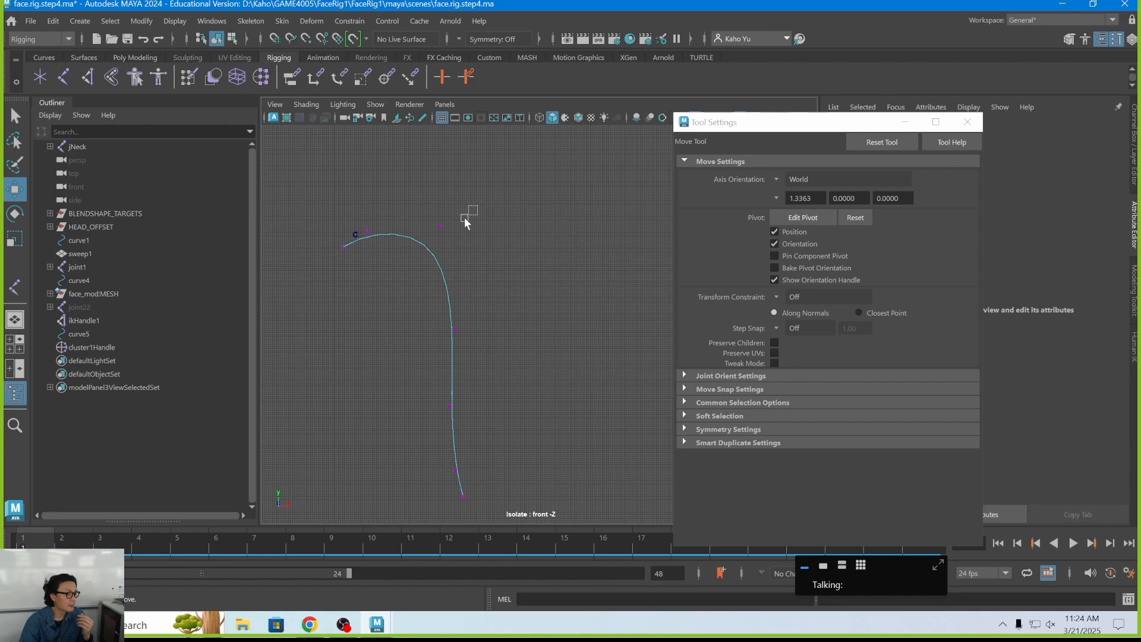
pyautogui.moveTo(427, 285); pyautogui.dragTo(430, 350)
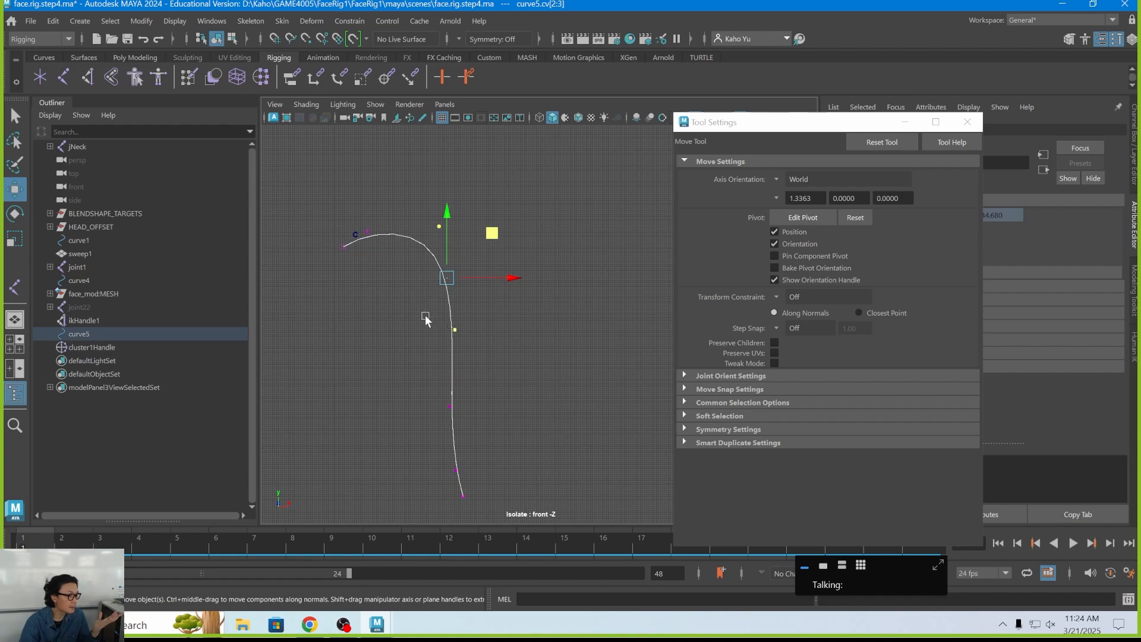
pyautogui.moveTo(394, 182); pyautogui.dragTo(458, 255)
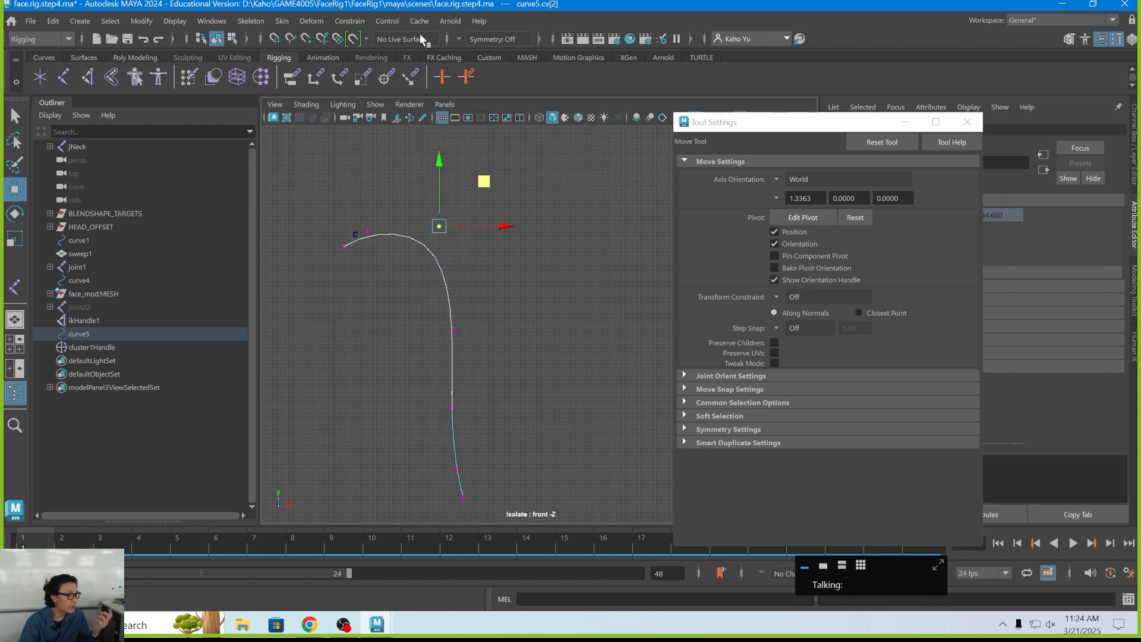
pyautogui.click(356, 22)
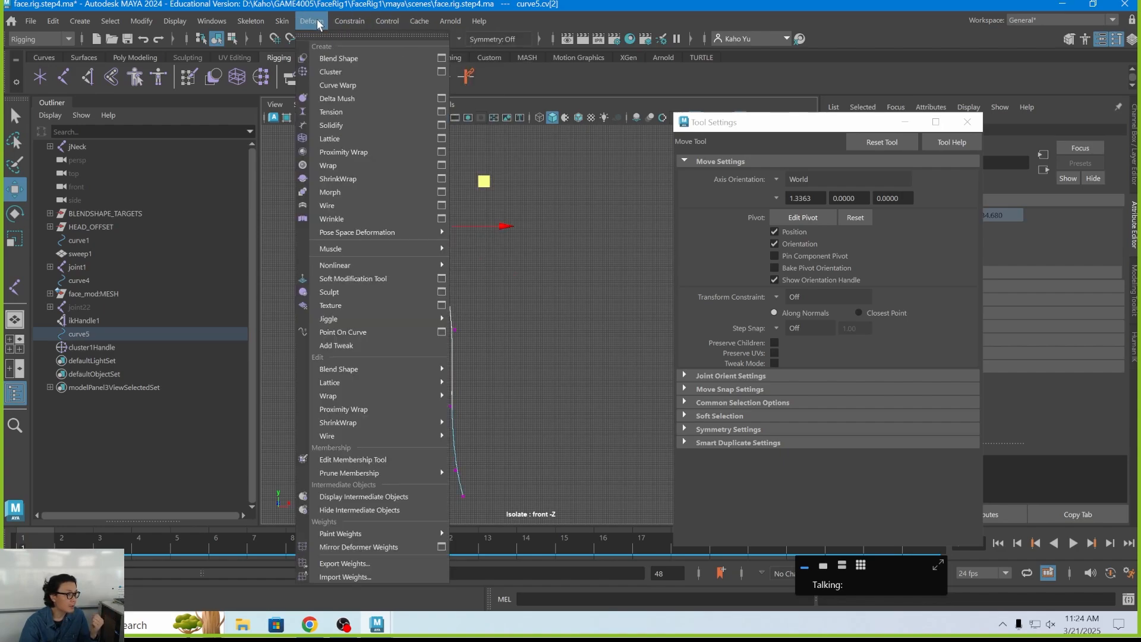
pyautogui.click(331, 71)
# Step: Create a cluster from curve5's last two control vertices, cv[5:6], at the strand's tip
pyautogui.moveTo(434, 349); pyautogui.dragTo(461, 358)
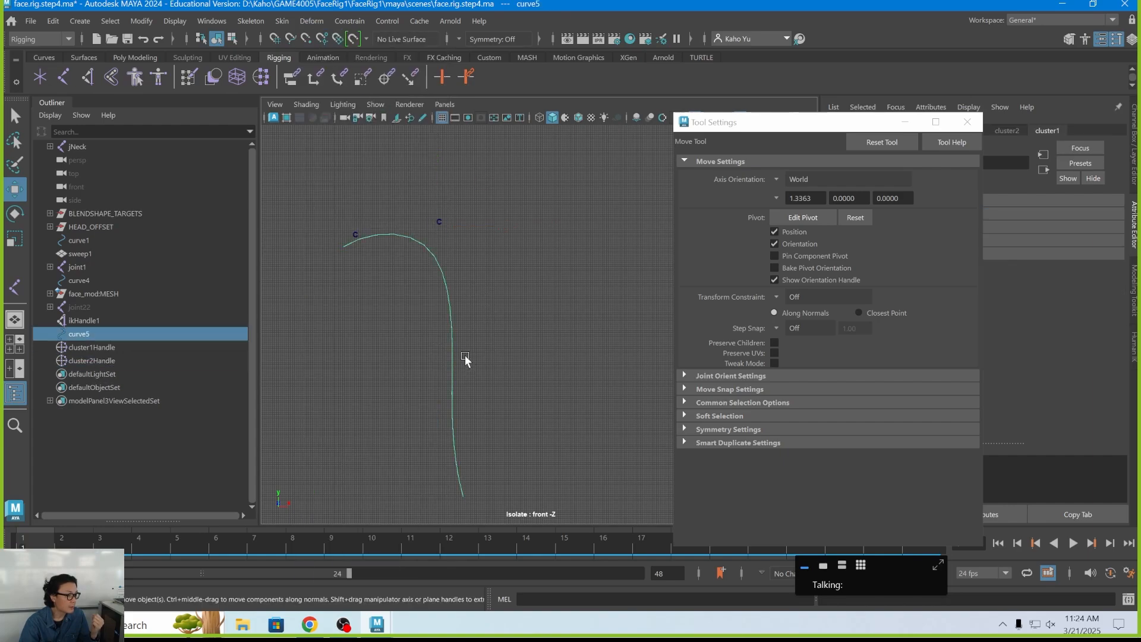
pyautogui.click(232, 39)
pyautogui.moveTo(430, 450); pyautogui.dragTo(498, 517)
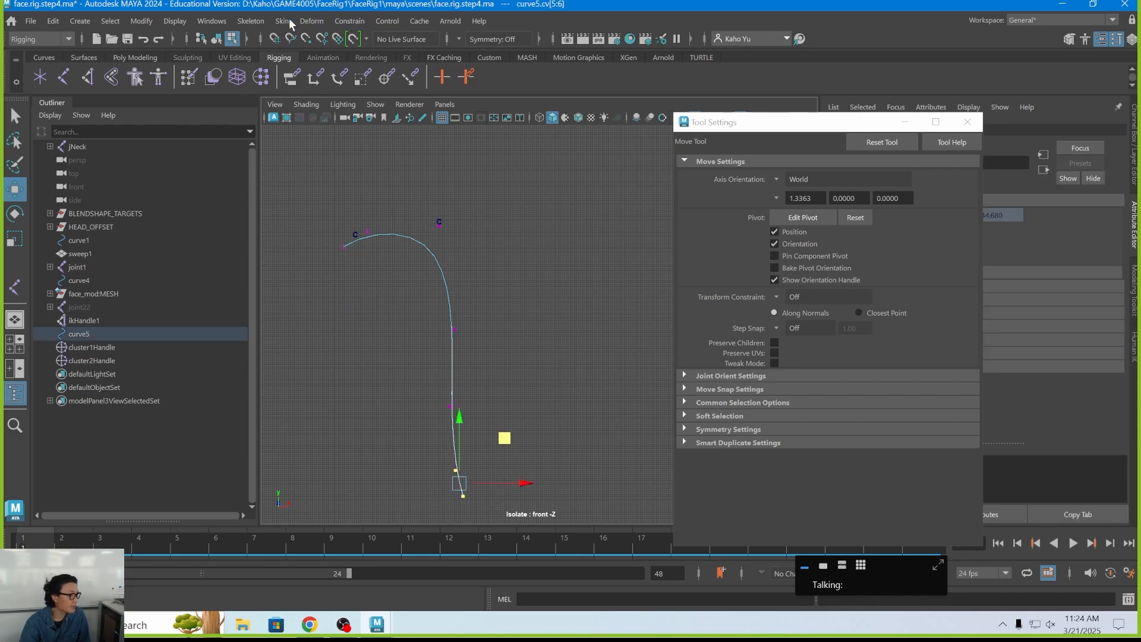
pyautogui.click(311, 21)
pyautogui.click(324, 75)
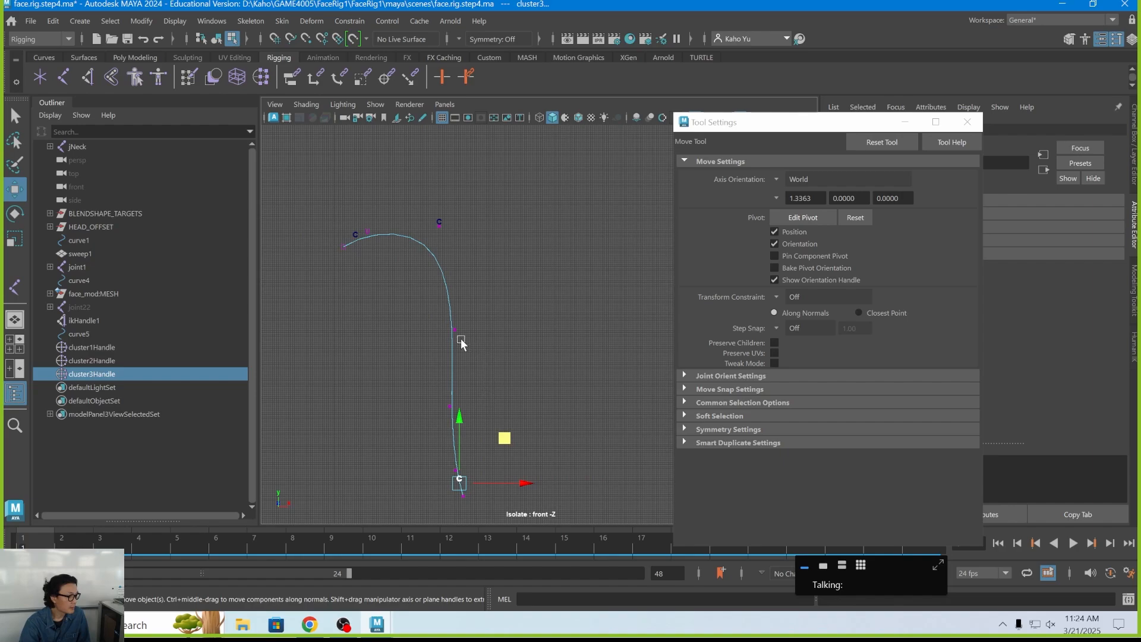
# Step: Create one cluster from curve5's control vertex cv[3] and another from cv[4]
pyautogui.moveTo(420, 311); pyautogui.dragTo(491, 347)
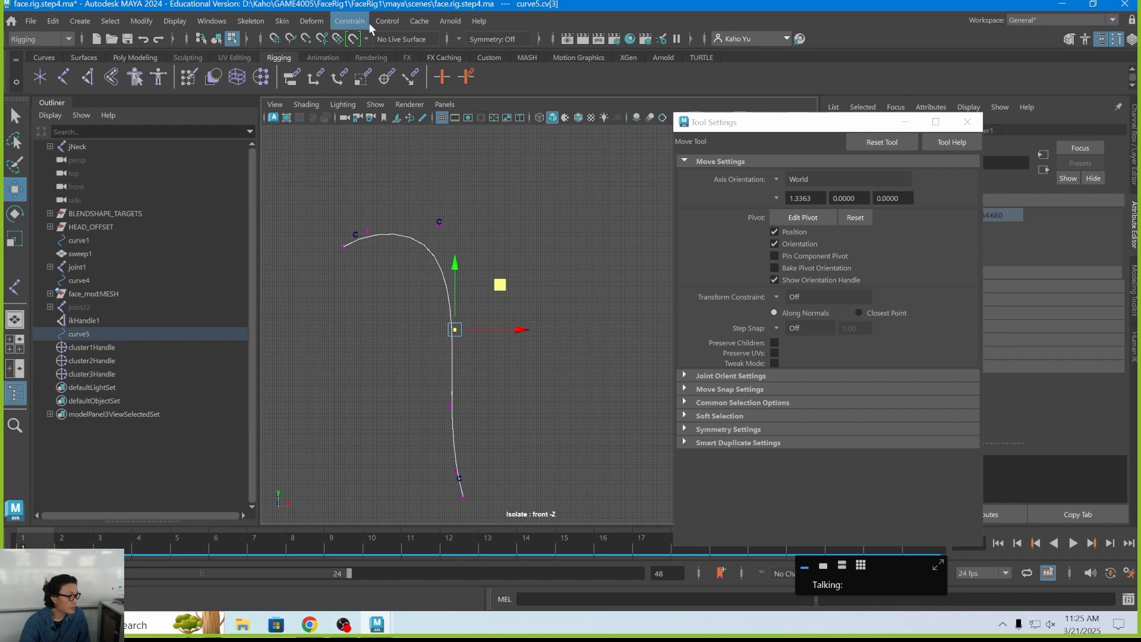
pyautogui.click(311, 21)
pyautogui.click(332, 72)
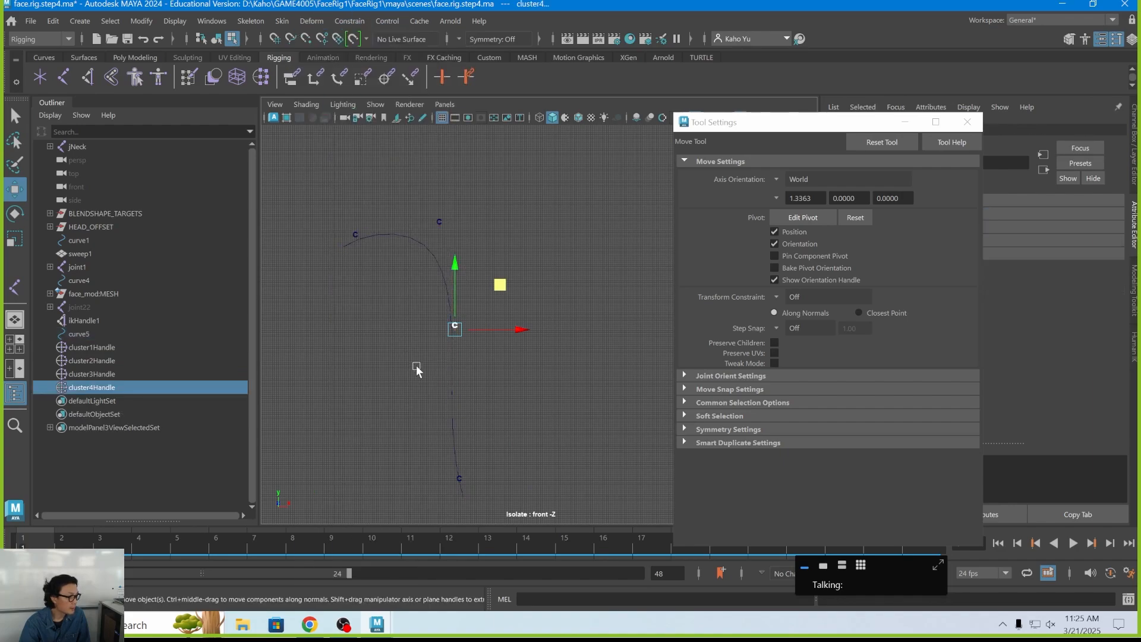
pyautogui.moveTo(416, 367); pyautogui.dragTo(469, 415)
pyautogui.click(312, 20)
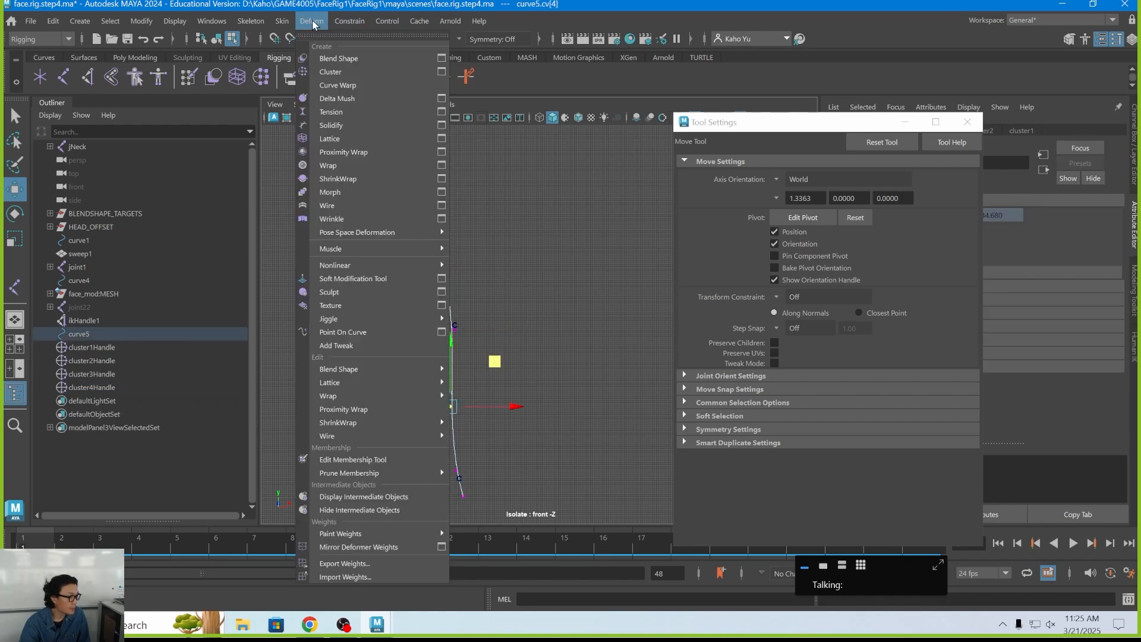
pyautogui.click(333, 71)
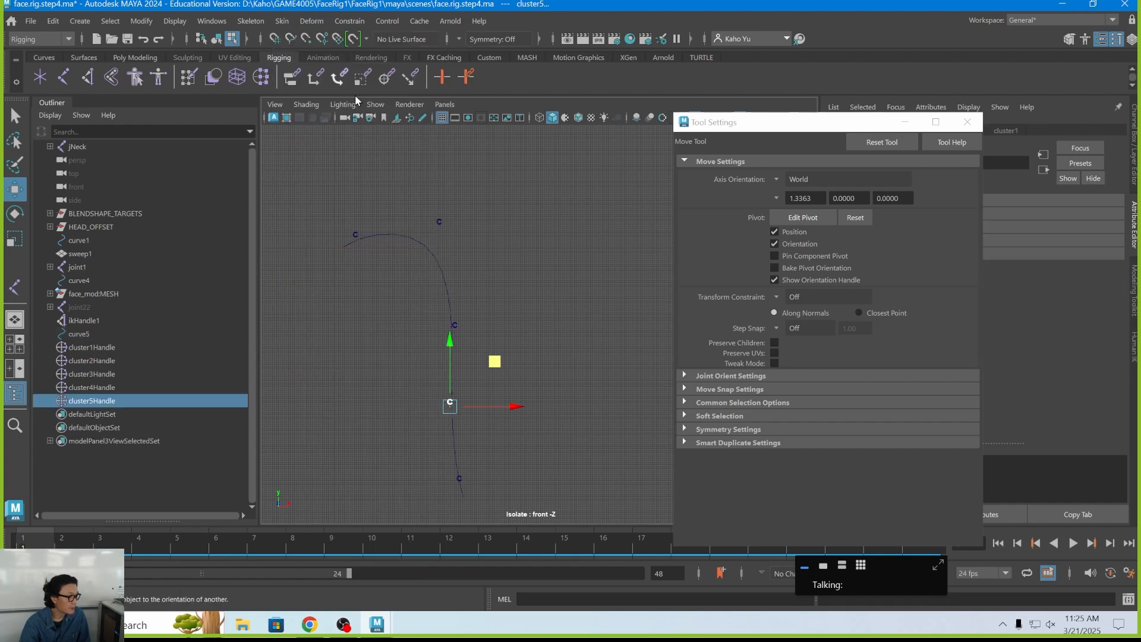
# Step: Return to object selection, pick the cluster handles one by one to check them, and turn off the isolation
pyautogui.click(218, 40)
pyautogui.click(426, 226)
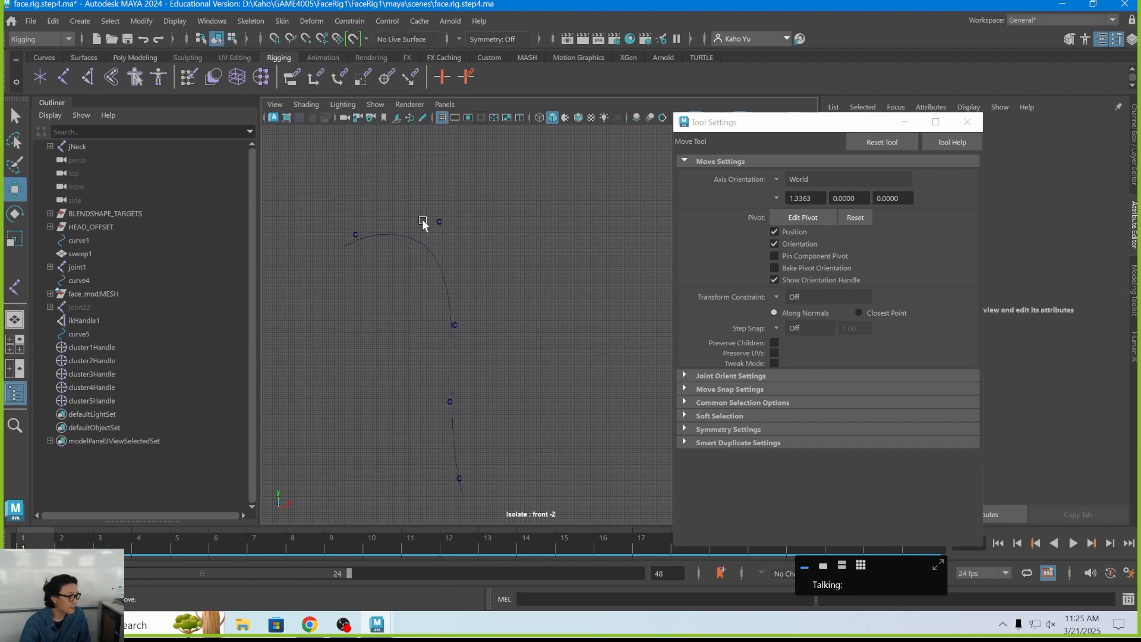
pyautogui.click(356, 235)
pyautogui.click(439, 223)
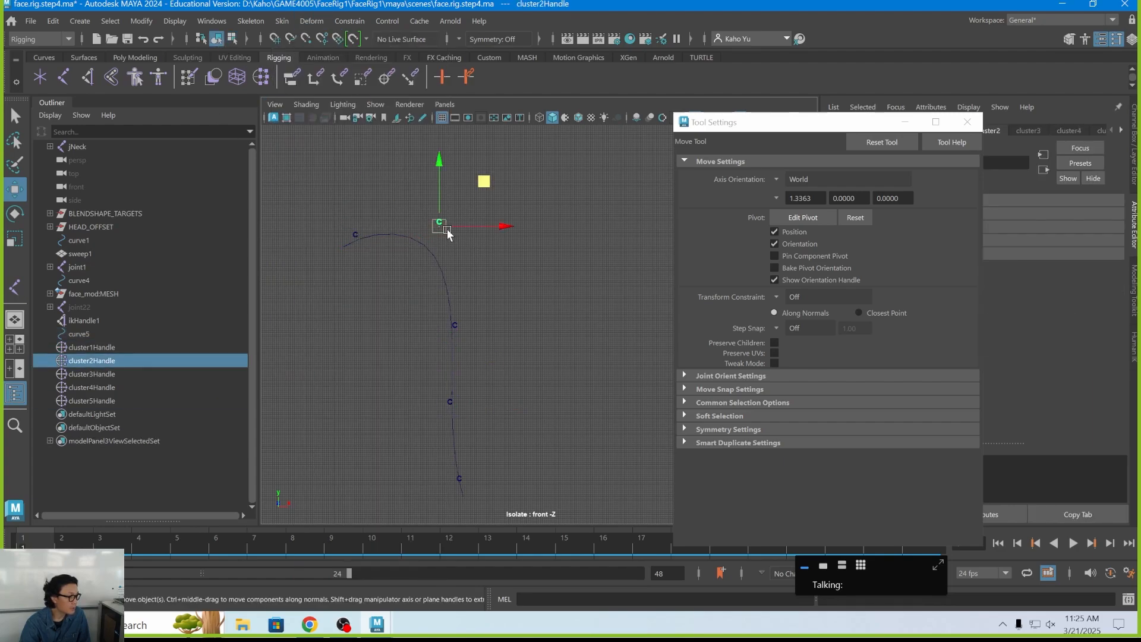
pyautogui.click(459, 325)
pyautogui.click(449, 404)
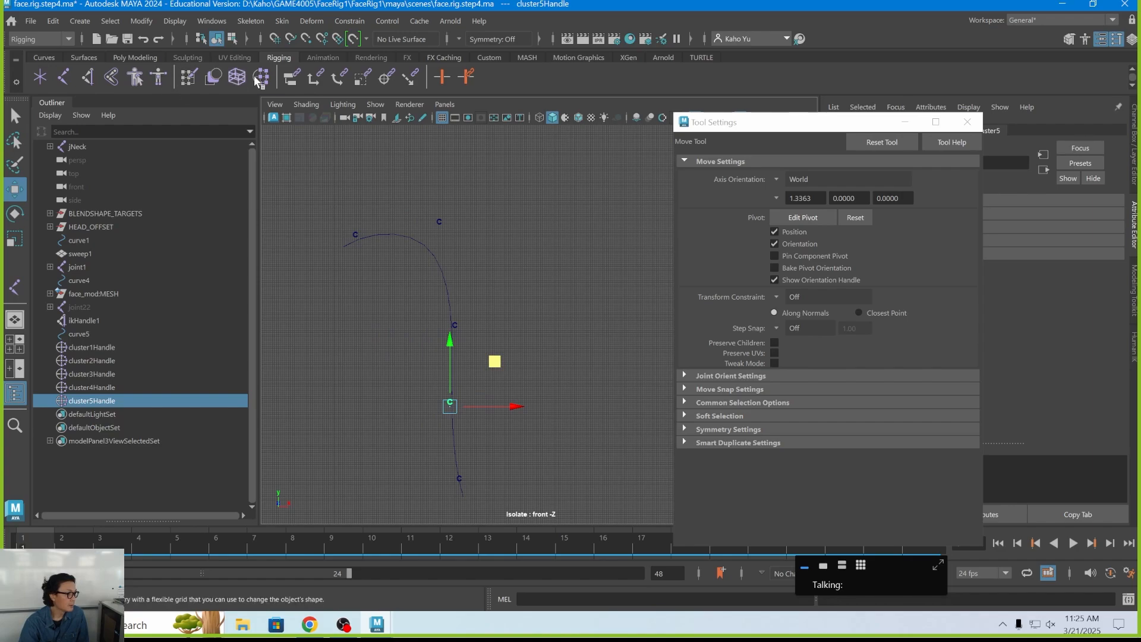
pyautogui.hotkey('ctrl', '1')
# Step: Try moving the cluster handles of cv[4] and cv[2] in the front view, and undo both moves
pyautogui.moveTo(498, 363); pyautogui.dragTo(555, 331, button='middle')
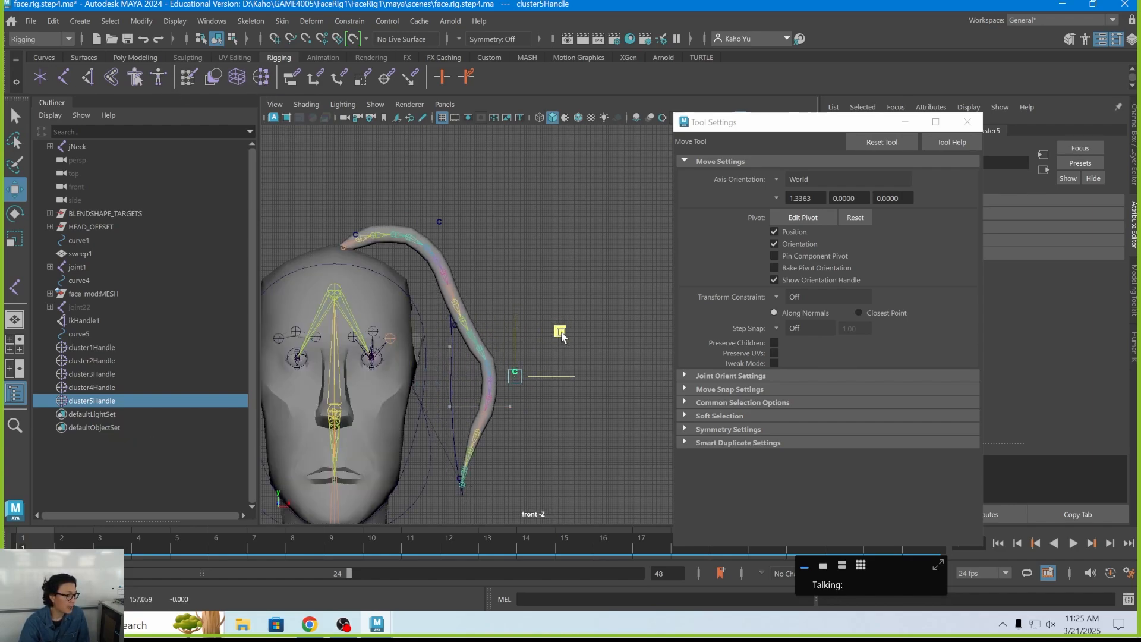
pyautogui.hotkey('ctrl', 'z')
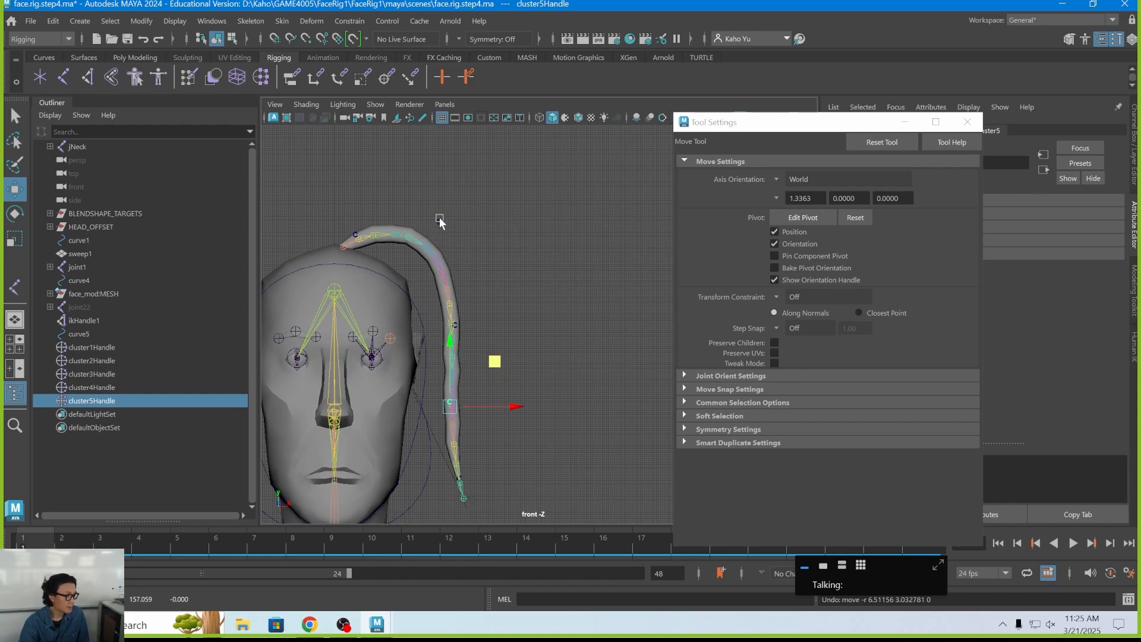
pyautogui.click(439, 220)
pyautogui.moveTo(438, 222)
pyautogui.mouseDown()
pyautogui.moveTo(510, 254)
pyautogui.moveTo(395, 217)
pyautogui.moveTo(459, 212)
pyautogui.mouseUp()
pyautogui.hotkey('ctrl', 'z')
pyautogui.press('q')
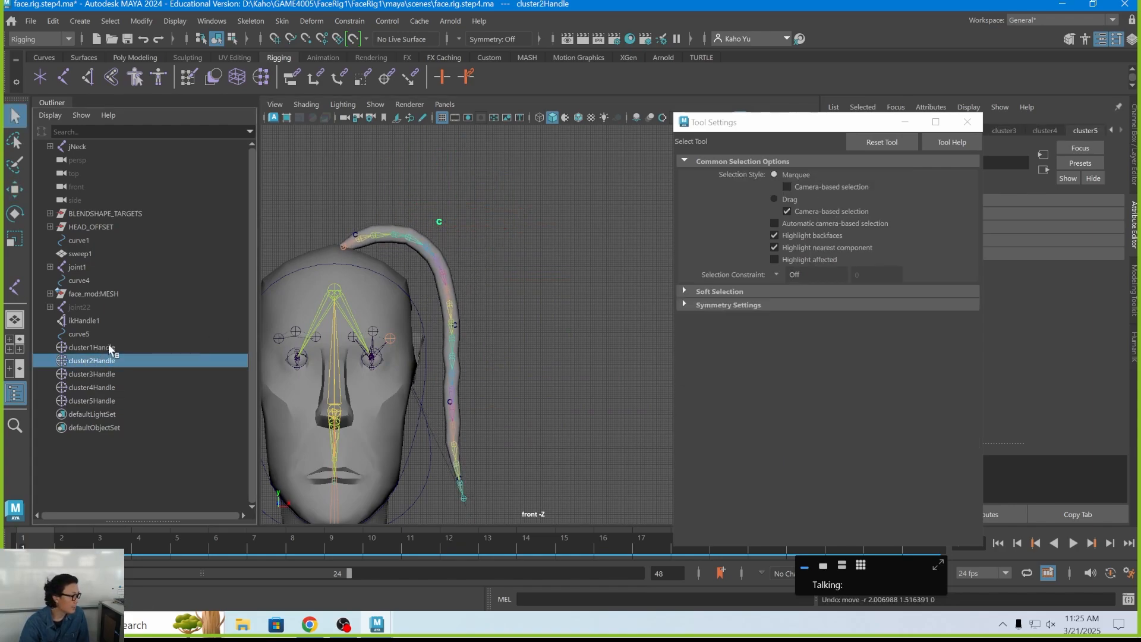
# Step: Highlight cluster1Handle through cluster5Handle along the strand, and clear the selection
pyautogui.click(108, 346)
pyautogui.keyDown('shift'); pyautogui.click(113, 402); pyautogui.keyUp('shift')
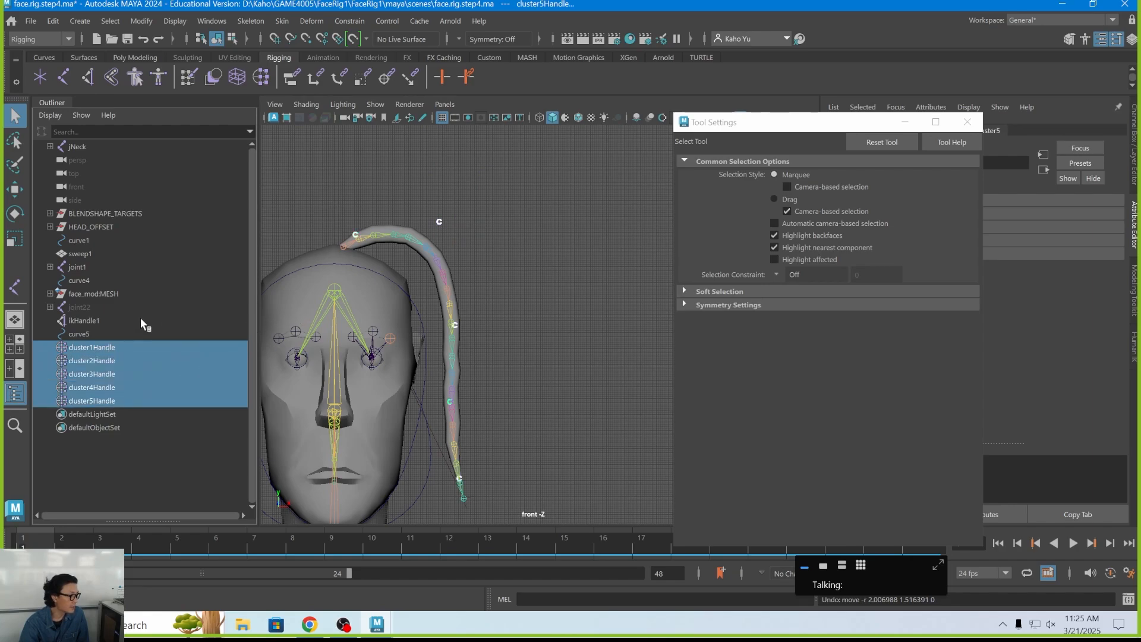
pyautogui.moveTo(444, 255)
pyautogui.keyDown('alt'); pyautogui.mouseDown(button='middle')
pyautogui.moveTo(455, 265)
pyautogui.moveTo(476, 249)
pyautogui.moveTo(466, 249)
pyautogui.mouseUp(button='middle'); pyautogui.keyUp('alt')
pyautogui.click(473, 249)
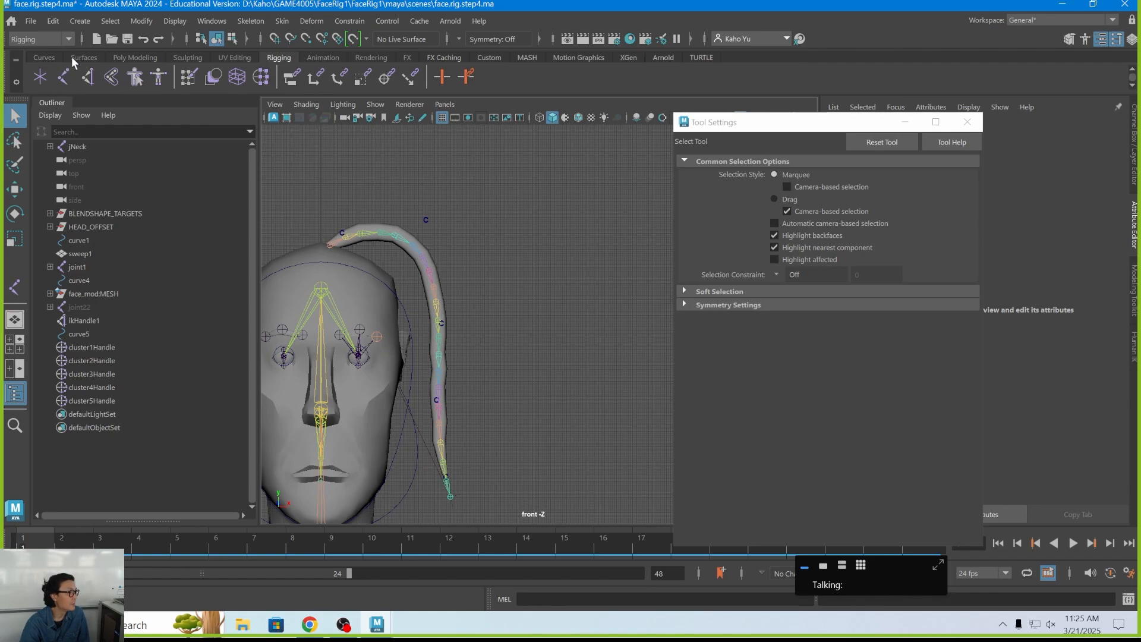
# Step: Create a NURBS circle and move it up from the origin to the strand's root in the front view
pyautogui.click(45, 57)
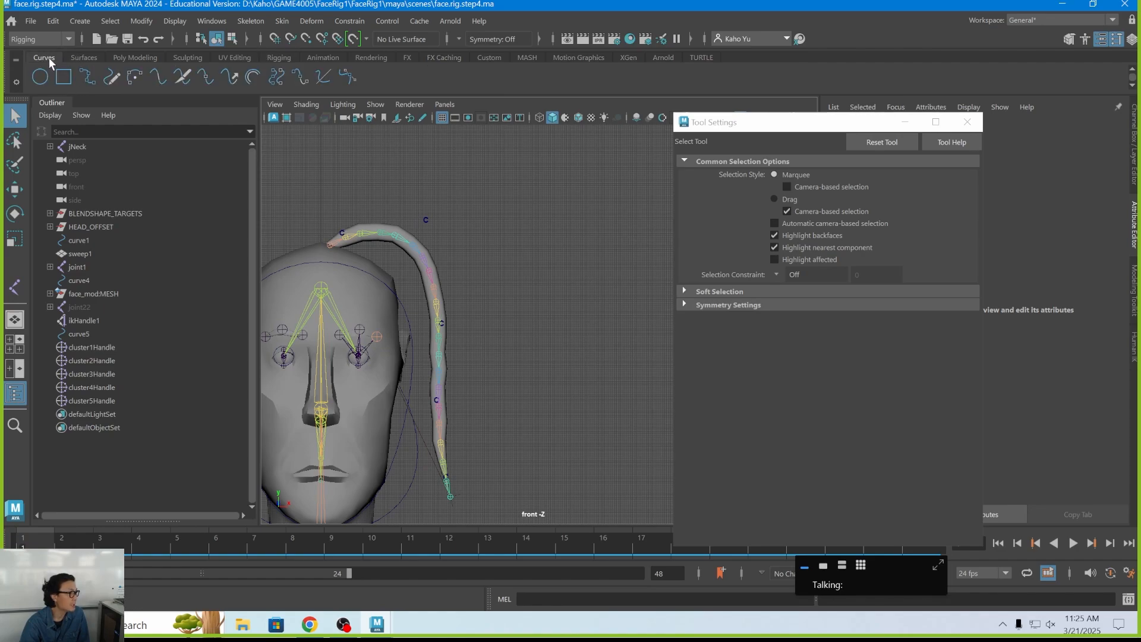
pyautogui.click(40, 76)
pyautogui.press('w')
pyautogui.scroll(-3, 400, 312)
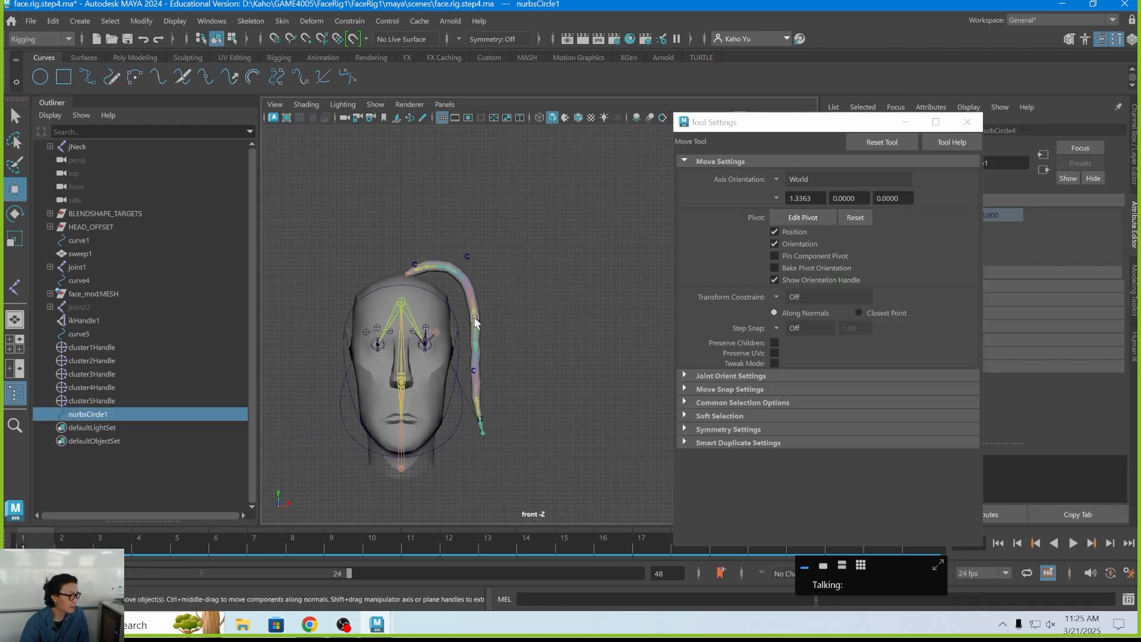
pyautogui.keyDown('alt'); pyautogui.moveTo(474, 321); pyautogui.dragTo(433, 242, button='middle'); pyautogui.keyUp('alt')
pyautogui.scroll(-7, 434, 244)
pyautogui.keyDown('alt'); pyautogui.moveTo(488, 398); pyautogui.dragTo(424, 267, button='middle'); pyautogui.keyUp('alt')
pyautogui.moveTo(400, 490); pyautogui.dragTo(398, 195)
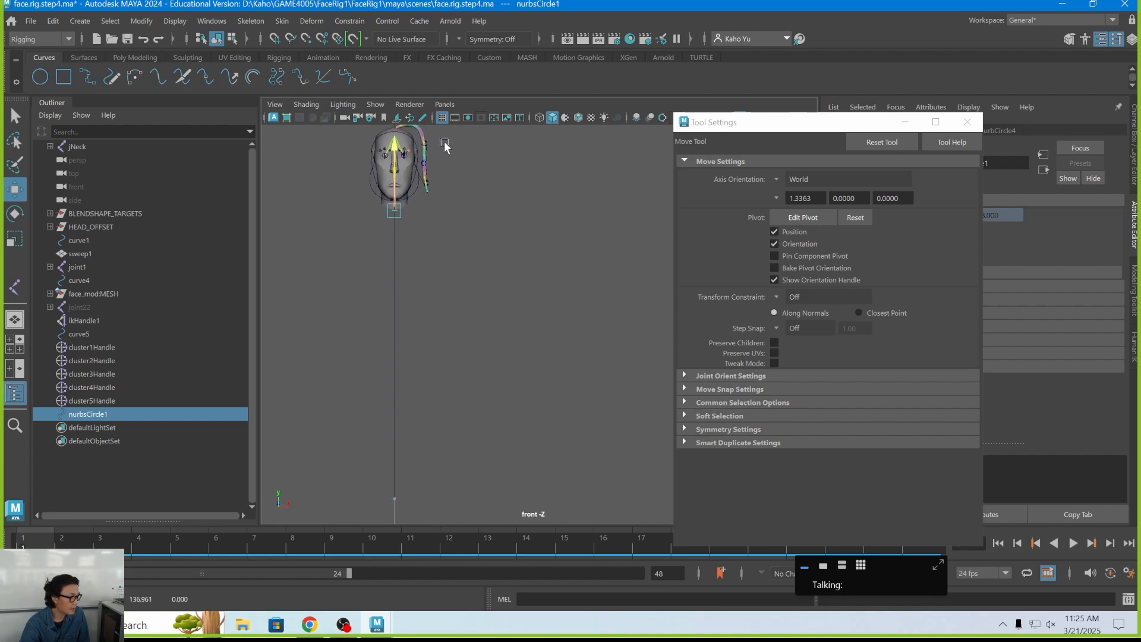
pyautogui.keyDown('alt'); pyautogui.moveTo(398, 195); pyautogui.dragTo(408, 391, button='middle'); pyautogui.keyUp('alt')
pyautogui.moveTo(407, 390); pyautogui.dragTo(415, 327)
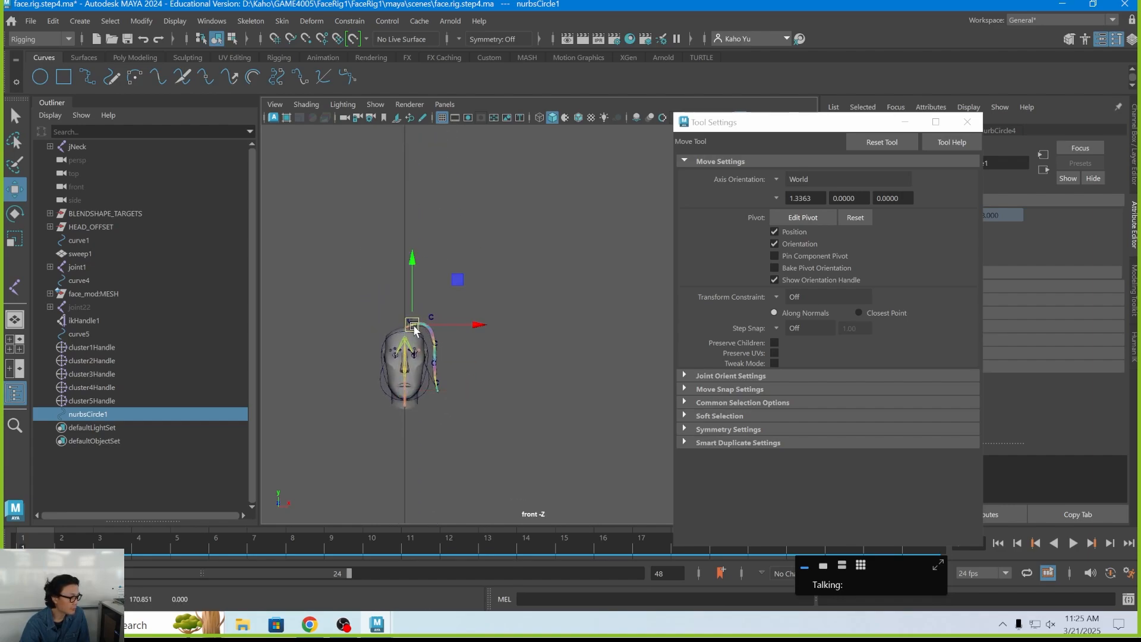
# Step: Rotate the NURBS circle about -64 degrees in the front view to stand across the strand near its root
pyautogui.scroll(7, 423, 326)
pyautogui.scroll(-8, 374, 303)
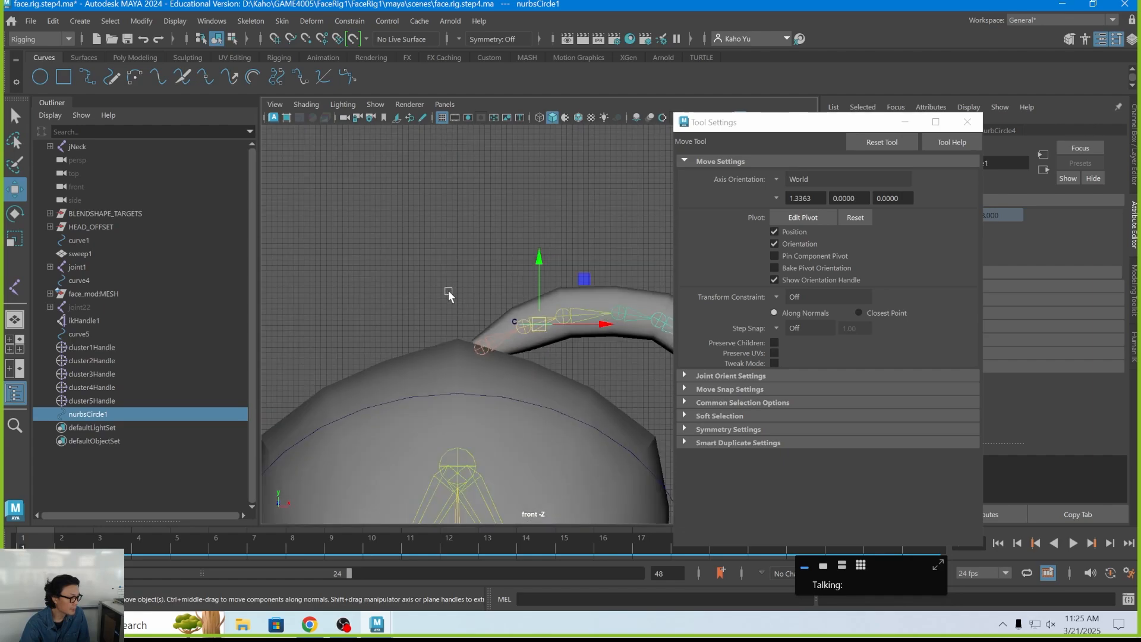
pyautogui.scroll(-1, 470, 292)
pyautogui.keyDown('alt'); pyautogui.moveTo(596, 327); pyautogui.dragTo(493, 324, button='middle'); pyautogui.keyUp('alt')
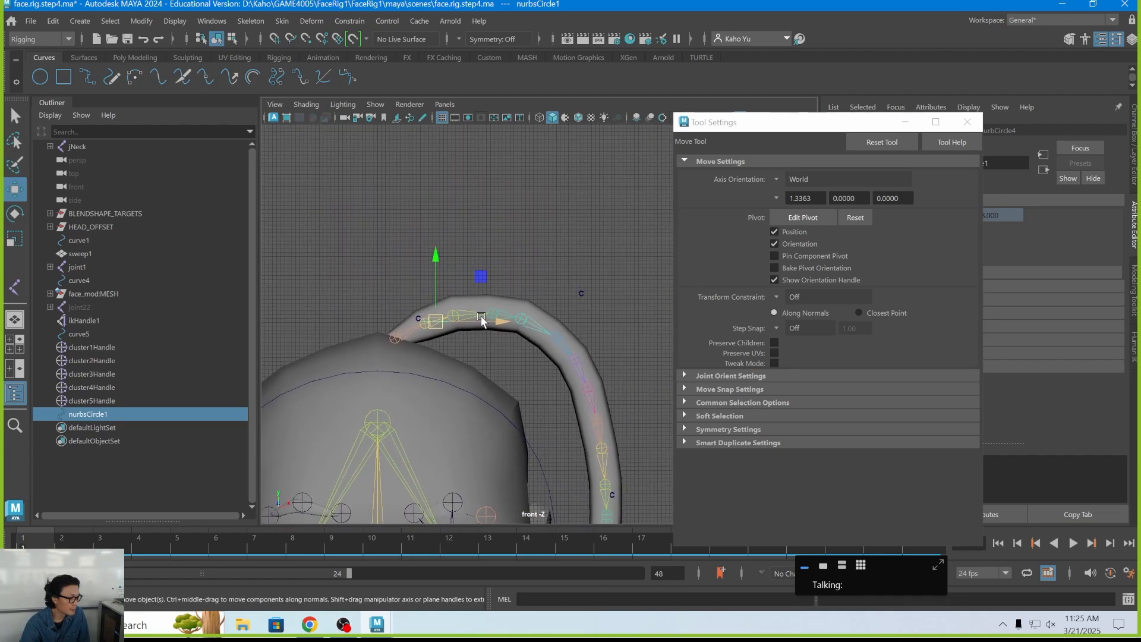
pyautogui.press('e')
pyautogui.moveTo(487, 289); pyautogui.dragTo(482, 357)
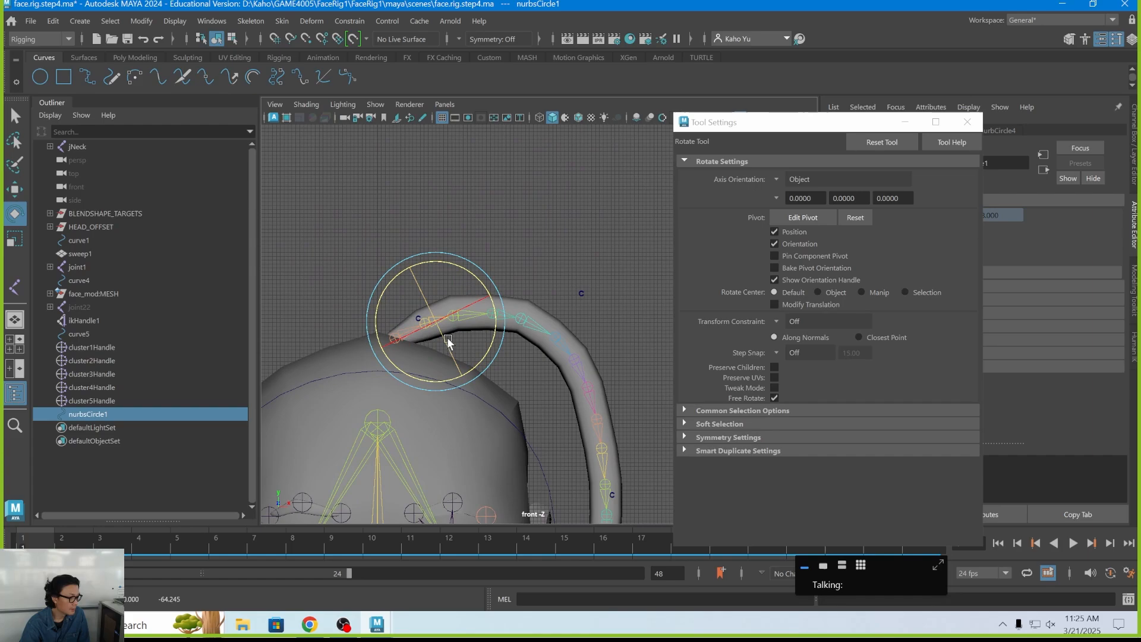
# Step: Show the strand's root and the NURBS circle in the perspective view with shaded display
pyautogui.press('r')
pyautogui.press('space')
pyautogui.press('space')
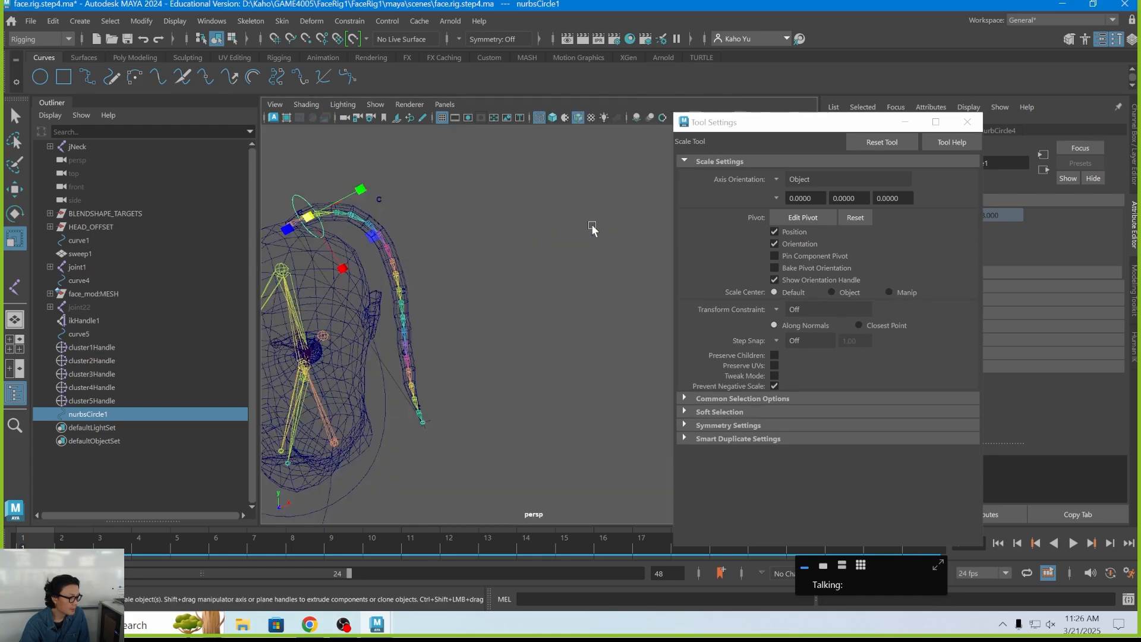
pyautogui.press('5')
pyautogui.moveTo(424, 285)
pyautogui.keyDown('alt'); pyautogui.mouseDown()
pyautogui.moveTo(392, 267)
pyautogui.moveTo(450, 257)
pyautogui.moveTo(426, 242)
pyautogui.mouseUp(); pyautogui.keyUp('alt')
pyautogui.press('w')
pyautogui.scroll(5, 409, 228)
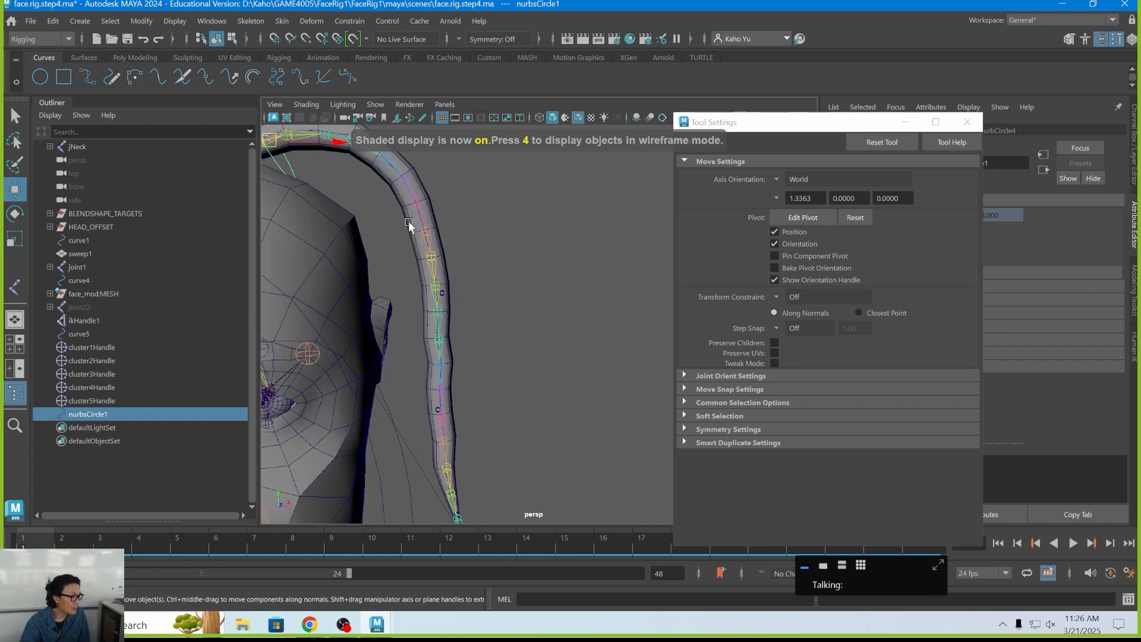
pyautogui.keyDown('alt'); pyautogui.moveTo(410, 228); pyautogui.dragTo(511, 281, button='middle'); pyautogui.keyUp('alt')
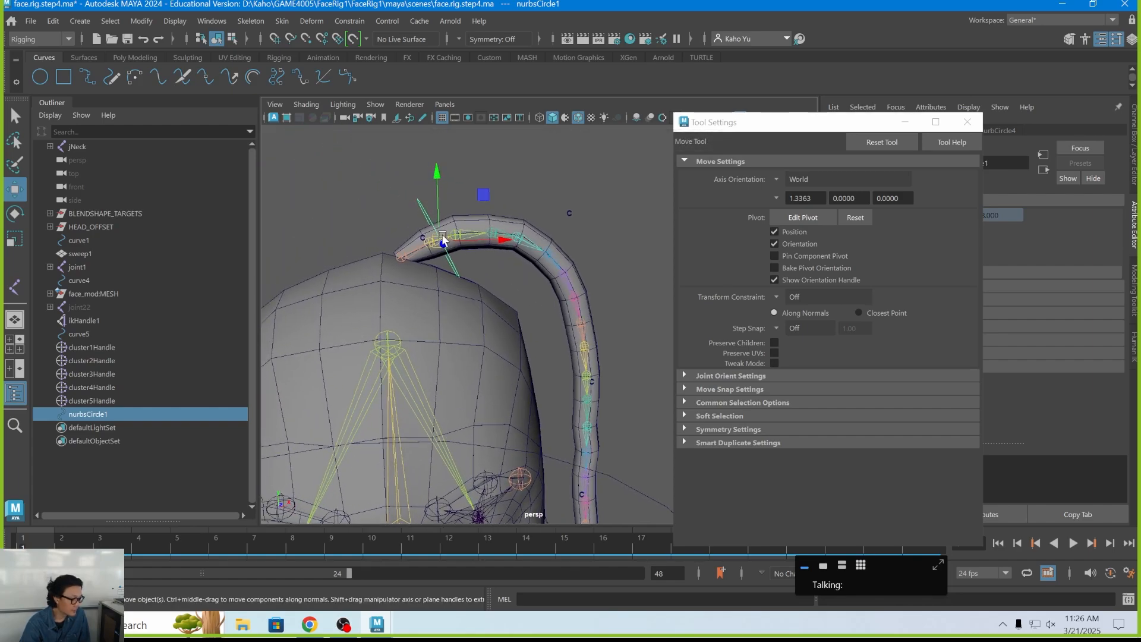
# Step: Reselect the NURBS circle and move it onto cluster1Handle at the strand's root using curve snapping
pyautogui.press('c')
pyautogui.click(422, 237)
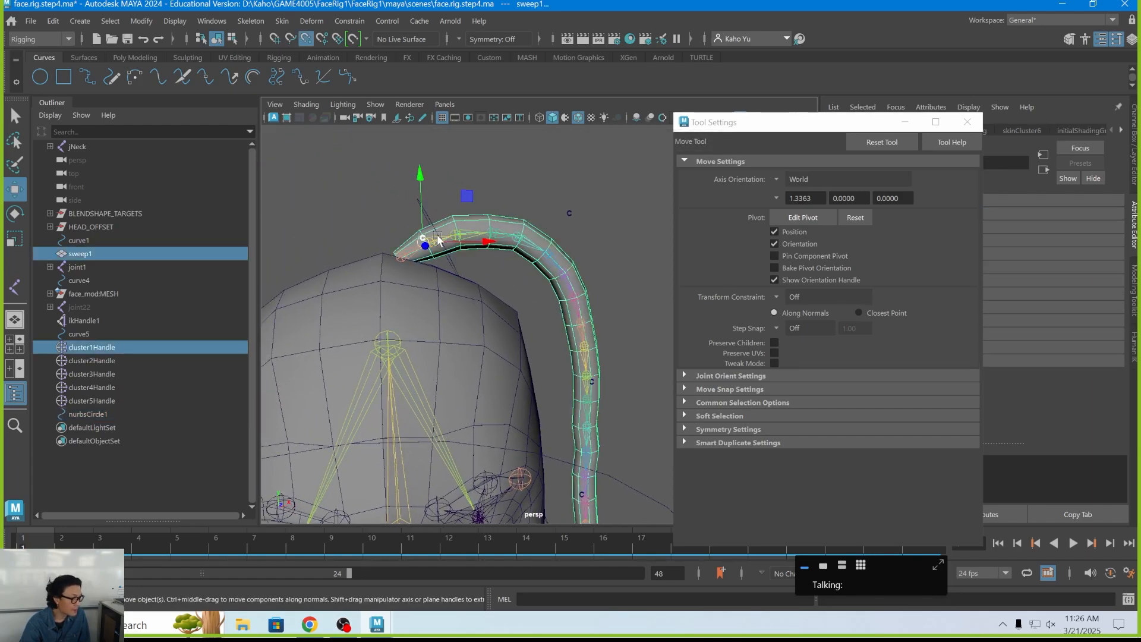
pyautogui.click(431, 219)
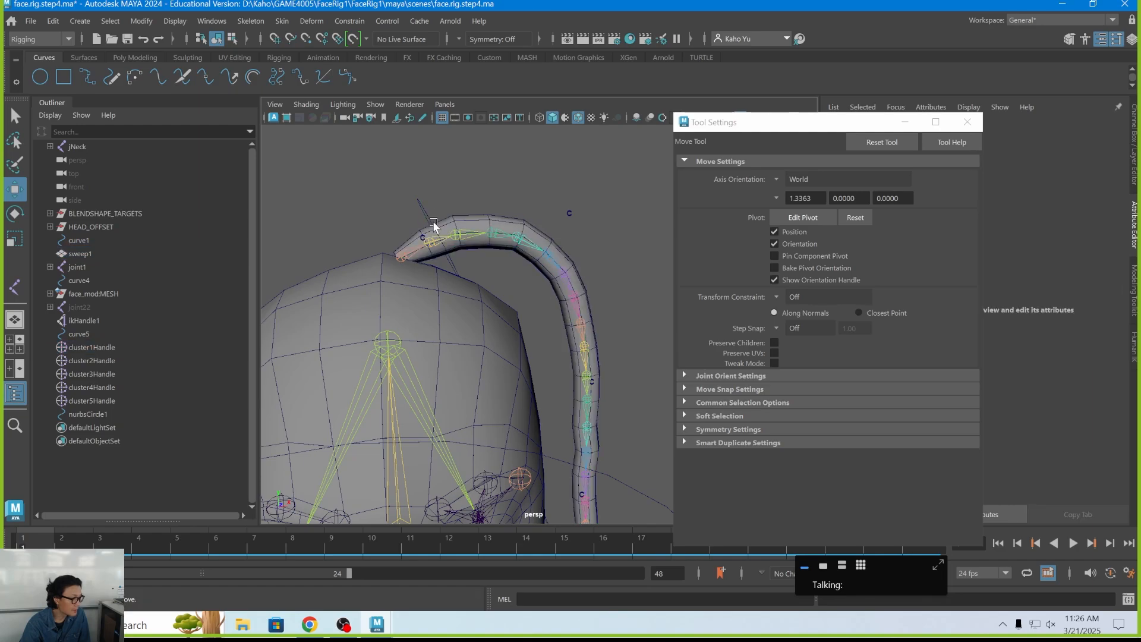
pyautogui.press('q')
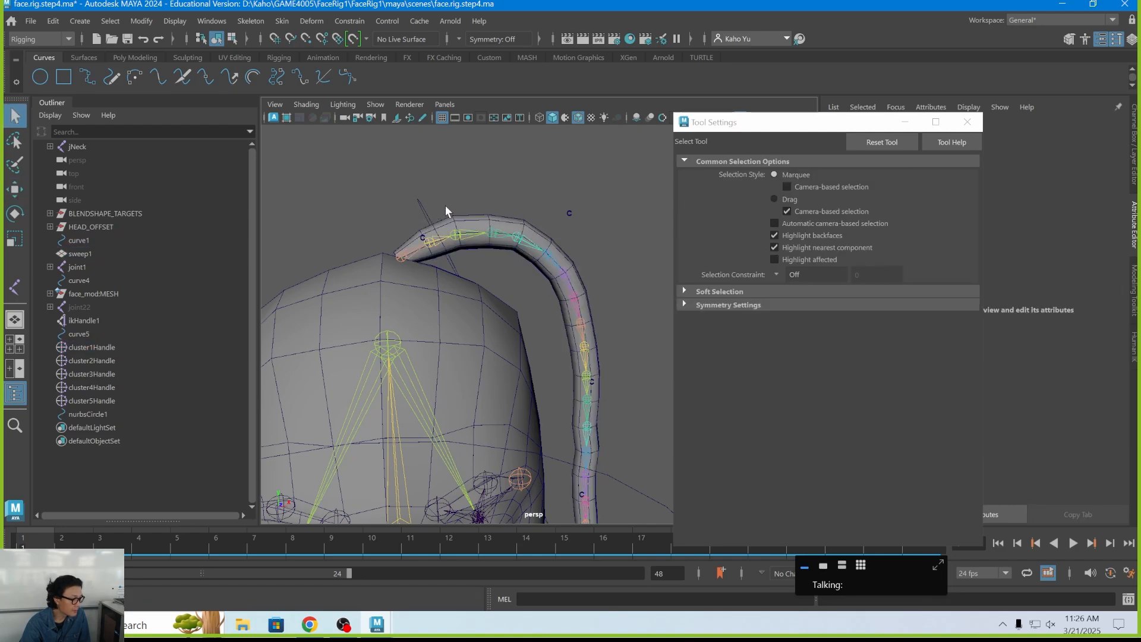
pyautogui.moveTo(445, 206); pyautogui.dragTo(419, 216)
pyautogui.press('w')
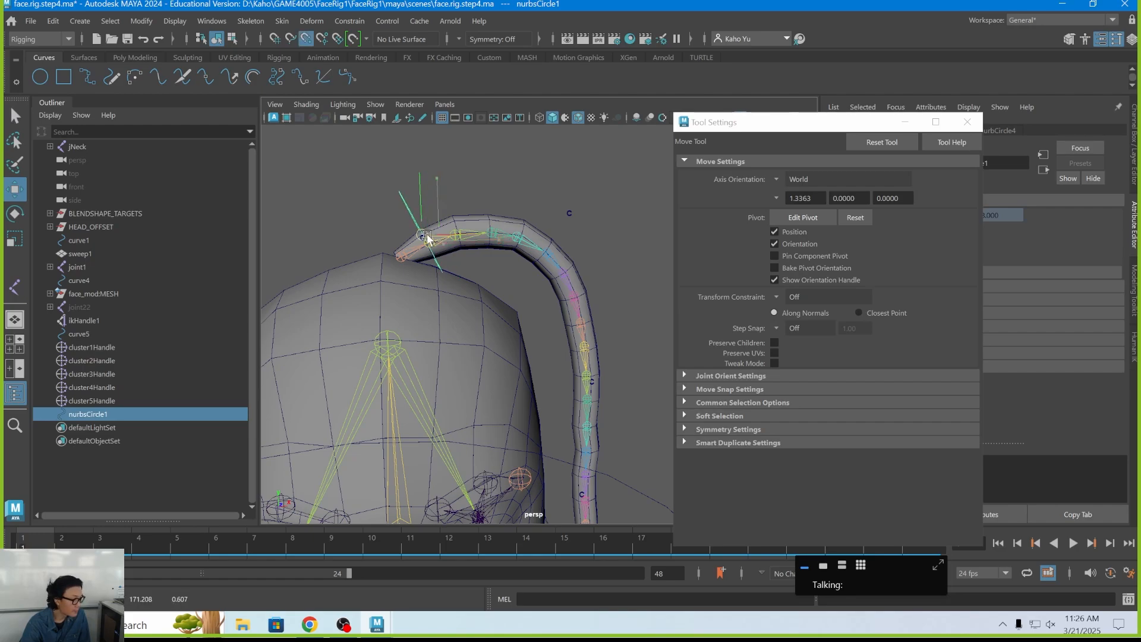
pyautogui.keyDown('alt'); pyautogui.moveTo(442, 240); pyautogui.dragTo(525, 230); pyautogui.keyUp('alt')
# Step: Duplicate the circle, rotate the copy across the strand's upper bend, and place it around the strand near cluster2Handle
pyautogui.hotkey('ctrl', 'd')
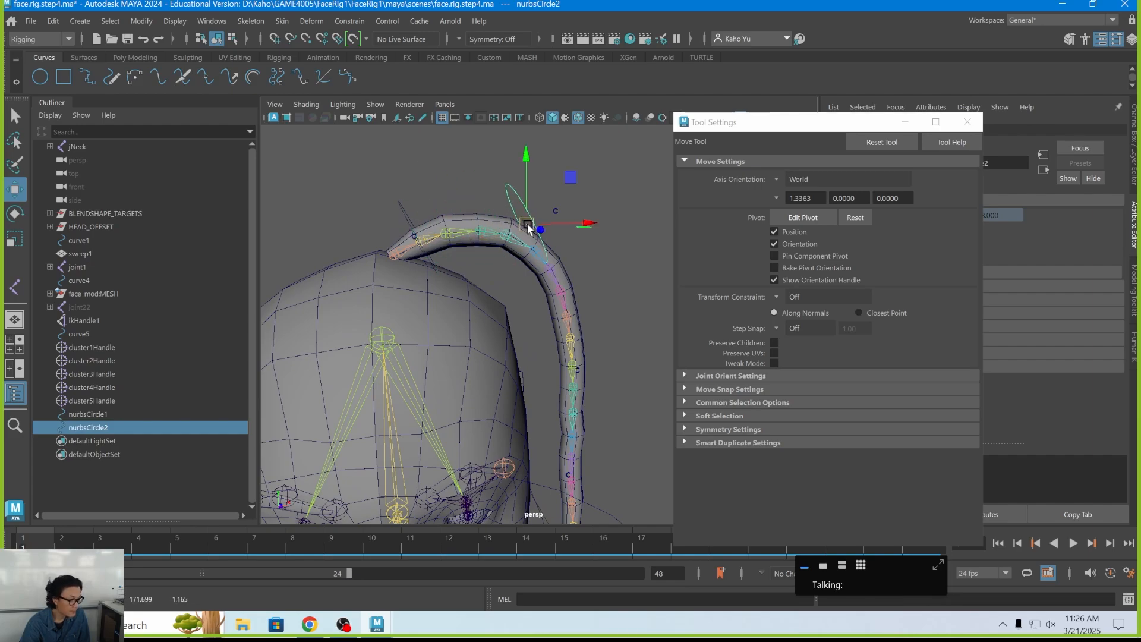
pyautogui.press('e')
pyautogui.moveTo(531, 158); pyautogui.dragTo(537, 241)
pyautogui.press('w')
pyautogui.press('c')
pyautogui.press('q')
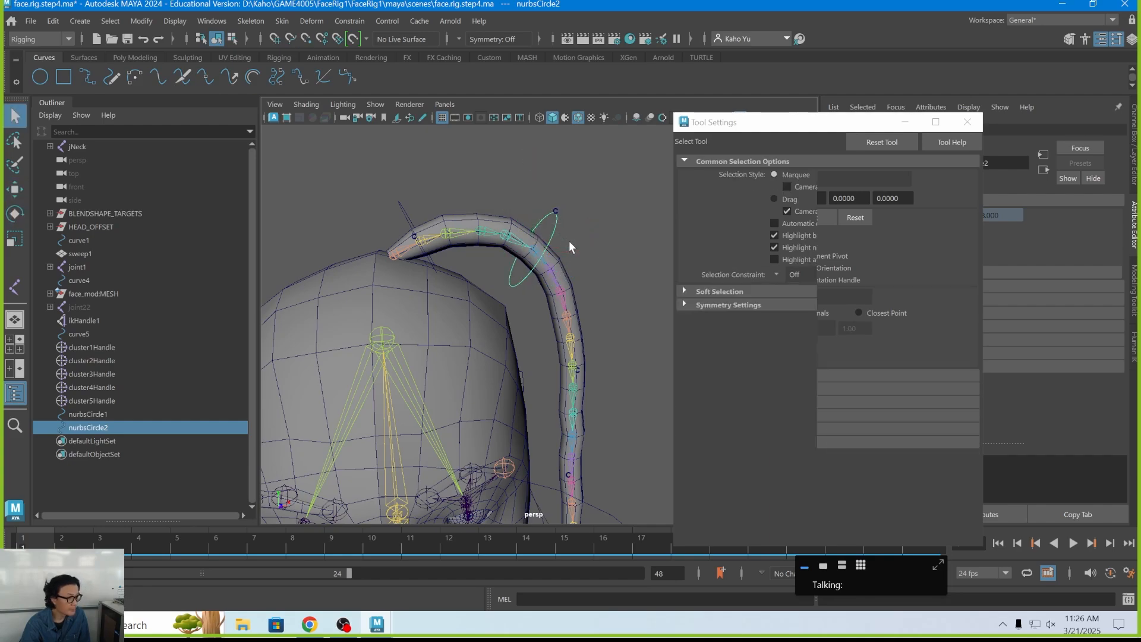
# Step: Duplicate nurbsCircle2, move the copy down the strand near cluster3Handle, and rotate it to cross the strand beside the ear
pyautogui.keyDown('alt'); pyautogui.moveTo(592, 280); pyautogui.dragTo(558, 280, button='middle'); pyautogui.keyUp('alt')
pyautogui.keyDown('alt'); pyautogui.moveTo(557, 280); pyautogui.dragTo(554, 272); pyautogui.keyUp('alt')
pyautogui.scroll(-5, 554, 272)
pyautogui.keyDown('alt'); pyautogui.moveTo(554, 272); pyautogui.dragTo(483, 227, button='middle'); pyautogui.keyUp('alt')
pyautogui.hotkey('ctrl', 'd')
pyautogui.press('w')
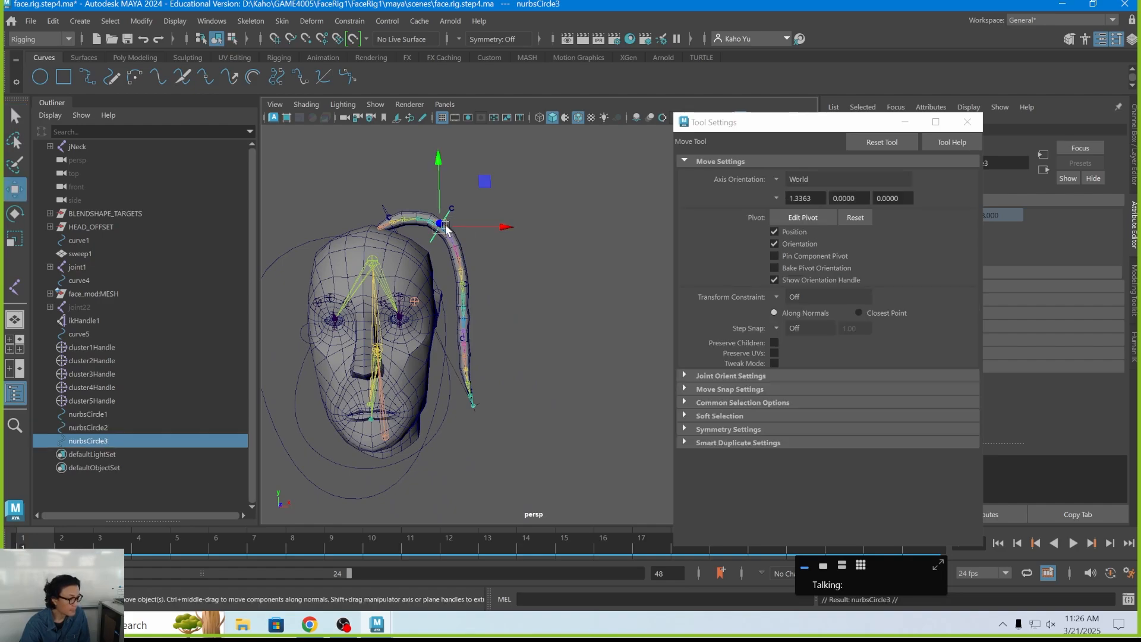
pyautogui.moveTo(449, 228); pyautogui.dragTo(469, 280)
pyautogui.press('e')
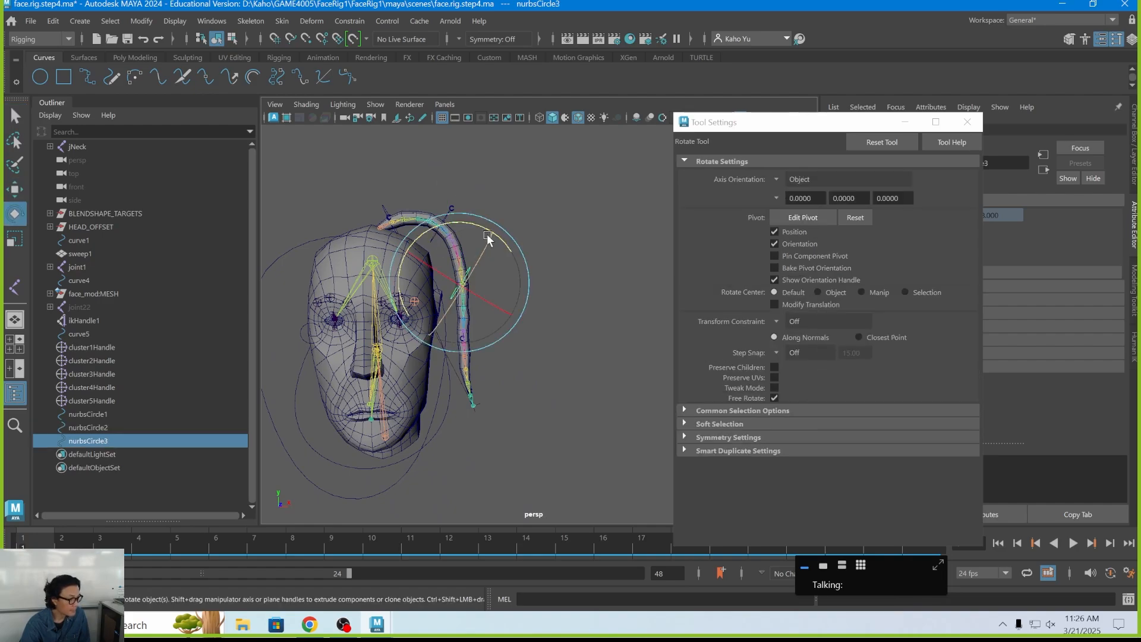
pyautogui.moveTo(487, 234); pyautogui.dragTo(508, 266)
pyautogui.scroll(5, 510, 277)
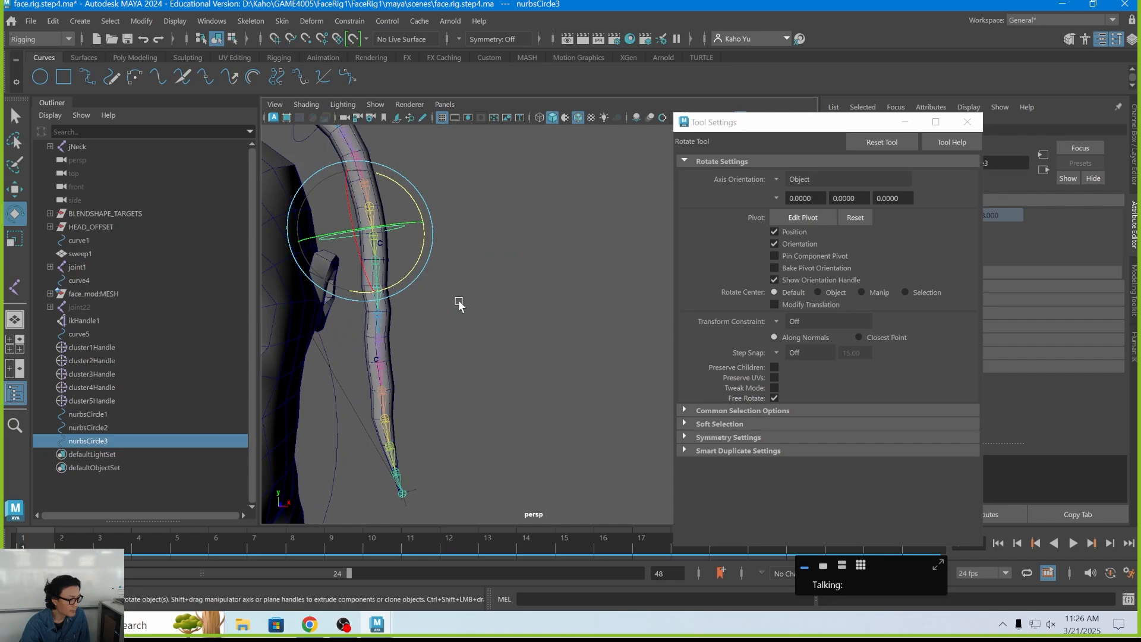
pyautogui.scroll(-5, 512, 287)
pyautogui.press('w')
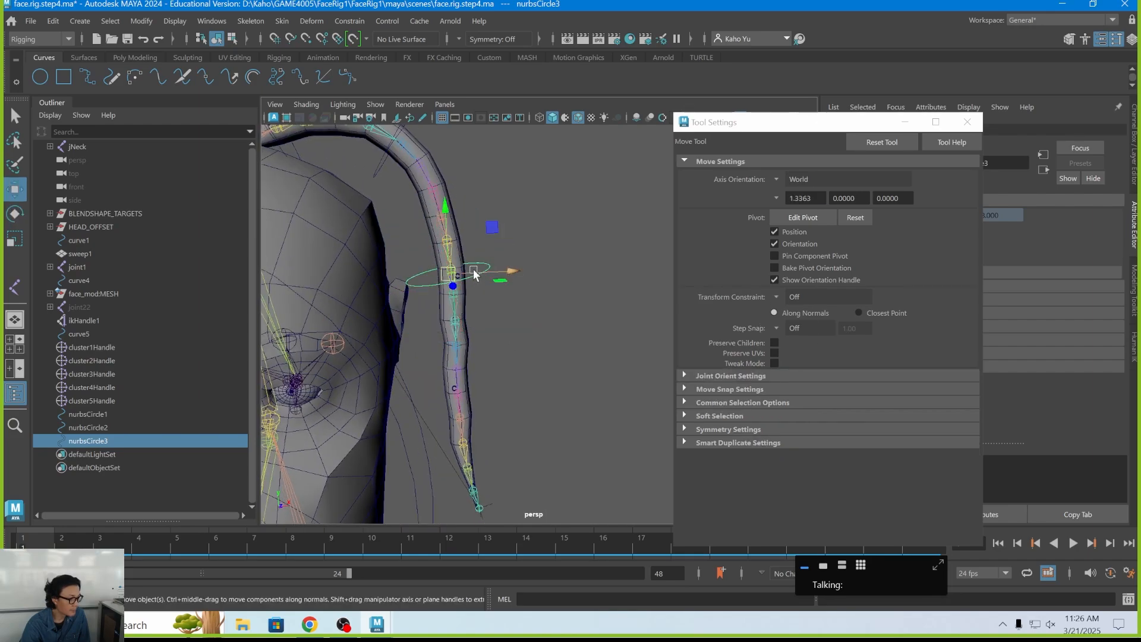
# Step: Move nurbsCircle2 and nurbsCircle3 in depth from the side view so that each one is centred around the strand
pyautogui.keyDown('alt'); pyautogui.moveTo(497, 269); pyautogui.dragTo(463, 213); pyautogui.keyUp('alt')
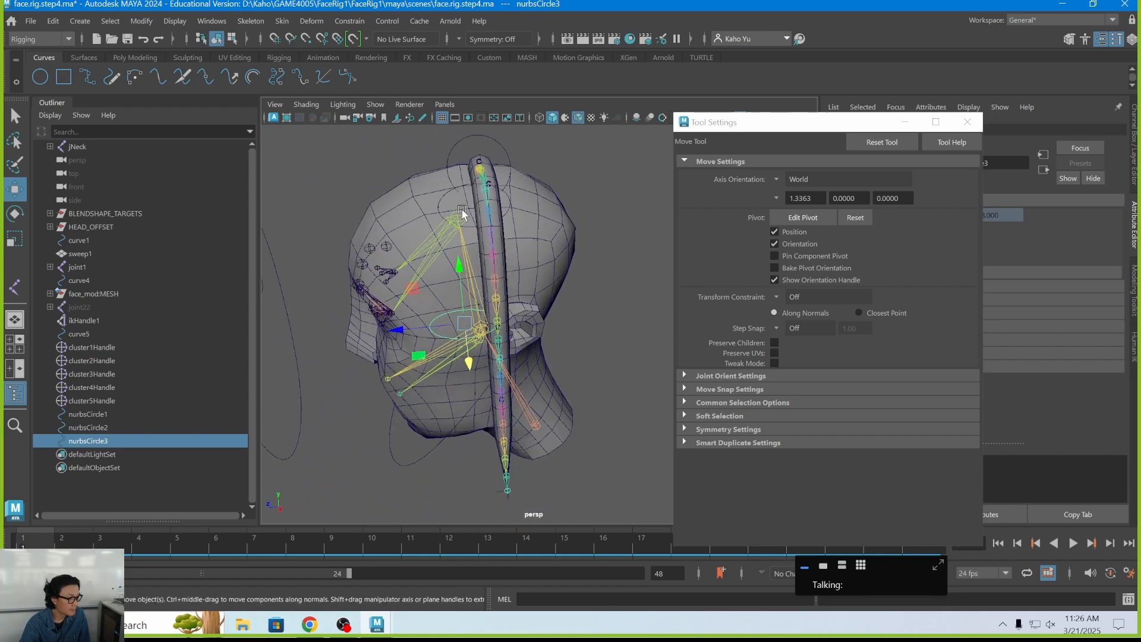
pyautogui.click(448, 208)
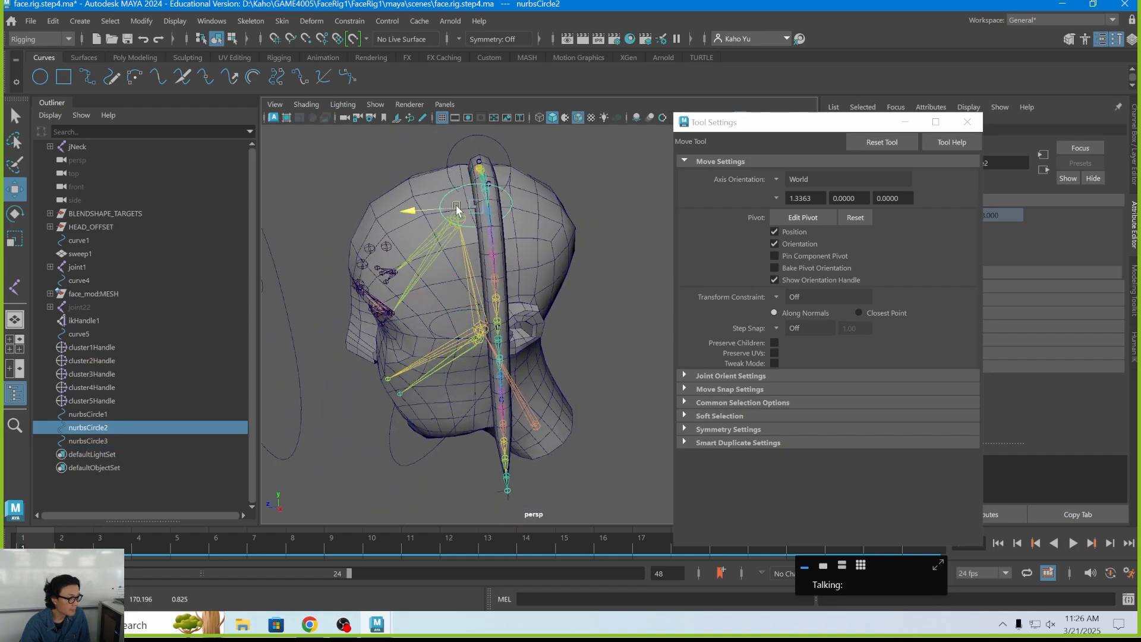
pyautogui.press('q')
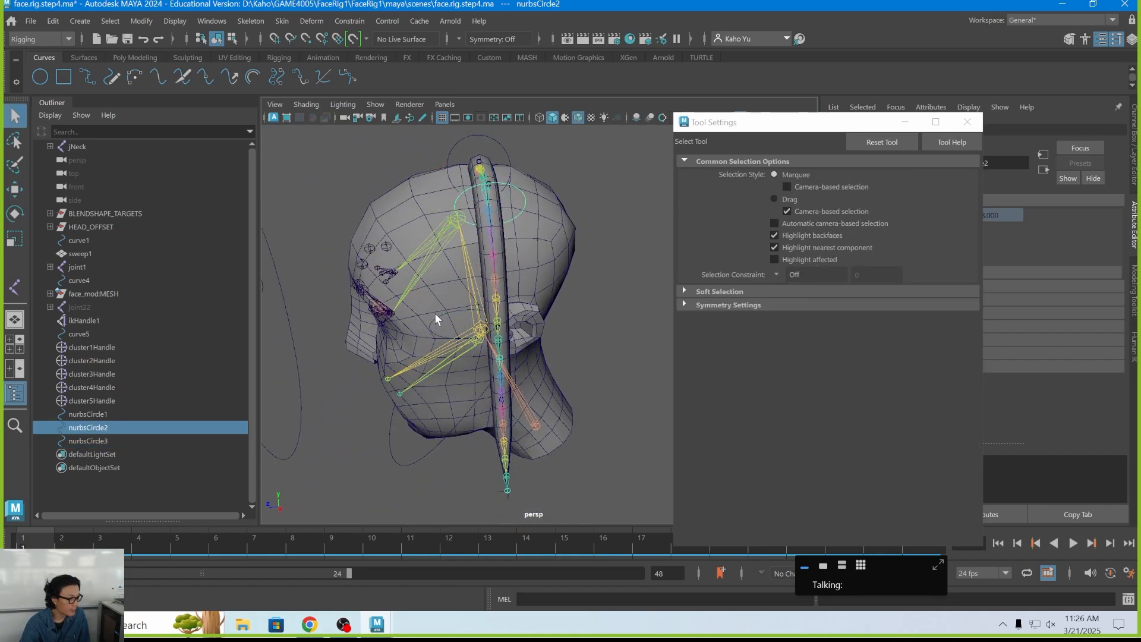
pyautogui.click(452, 320)
pyautogui.press('w')
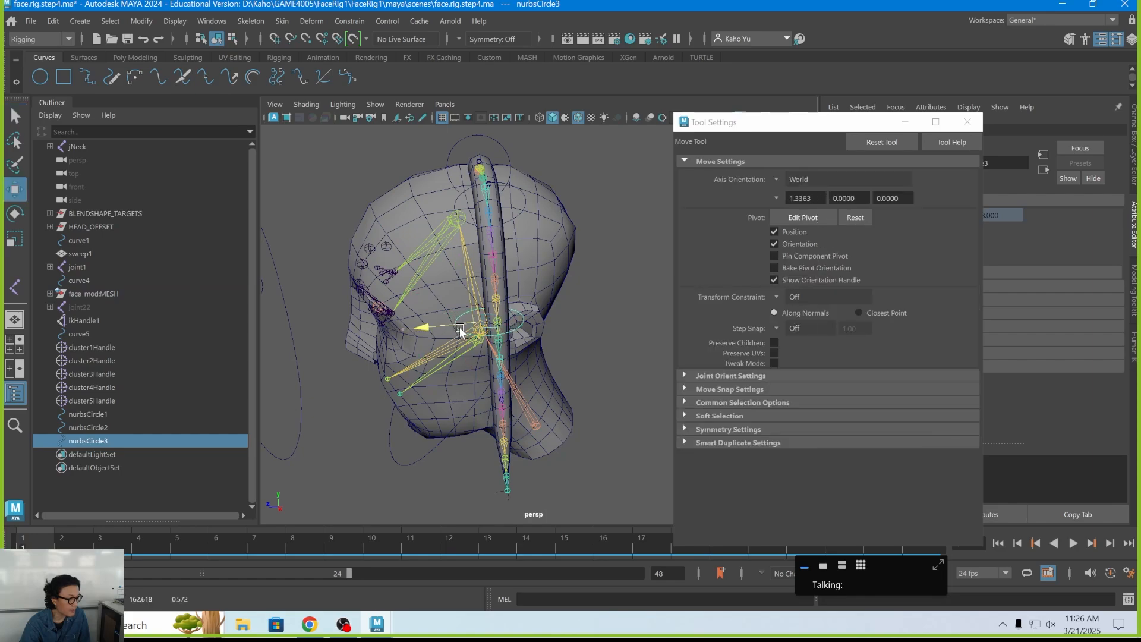
pyautogui.press('f')
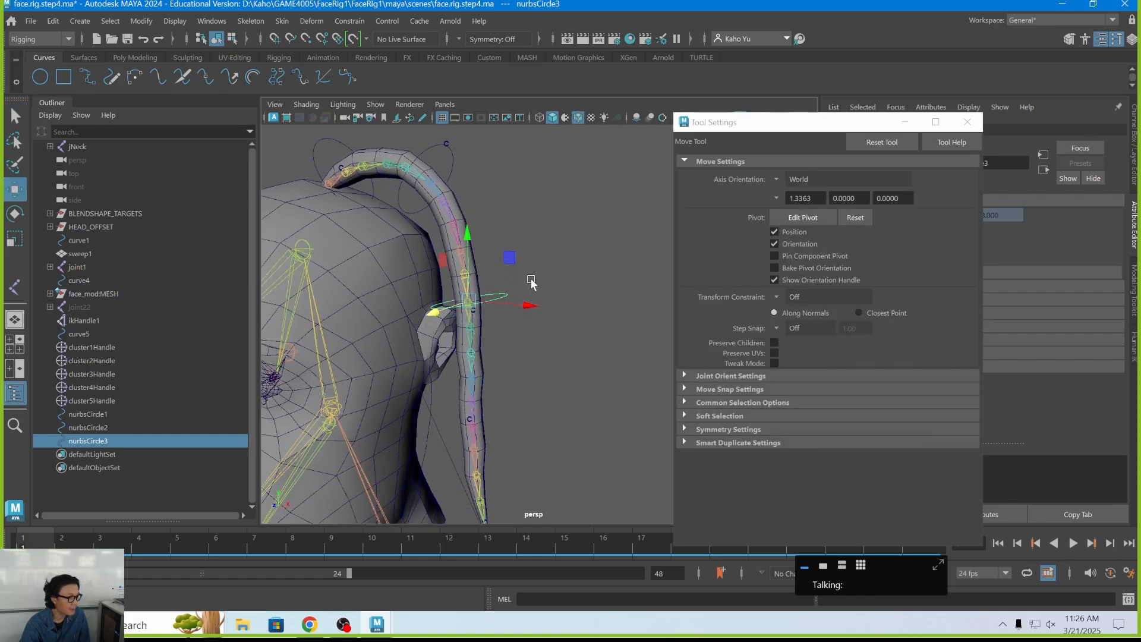
# Step: Rotate nurbsCircle3 until it lies level across the vertical part of the strand
pyautogui.keyDown('alt'); pyautogui.moveTo(531, 281); pyautogui.dragTo(506, 256); pyautogui.keyUp('alt')
pyautogui.press('e')
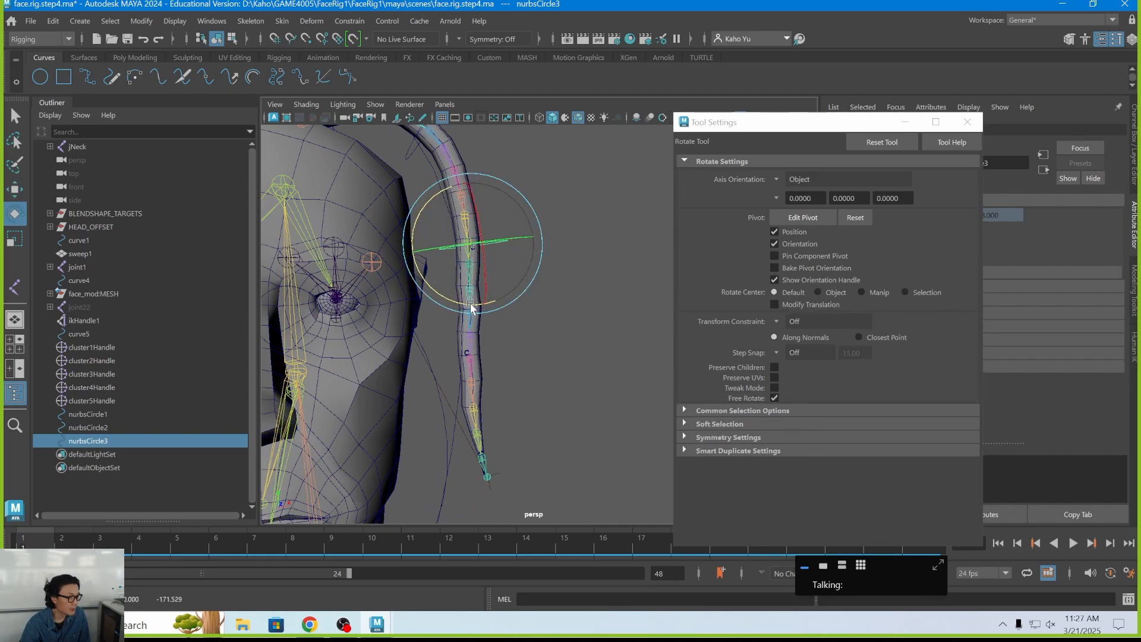
pyautogui.press('w')
pyautogui.press('q')
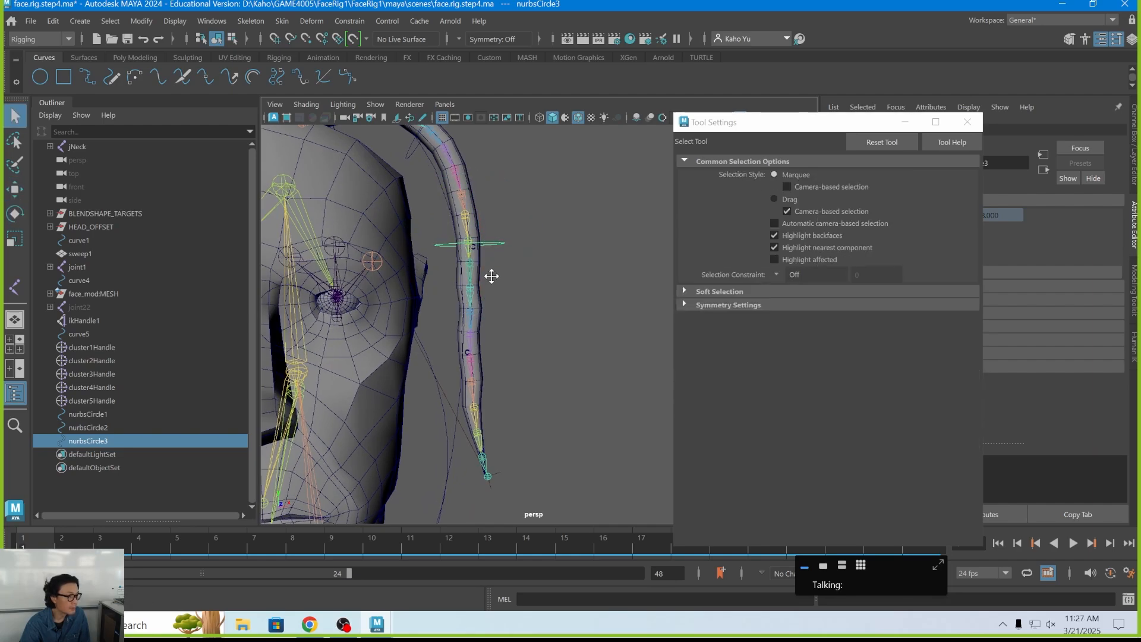
# Step: Duplicate nurbsCircle3 and move both the original and the copy down the strand onto cluster4Handle
pyautogui.keyDown('alt'); pyautogui.moveTo(491, 276); pyautogui.dragTo(497, 254); pyautogui.keyUp('alt')
pyautogui.hotkey('ctrl', 'd')
pyautogui.press('w')
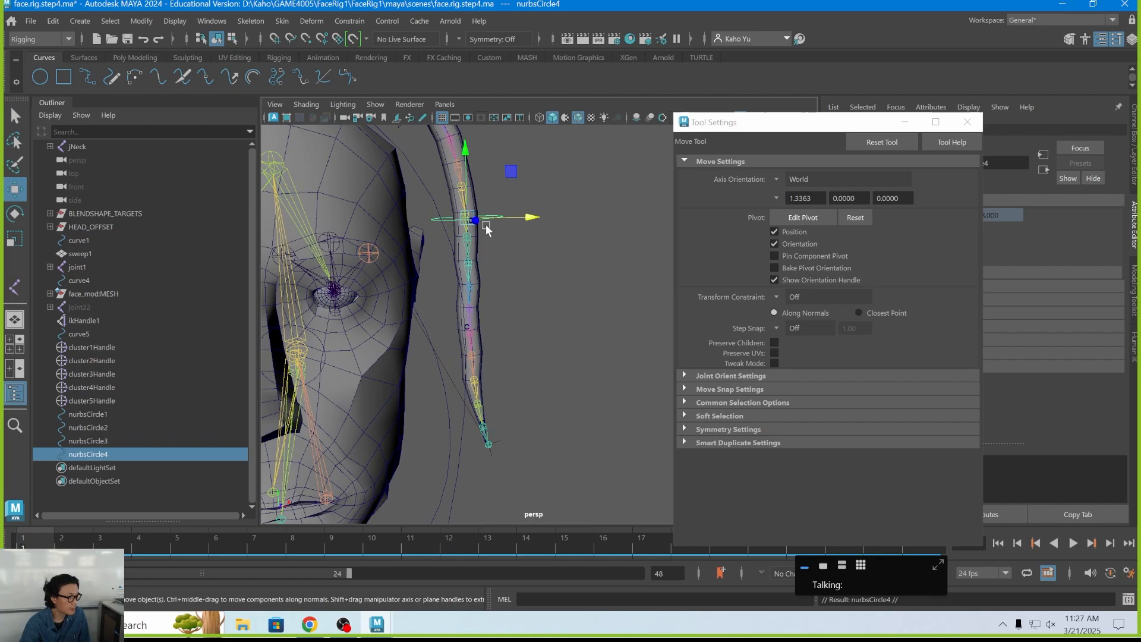
pyautogui.moveTo(498, 171); pyautogui.dragTo(499, 237)
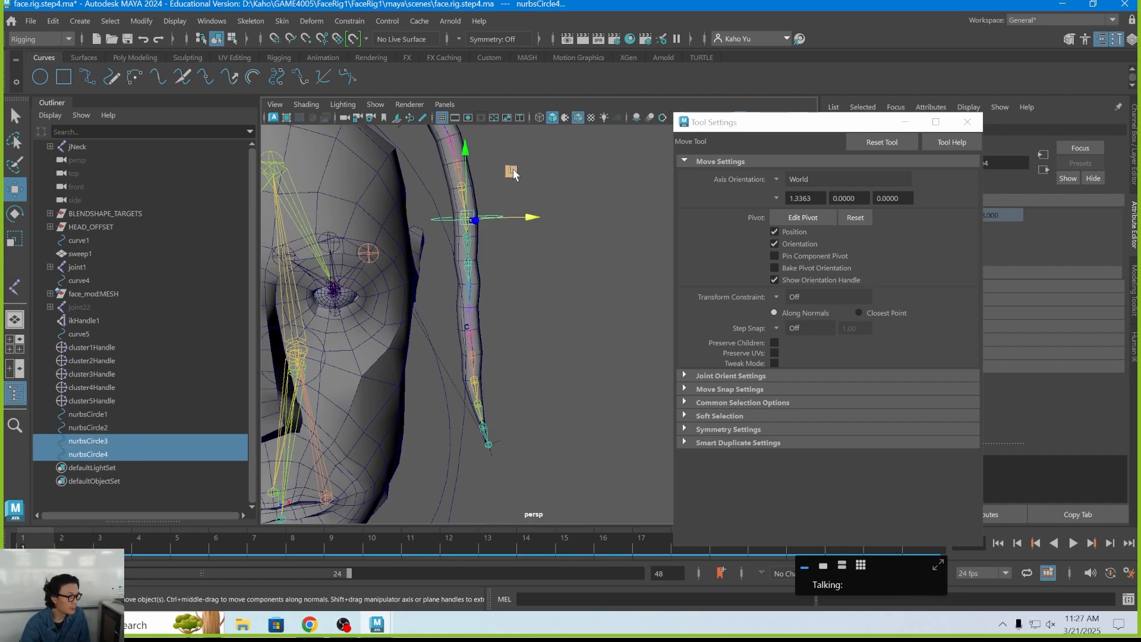
pyautogui.moveTo(512, 172); pyautogui.dragTo(520, 312)
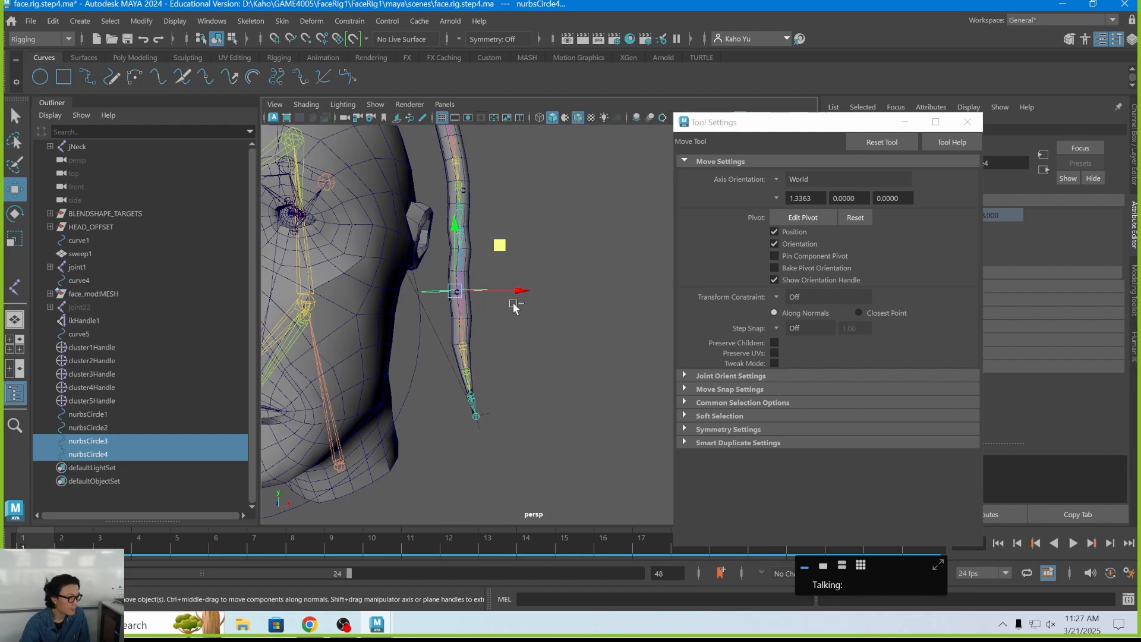
# Step: Duplicate the selected circles for the strand's tip at cluster5Handle, and duplicate again to place circles at cluster3Handle beside the ear
pyautogui.hotkey('ctrl', 'd')
pyautogui.moveTo(504, 255)
pyautogui.mouseDown()
pyautogui.moveTo(515, 381)
pyautogui.moveTo(505, 362)
pyautogui.moveTo(497, 373)
pyautogui.moveTo(502, 248)
pyautogui.mouseUp()
pyautogui.press('q')
pyautogui.click(488, 390)
pyautogui.hotkey('ctrl', 'd')
pyautogui.press('w')
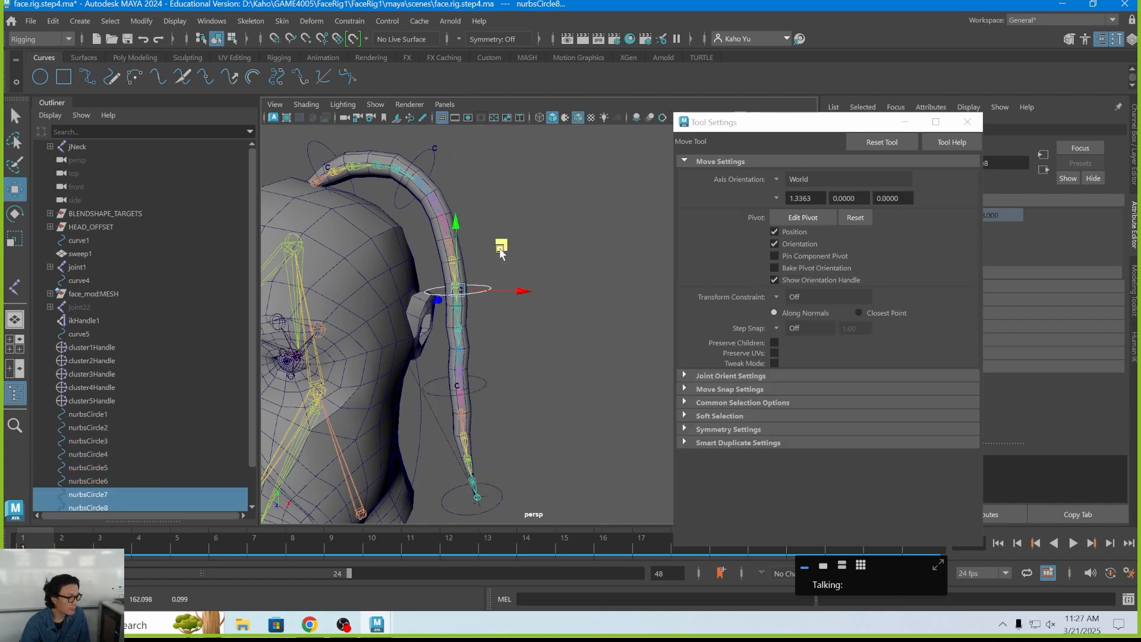
# Step: Select the circles along the strand one by one and compare them with the Outliner entries to identify stacked duplicates
pyautogui.press('q')
pyautogui.scroll(-5, 528, 357)
pyautogui.keyDown('alt'); pyautogui.moveTo(519, 348); pyautogui.dragTo(495, 288); pyautogui.keyUp('alt')
pyautogui.click(432, 292)
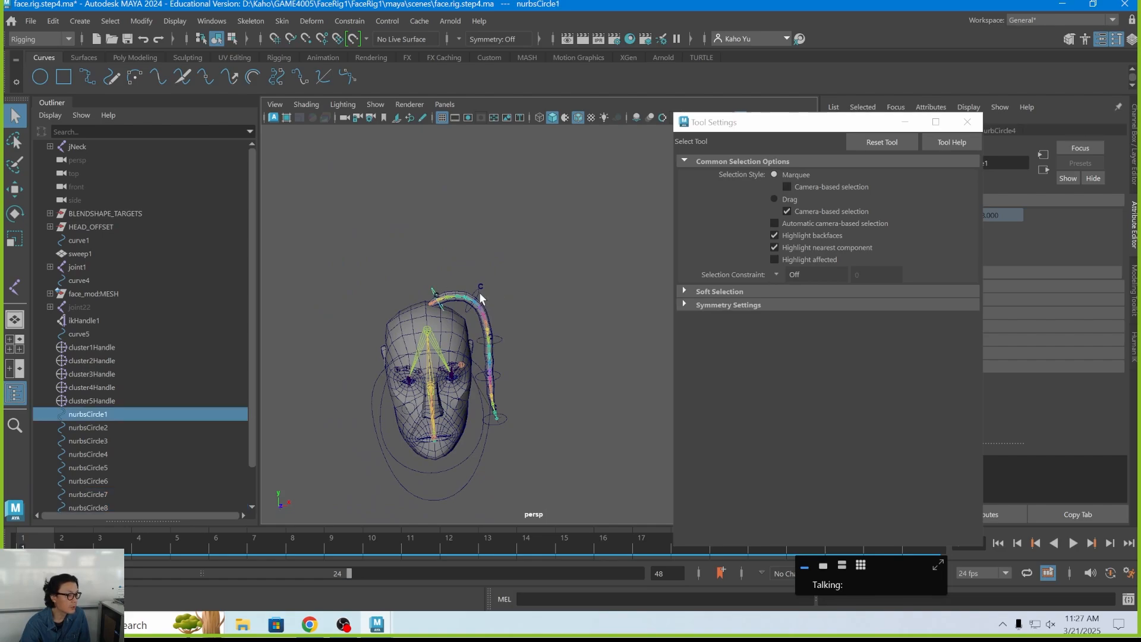
pyautogui.keyDown('shift'); pyautogui.click(477, 298); pyautogui.keyUp('shift')
pyautogui.keyDown('shift'); pyautogui.click(500, 339); pyautogui.keyUp('shift')
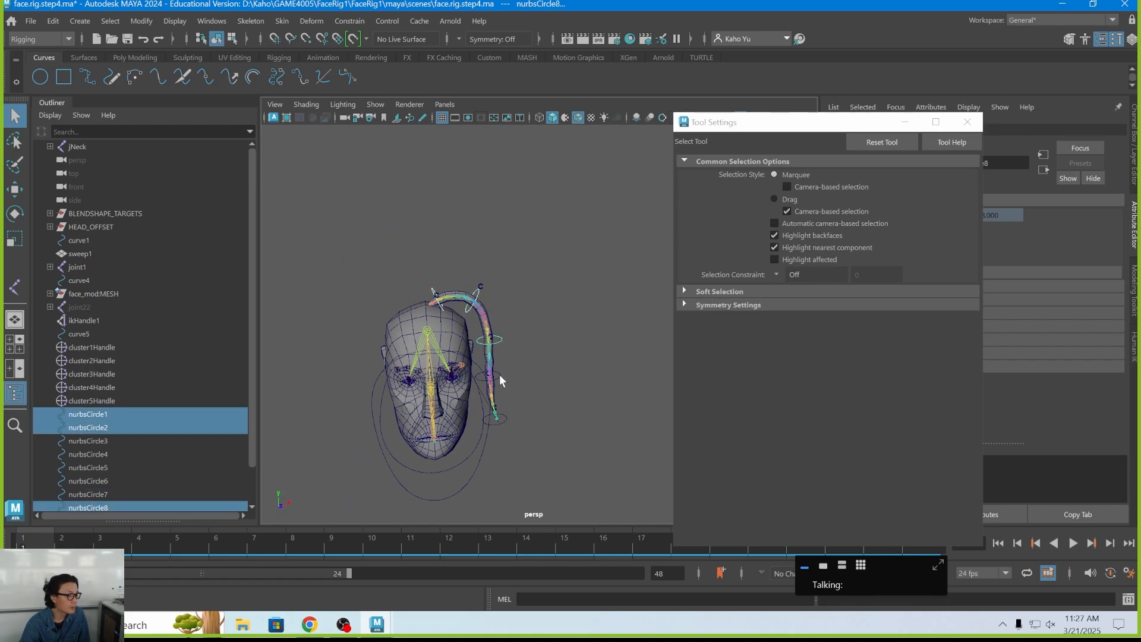
pyautogui.keyDown('shift'); pyautogui.click(500, 376); pyautogui.keyUp('shift')
pyautogui.keyDown('shift'); pyautogui.click(505, 419); pyautogui.keyUp('shift')
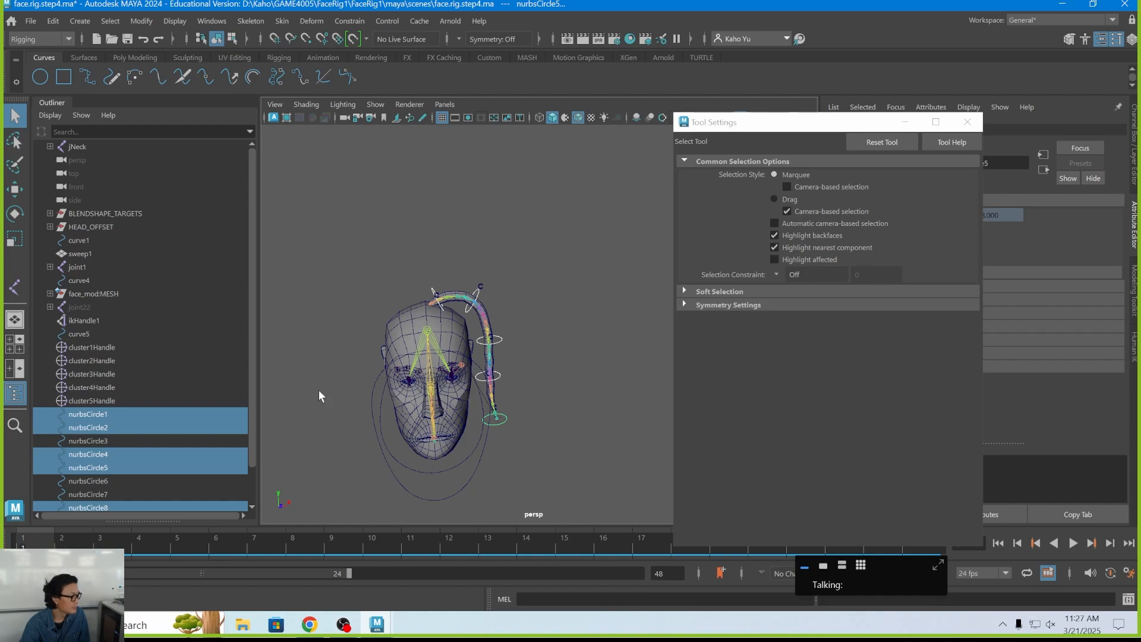
pyautogui.click(126, 482)
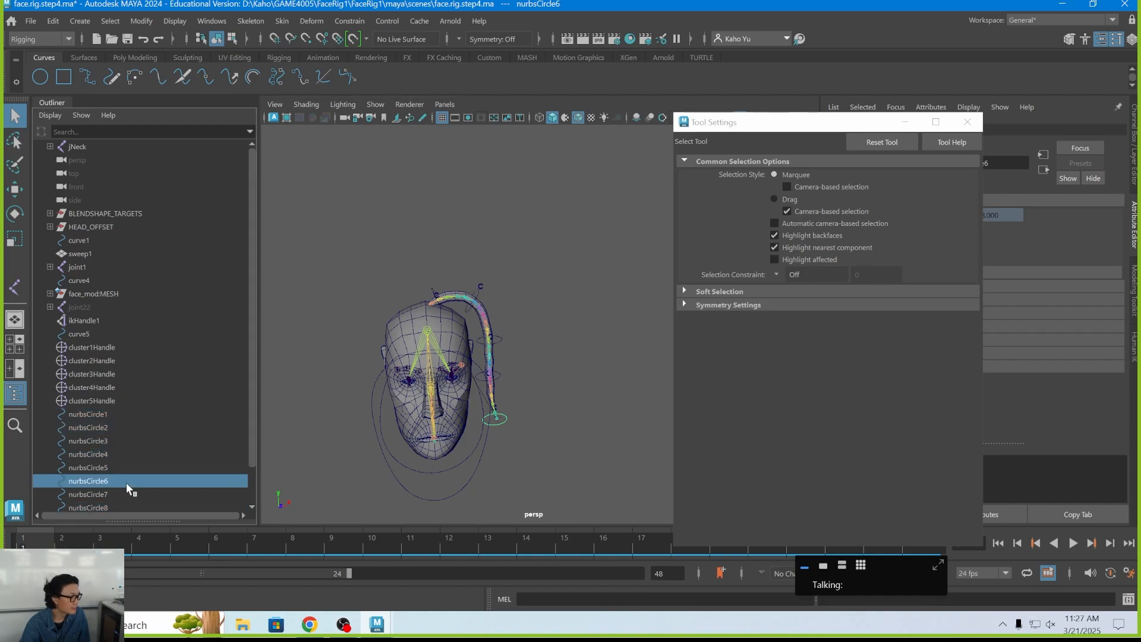
pyautogui.click(117, 494)
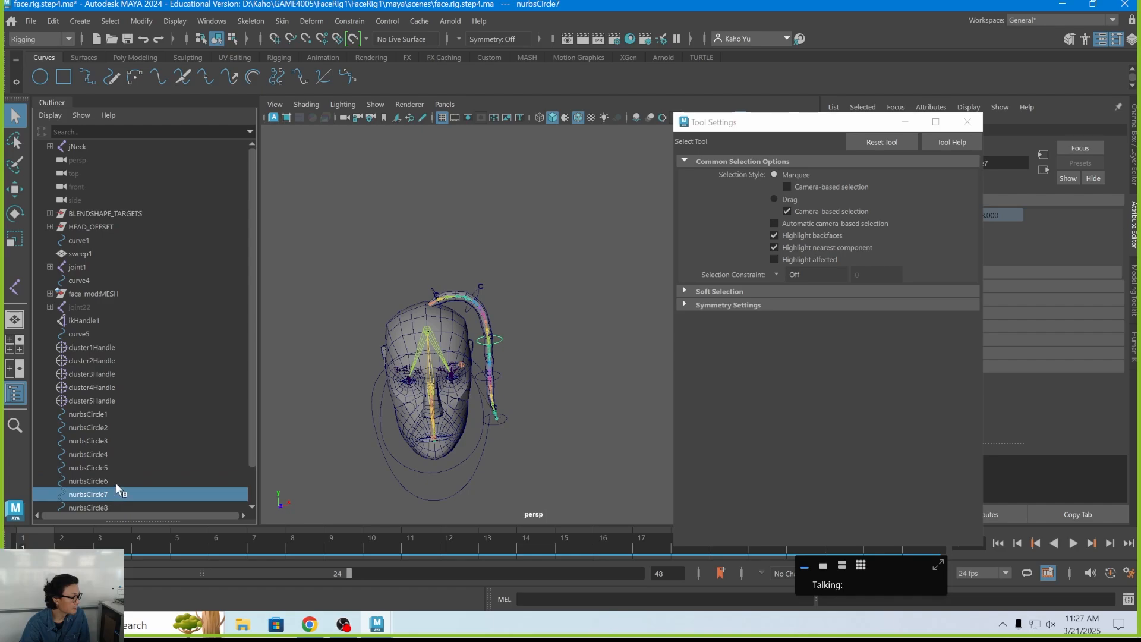
pyautogui.click(115, 481)
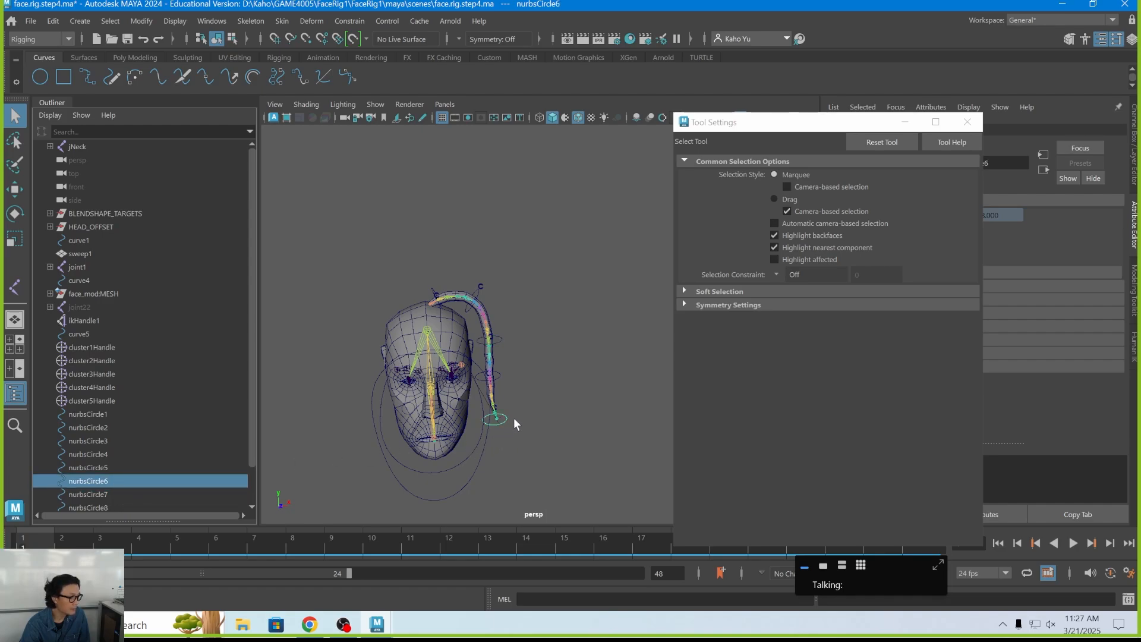
# Step: Delete the stacked duplicates nurbsCircle3, nurbsCircle7 and nurbsCircle6 from the strand
pyautogui.click(500, 379)
pyautogui.press('w')
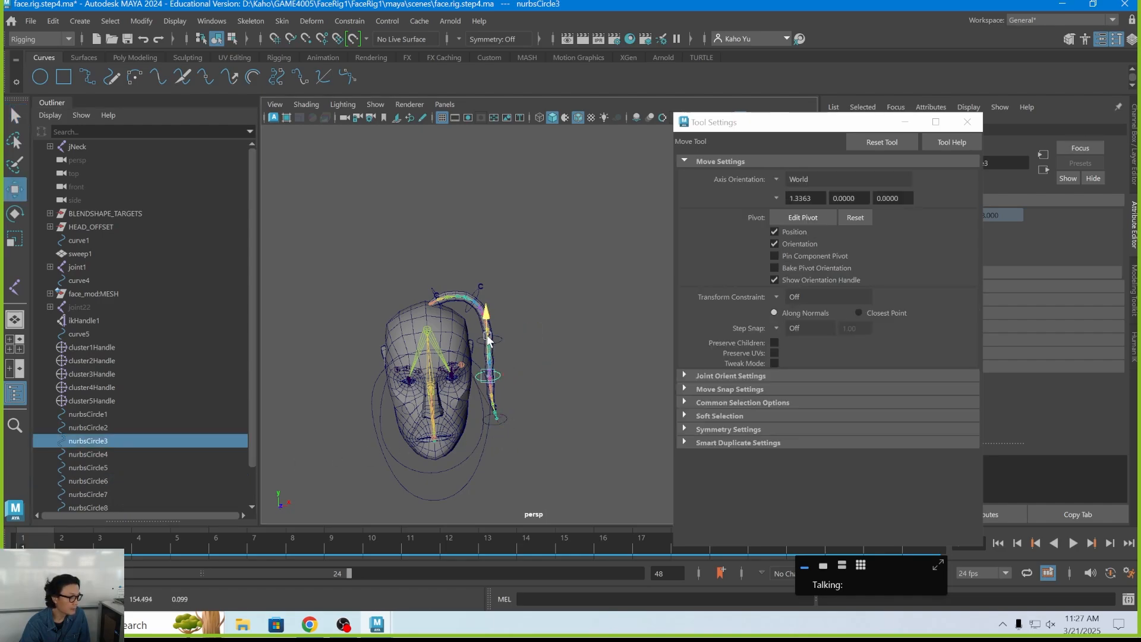
pyautogui.press('Delete')
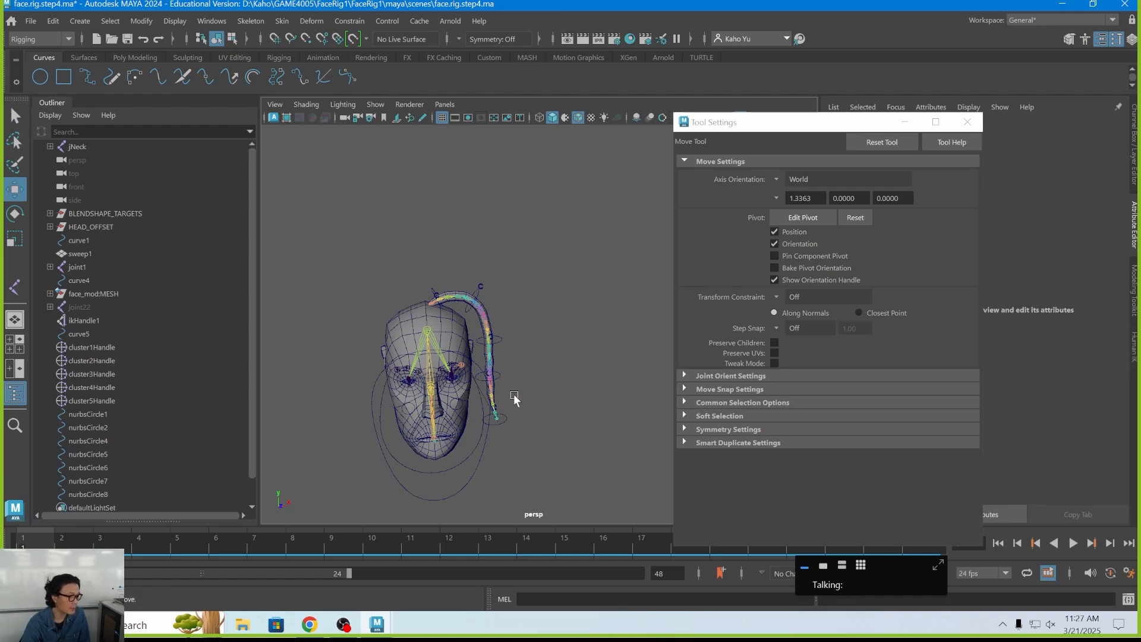
pyautogui.click(502, 339)
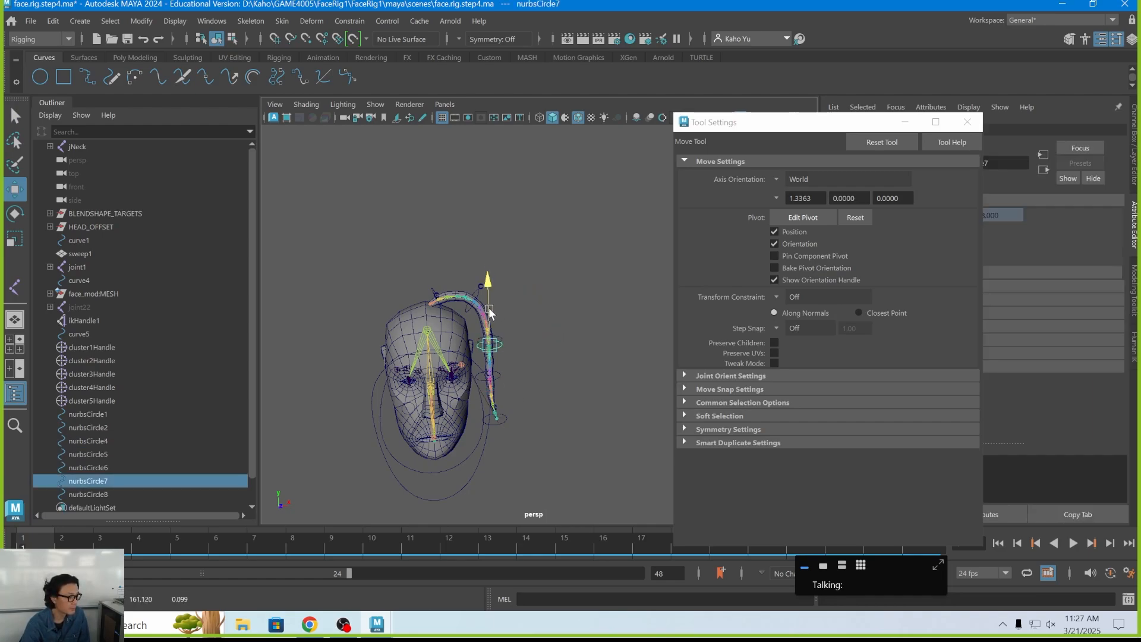
pyautogui.press('Delete')
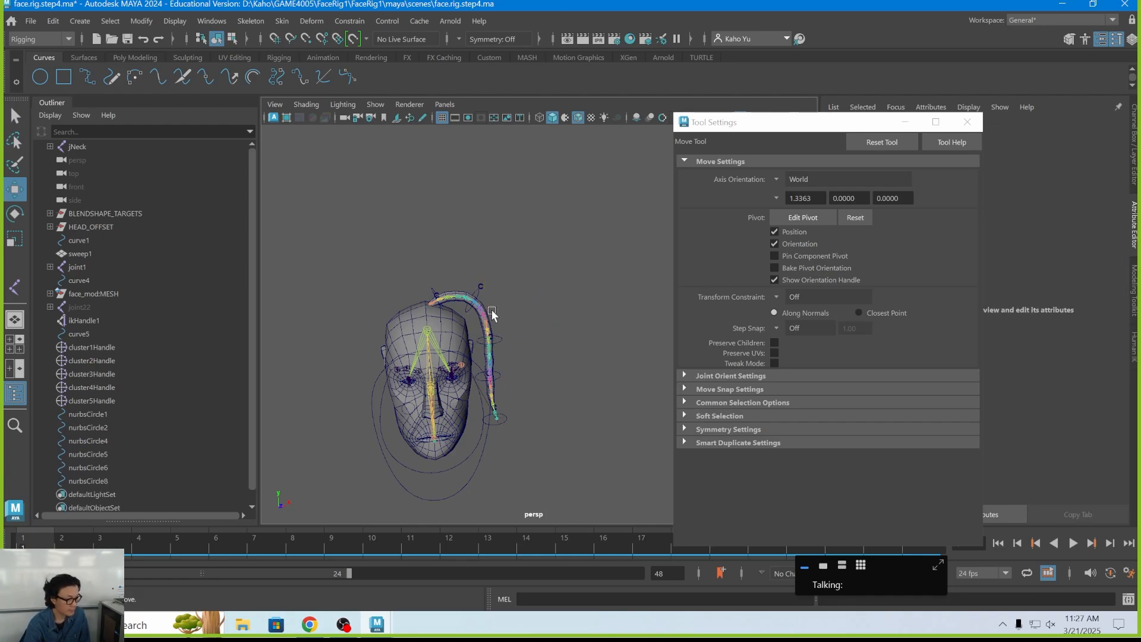
pyautogui.click(497, 419)
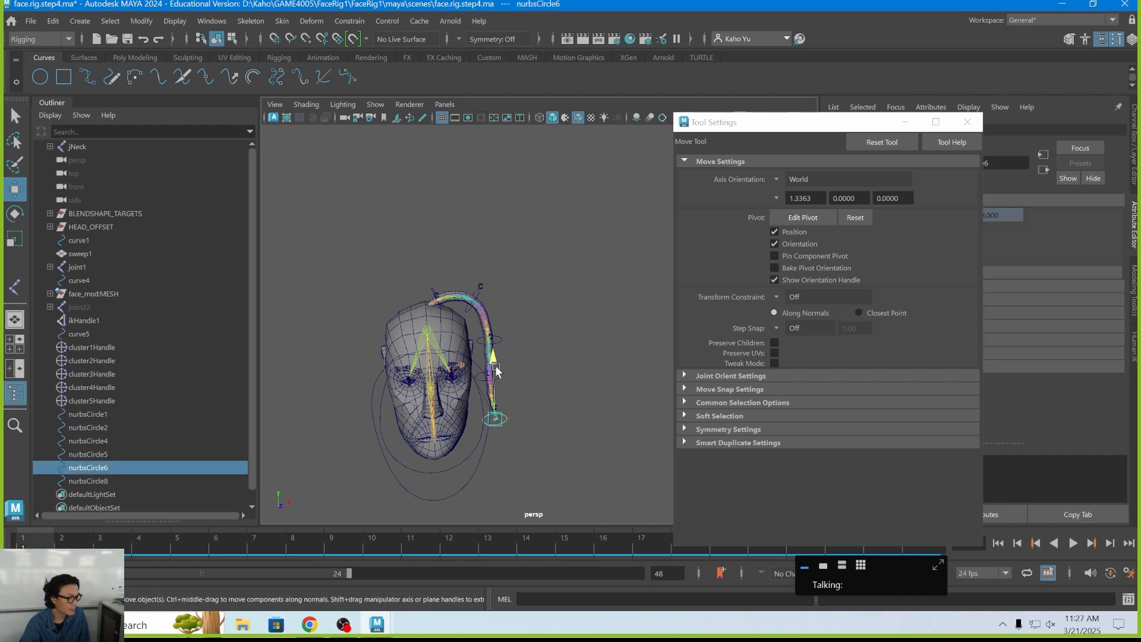
pyautogui.press('Delete')
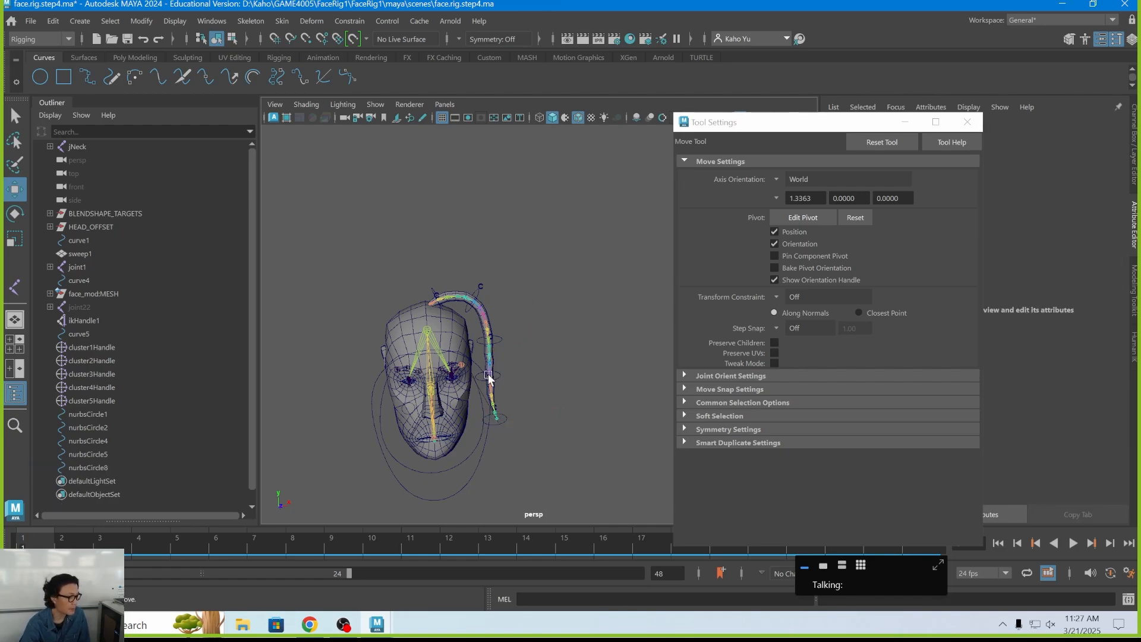
# Step: Select nurbsCircle1, nurbsCircle2, nurbsCircle4, nurbsCircle5 and nurbsCircle8 and examine their placement along the strand
pyautogui.click(500, 420)
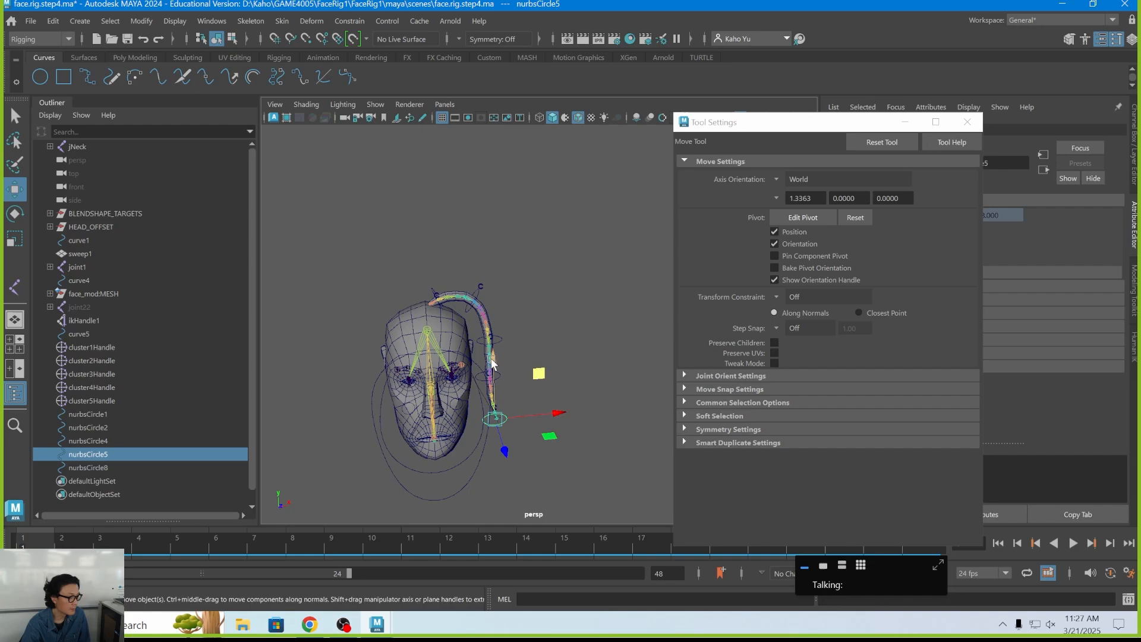
pyautogui.press('q')
pyautogui.moveTo(117, 417); pyautogui.dragTo(110, 469)
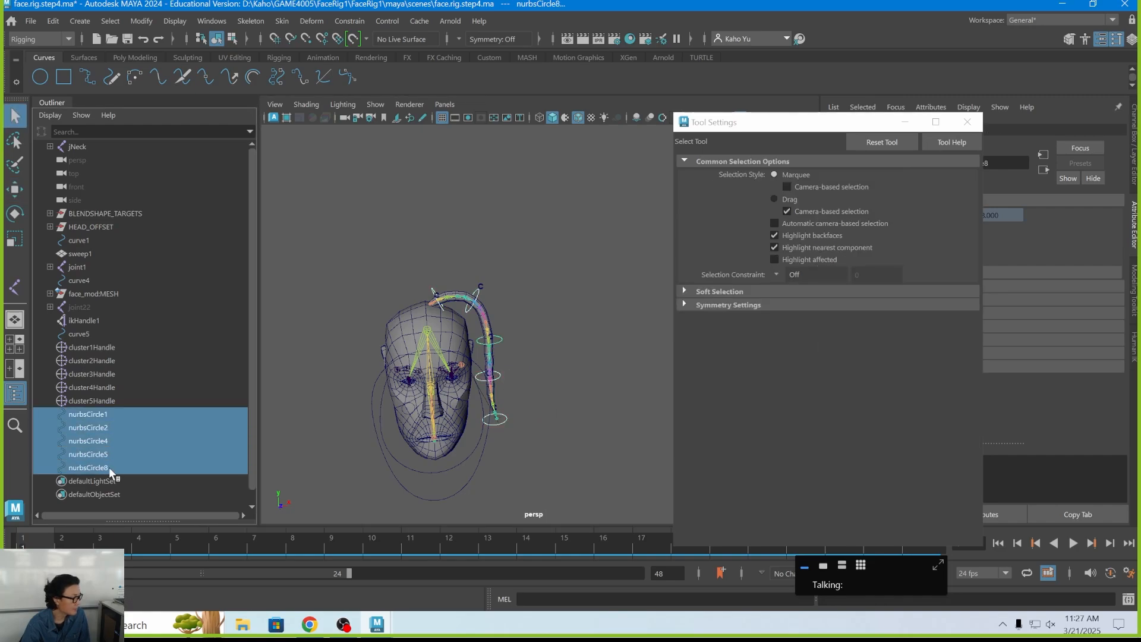
pyautogui.scroll(3, 535, 404)
pyautogui.keyDown('alt'); pyautogui.moveTo(484, 408); pyautogui.dragTo(492, 384); pyautogui.keyUp('alt')
pyautogui.scroll(3, 526, 371)
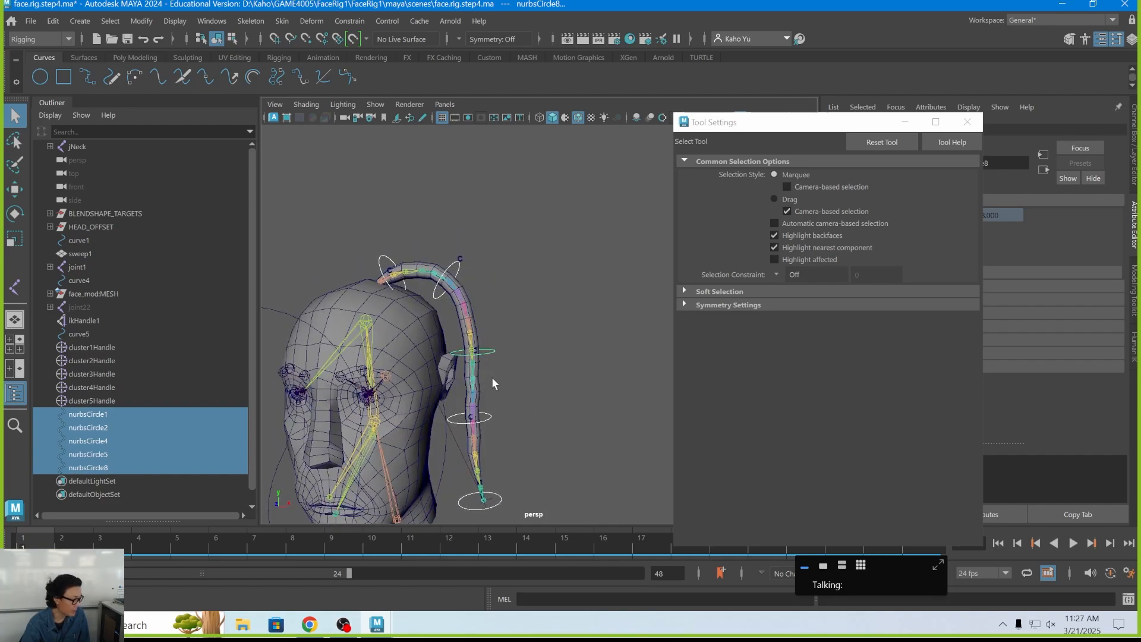
pyautogui.click(106, 415)
pyautogui.hotkey('ctrl', 'g')
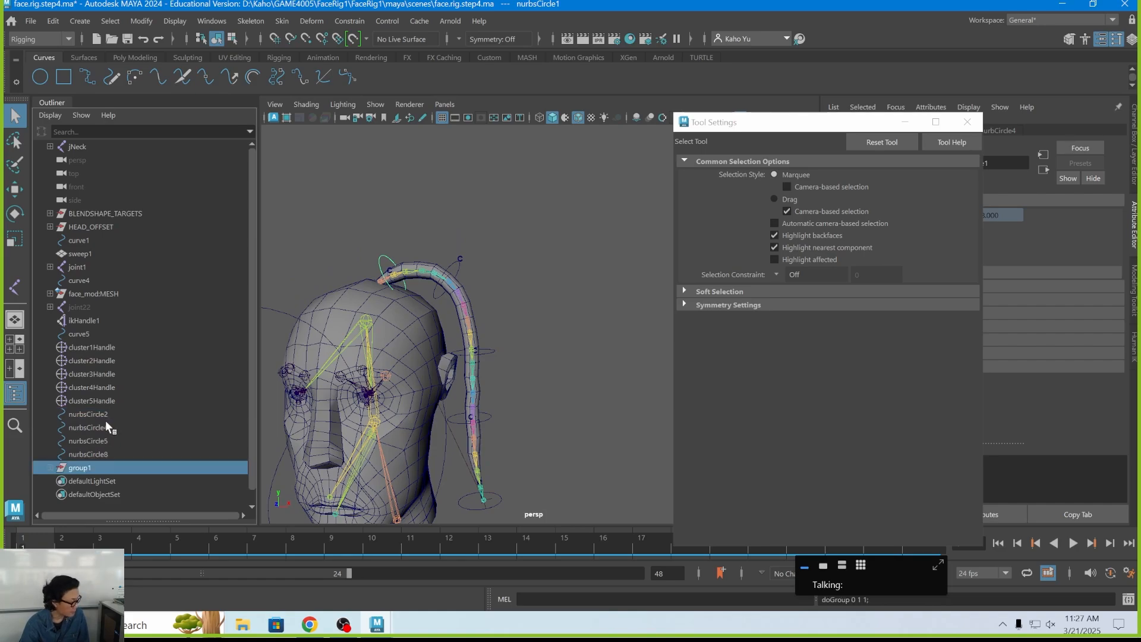
pyautogui.hotkey('ctrl', 'z')
# Step: Freeze the transformations of all five circles, from nurbsCircle1 to nurbsCircle8, and clear the selection
pyautogui.keyDown('shift'); pyautogui.click(107, 467); pyautogui.keyUp('shift')
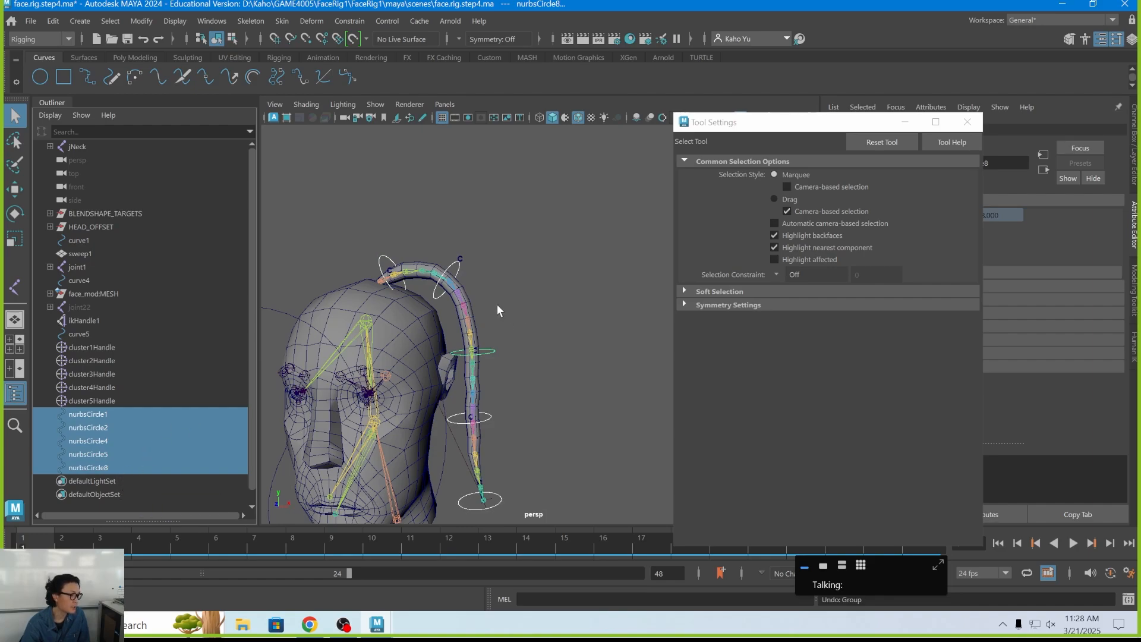
pyautogui.keyDown('alt'); pyautogui.moveTo(497, 305); pyautogui.dragTo(467, 306); pyautogui.keyUp('alt')
pyautogui.click(142, 21)
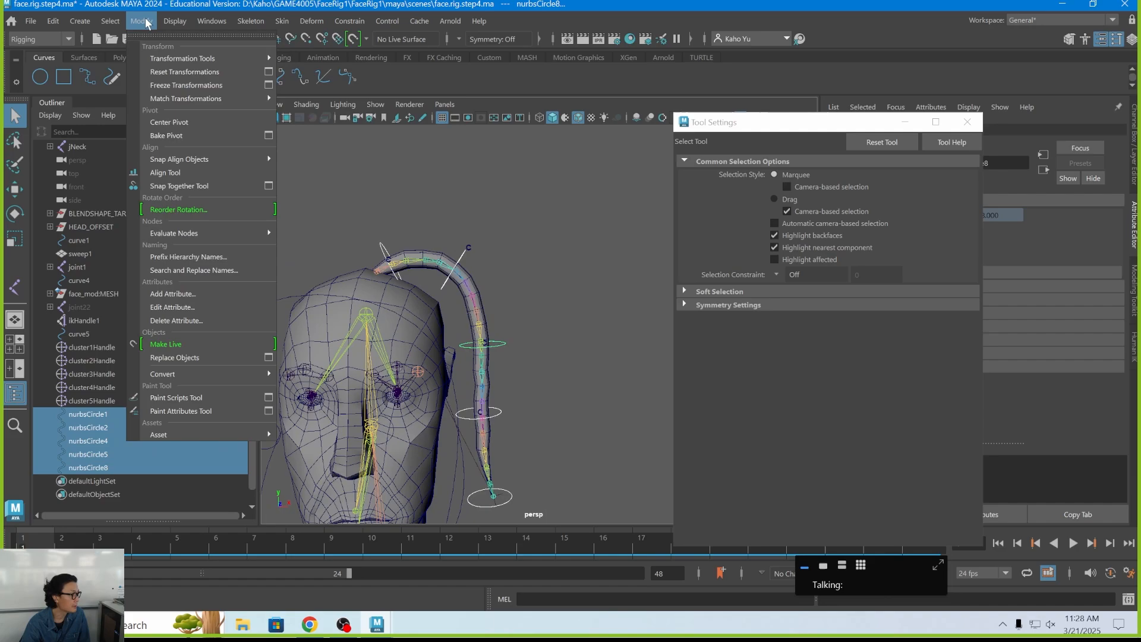
pyautogui.click(180, 86)
pyautogui.scroll(-3, 485, 299)
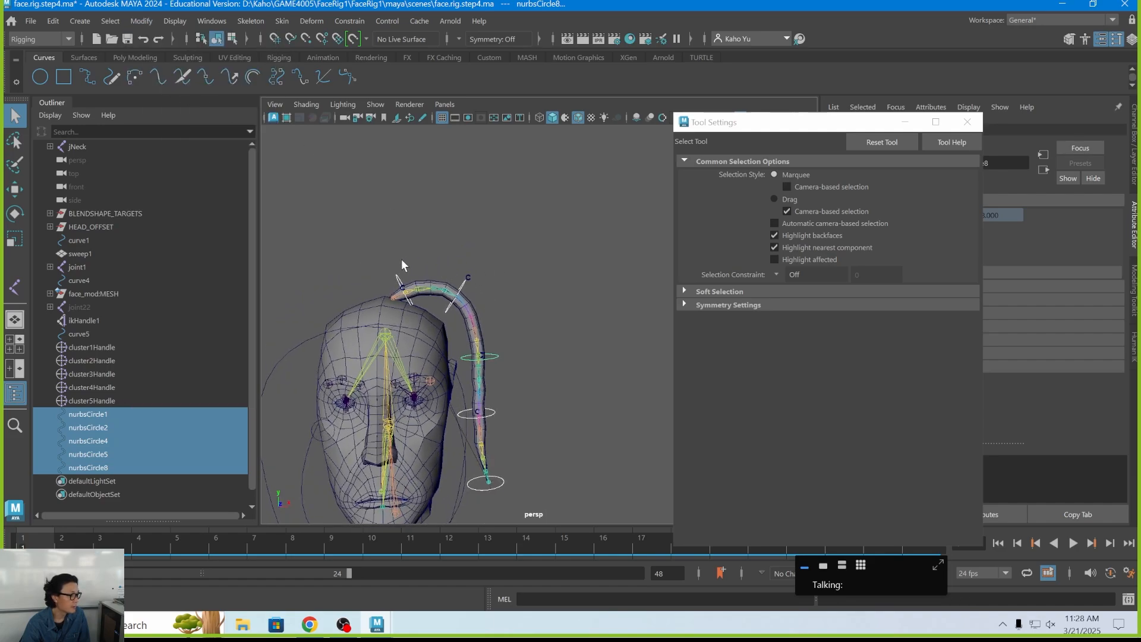
pyautogui.click(400, 283)
pyautogui.click(401, 289)
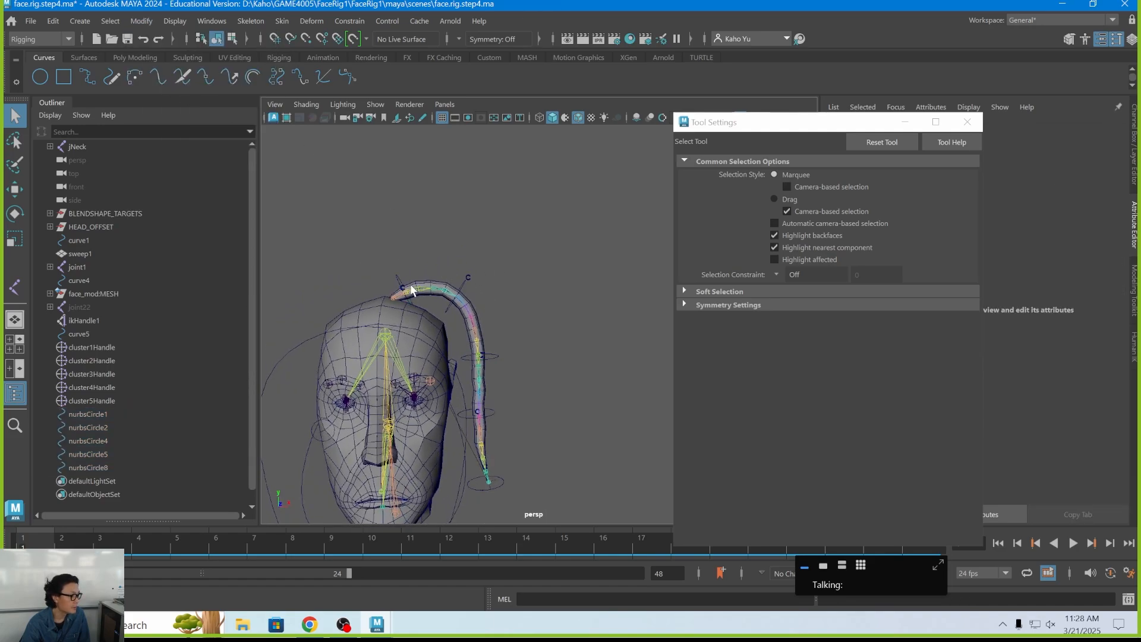
# Step: Switch the view to wireframe and parent-constrain cluster1Handle to nurbsCircle1 at the root of the strand
pyautogui.click(402, 287)
pyautogui.click(406, 290)
pyautogui.scroll(5, 410, 273)
pyautogui.scroll(-2, 580, 305)
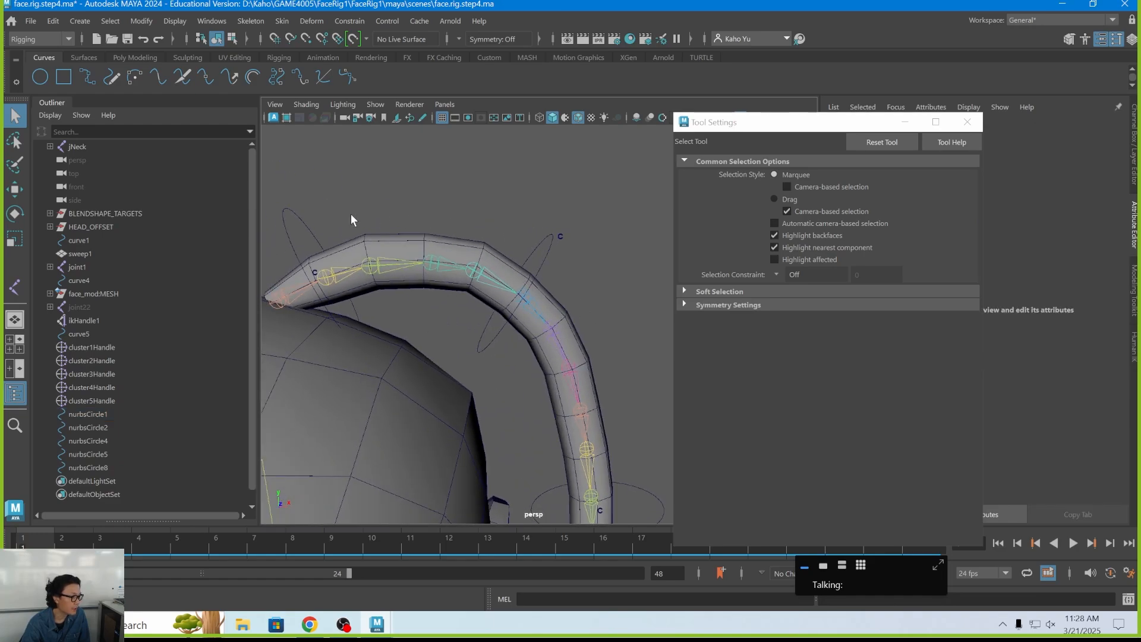
pyautogui.click(287, 225)
pyautogui.keyDown('alt'); pyautogui.moveTo(310, 258); pyautogui.dragTo(311, 290); pyautogui.keyUp('alt')
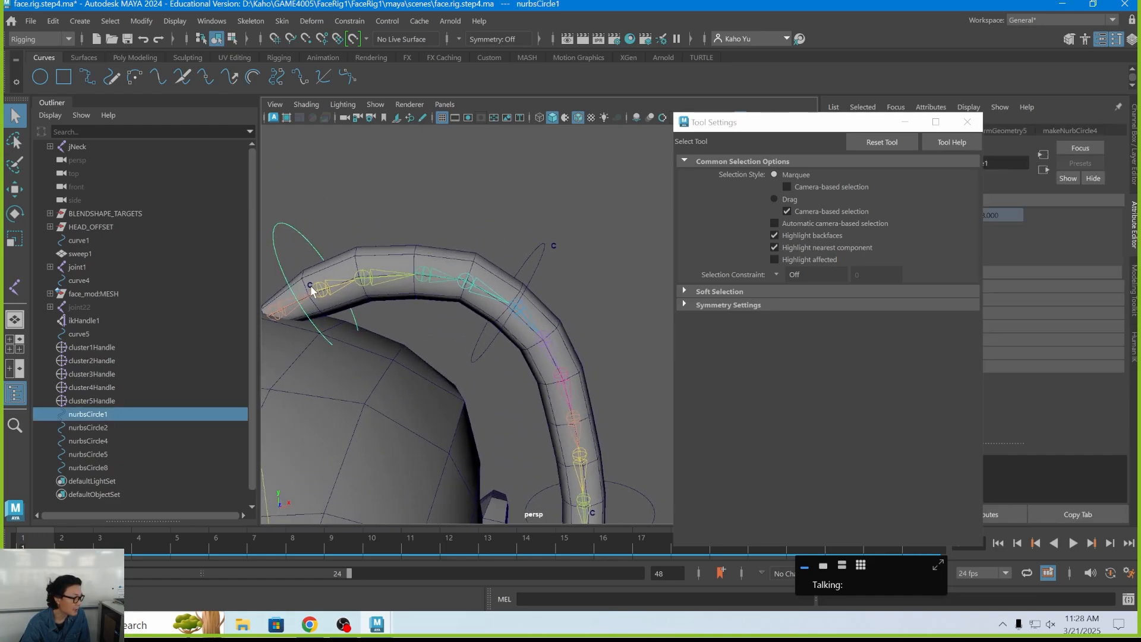
pyautogui.keyDown('shift'); pyautogui.click(311, 280); pyautogui.keyUp('shift')
pyautogui.click(306, 232)
pyautogui.click(305, 240)
pyautogui.keyDown('alt'); pyautogui.moveTo(305, 238); pyautogui.dragTo(357, 205, button='middle'); pyautogui.keyUp('alt')
pyautogui.keyDown('alt'); pyautogui.moveTo(359, 206); pyautogui.dragTo(353, 200); pyautogui.keyUp('alt')
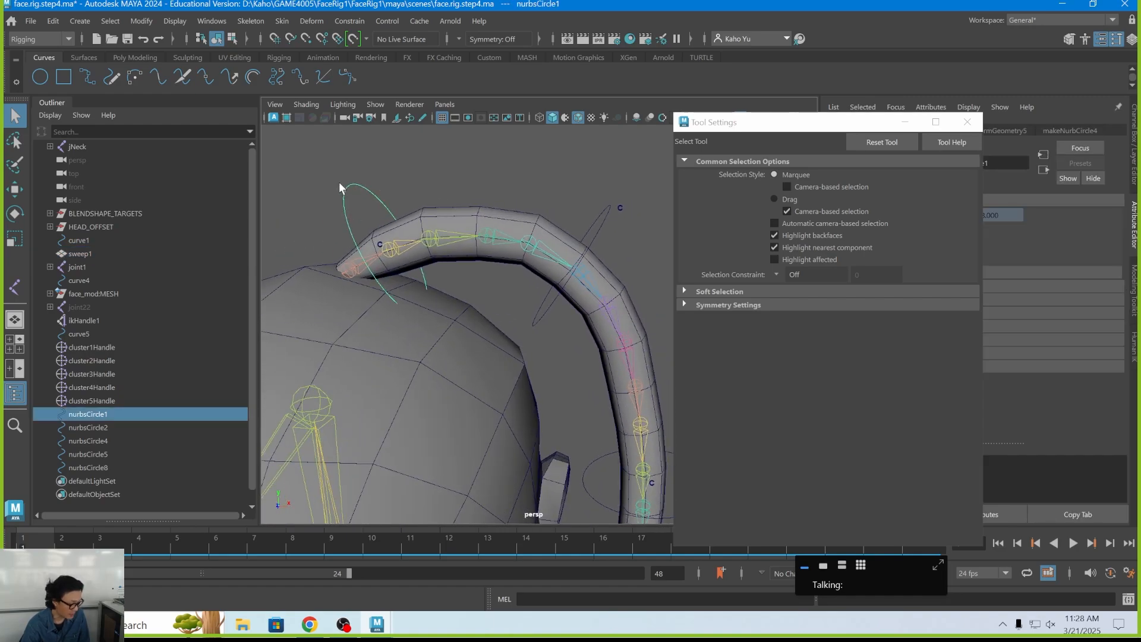
pyautogui.press('4')
pyautogui.keyDown('shift'); pyautogui.click(379, 243); pyautogui.keyUp('shift')
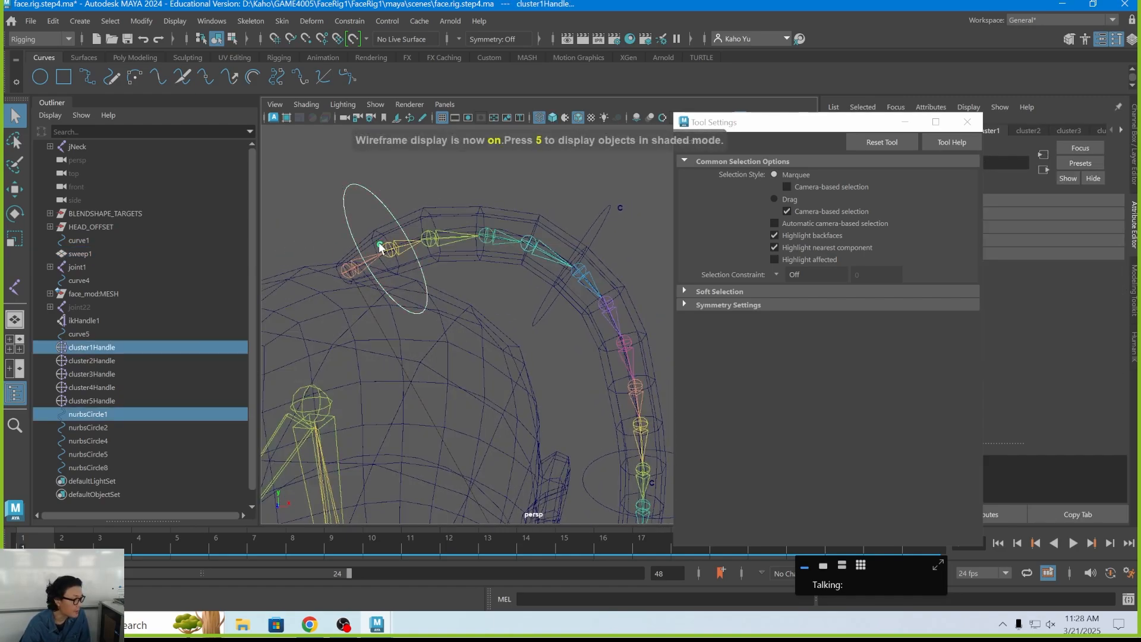
pyautogui.click(355, 22)
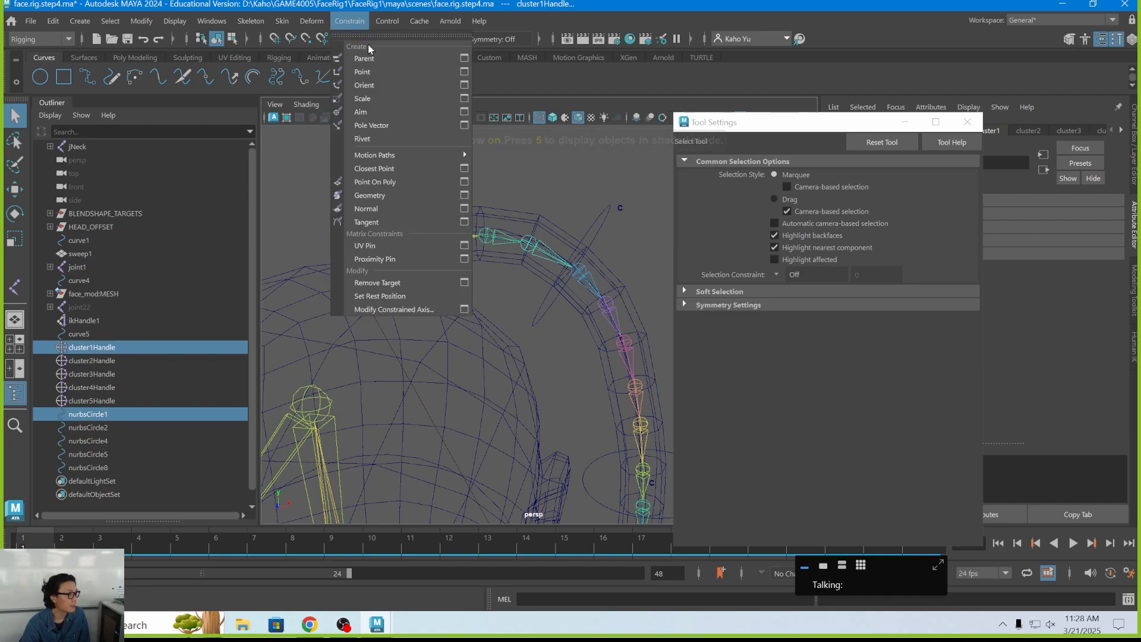
pyautogui.click(370, 44)
# Step: Parent-constrain cluster2Handle to nurbsCircle2 at the upper bend of the strand
pyautogui.click(604, 221)
pyautogui.keyDown('shift'); pyautogui.click(621, 208); pyautogui.keyUp('shift')
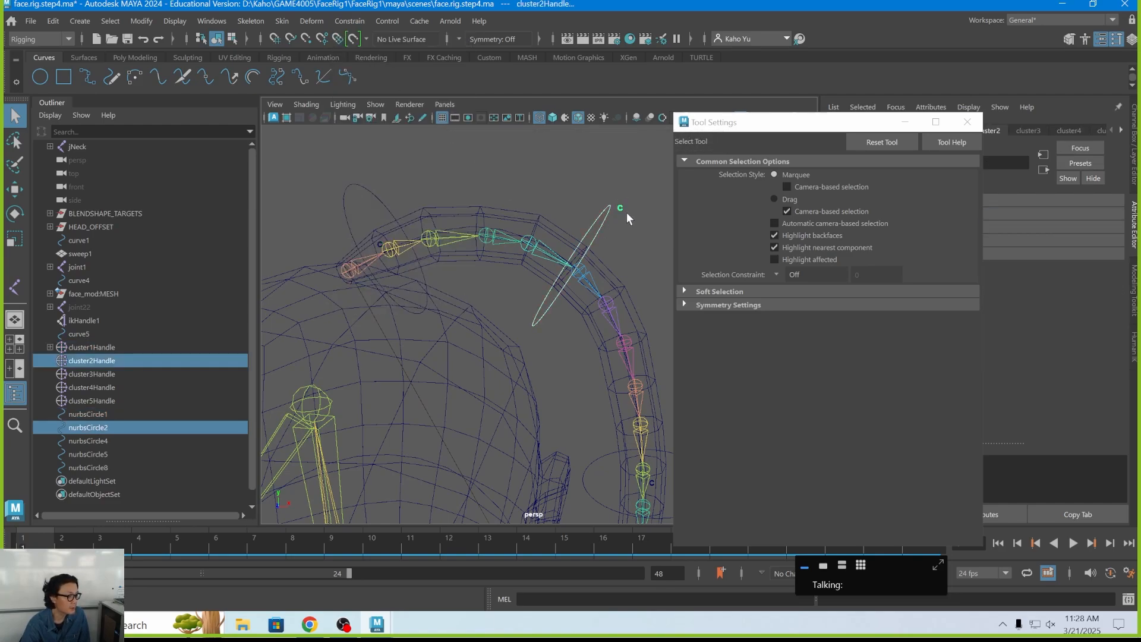
pyautogui.click(352, 22)
pyautogui.click(416, 58)
# Step: Parent-constrain cluster4Handle to nurbsCircle8 around the middle of the strand
pyautogui.keyDown('alt'); pyautogui.moveTo(452, 250); pyautogui.dragTo(472, 302); pyautogui.keyUp('alt')
pyautogui.click(475, 297)
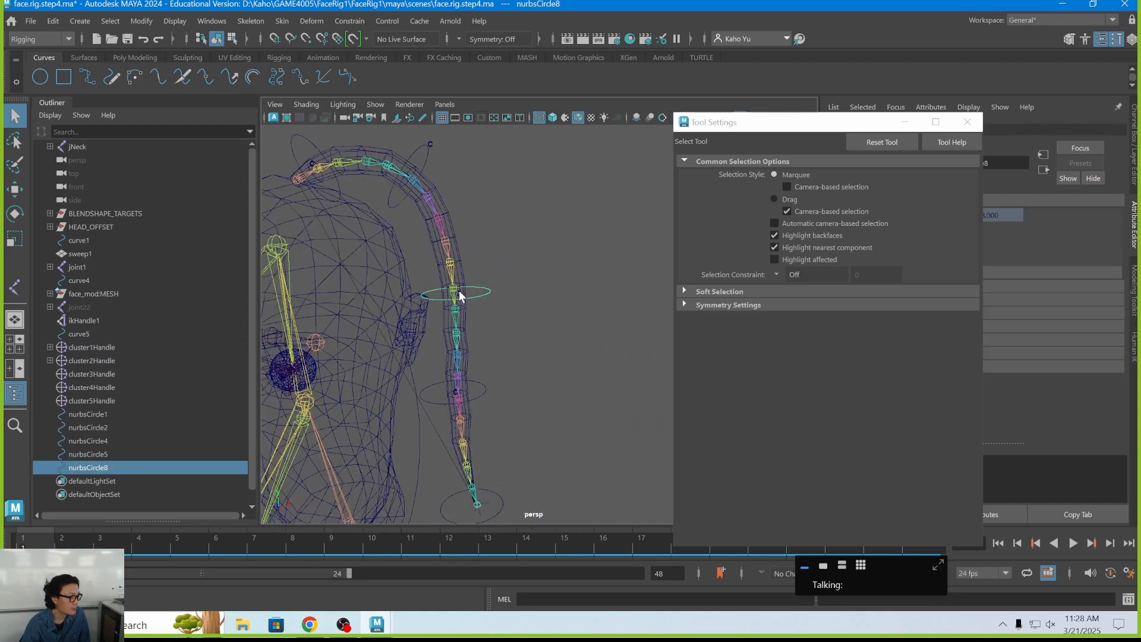
pyautogui.keyDown('shift'); pyautogui.click(462, 293); pyautogui.keyUp('shift')
pyautogui.hotkey('ctrl', 'z')
pyautogui.scroll(7, 460, 292)
pyautogui.keyDown('alt'); pyautogui.moveTo(312, 232); pyautogui.dragTo(451, 275, button='middle'); pyautogui.keyUp('alt')
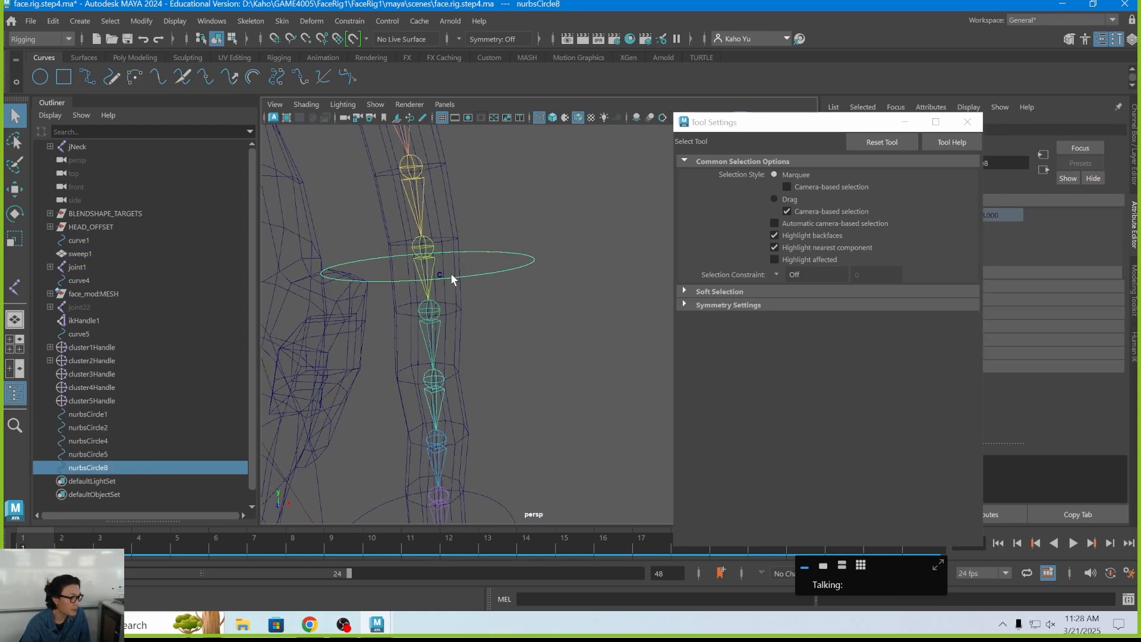
pyautogui.keyDown('shift'); pyautogui.click(439, 274); pyautogui.keyUp('shift')
pyautogui.click(349, 21)
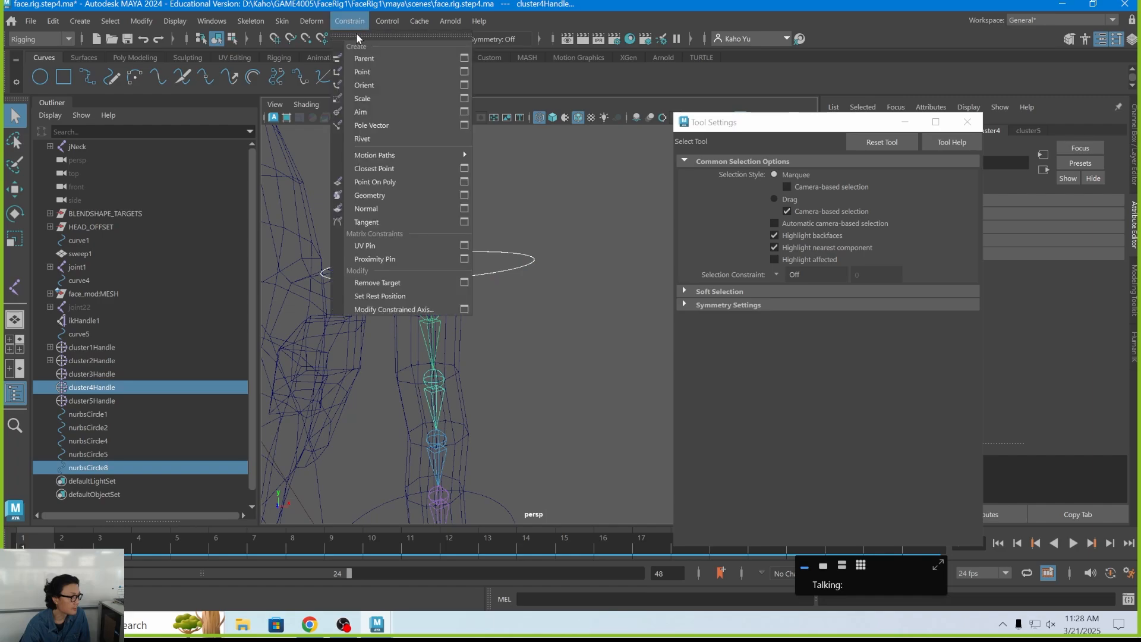
pyautogui.click(363, 59)
# Step: Parent-constrain cluster5Handle to nurbsCircle4, the circle just above the one at the strand's tip
pyautogui.keyDown('alt'); pyautogui.moveTo(497, 431); pyautogui.dragTo(481, 322, button='middle'); pyautogui.keyUp('alt')
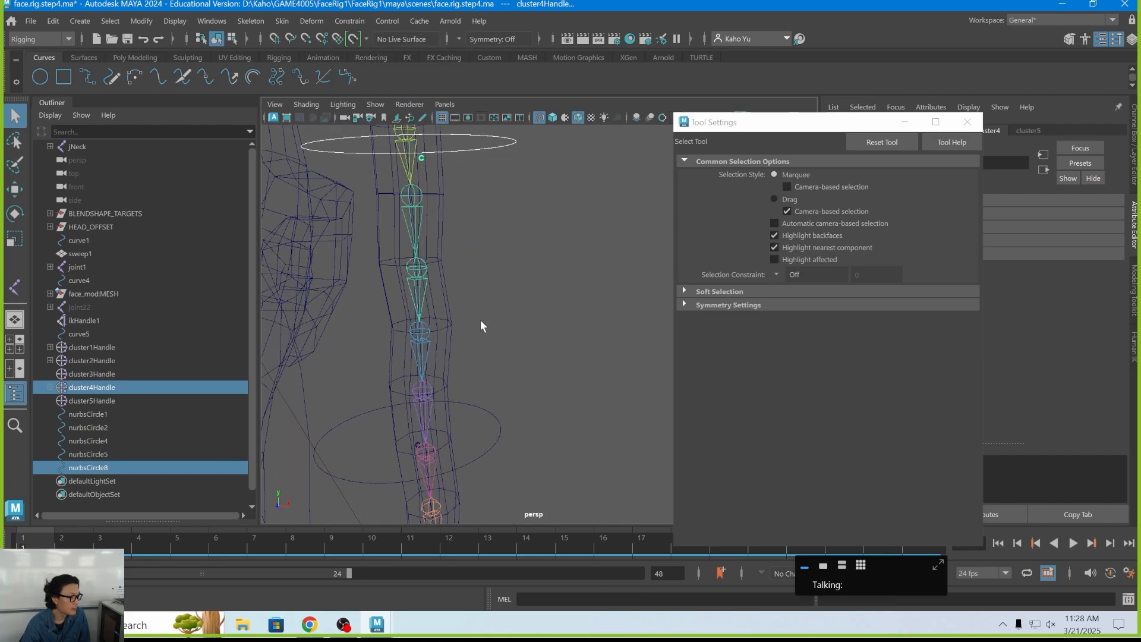
pyautogui.click(500, 432)
pyautogui.keyDown('shift'); pyautogui.click(417, 443); pyautogui.keyUp('shift')
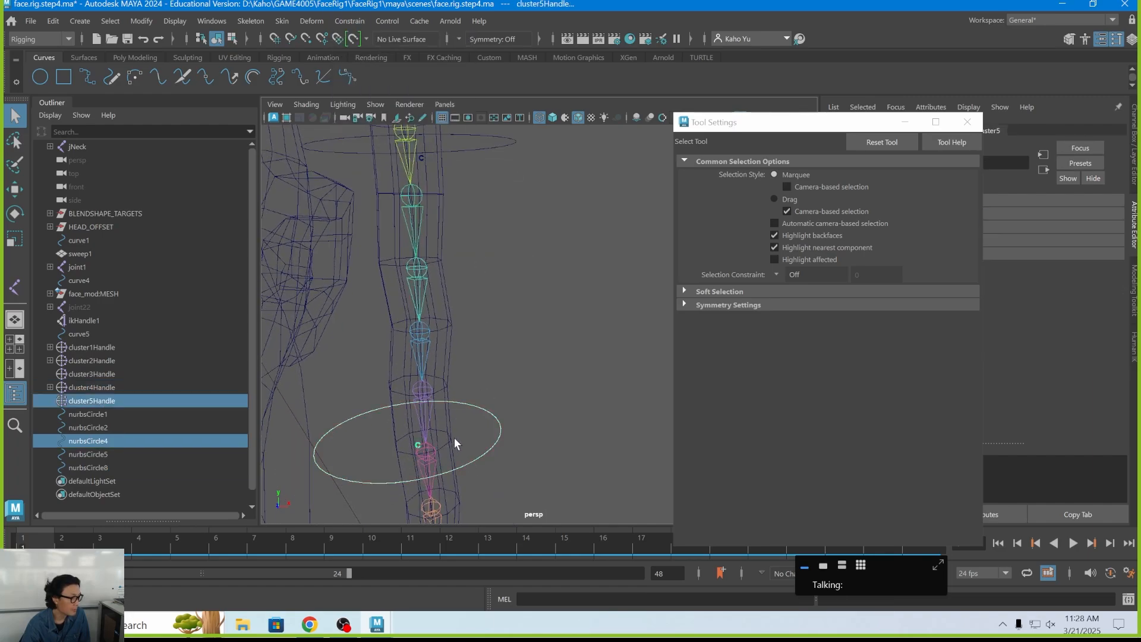
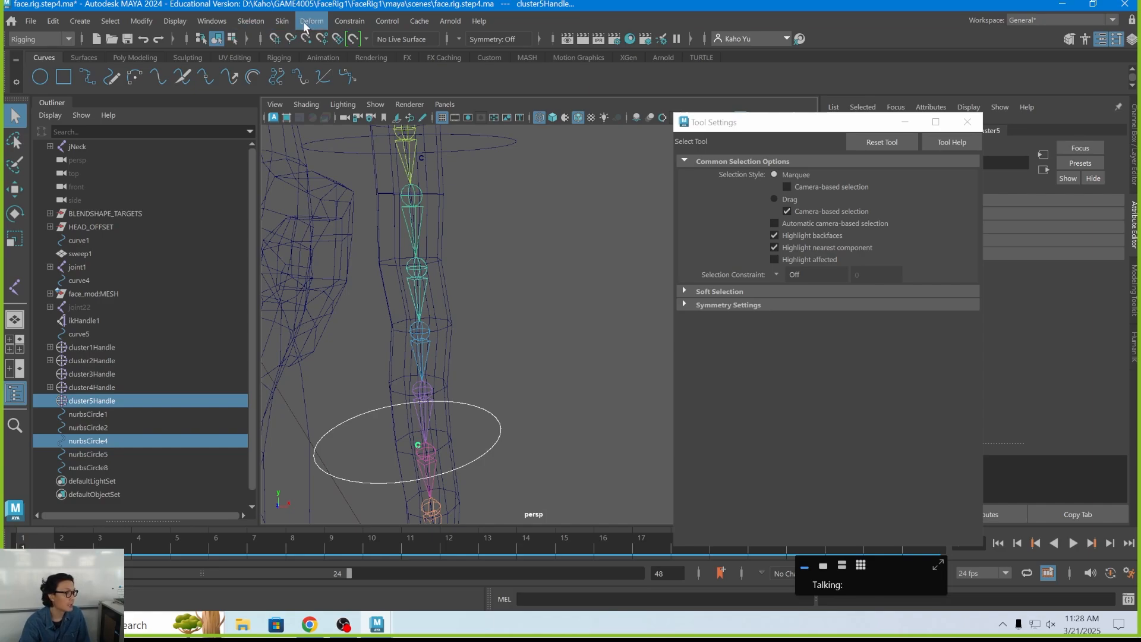
pyautogui.click(351, 26)
pyautogui.click(362, 58)
# Step: Select nurbsCircle5 at the strand's tip and frame it closely together with its nearby cluster
pyautogui.scroll(-4, 456, 261)
pyautogui.keyDown('alt'); pyautogui.moveTo(495, 363); pyautogui.dragTo(443, 186, button='middle'); pyautogui.keyUp('alt')
pyautogui.click(471, 392)
pyautogui.scroll(3, 468, 390)
pyautogui.keyDown('alt'); pyautogui.moveTo(422, 375); pyautogui.dragTo(582, 241, button='middle'); pyautogui.keyUp('alt')
pyautogui.scroll(6, 464, 330)
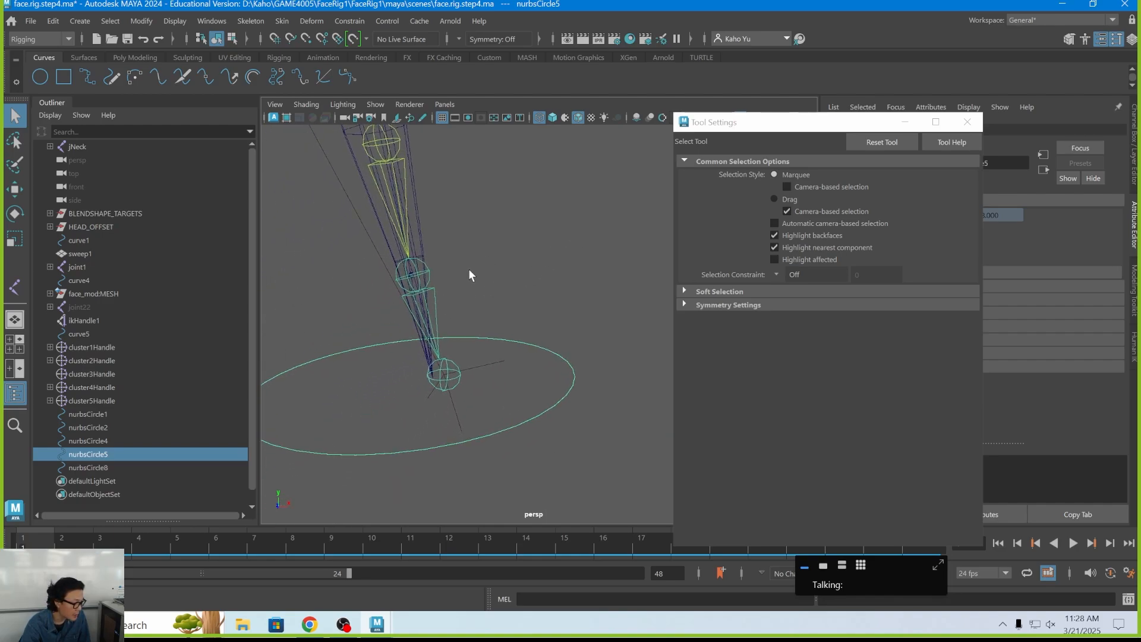
pyautogui.keyDown('alt'); pyautogui.moveTo(421, 280); pyautogui.dragTo(440, 300); pyautogui.keyUp('alt')
pyautogui.keyDown('shift'); pyautogui.click(420, 283); pyautogui.keyUp('shift')
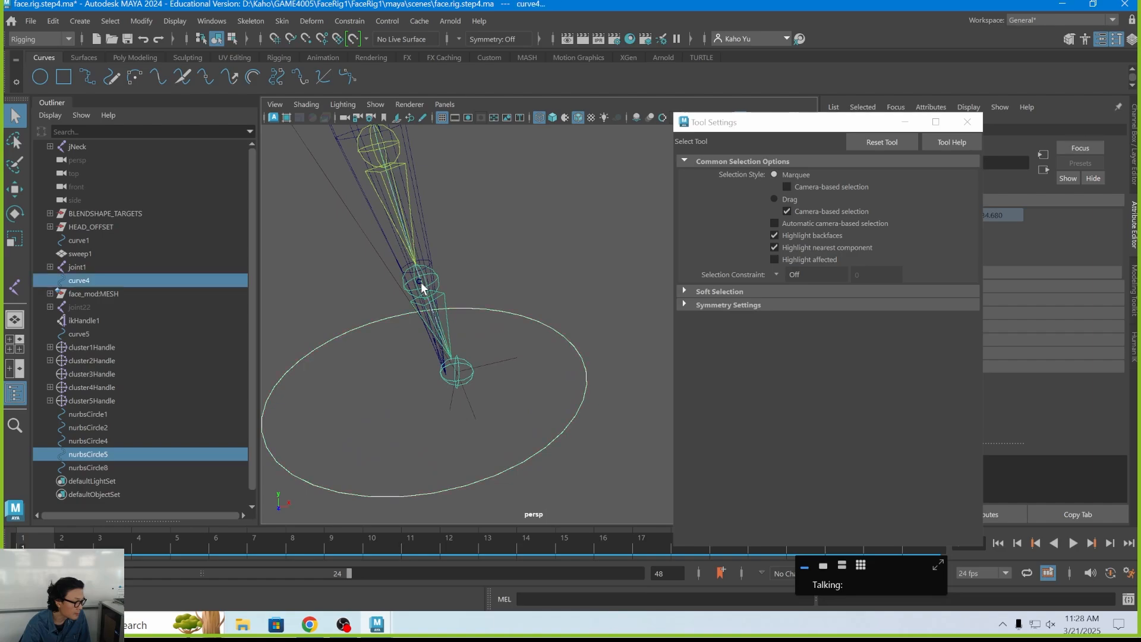
pyautogui.hotkey('ctrl', 'z')
pyautogui.keyDown('shift'); pyautogui.click(418, 282); pyautogui.keyUp('shift')
pyautogui.hotkey('ctrl', 'z')
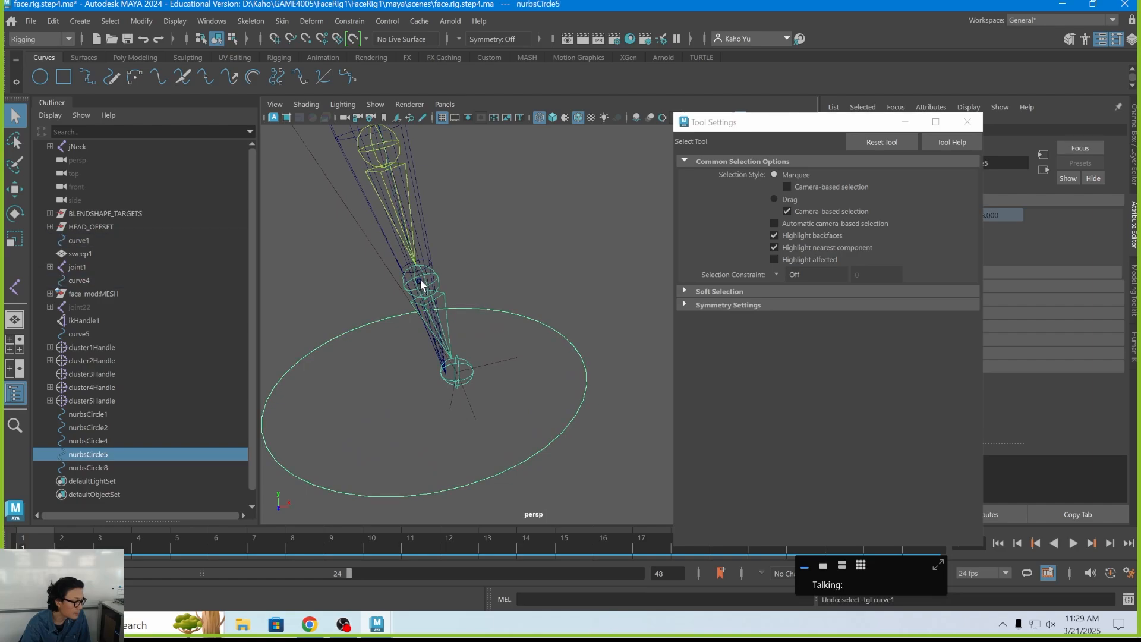
pyautogui.keyDown('shift'); pyautogui.click(420, 279); pyautogui.keyUp('shift')
pyautogui.hotkey('ctrl', 'z')
# Step: Add cluster3Handle to the selection and parent-constrain it to nurbsCircle5
pyautogui.scroll(5, 420, 279)
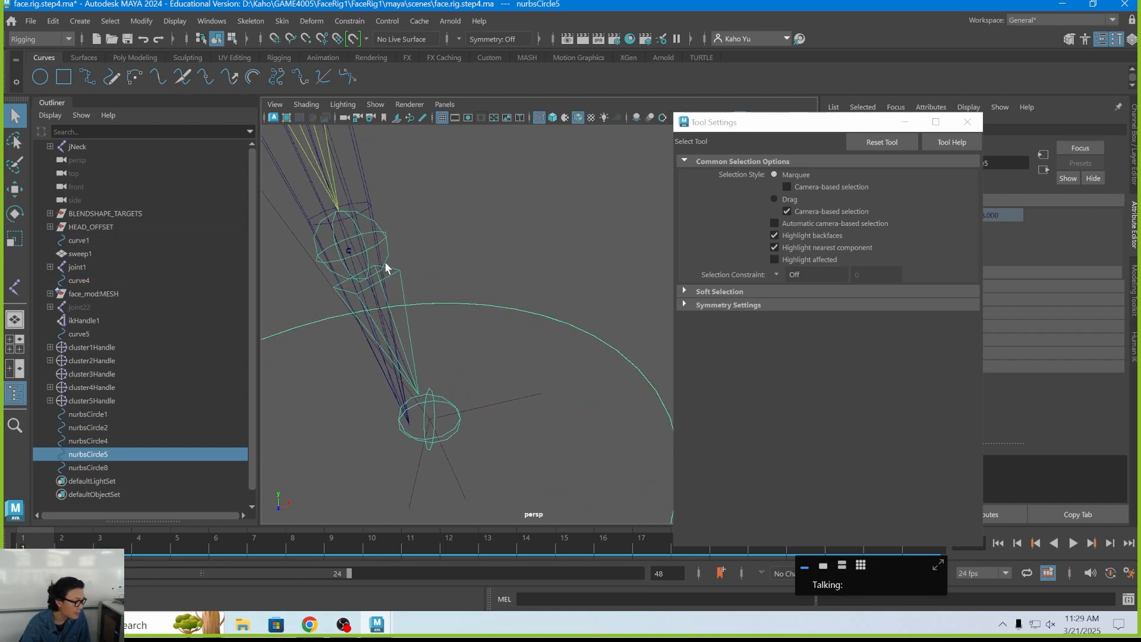
pyautogui.keyDown('shift'); pyautogui.click(351, 248); pyautogui.keyUp('shift')
pyautogui.hotkey('ctrl', 'z')
pyautogui.keyDown('shift'); pyautogui.click(347, 251); pyautogui.keyUp('shift')
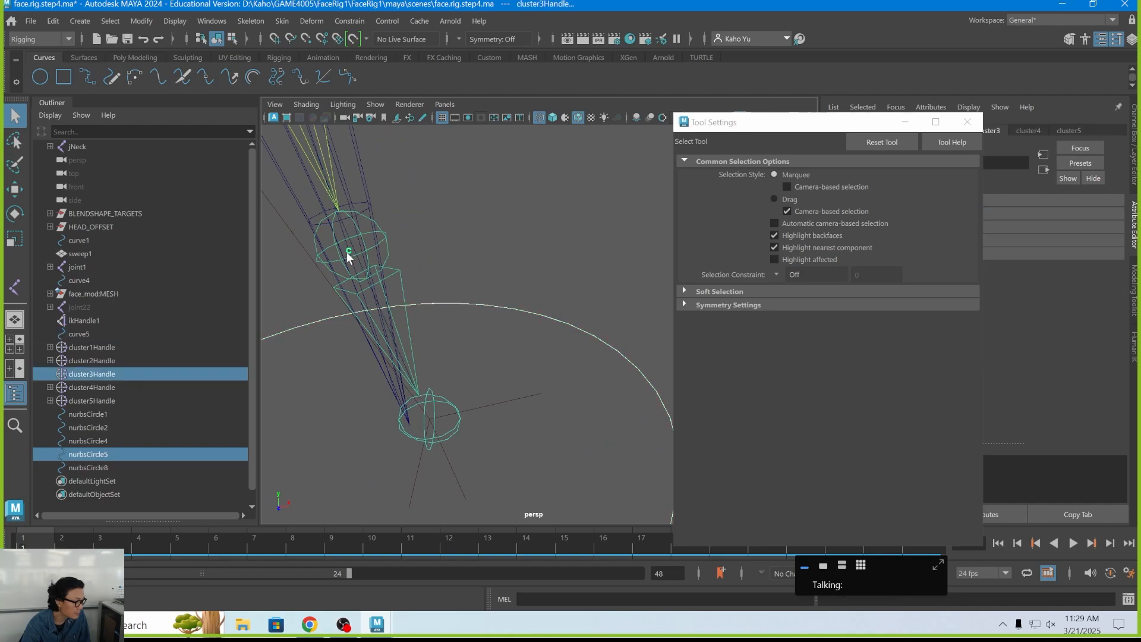
pyautogui.click(355, 26)
pyautogui.click(369, 56)
# Step: Test the strand's deformation by moving nurbsCircle8, and undo the move
pyautogui.scroll(-6, 419, 144)
pyautogui.keyDown('alt'); pyautogui.moveTo(453, 248); pyautogui.dragTo(490, 205); pyautogui.keyUp('alt')
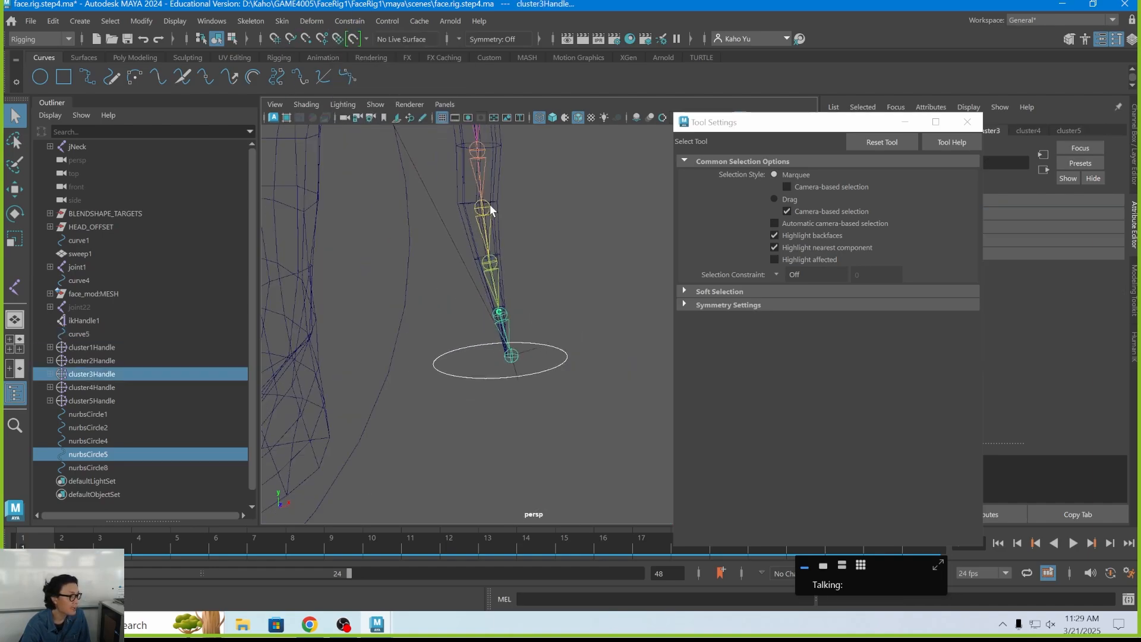
pyautogui.scroll(-6, 516, 200)
pyautogui.keyDown('alt'); pyautogui.moveTo(522, 197); pyautogui.dragTo(550, 277, button='middle'); pyautogui.keyUp('alt')
pyautogui.click(550, 277)
pyautogui.click(525, 299)
pyautogui.press('w')
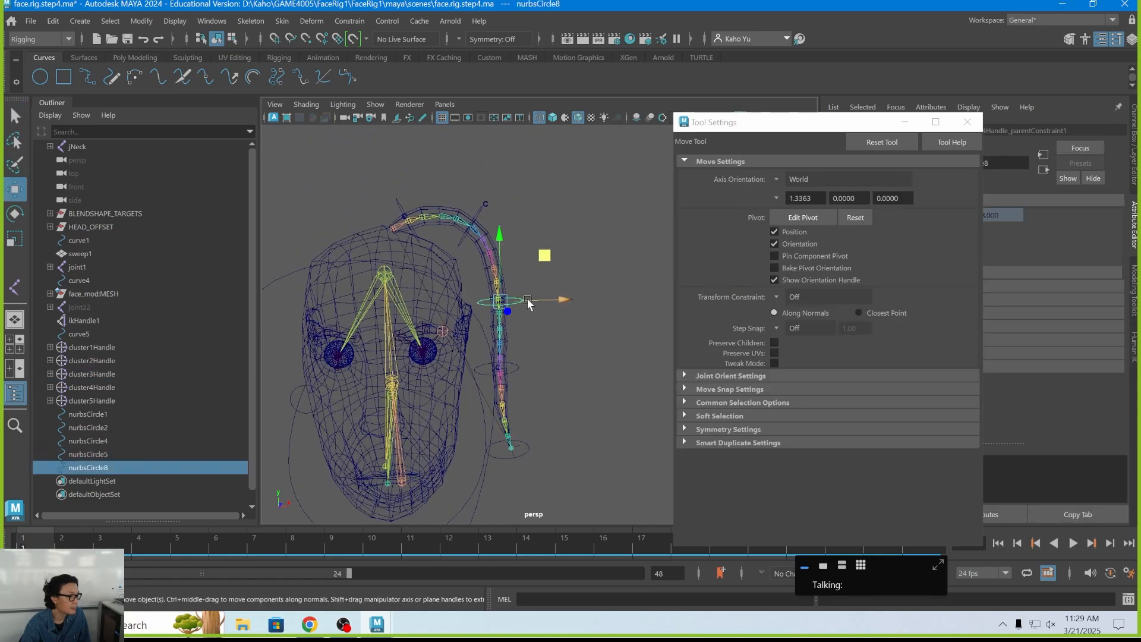
pyautogui.moveTo(501, 301)
pyautogui.mouseDown()
pyautogui.moveTo(525, 299)
pyautogui.moveTo(511, 268)
pyautogui.moveTo(513, 289)
pyautogui.mouseUp()
pyautogui.hotkey('ctrl', 'z')
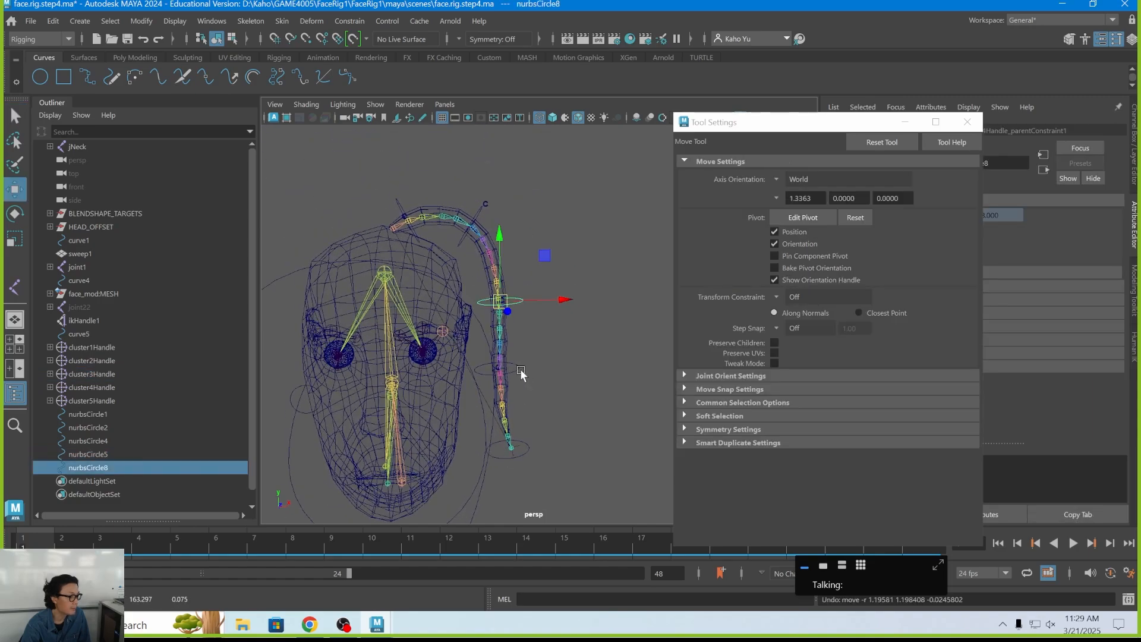
# Step: Select all five NURBS circles and group them
pyautogui.keyDown('shift'); pyautogui.click(99, 415); pyautogui.keyUp('shift')
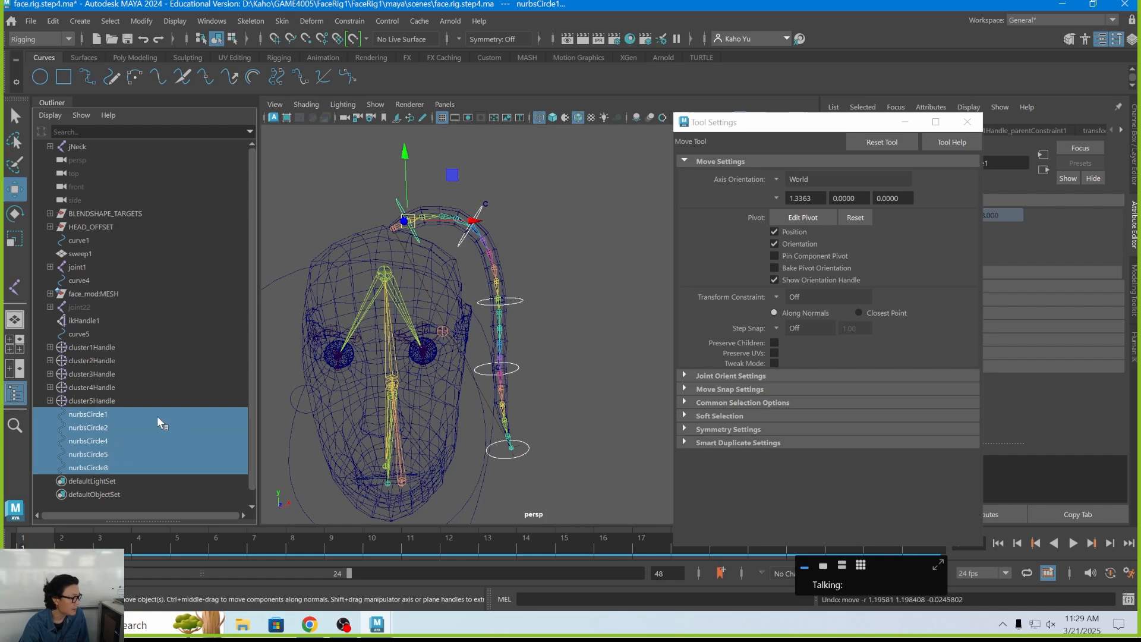
pyautogui.keyDown('alt'); pyautogui.moveTo(448, 406); pyautogui.dragTo(462, 343, button='middle'); pyautogui.keyUp('alt')
pyautogui.keyDown('alt'); pyautogui.moveTo(463, 344); pyautogui.dragTo(311, 400); pyautogui.keyUp('alt')
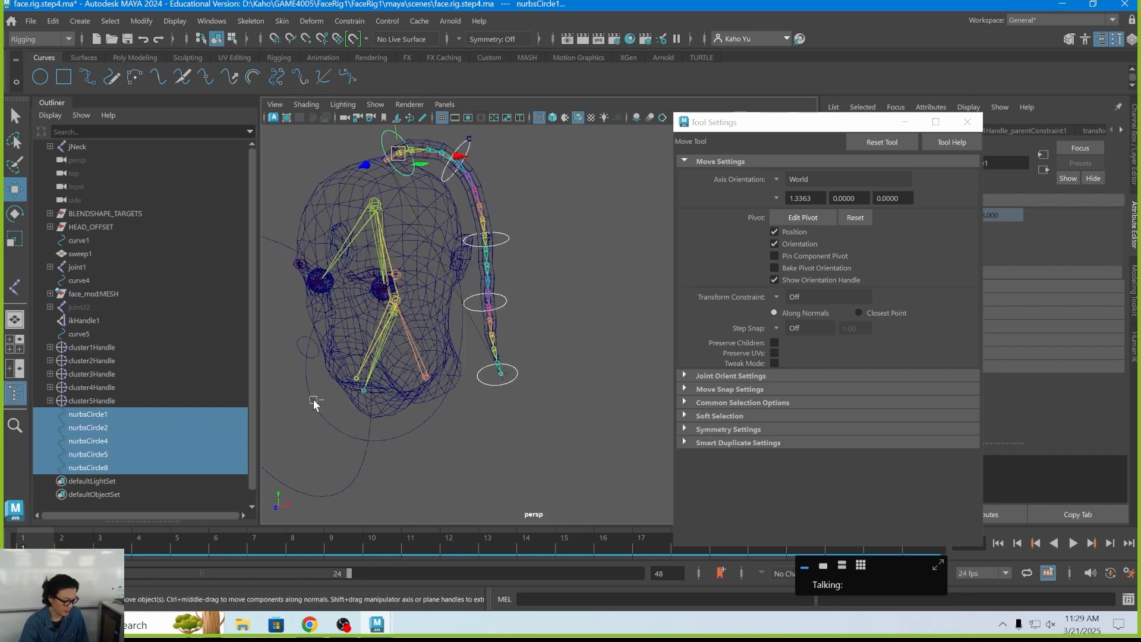
pyautogui.hotkey('ctrl', 'g')
# Step: Rename the new circle group HAIR1_CTL_GRP
pyautogui.doubleClick(83, 415)
pyautogui.press('capslock')
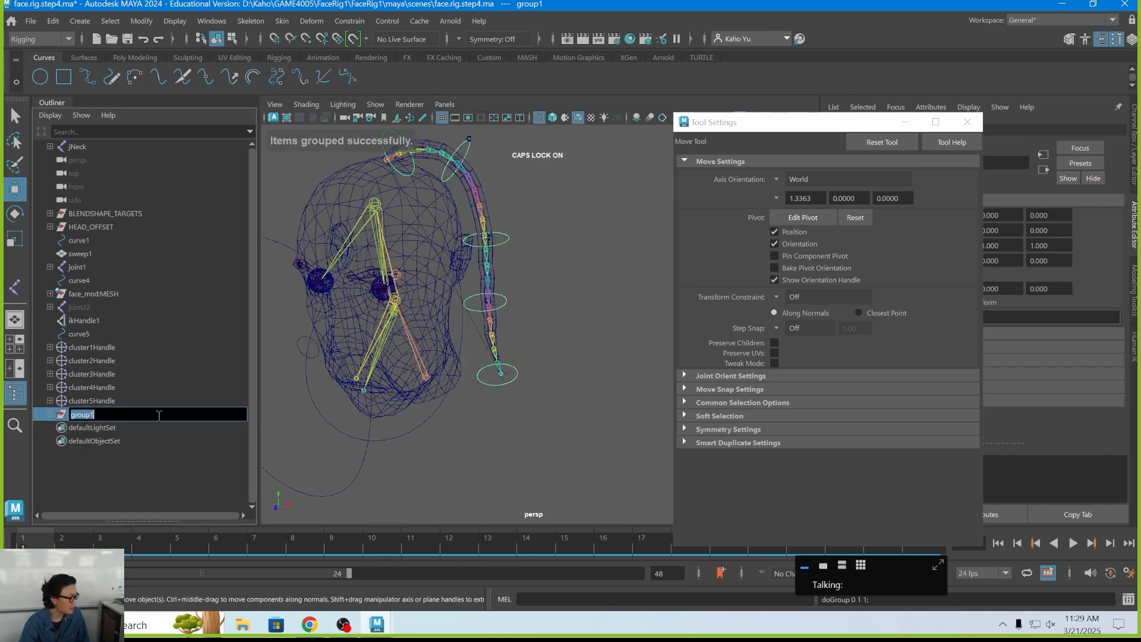
pyautogui.write('HAIR')
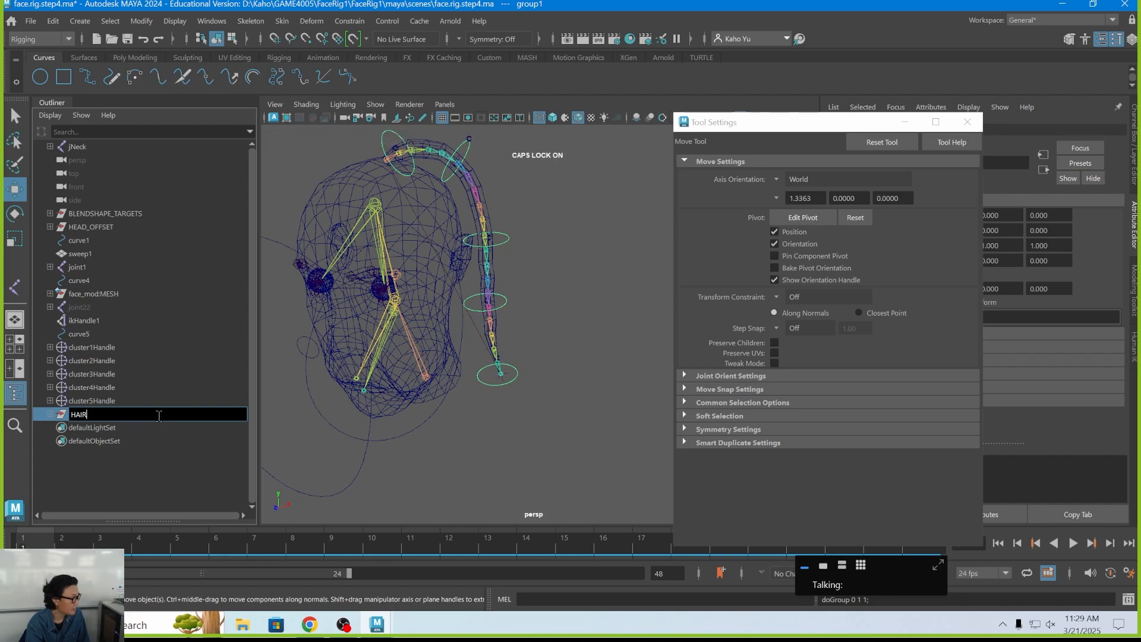
pyautogui.write('1')
pyautogui.press('Return')
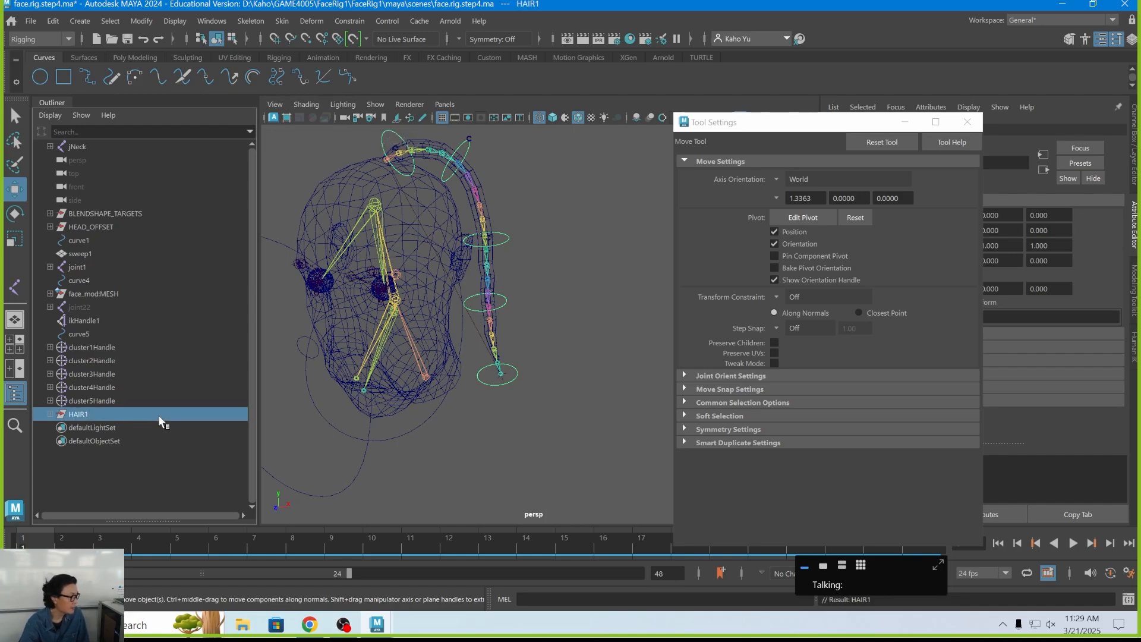
pyautogui.doubleClick(98, 415)
pyautogui.click(110, 415)
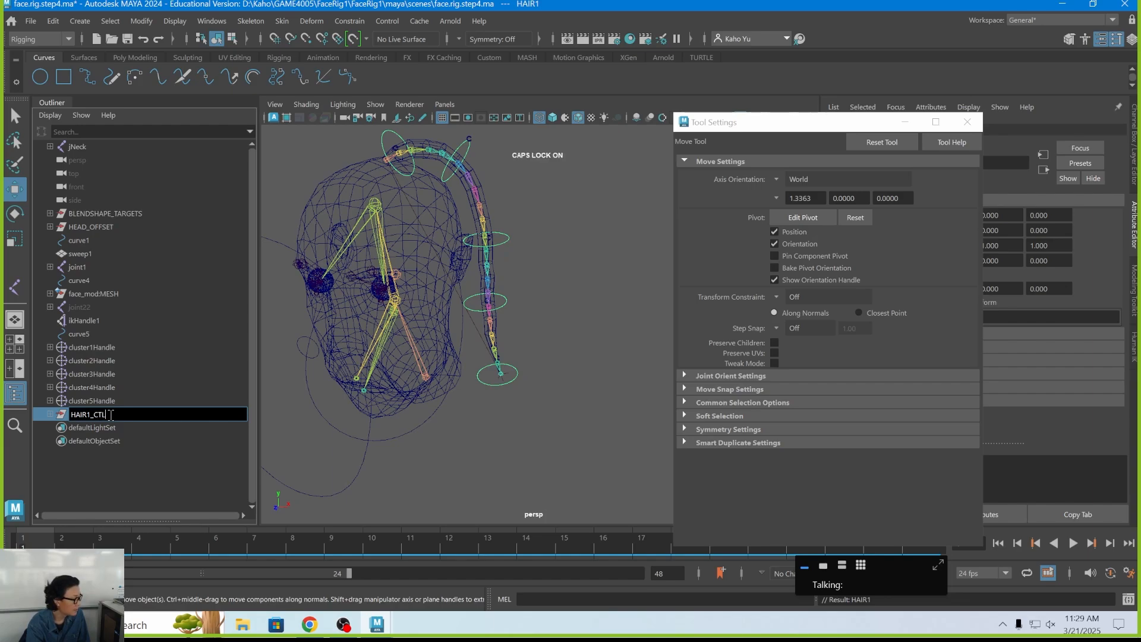
pyautogui.press('Return')
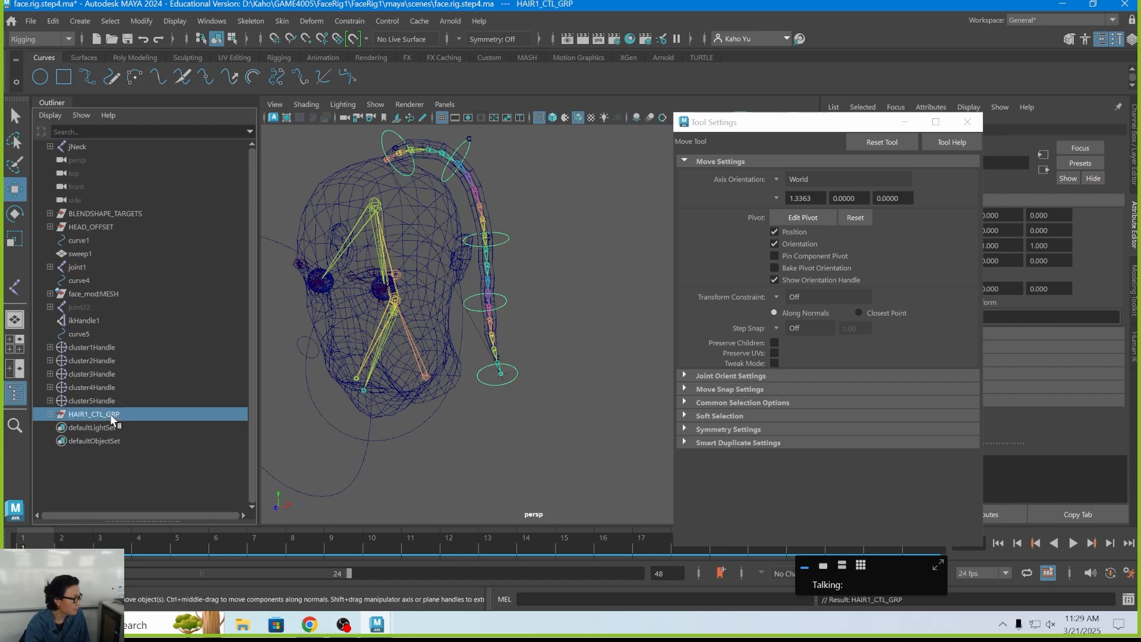
# Step: Parent HAIR1_CTL_GRP under the head control HEAD_CTL
pyautogui.scroll(-5, 426, 415)
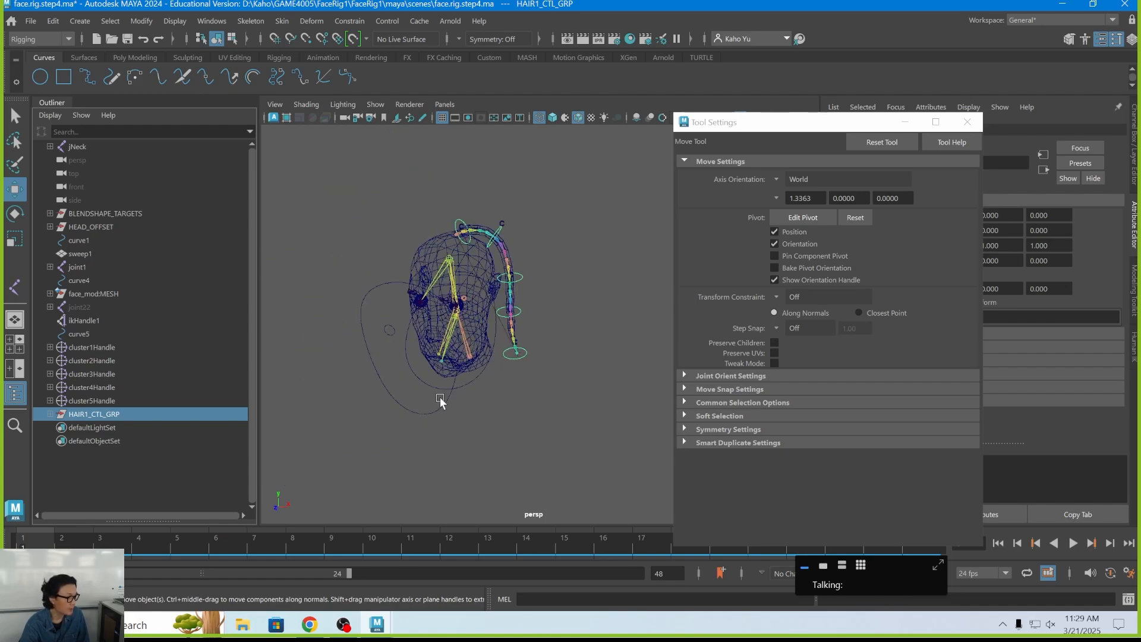
pyautogui.moveTo(440, 397)
pyautogui.keyDown('alt'); pyautogui.mouseDown()
pyautogui.moveTo(416, 390)
pyautogui.moveTo(437, 381)
pyautogui.mouseUp(); pyautogui.keyUp('alt')
pyautogui.press('p')
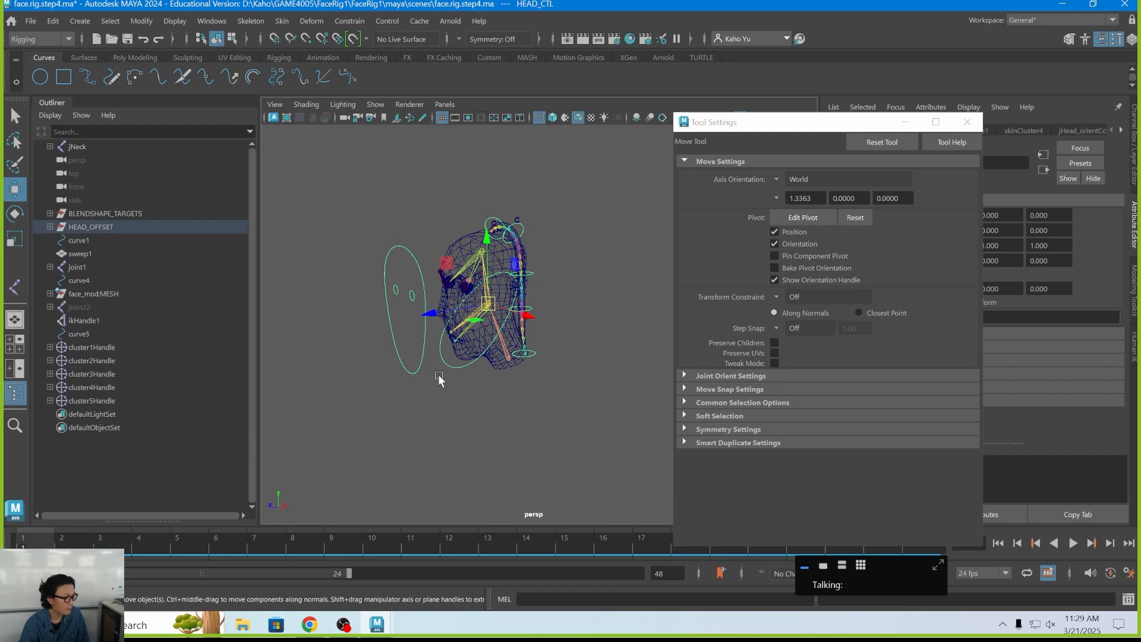
# Step: Test whether the hair follows the head by rotating HEAD_CTL twice, undoing each rotation
pyautogui.press('e')
pyautogui.moveTo(439, 298); pyautogui.dragTo(435, 328)
pyautogui.hotkey('ctrl', 'z')
pyautogui.press('q')
pyautogui.keyDown('alt'); pyautogui.moveTo(489, 363); pyautogui.dragTo(536, 365); pyautogui.keyUp('alt')
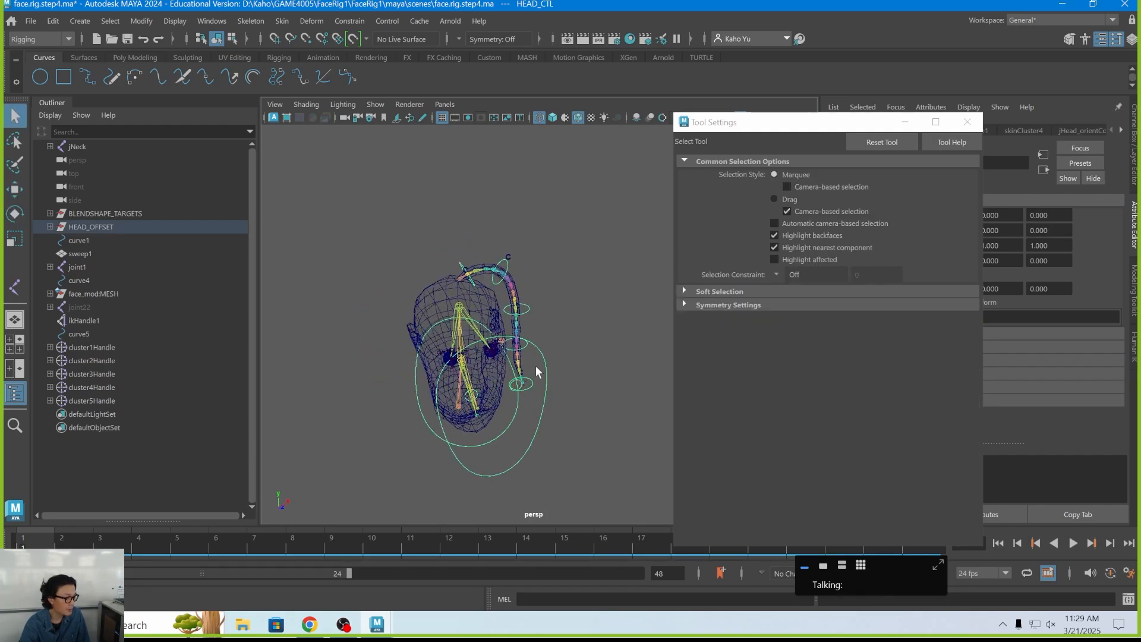
pyautogui.press('e')
pyautogui.moveTo(483, 313); pyautogui.dragTo(513, 324)
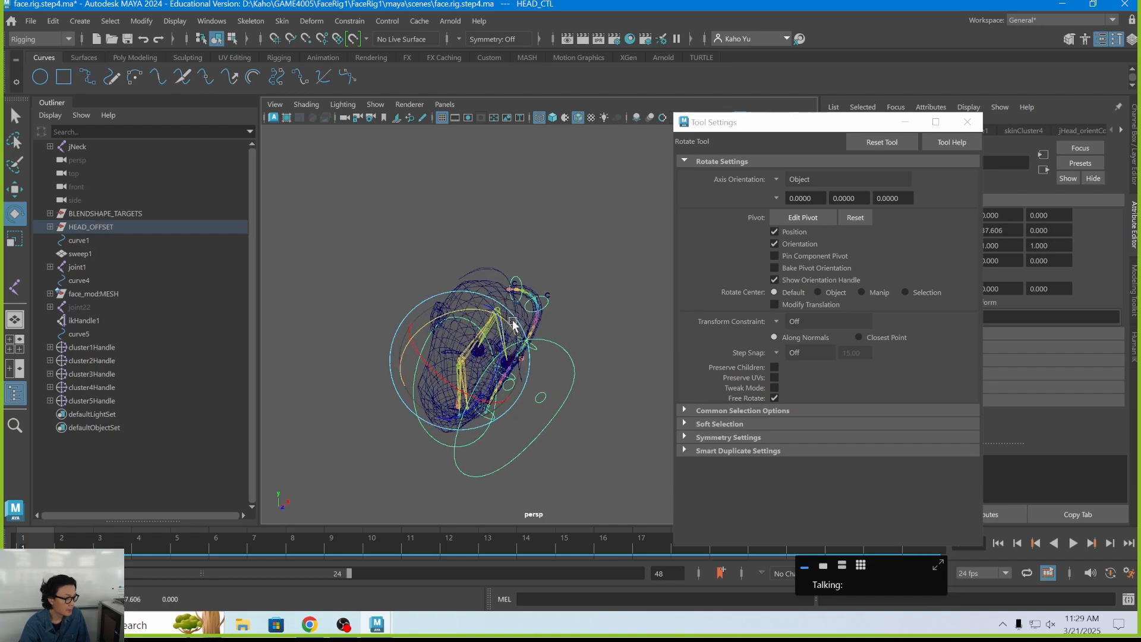
pyautogui.hotkey('ctrl', 'z')
pyautogui.press('q')
# Step: Test nurbsCircle8 and the circle below it on the strand, undoing the changes
pyautogui.keyDown('alt'); pyautogui.moveTo(586, 330); pyautogui.dragTo(543, 317); pyautogui.keyUp('alt')
pyautogui.scroll(5, 544, 316)
pyautogui.keyDown('alt'); pyautogui.moveTo(544, 321); pyautogui.dragTo(548, 362, button='middle'); pyautogui.keyUp('alt')
pyautogui.keyDown('alt'); pyautogui.moveTo(523, 276); pyautogui.dragTo(530, 287); pyautogui.keyUp('alt')
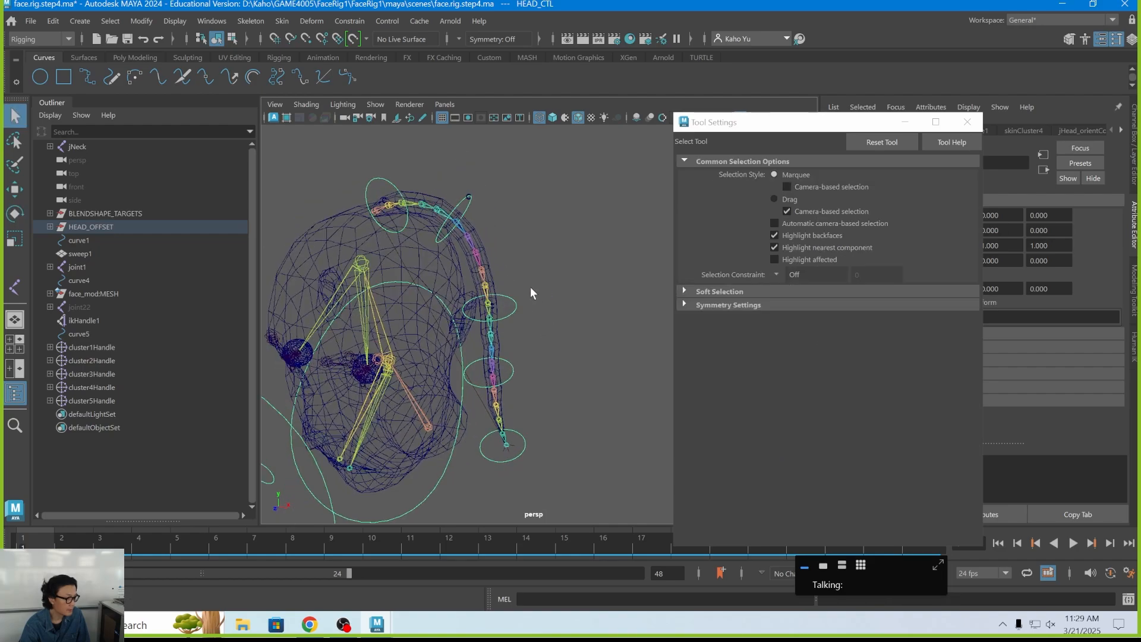
pyautogui.keyDown('alt'); pyautogui.moveTo(530, 289); pyautogui.dragTo(531, 326, button='middle'); pyautogui.keyUp('alt')
pyautogui.click(524, 343)
pyautogui.press('w')
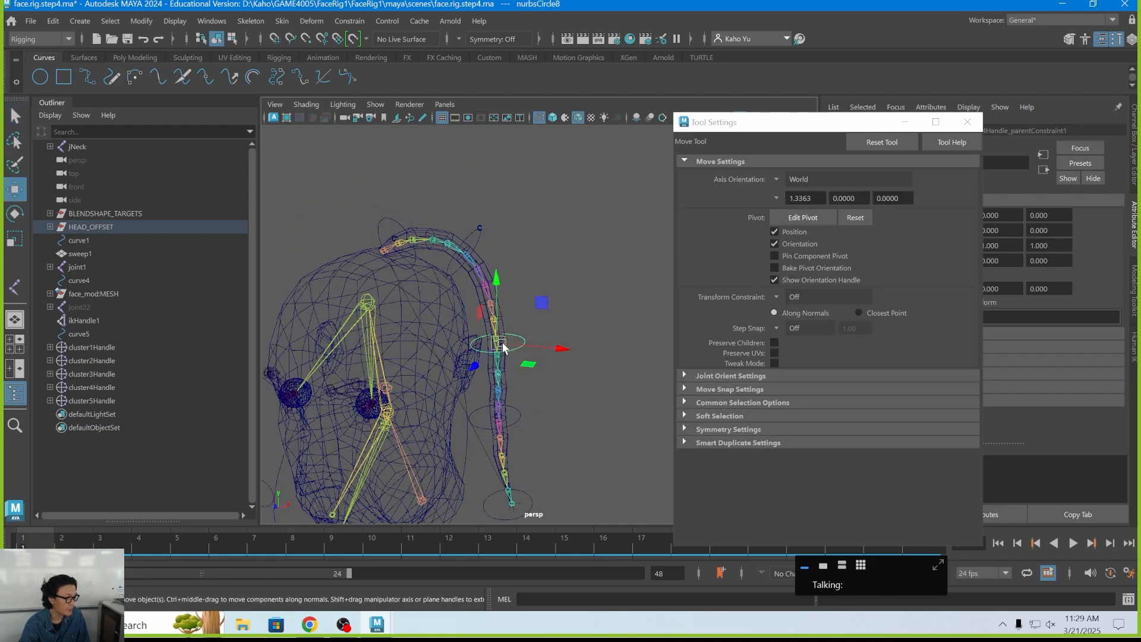
pyautogui.moveTo(507, 343)
pyautogui.mouseDown()
pyautogui.moveTo(521, 346)
pyautogui.moveTo(512, 356)
pyautogui.moveTo(515, 340)
pyautogui.moveTo(496, 336)
pyautogui.mouseUp()
pyautogui.hotkey('ctrl', 'z')
pyautogui.click(517, 415)
pyautogui.keyDown('alt'); pyautogui.moveTo(561, 418); pyautogui.dragTo(515, 410); pyautogui.keyUp('alt')
pyautogui.hotkey('ctrl', 'z')
# Step: Parent nurbsCircle5 at the strand's tip under nurbsCircle4, the circle directly above it
pyautogui.keyDown('alt'); pyautogui.moveTo(539, 348); pyautogui.dragTo(552, 385); pyautogui.keyUp('alt')
pyautogui.click(529, 501)
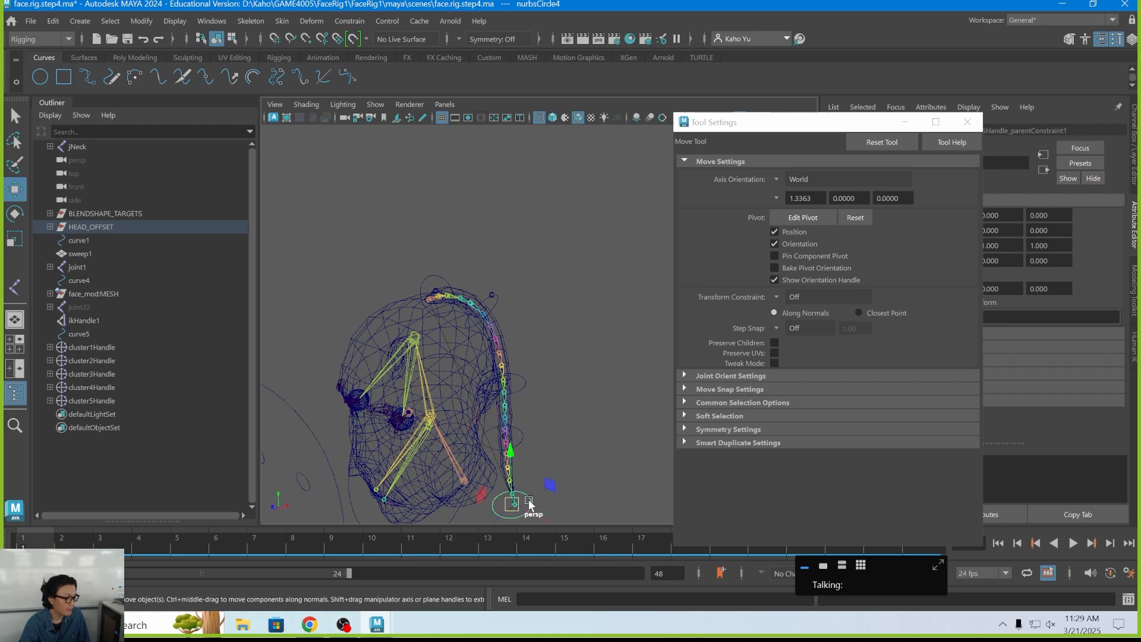
pyautogui.keyDown('shift'); pyautogui.click(523, 436); pyautogui.keyUp('shift')
pyautogui.press('p')
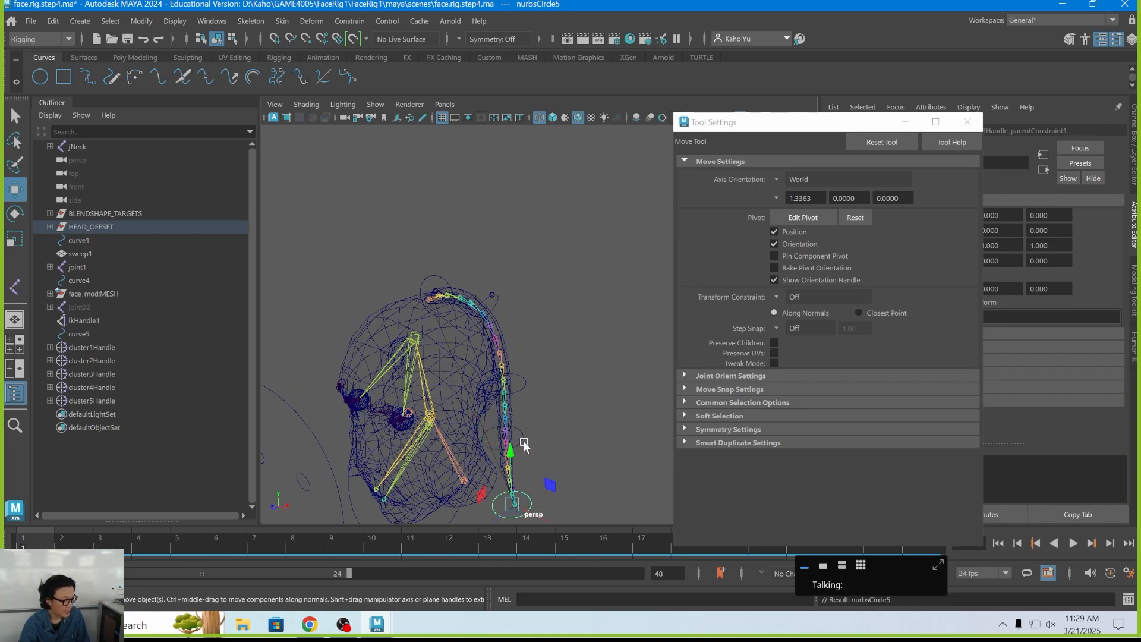
# Step: Parent nurbsCircle4 under nurbsCircle8, and nurbsCircle8 under nurbsCircle2 on the hair strand
pyautogui.click(524, 437)
pyautogui.click(522, 390)
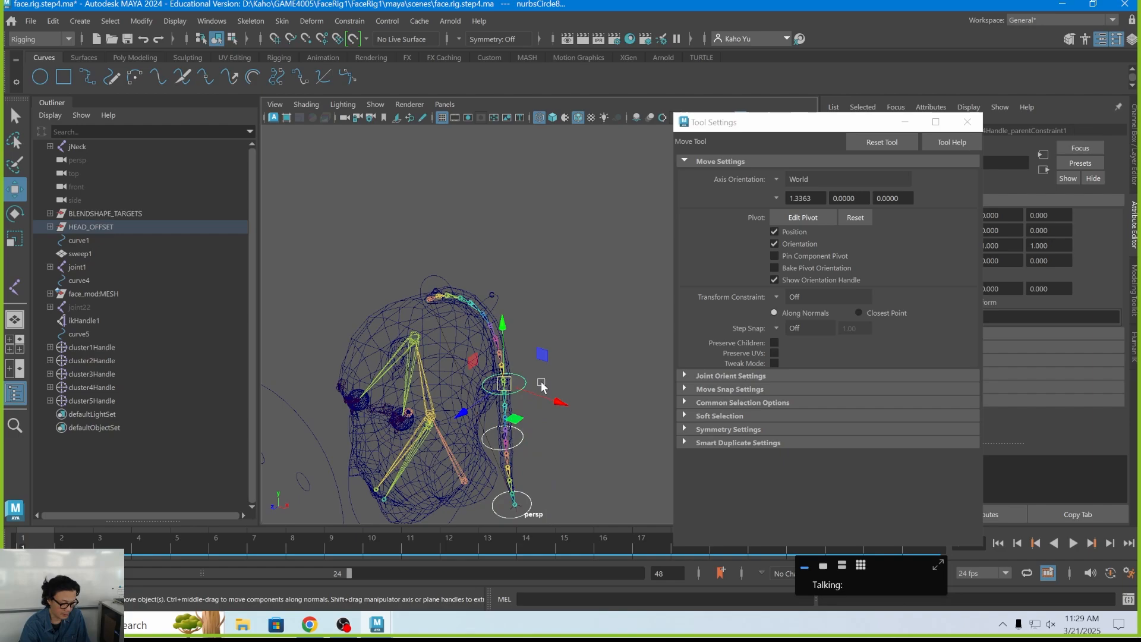
pyautogui.click(528, 385)
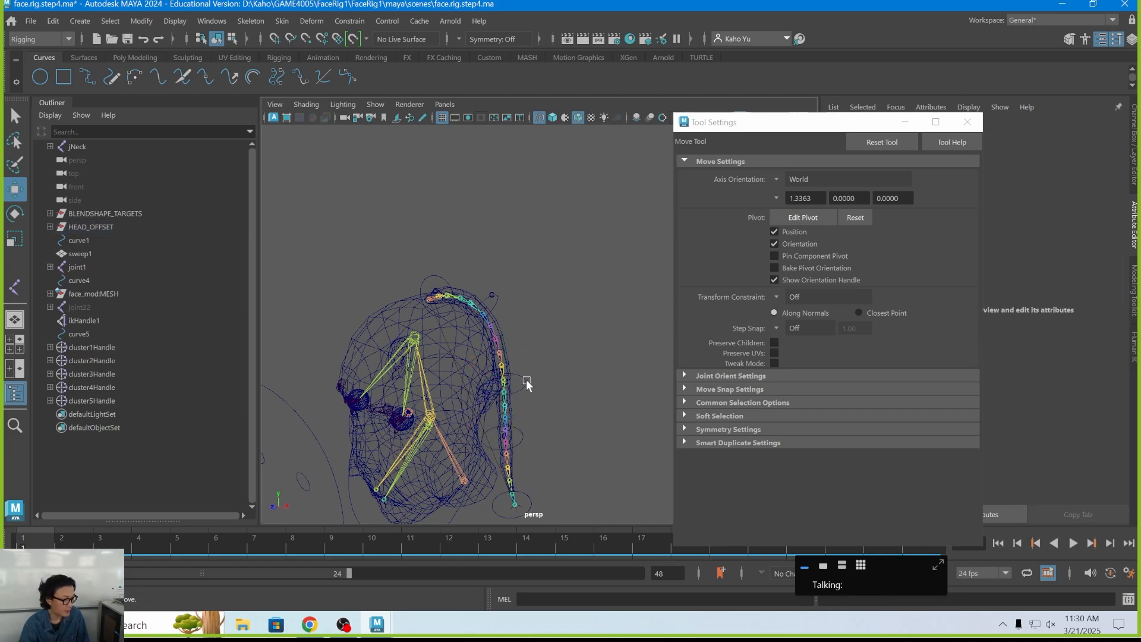
pyautogui.click(499, 307)
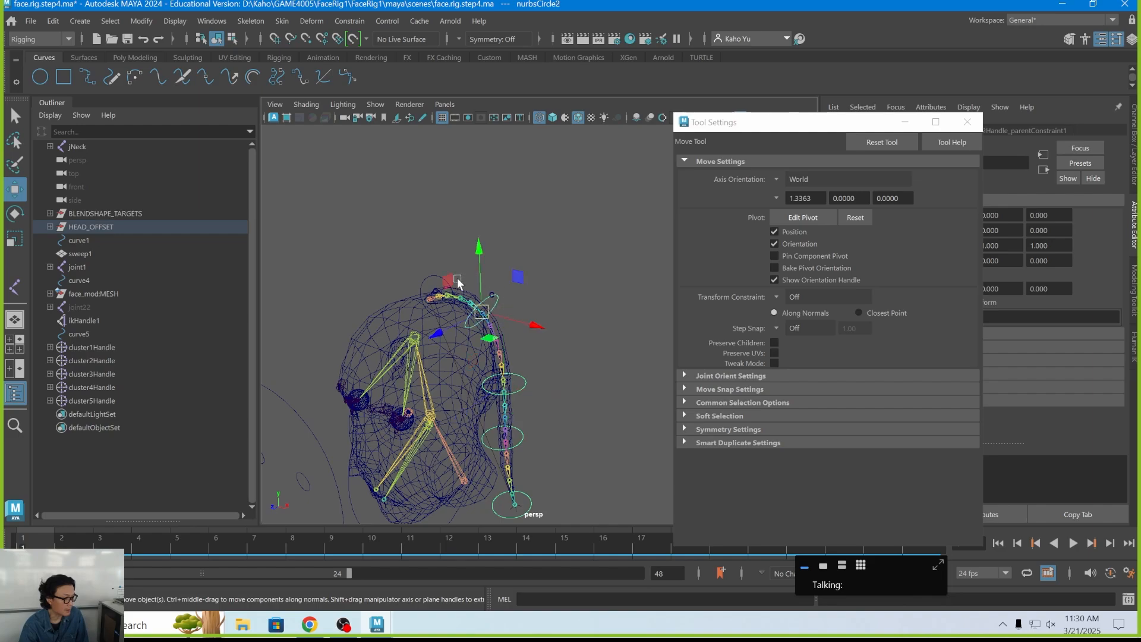
# Step: Parent nurbsCircle2 under nurbsCircle1, the circle at the strand's root
pyautogui.click(440, 278)
pyautogui.hotkey('ctrl', 'z')
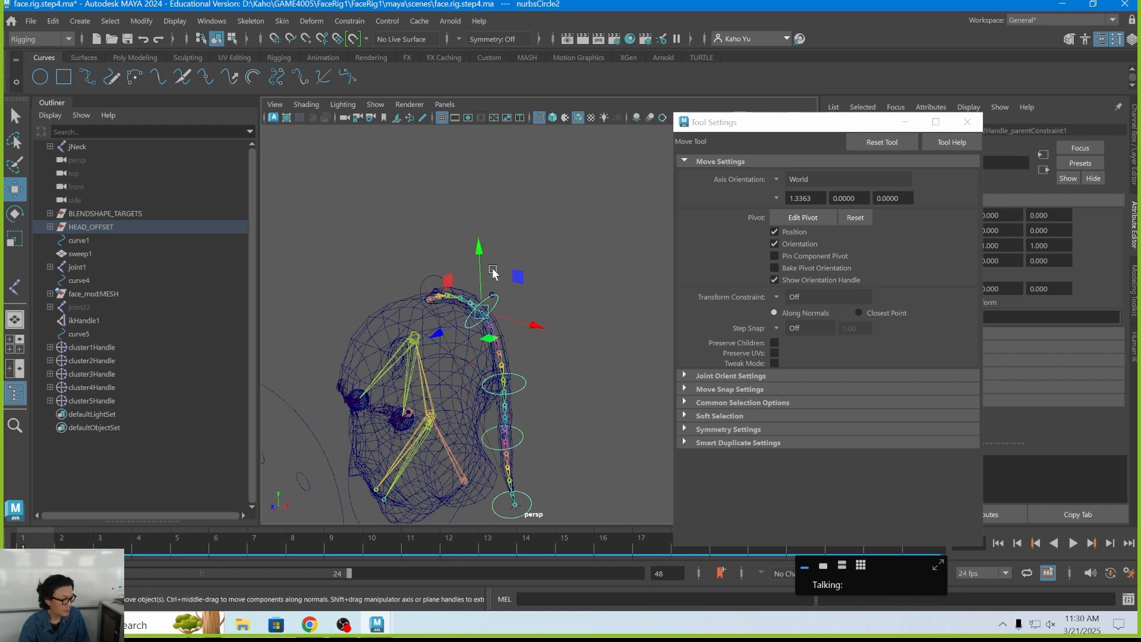
pyautogui.click(493, 271)
# Step: Test the control chain by rotating the root circle nurbsCircle1, undo the rotation and clear the selection
pyautogui.click(438, 279)
pyautogui.press('e')
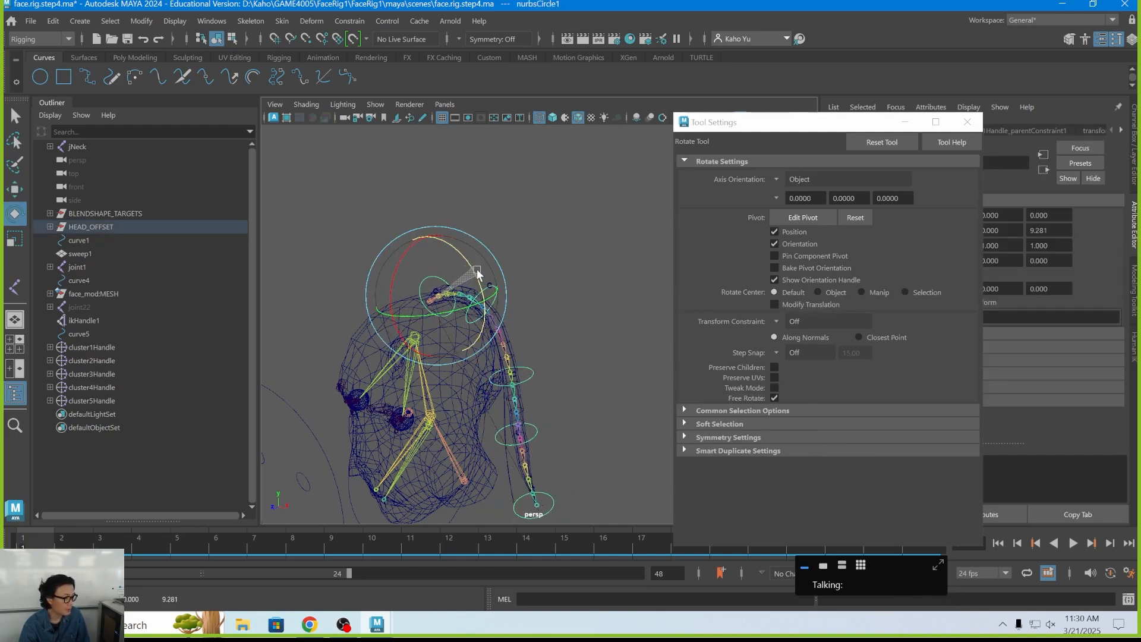
pyautogui.click(525, 290)
pyautogui.press('q')
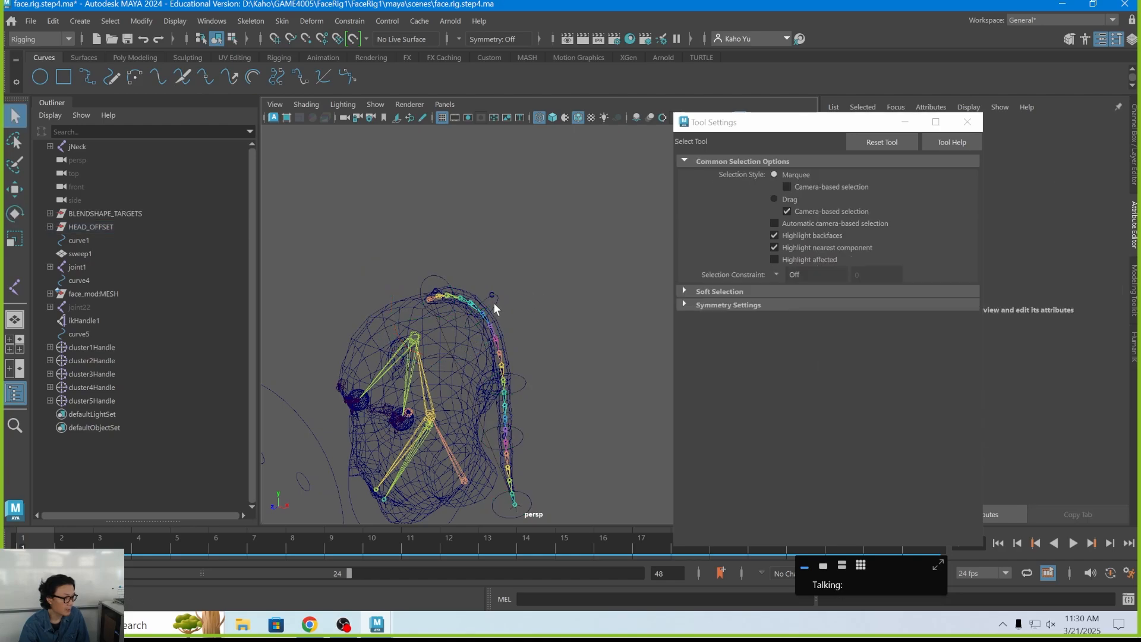
# Step: Test nurbsCircle2 by rotating it twice from different views, undoing each rotation
pyautogui.click(493, 302)
pyautogui.press('e')
pyautogui.moveTo(511, 289)
pyautogui.mouseDown()
pyautogui.moveTo(518, 255)
pyautogui.moveTo(514, 267)
pyautogui.mouseUp()
pyautogui.hotkey('ctrl', 'z')
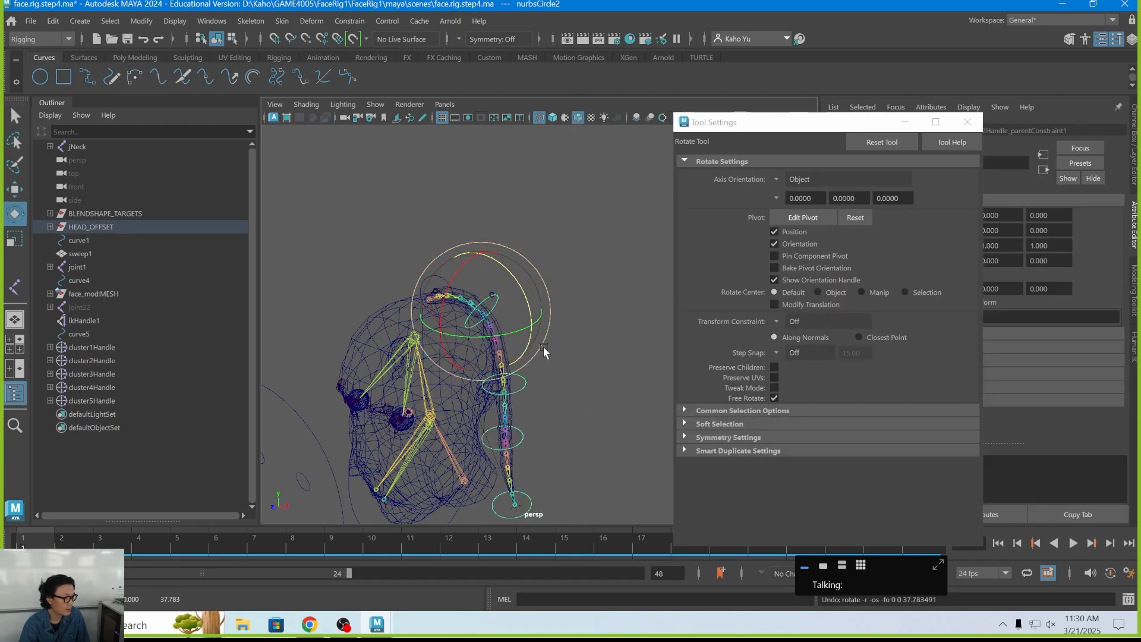
pyautogui.keyDown('alt'); pyautogui.moveTo(541, 346); pyautogui.dragTo(539, 260); pyautogui.keyUp('alt')
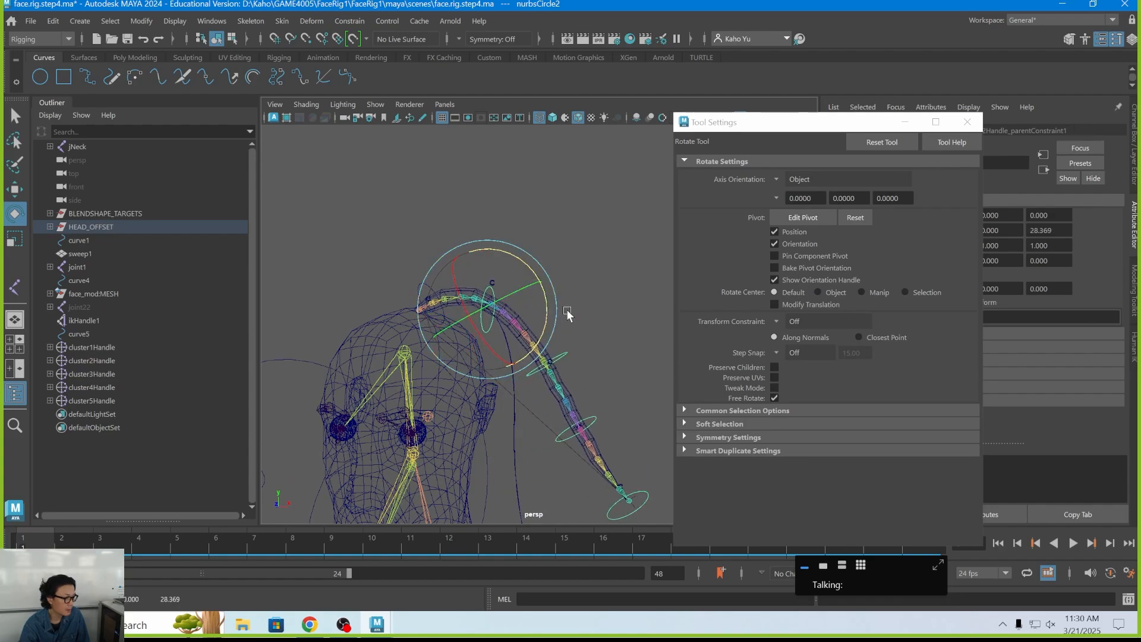
pyautogui.hotkey('ctrl', 'z')
# Step: Test nurbsCircle8 on the strand by rotating it about 30 degrees and moving it, undoing the changes
pyautogui.click(537, 385)
pyautogui.moveTo(568, 357); pyautogui.dragTo(564, 302)
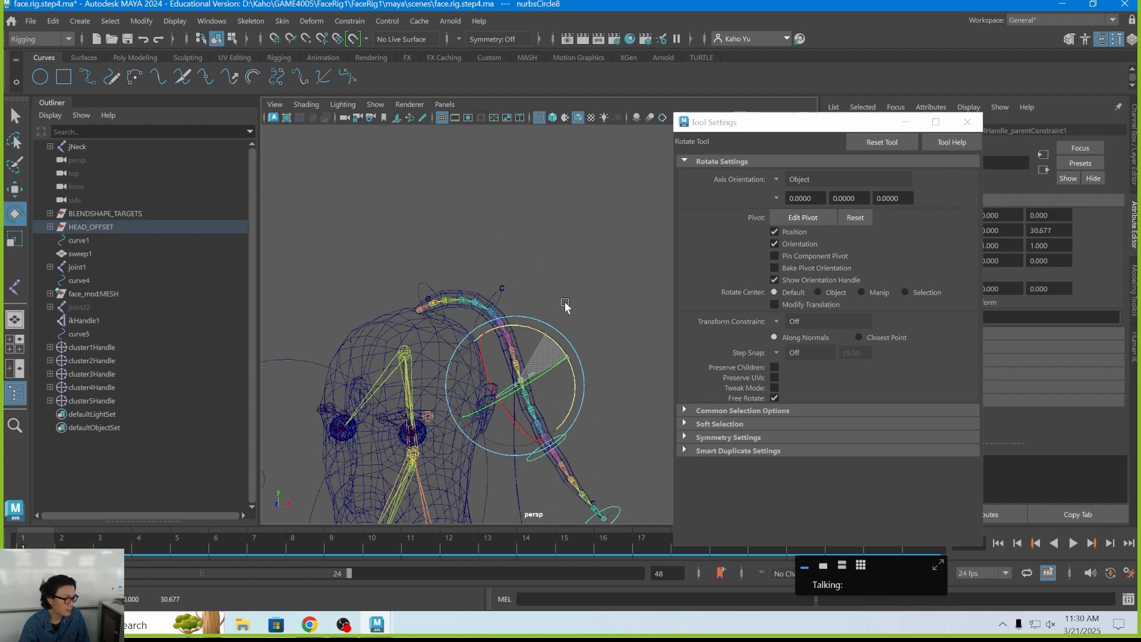
pyautogui.hotkey('ctrl', 'z')
pyautogui.keyDown('alt'); pyautogui.moveTo(568, 377); pyautogui.dragTo(534, 371); pyautogui.keyUp('alt')
pyautogui.press('w')
pyautogui.press('q')
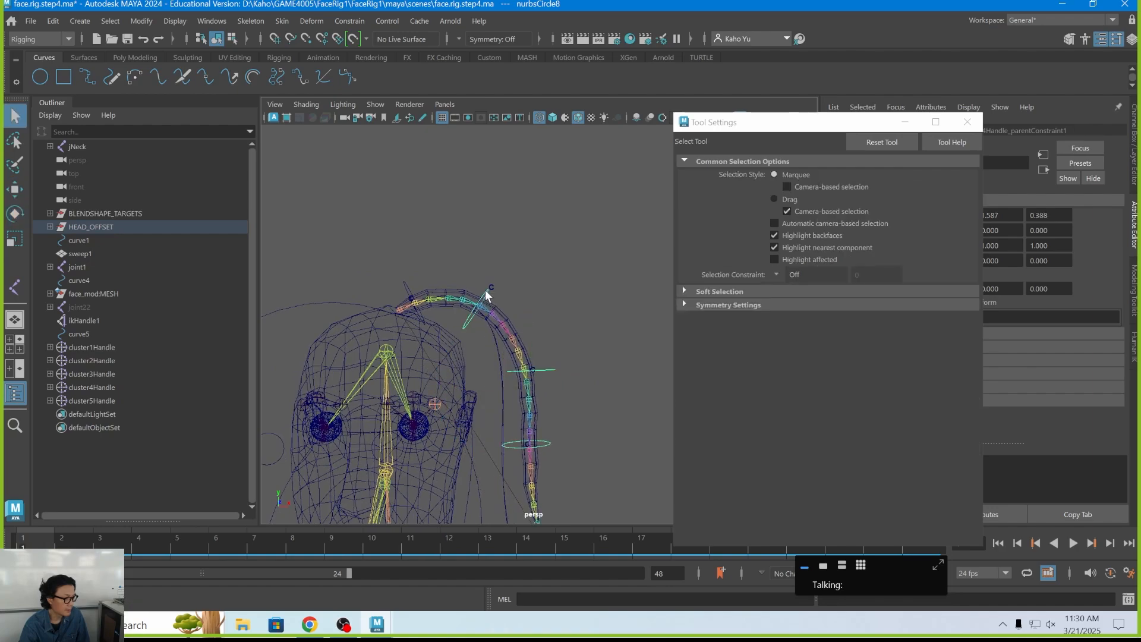
# Step: Test nurbsCircle2 near the top of the strand by moving it, and undo the moves
pyautogui.click(486, 290)
pyautogui.press('e')
pyautogui.press('w')
pyautogui.moveTo(477, 306)
pyautogui.mouseDown()
pyautogui.moveTo(494, 283)
pyautogui.moveTo(463, 337)
pyautogui.moveTo(484, 305)
pyautogui.mouseUp()
pyautogui.hotkey('ctrl', 'z')
pyautogui.hotkey('ctrl', 'z')
pyautogui.hotkey('ctrl', 'z')
pyautogui.hotkey('ctrl', 'z')
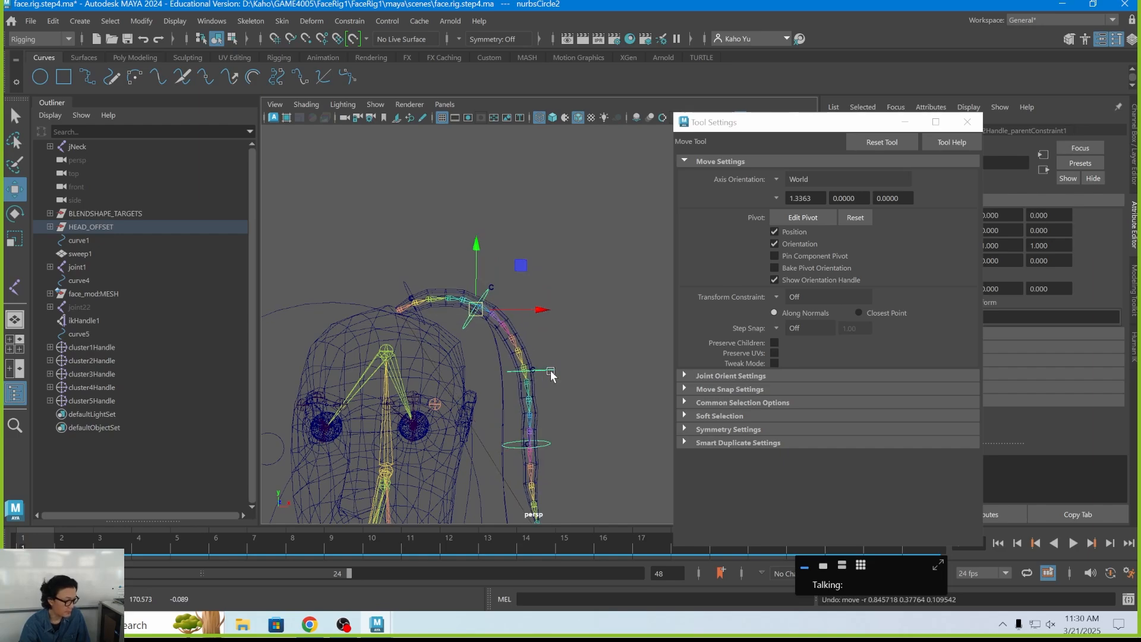
# Step: Clear the selection and examine the hair strand and its controls around the head
pyautogui.press('q')
pyautogui.scroll(-6, 582, 377)
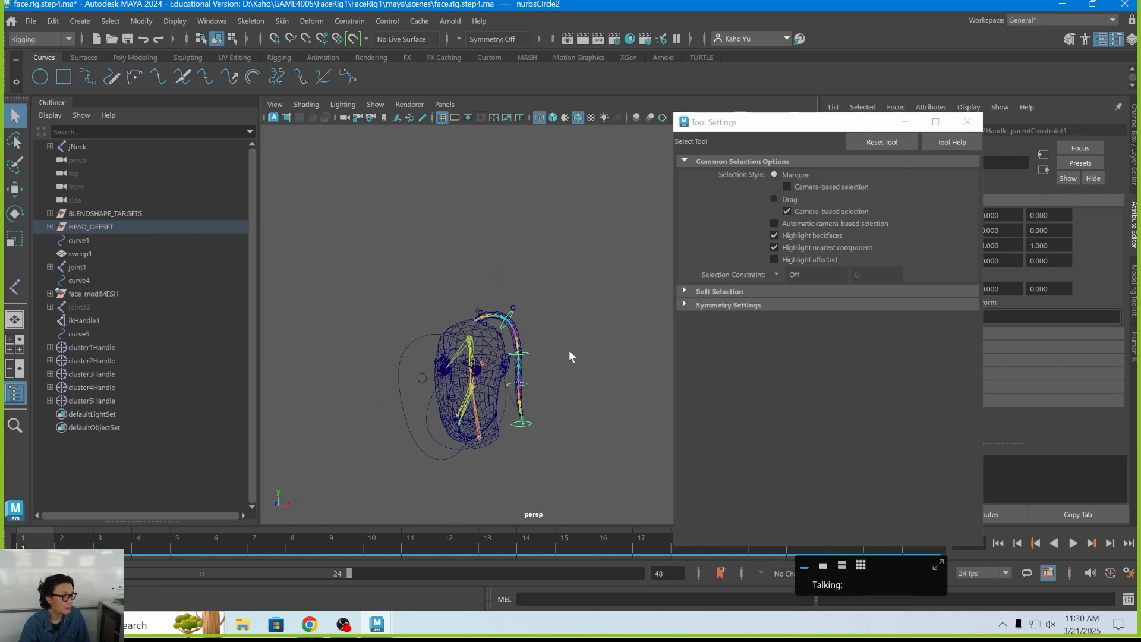
pyautogui.click(570, 352)
pyautogui.keyDown('alt'); pyautogui.moveTo(569, 352); pyautogui.dragTo(523, 333); pyautogui.keyUp('alt')
pyautogui.scroll(3, 562, 369)
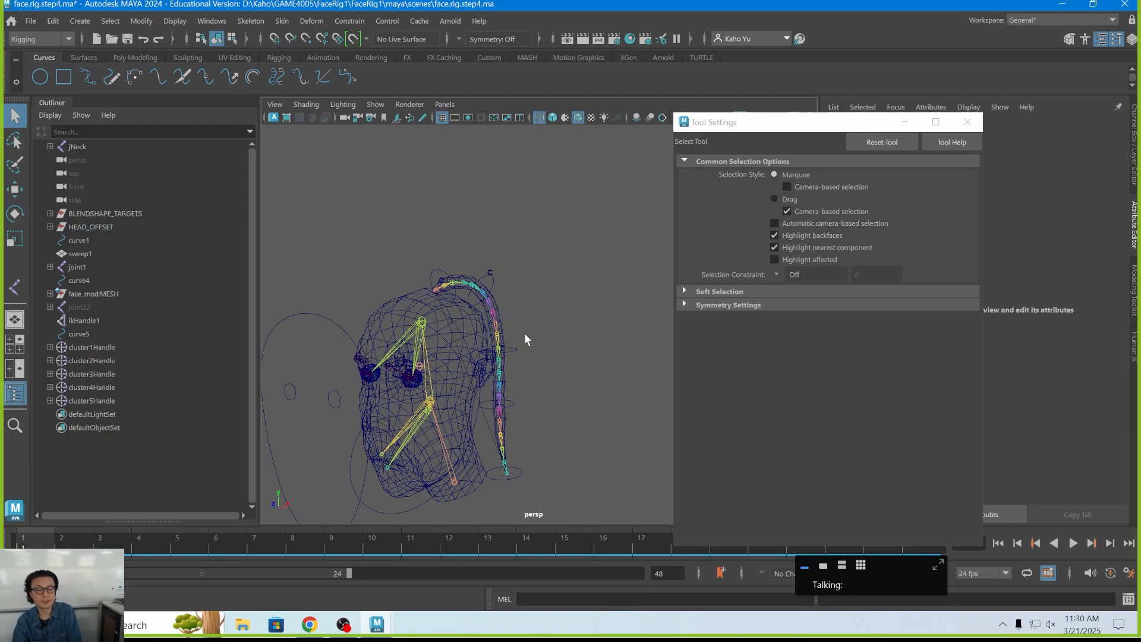
pyautogui.scroll(3, 546, 342)
pyautogui.keyDown('alt'); pyautogui.moveTo(546, 341); pyautogui.dragTo(564, 287, button='middle'); pyautogui.keyUp('alt')
pyautogui.scroll(-3, 602, 258)
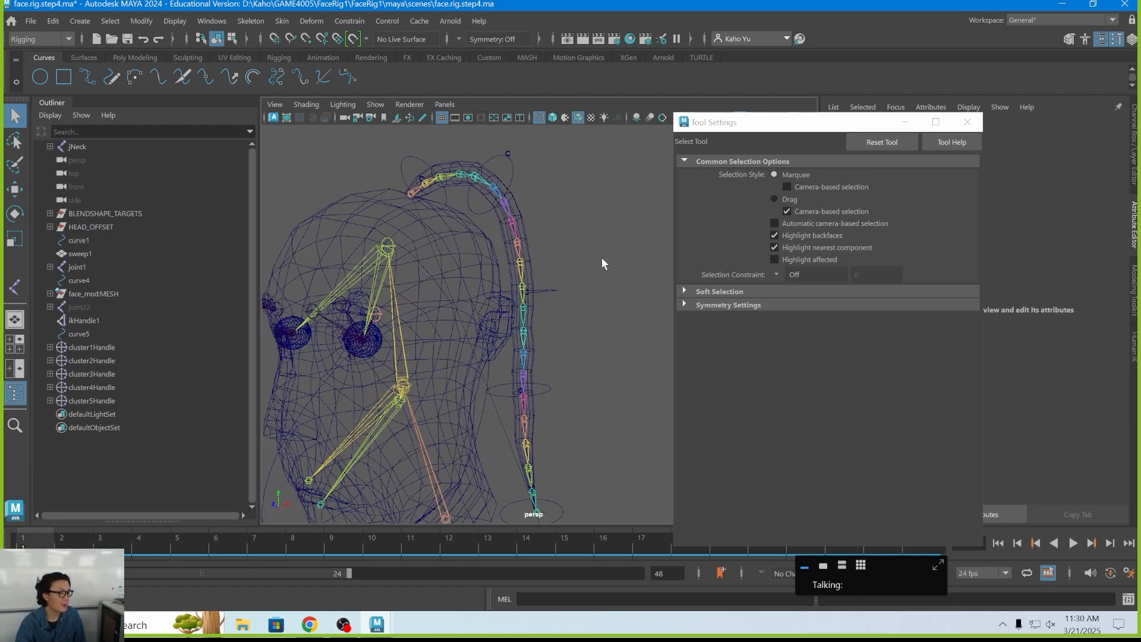
pyautogui.keyDown('alt'); pyautogui.moveTo(602, 258); pyautogui.dragTo(570, 297); pyautogui.keyUp('alt')
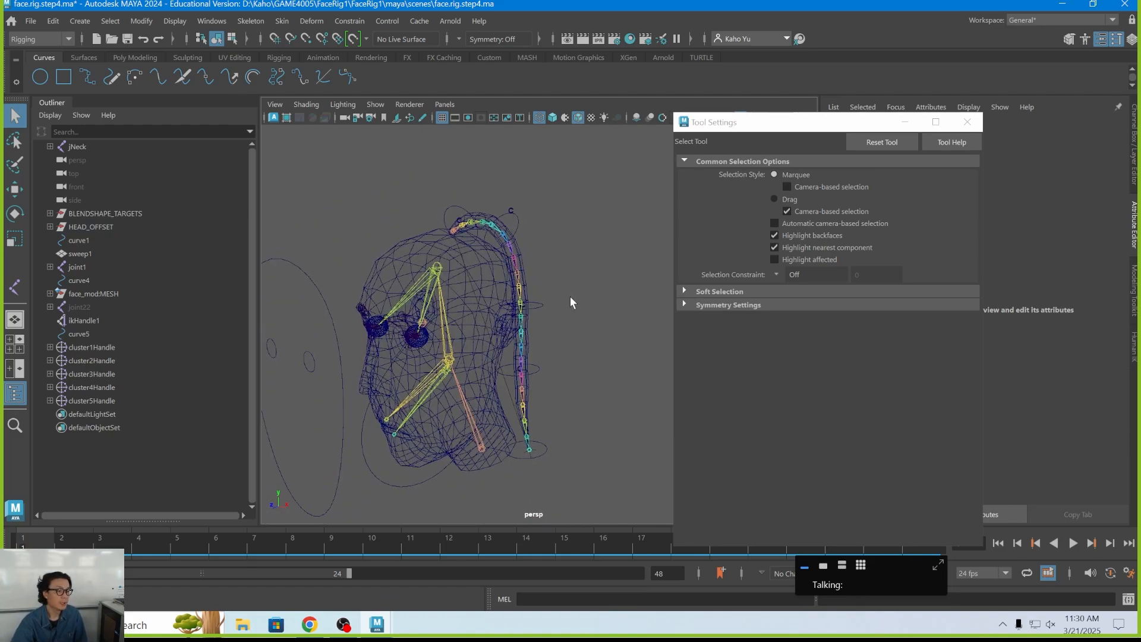